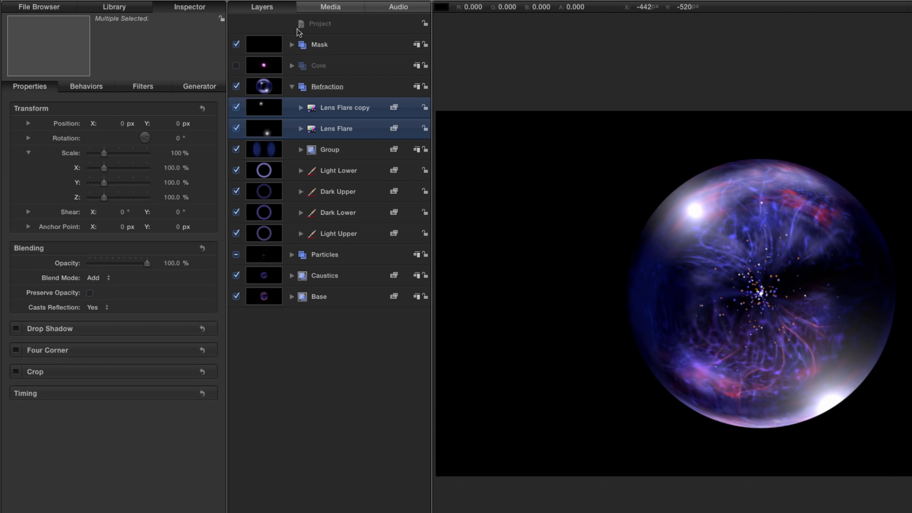
- Create a new group at the project's top level and name it Flares
left_click(330, 23)
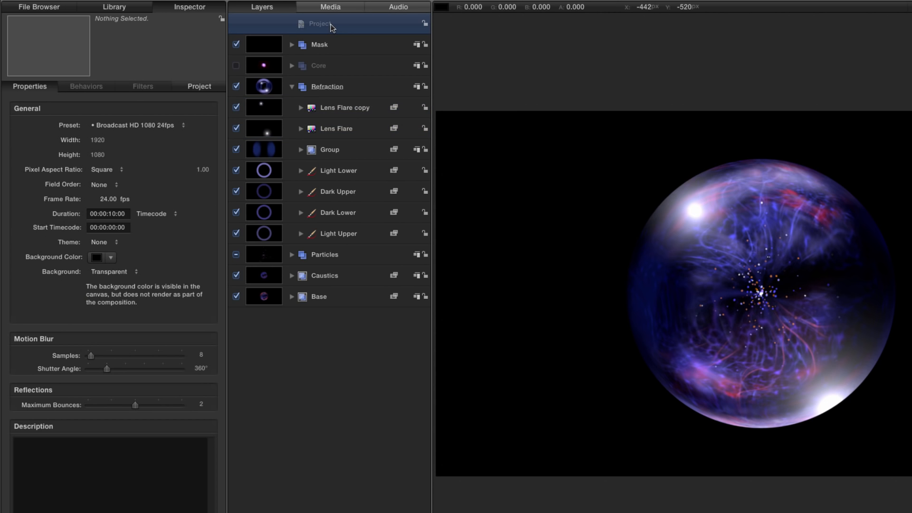
key("super+shift+n")
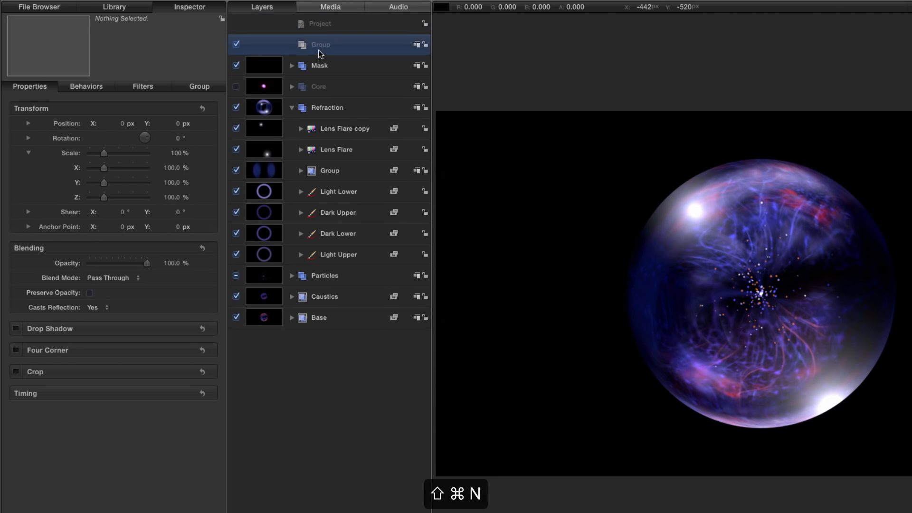
double_click(318, 46)
type("Flares")
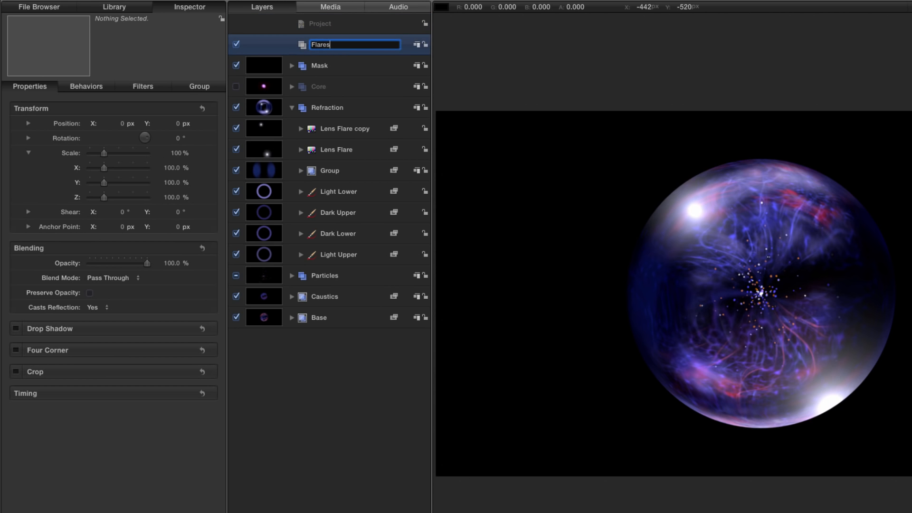
key("Return")
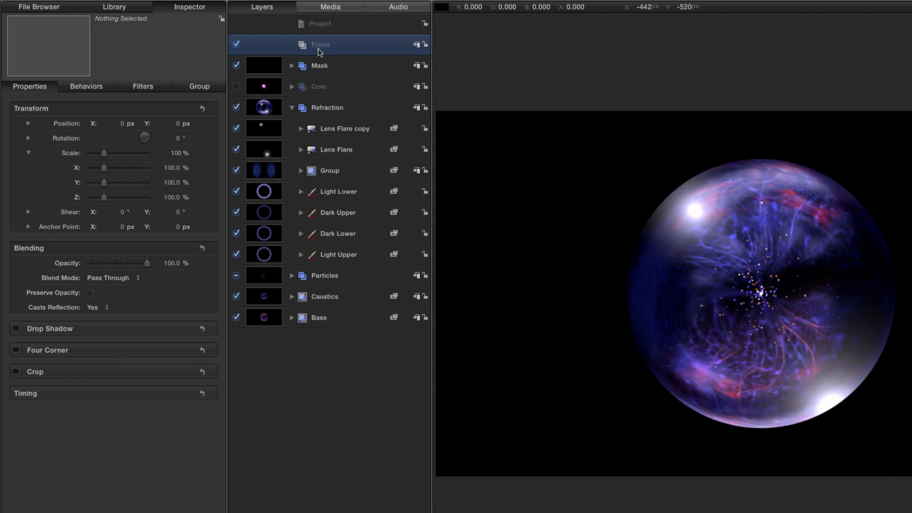
- Move the Lens Flare and Lens Flare copy layers from the Refraction group into the Flares group
left_click(261, 129)
left_click(268, 151, "shift")
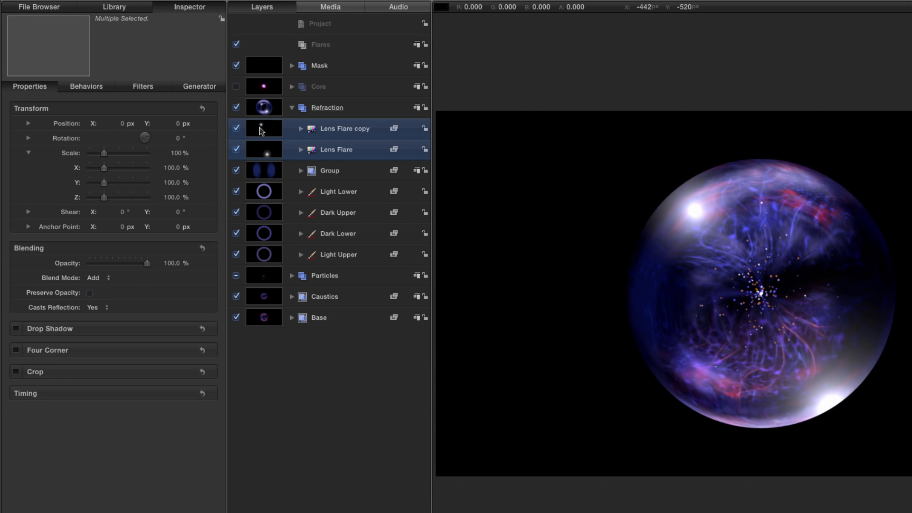
left_click_drag(261, 129, 321, 46)
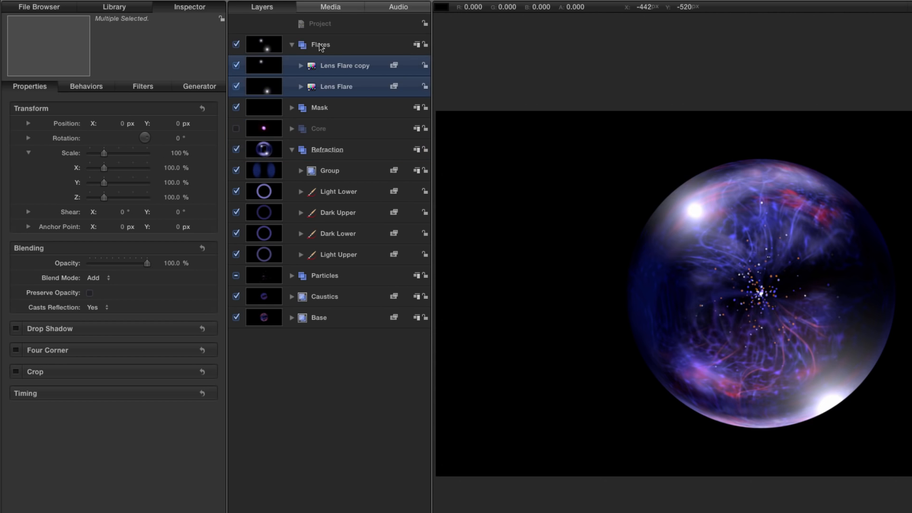
- Bring the Mask group to the front of the layer stack, above Flares, and collapse the Flares group
left_click(268, 112)
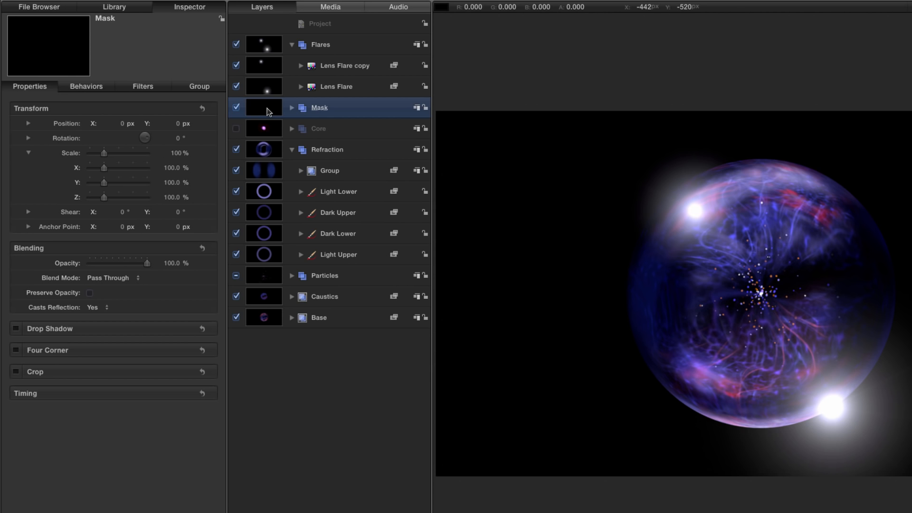
key("super+shift+bracketright")
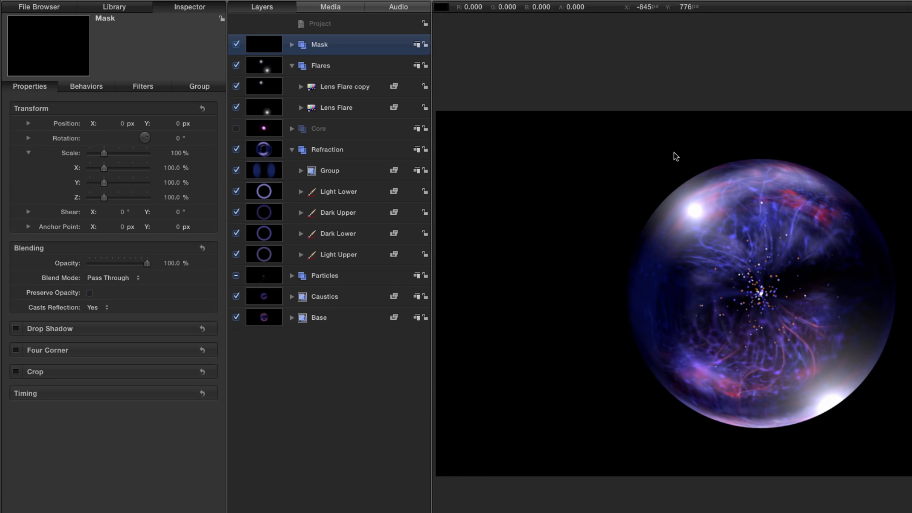
left_click(292, 65)
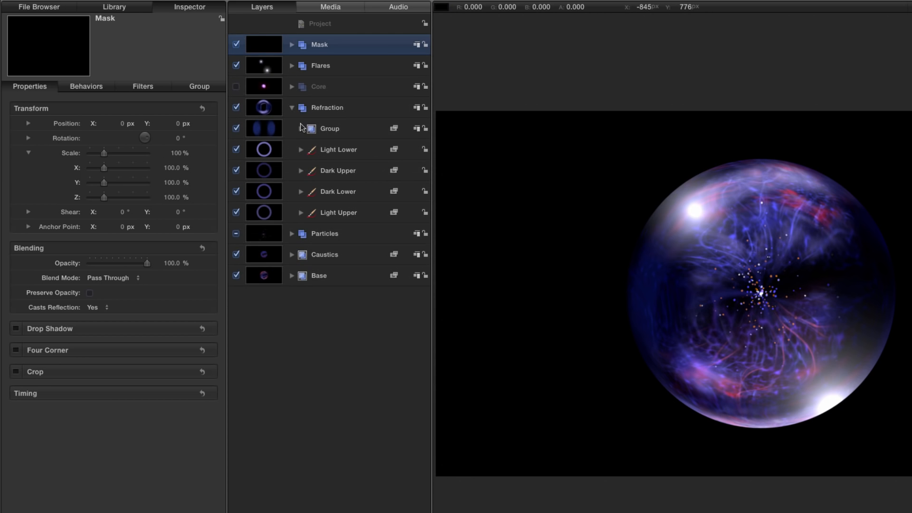
- Hide the Flares group and collapse the Refraction group
left_click(236, 65)
left_click(291, 108)
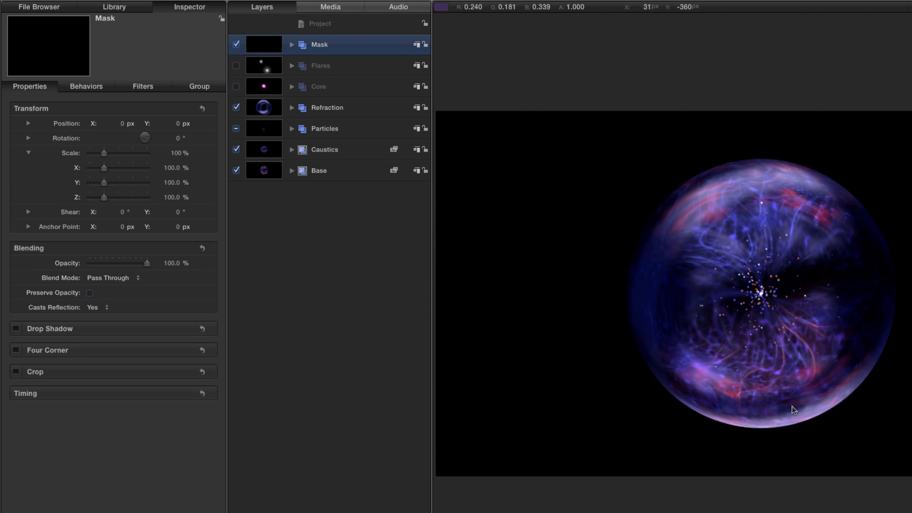
left_click(236, 65)
left_click(236, 66)
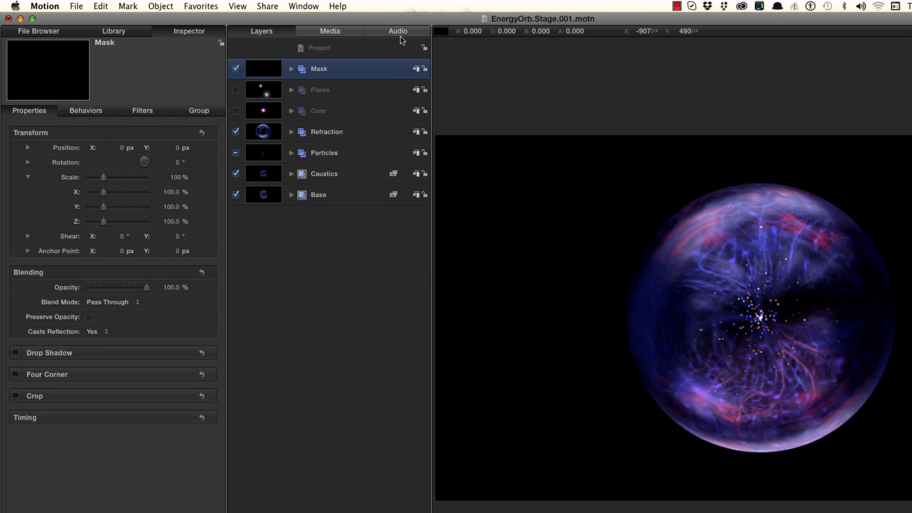
- Start a movie export of the project with Apple ProRes 4444 as the export format
left_click(275, 4)
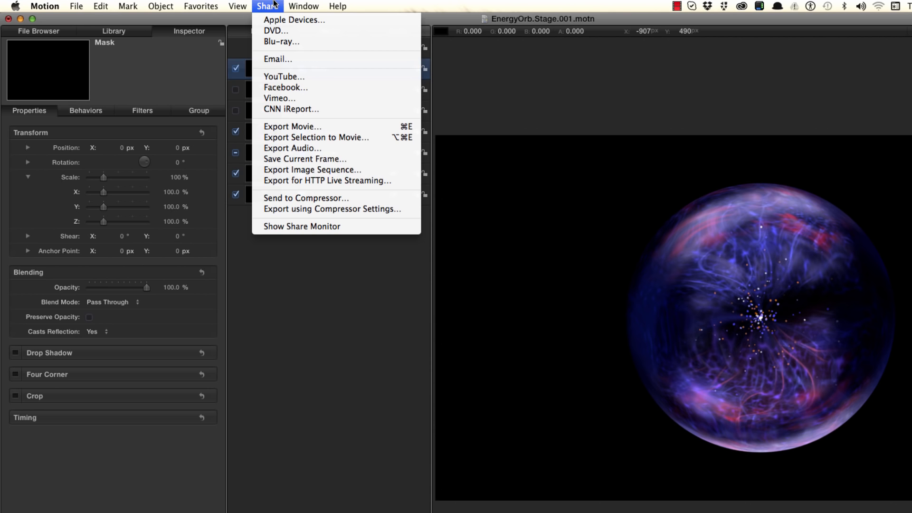
left_click(282, 128)
left_click(513, 195)
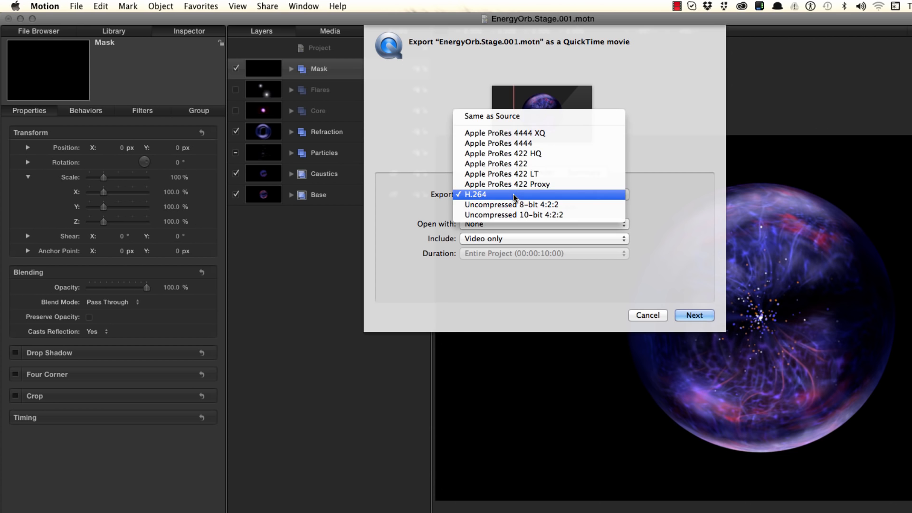
left_click(529, 145)
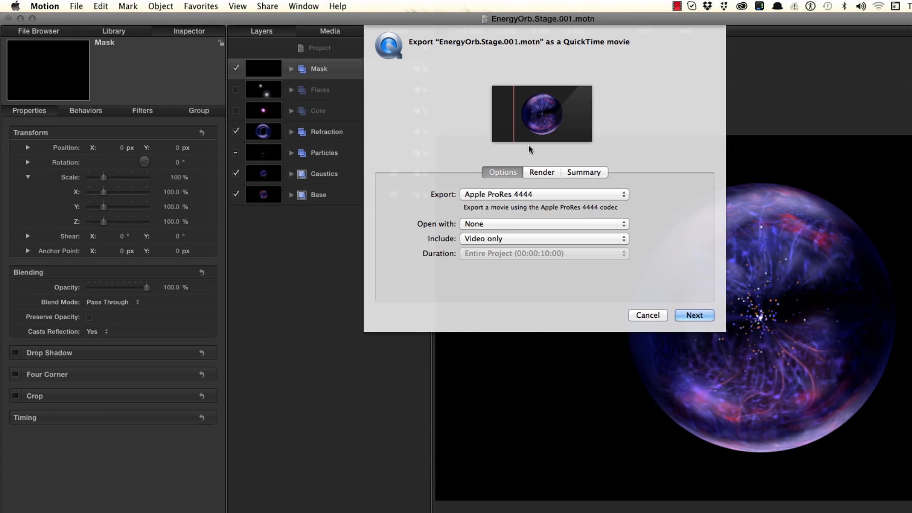
- Save the movie export as EnergyOrb.Stage.Base in the Tutorial Renders folder
left_click(696, 316)
left_click(489, 113)
double_click(489, 113)
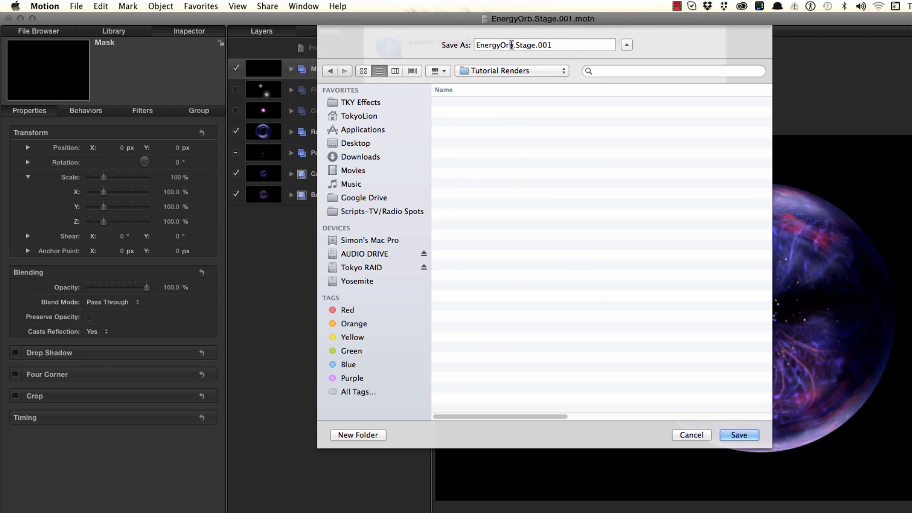
double_click(544, 45)
type("Base")
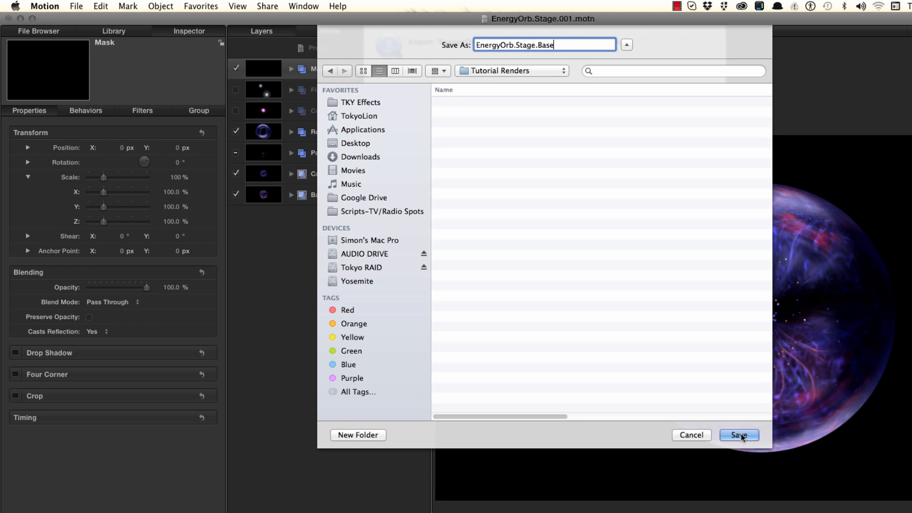
left_click(740, 435)
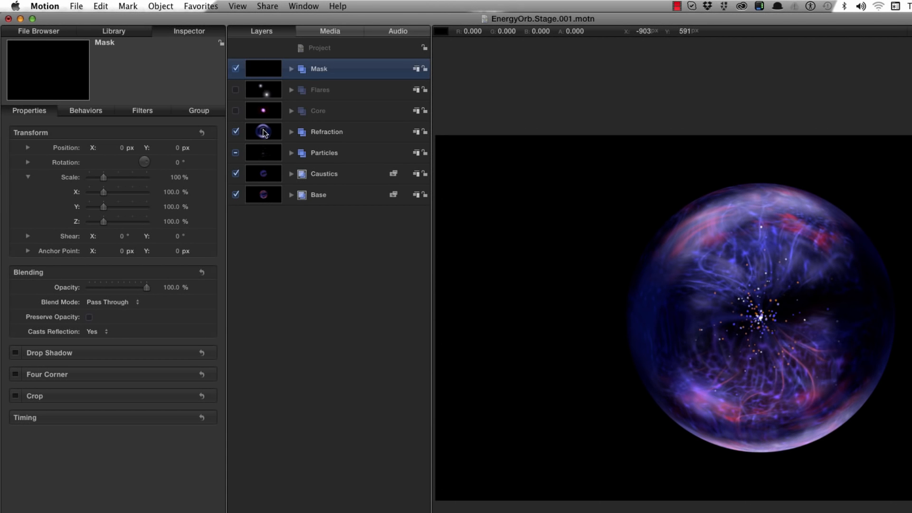
- Hide the Refraction, Particles, Caustics and Base groups and make the Core group visible
left_click(263, 133)
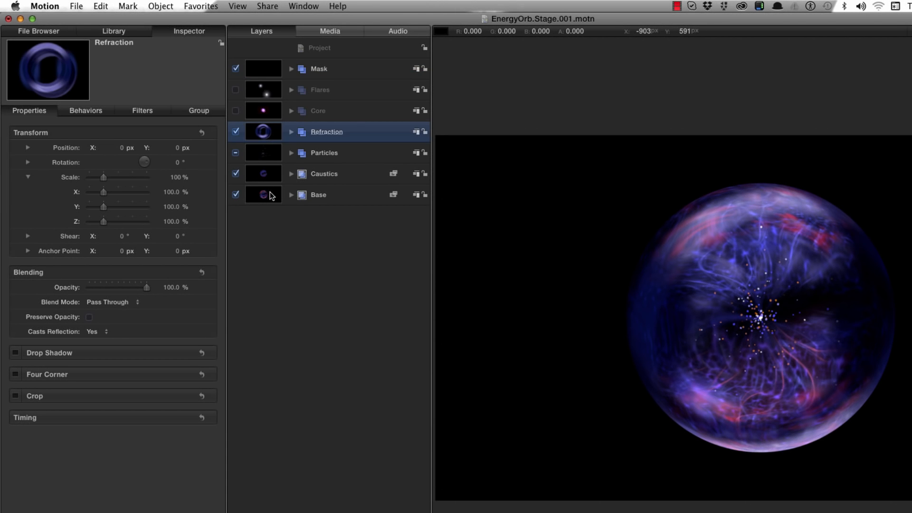
left_click(265, 196, "shift")
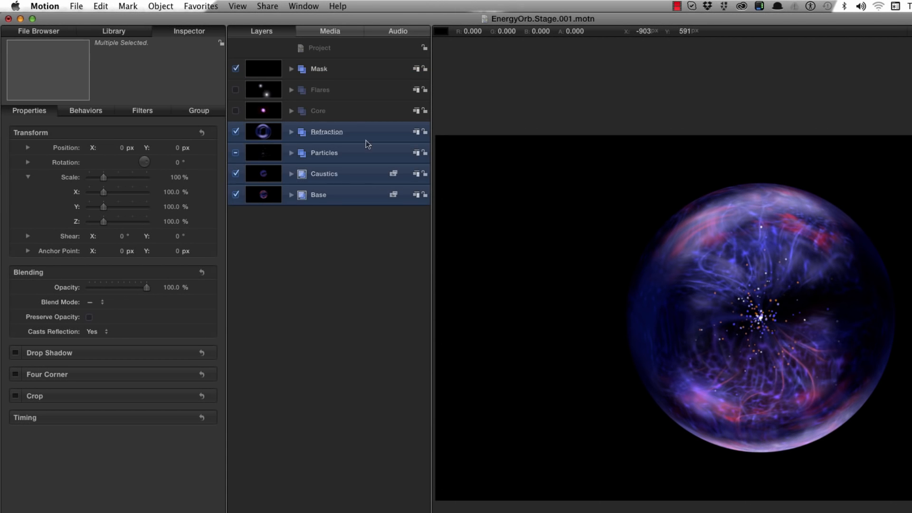
left_click(236, 132)
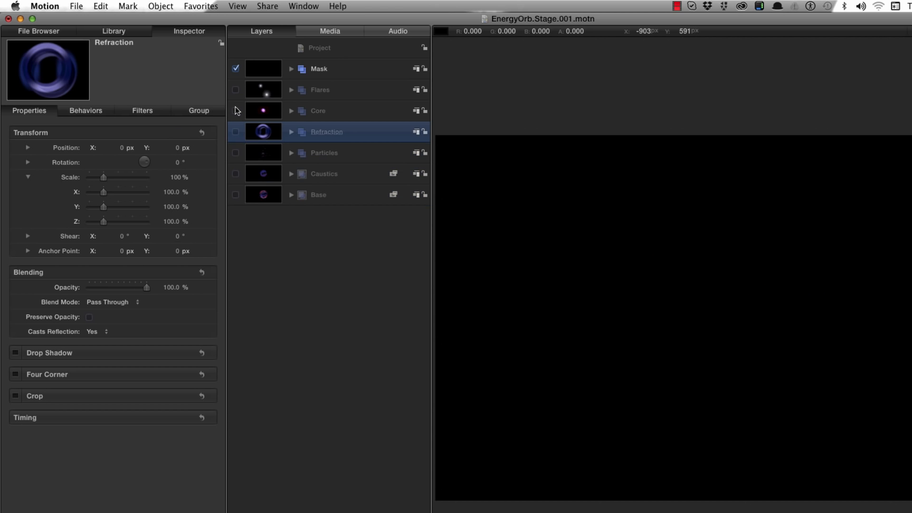
left_click(236, 110)
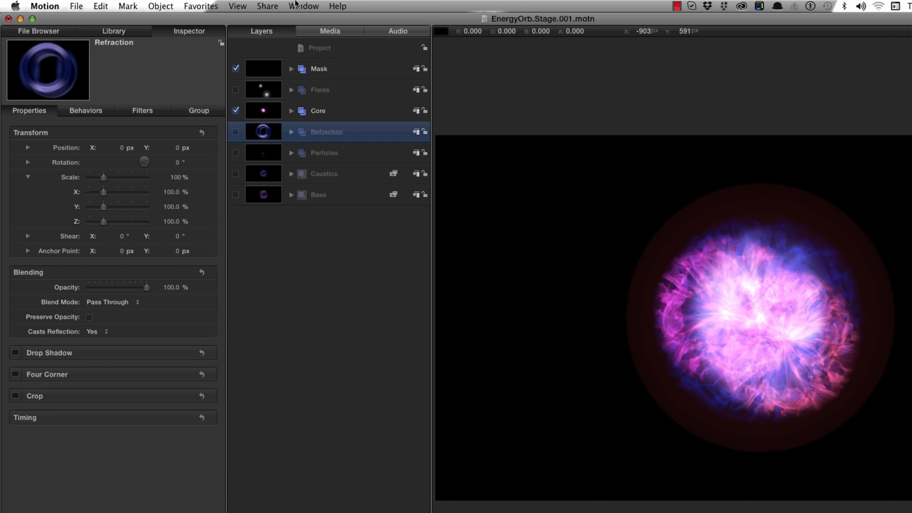
- Export the core as an Apple ProRes 4444 movie named EnergyOrb.Stage.Core in the Tutorial Renders folder
left_click(268, 5)
left_click(302, 125)
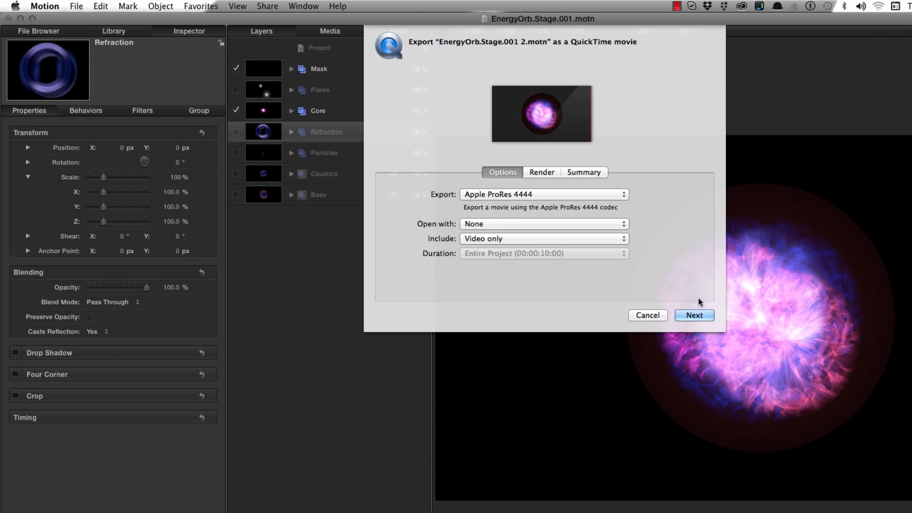
left_click(695, 315)
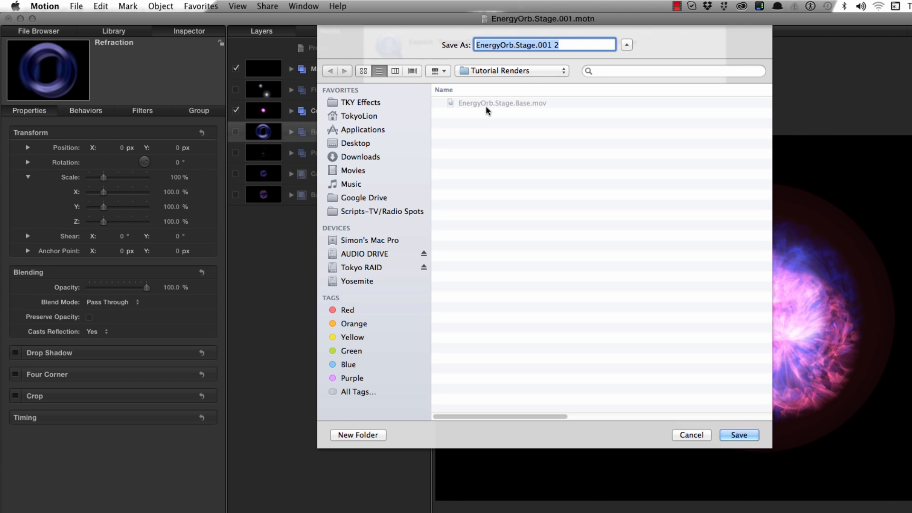
left_click(489, 104)
double_click(544, 45)
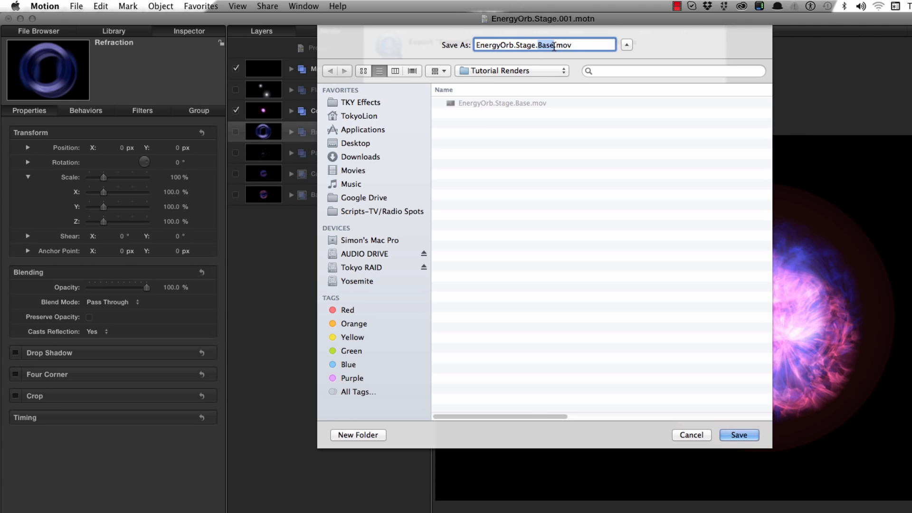
type("Core")
key("Return")
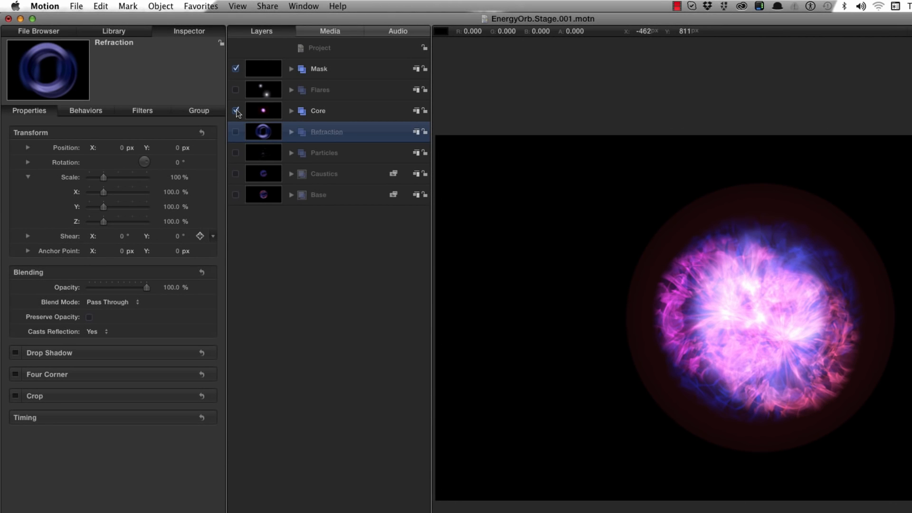
- Show the Flares group instead of Core and set up a current-frame export in PNG Image format
left_click(236, 110)
left_click(235, 90)
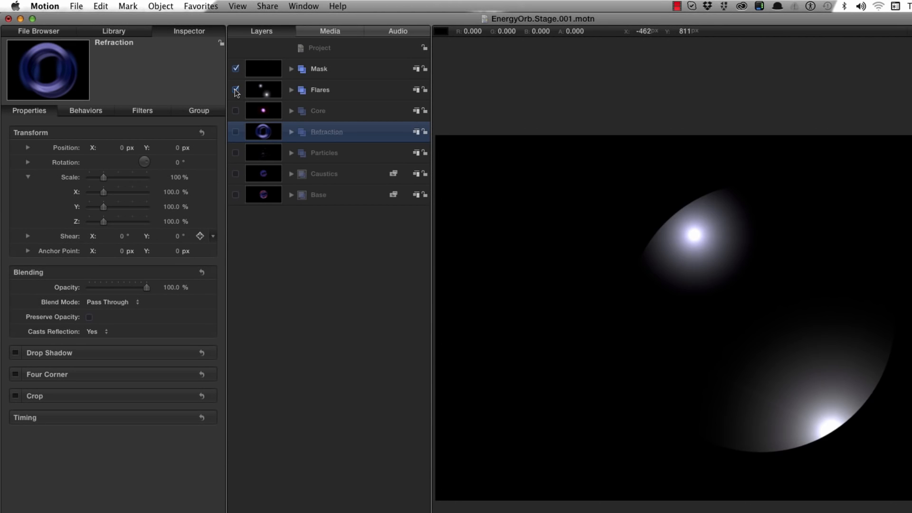
left_click(276, 5)
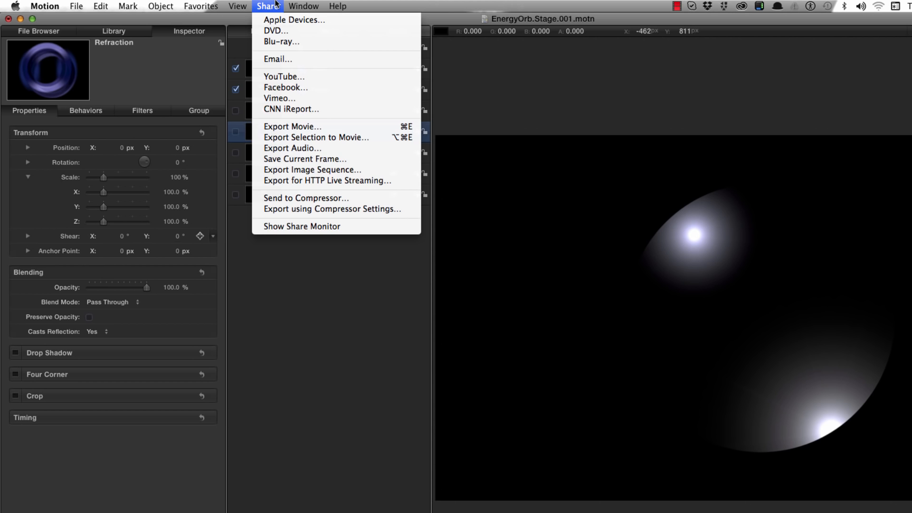
left_click(349, 158)
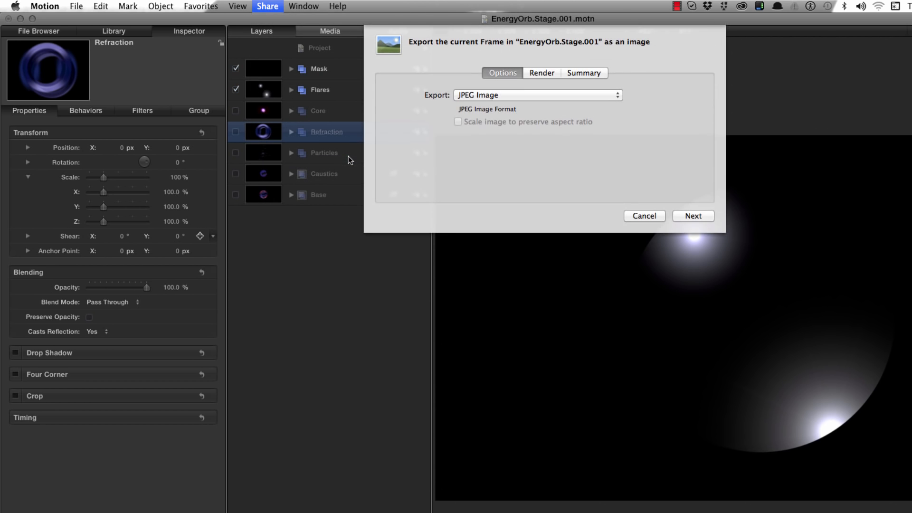
left_click(490, 98)
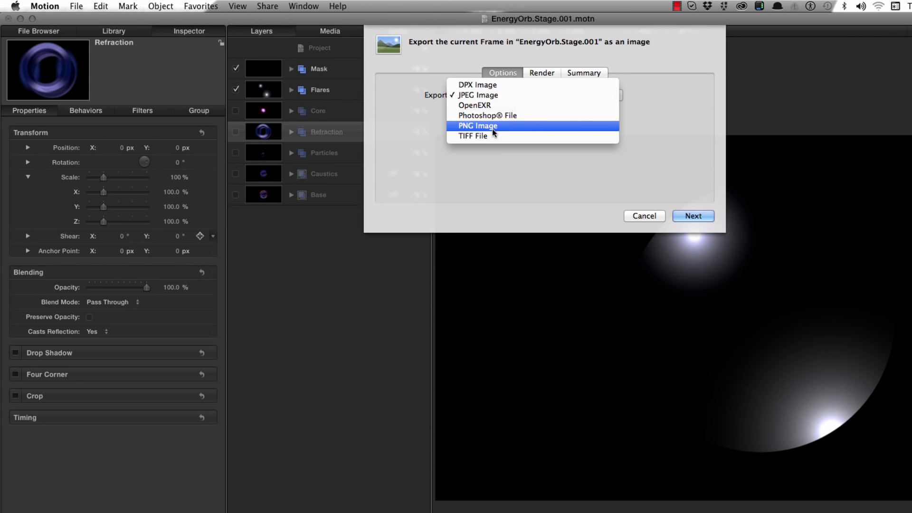
left_click(493, 129)
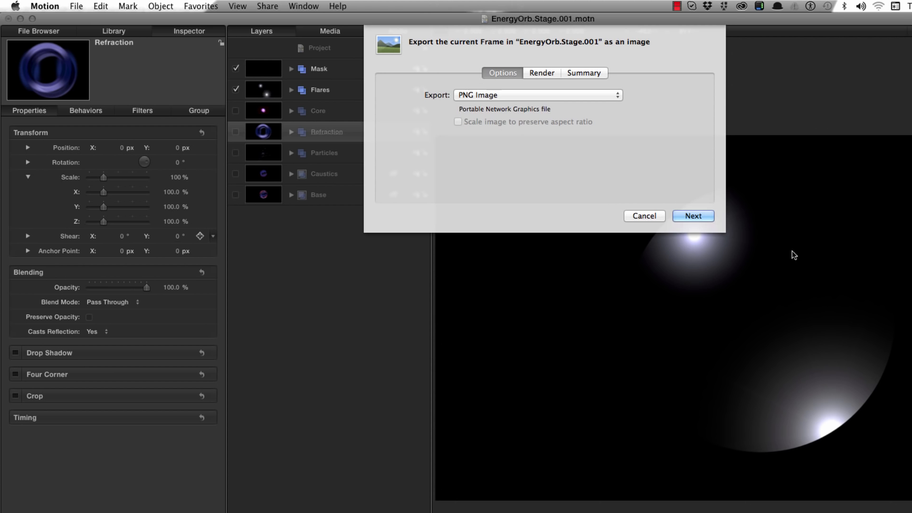
- Save the exported frame as EnergyOrb.Stage.Flares in the Tutorial Renders folder
left_click(693, 216)
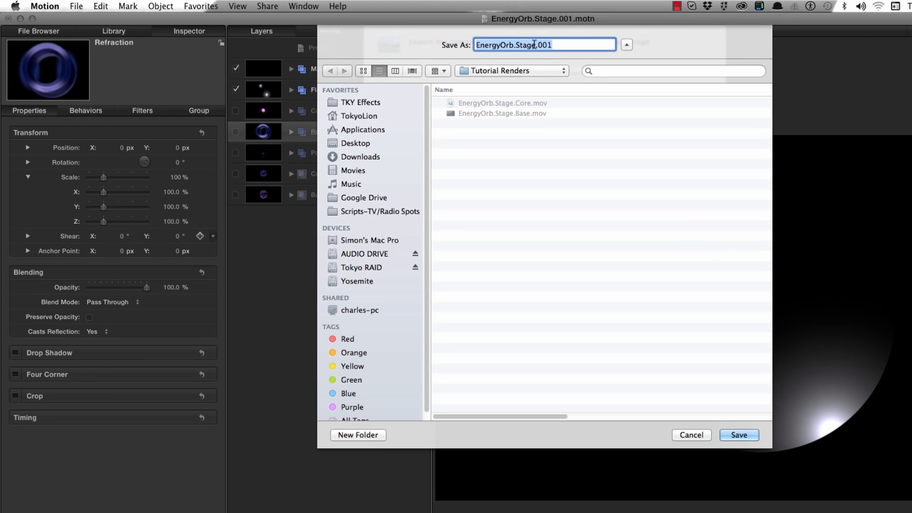
left_click(518, 45)
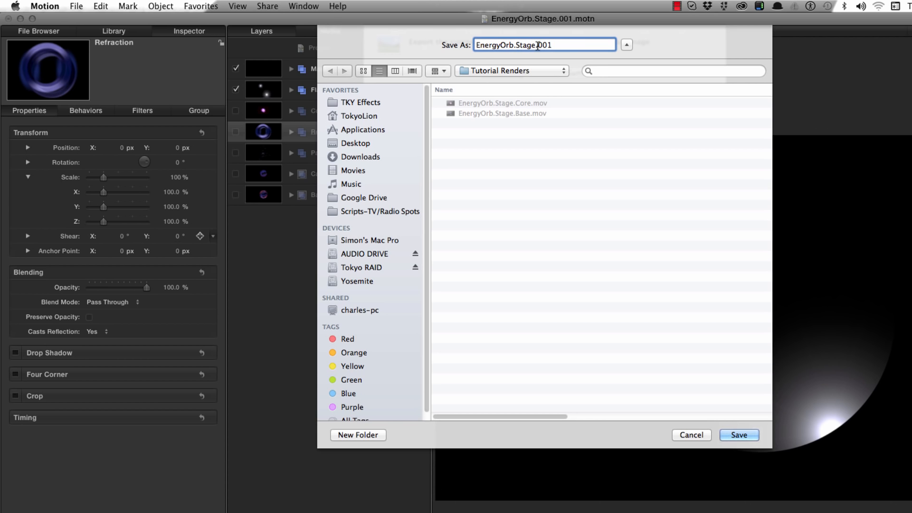
left_click_drag(536, 45, 585, 46)
type("Flares")
key("Return")
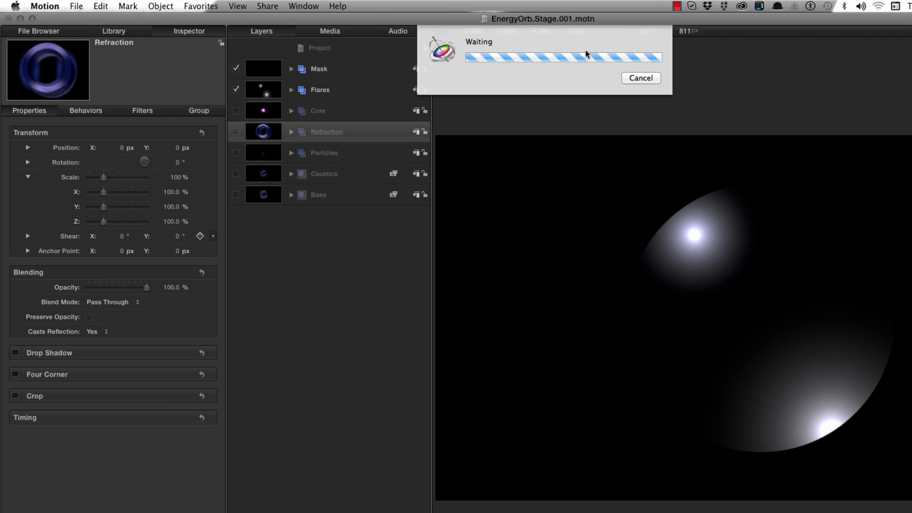
- Show the Refraction group instead of Flares and set up a current-frame export in PNG Image format
left_click(235, 89)
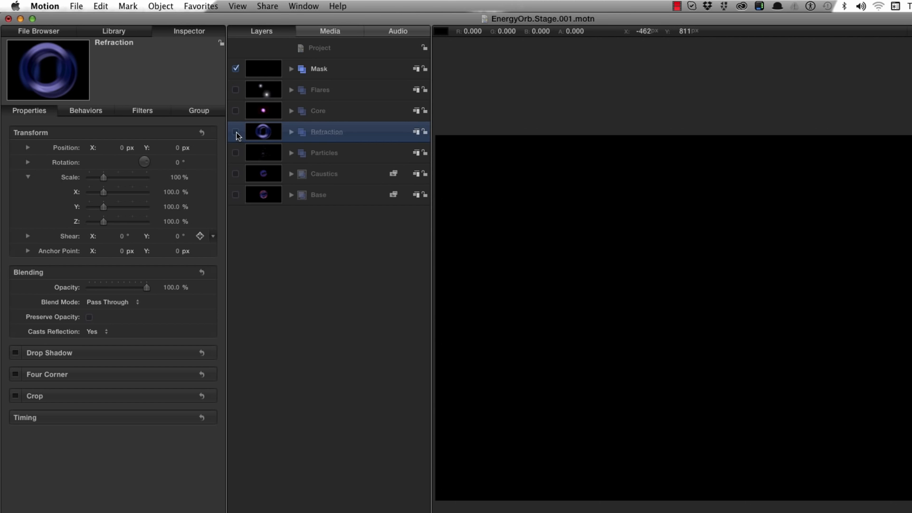
left_click(236, 132)
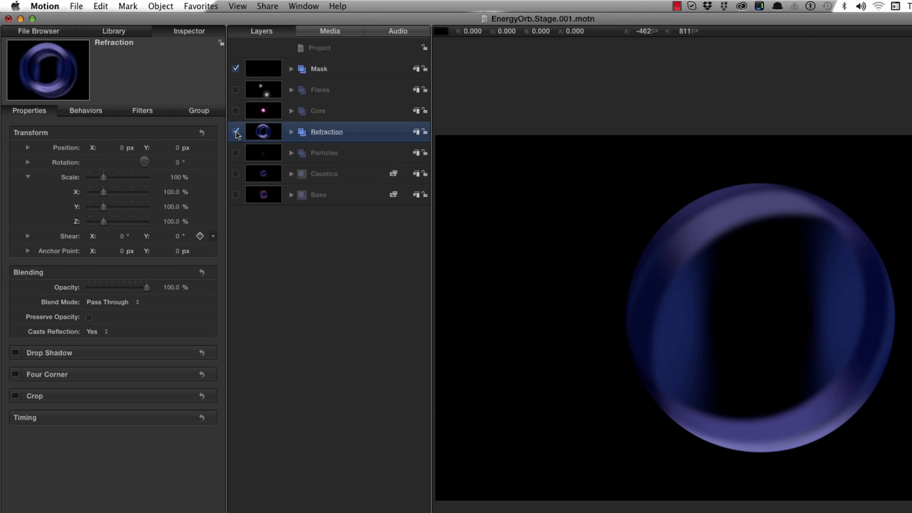
left_click(267, 5)
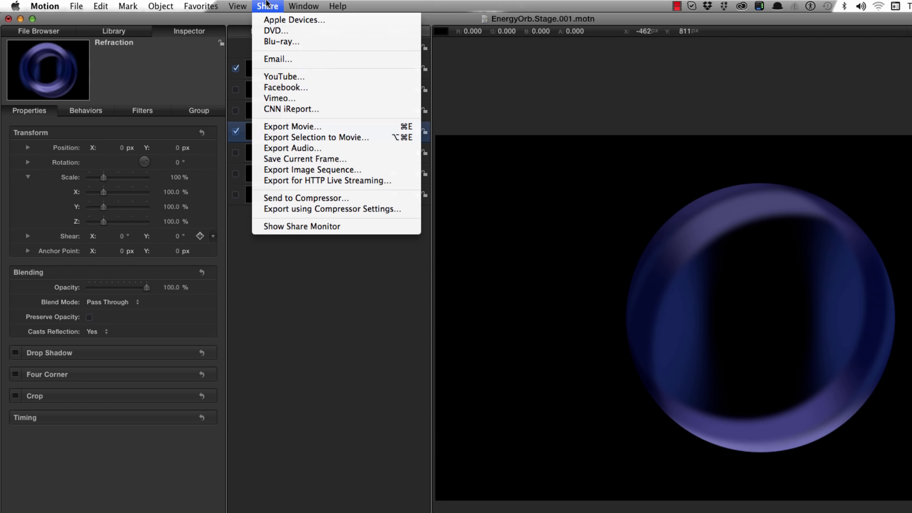
left_click(317, 159)
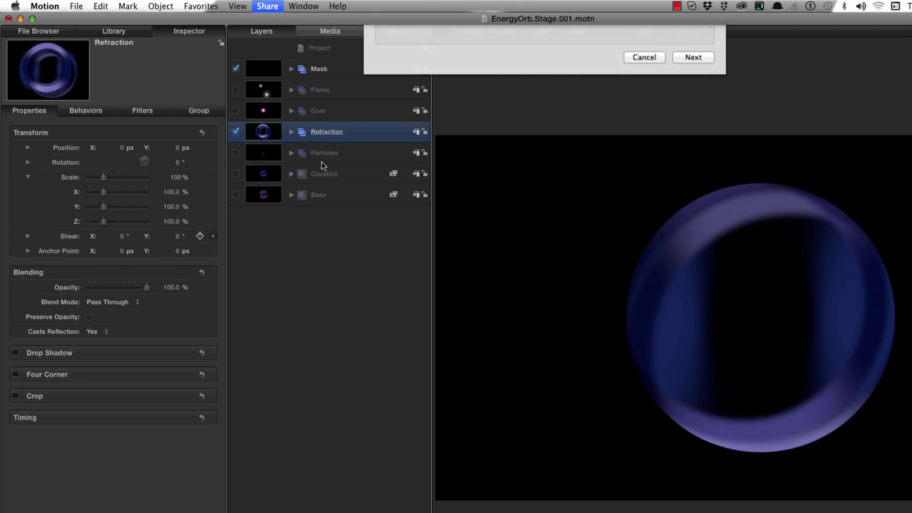
left_click(495, 98)
left_click(494, 99)
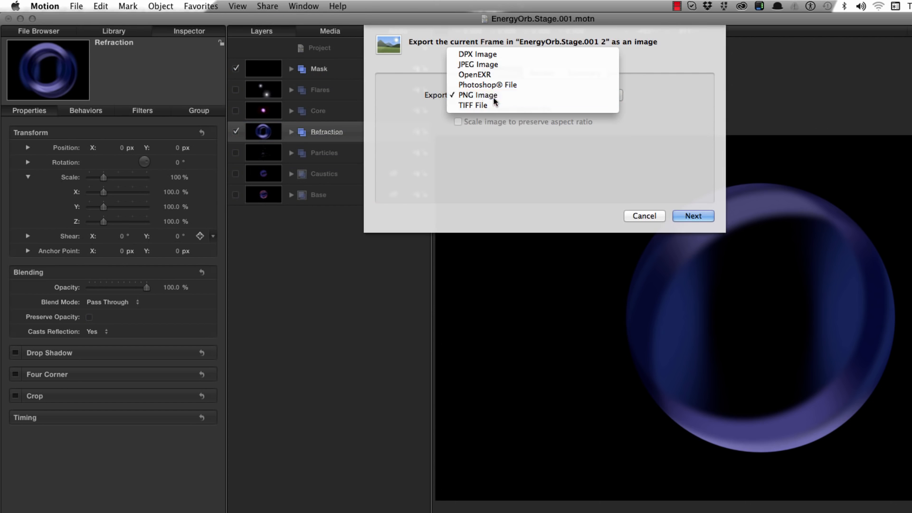
- Save the exported frame as EnergyOrb.Stage.Refraction in the Tutorial Renders folder
left_click(707, 216)
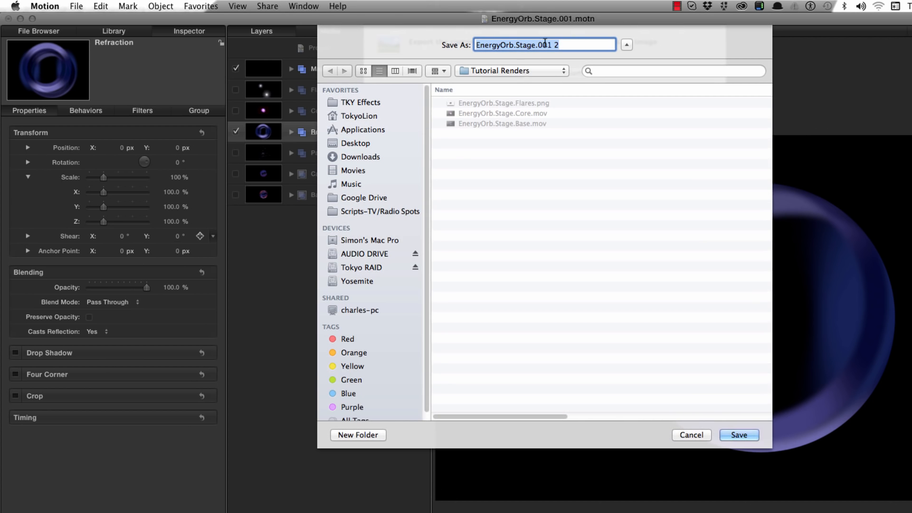
left_click_drag(539, 44, 608, 46)
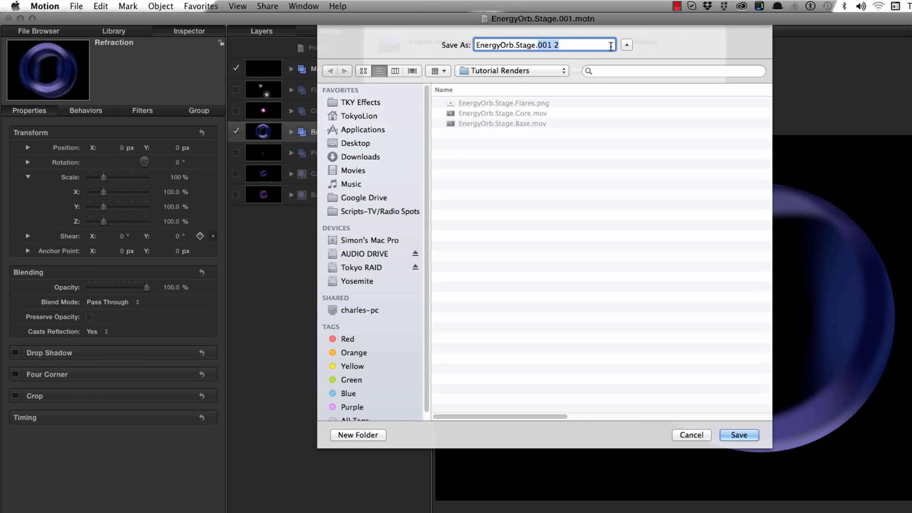
type("Refraction")
key("Return")
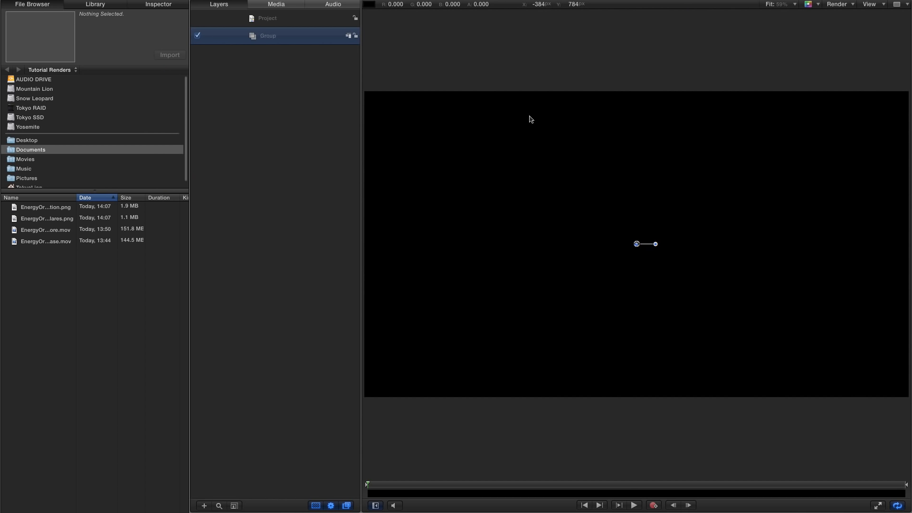
- Import the four Tutorial Renders files into the new project's group and send EnergyOrb.Stage.Base to the bottom of the stack
key("super+j")
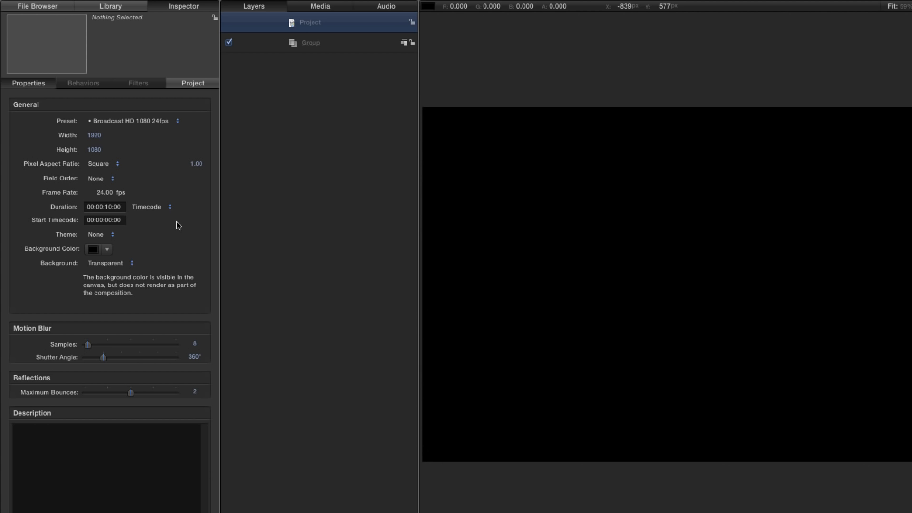
left_click(54, 7)
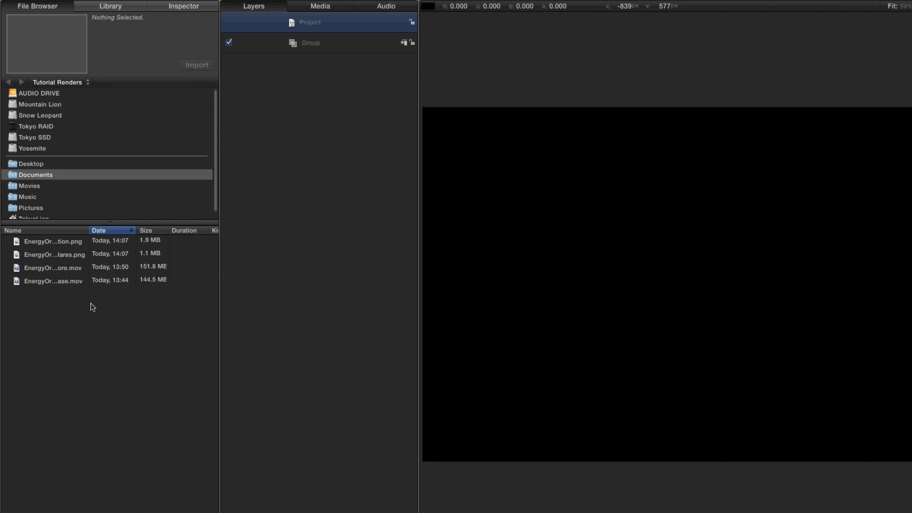
left_click(57, 82)
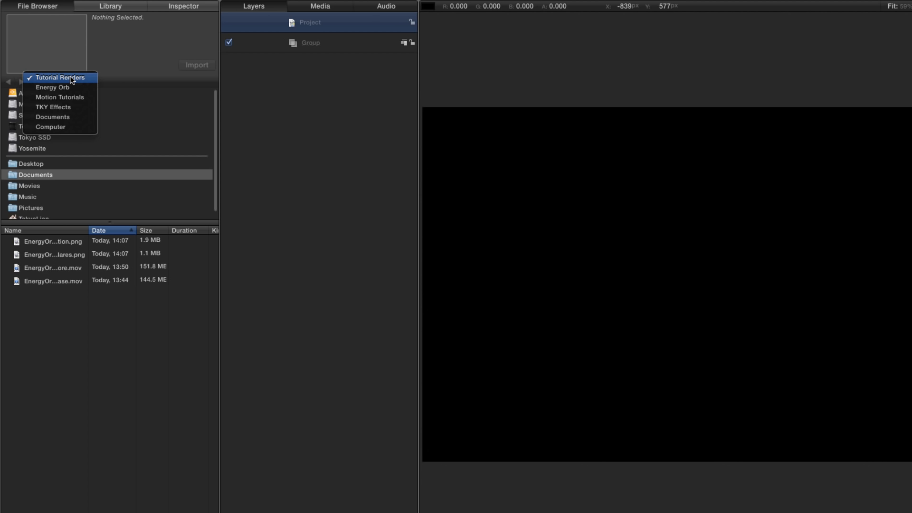
left_click(70, 77)
left_click_drag(54, 296, 305, 45)
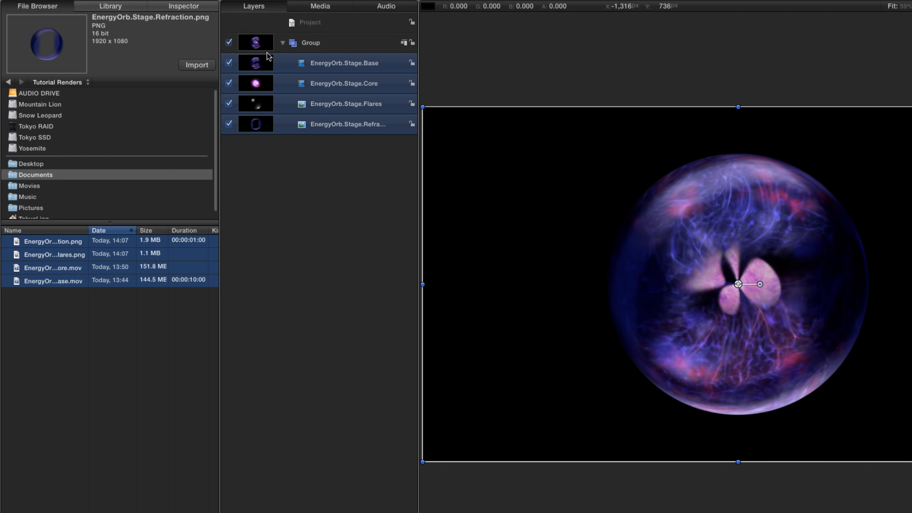
left_click(254, 65)
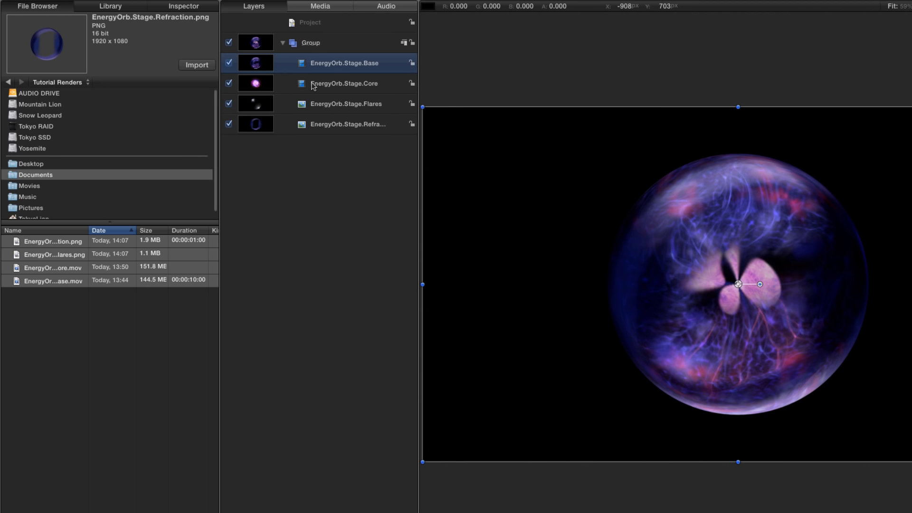
key("super+shift+bracketleft")
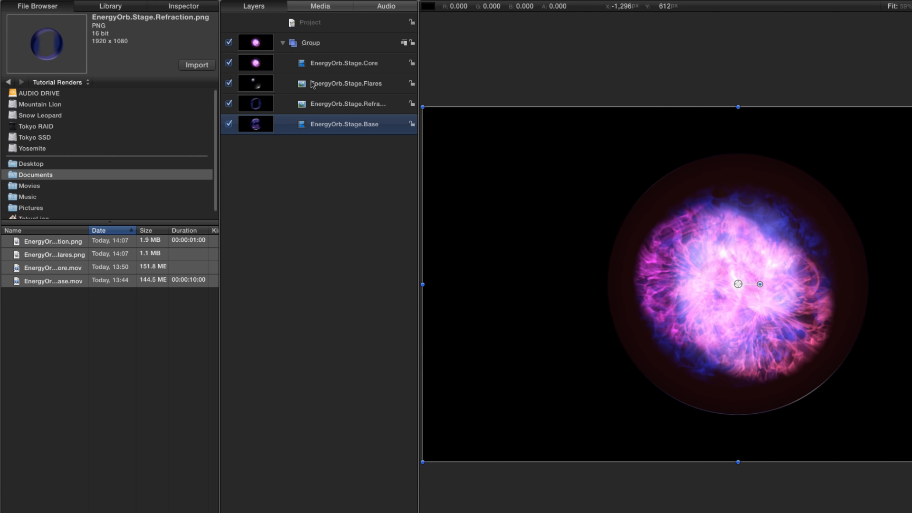
- Set the blend mode of both the EnergyOrb.Stage.Core and EnergyOrb.Stage.Flares layers to Add
left_click(257, 64)
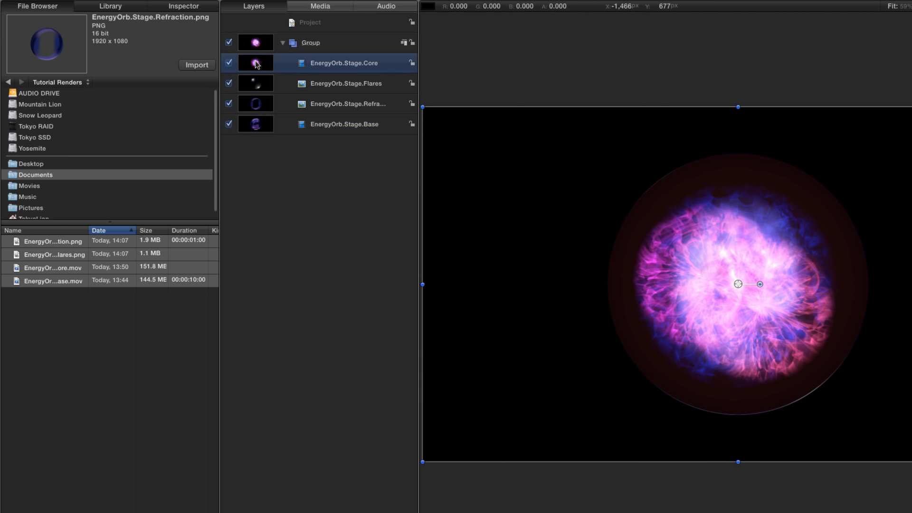
key("super+3")
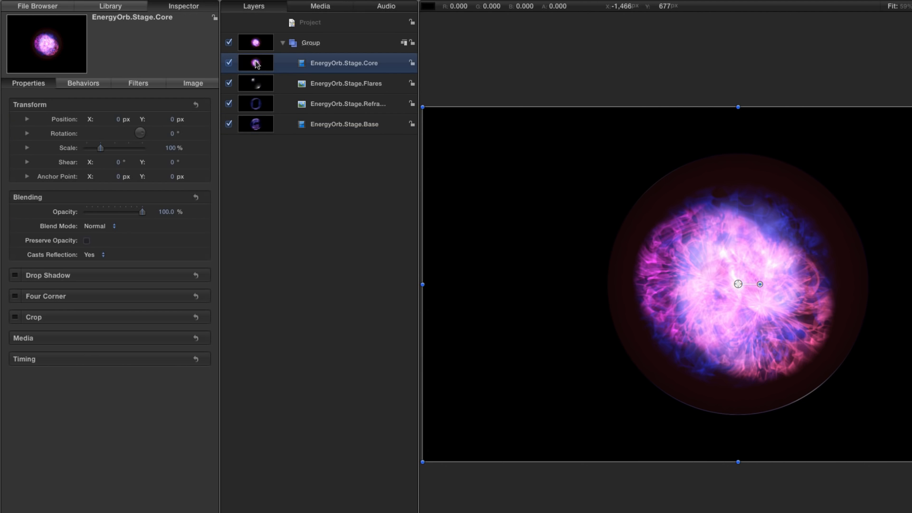
left_click(100, 227)
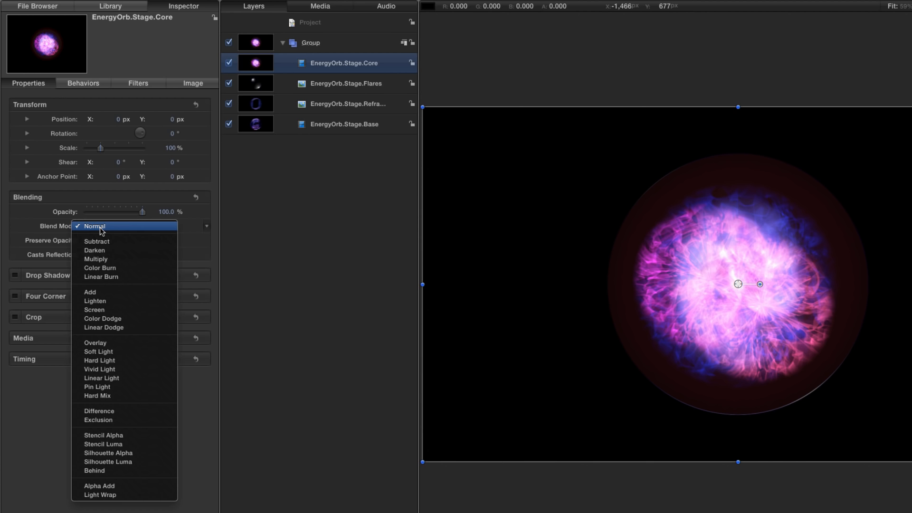
left_click(104, 294)
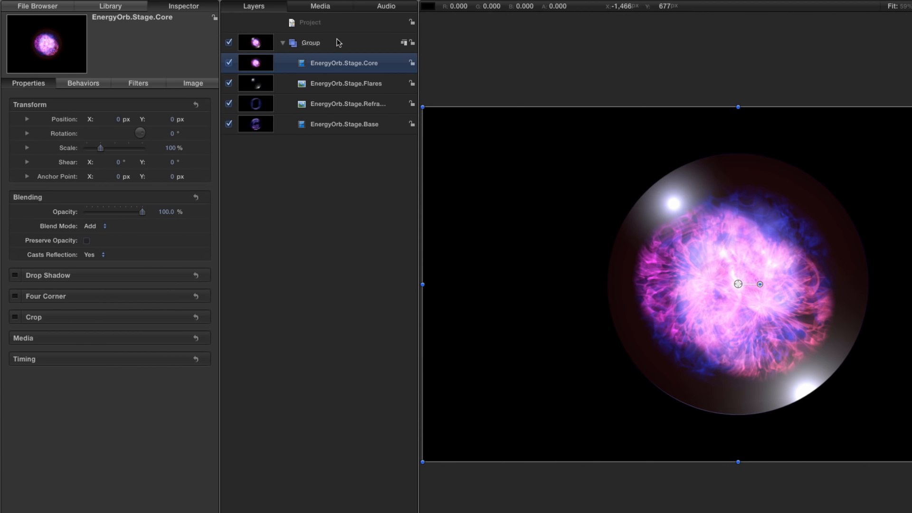
left_click(256, 85)
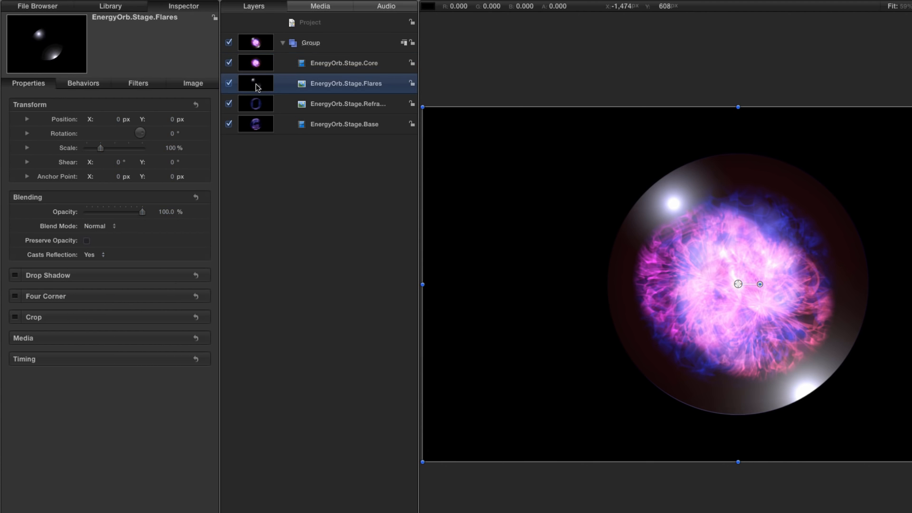
left_click(102, 227)
left_click(101, 294)
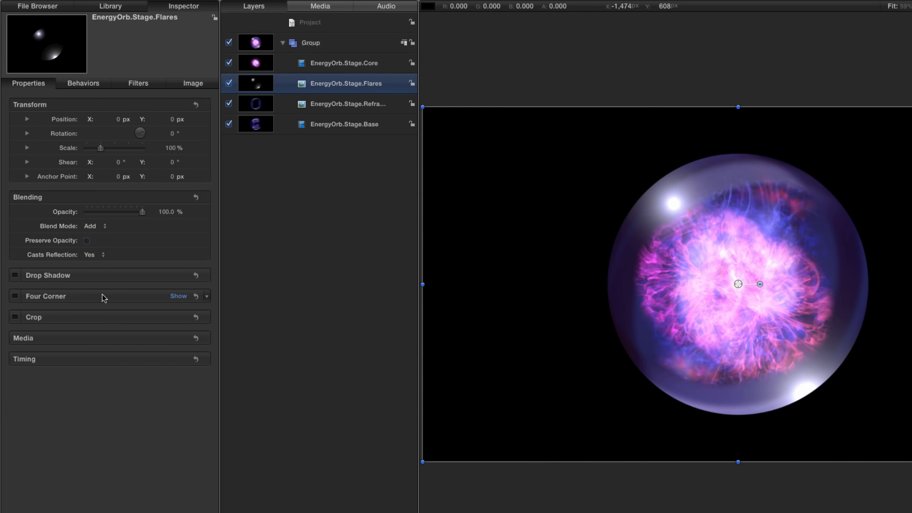
- Hide the Refraction layer and move the Core and Flares layers out into separate new groups above the original group
left_click(229, 104)
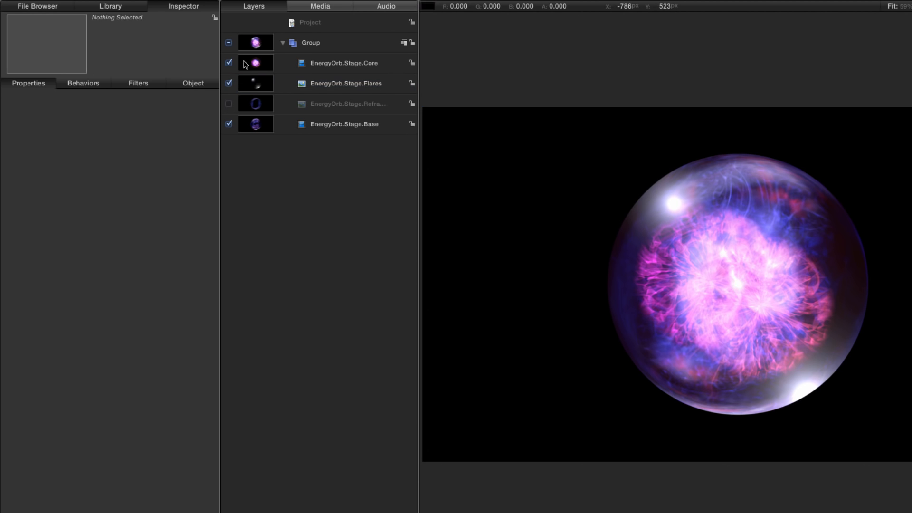
left_click(257, 61)
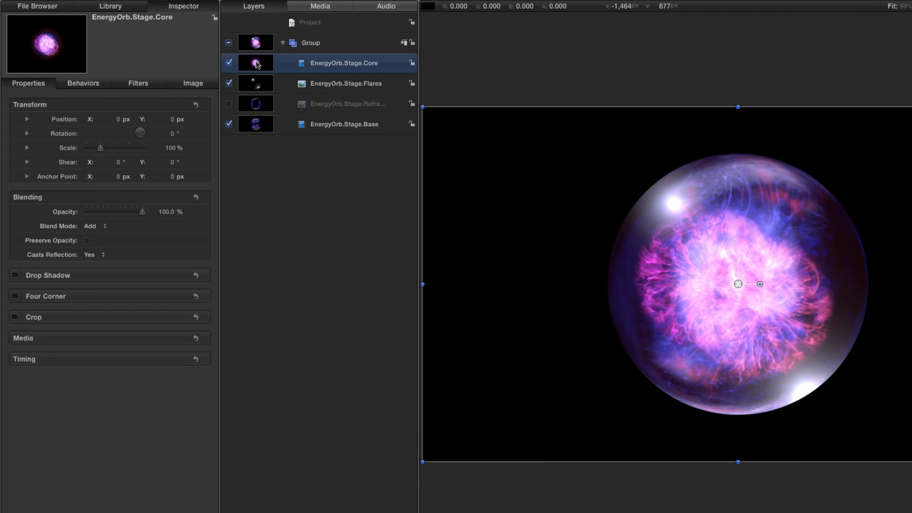
left_click_drag(256, 63, 265, 27)
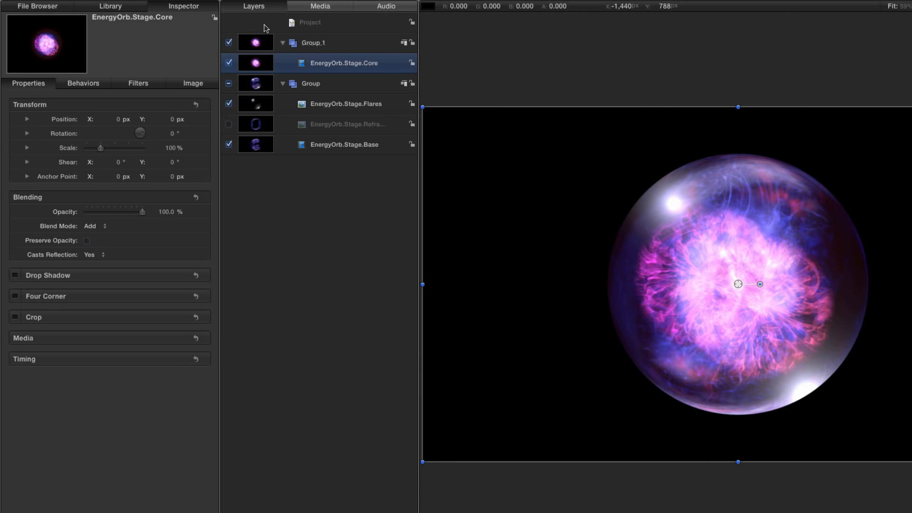
left_click_drag(250, 102, 247, 27)
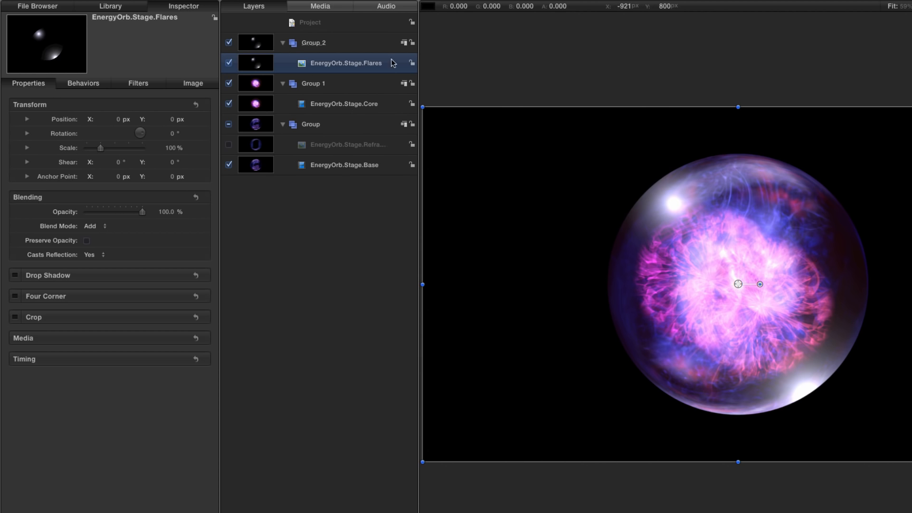
- Rename the three groups, from top to bottom, Flares, Core and Base
double_click(317, 43)
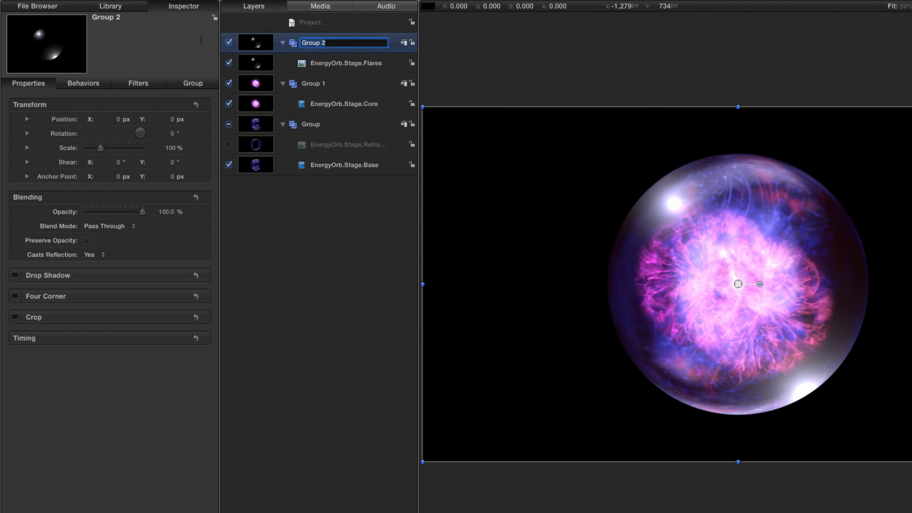
type("Flares")
key("Tab")
type("Core")
key("Return")
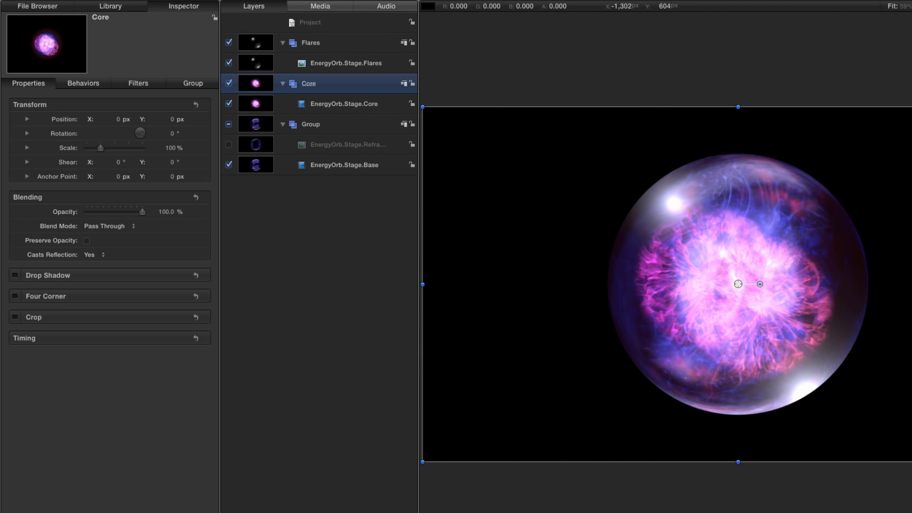
double_click(305, 132)
type("Base")
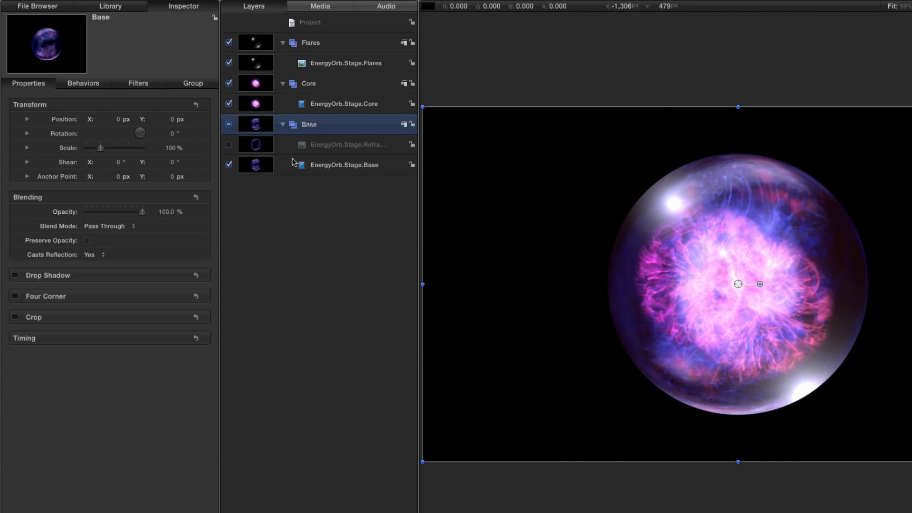
- Briefly preview the Refraction layer, hide it again, and duplicate the EnergyOrb.Stage.Base layer
left_click(228, 145)
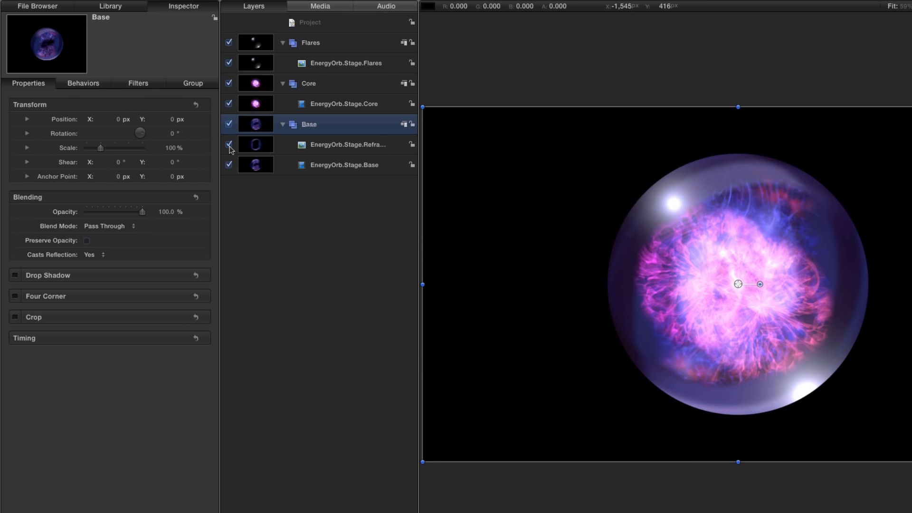
left_click(229, 145)
left_click(377, 167)
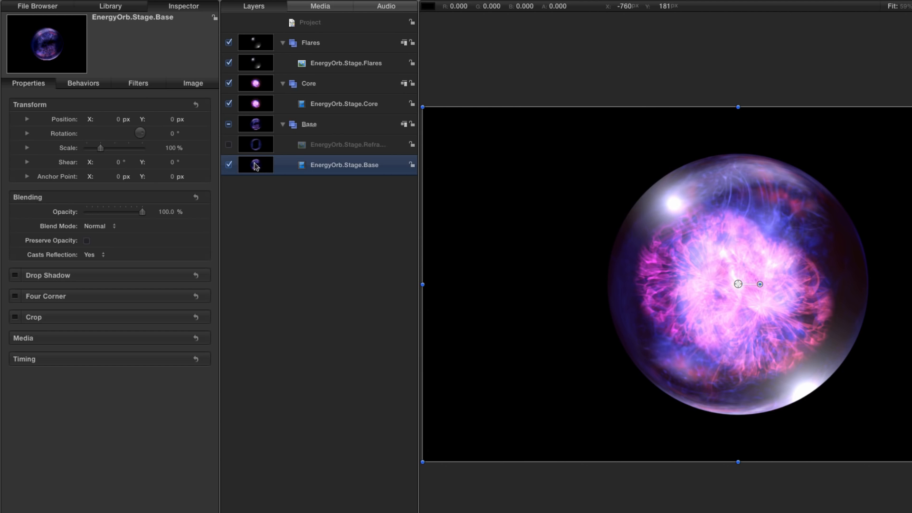
key("super+d")
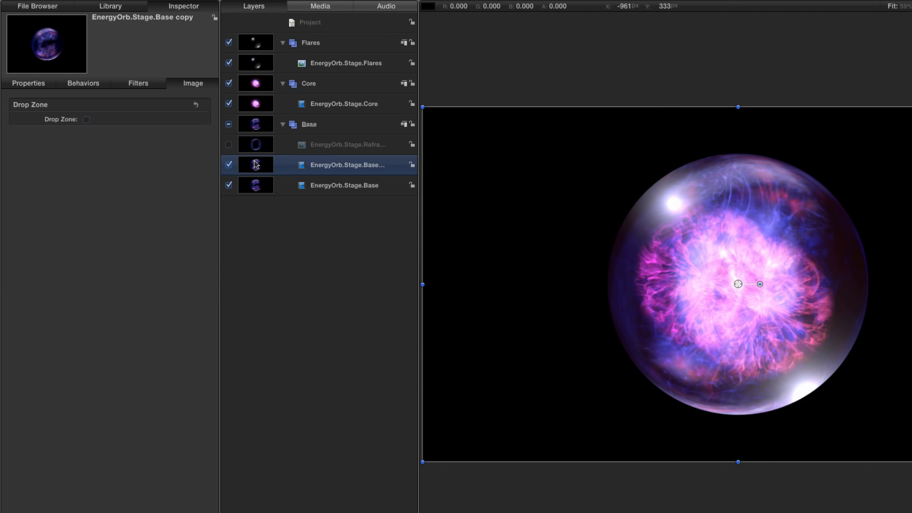
- Add an image mask to the Base copy, with the Refraction image as mask source and Luminance as source channel
key("shift+super+m")
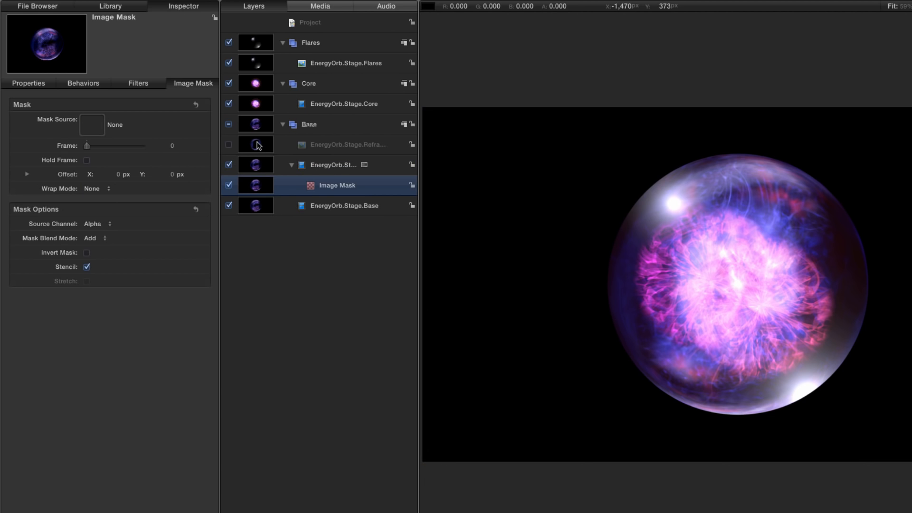
left_click_drag(257, 145, 90, 125)
left_click(95, 225)
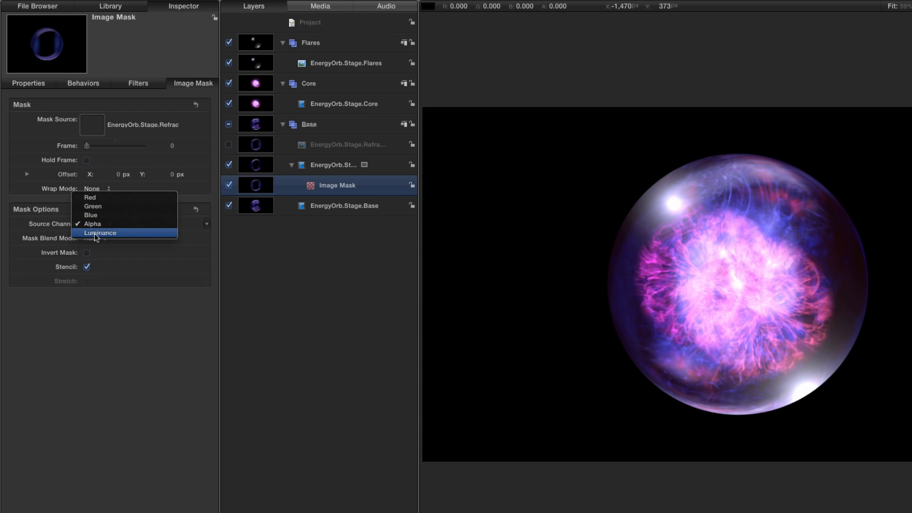
left_click(96, 233)
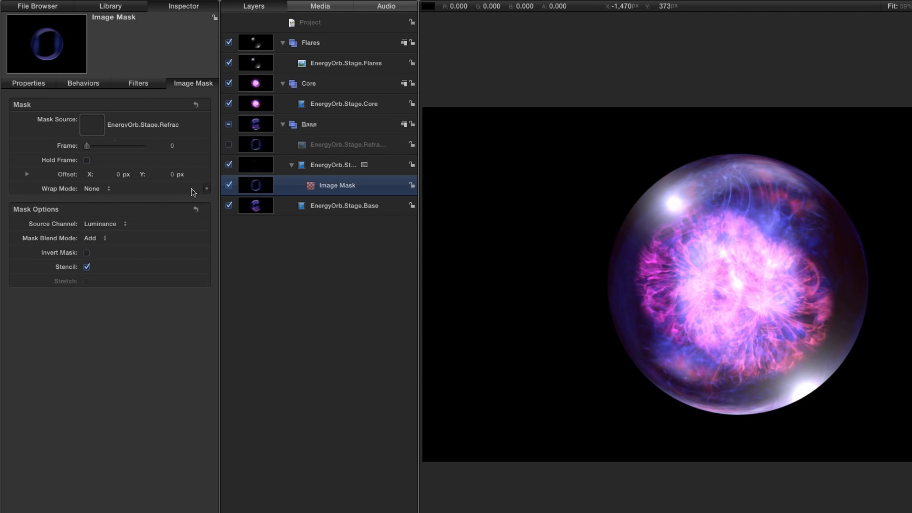
- Rotate the masked EnergyOrb.Stage.Base copy by 20°
left_click(254, 164)
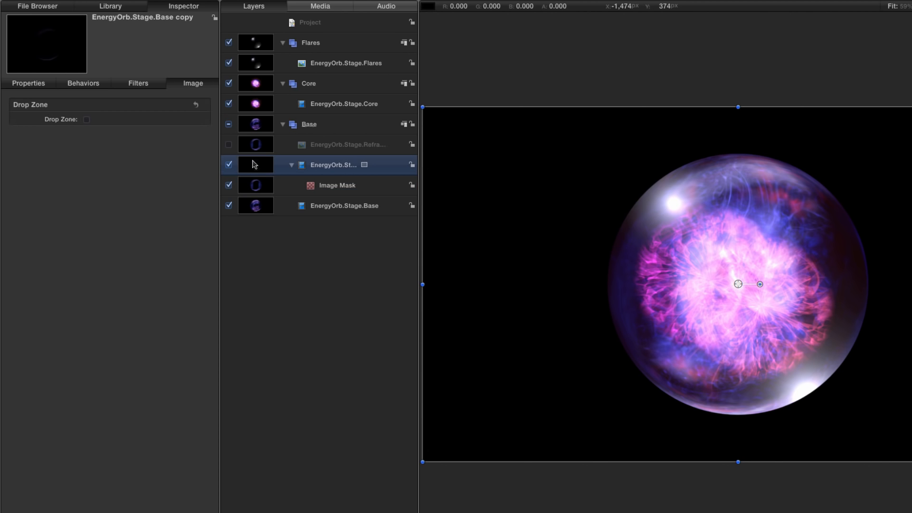
key("F1")
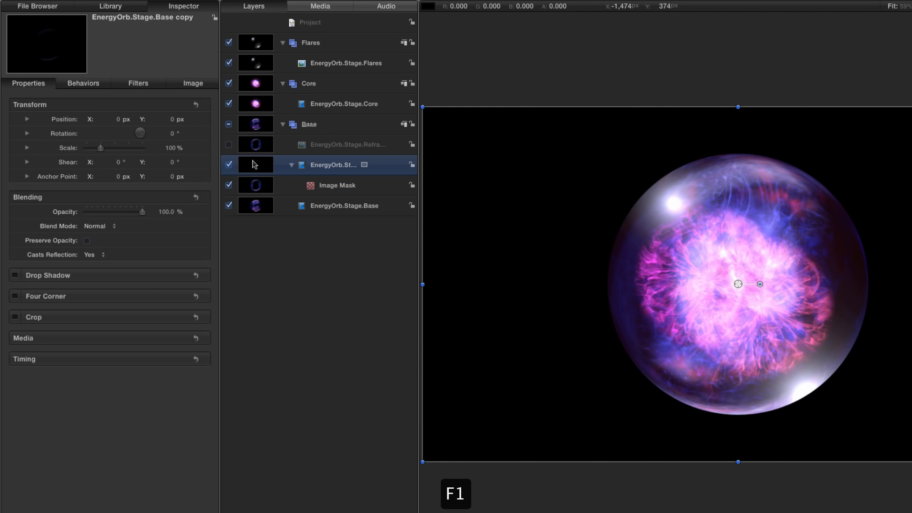
left_click(173, 135)
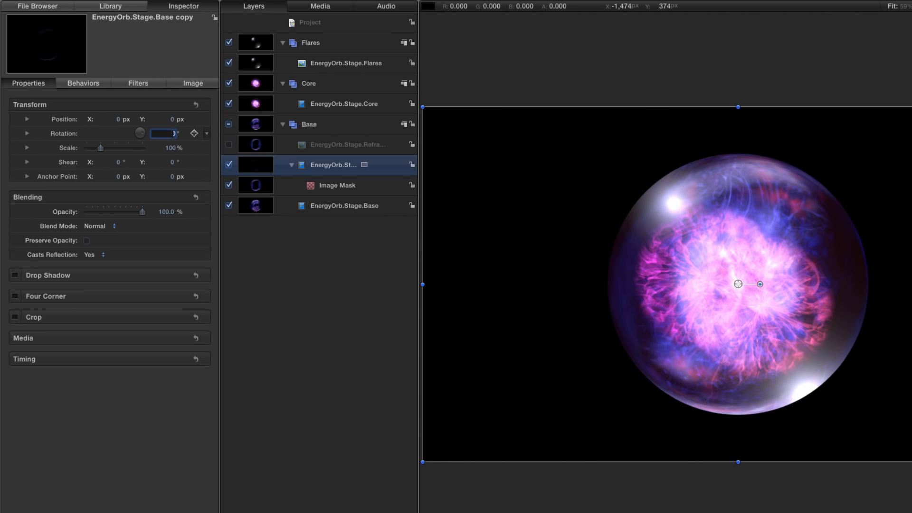
key("Return")
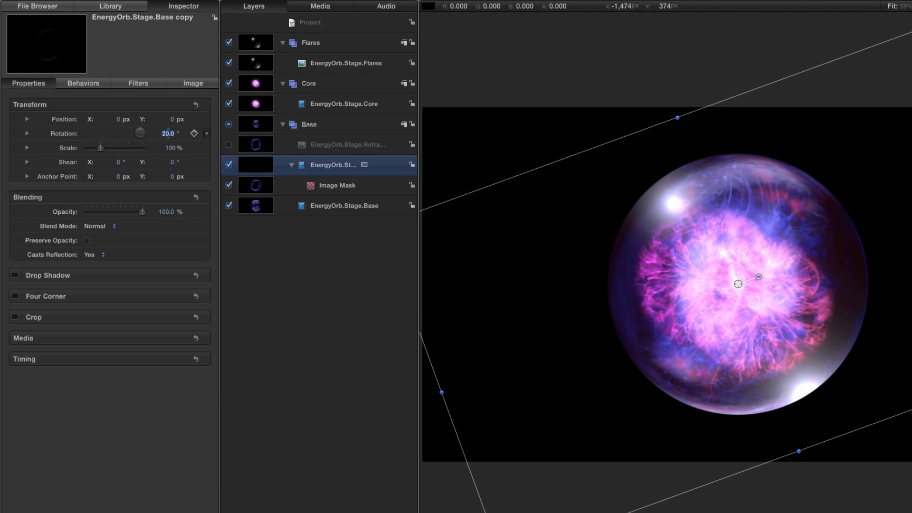
- Add a Levels color correction filter to the EnergyOrb.Stage.Refraction layer
left_click(257, 147)
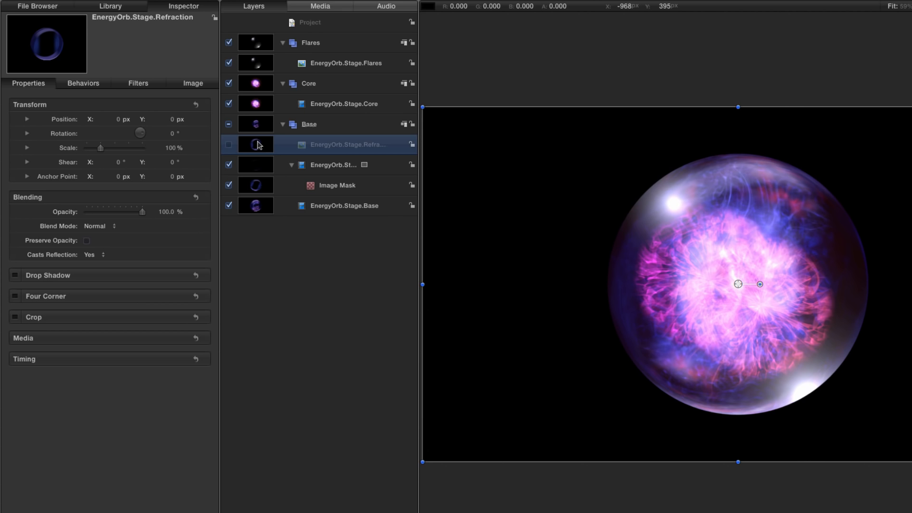
key("super+2")
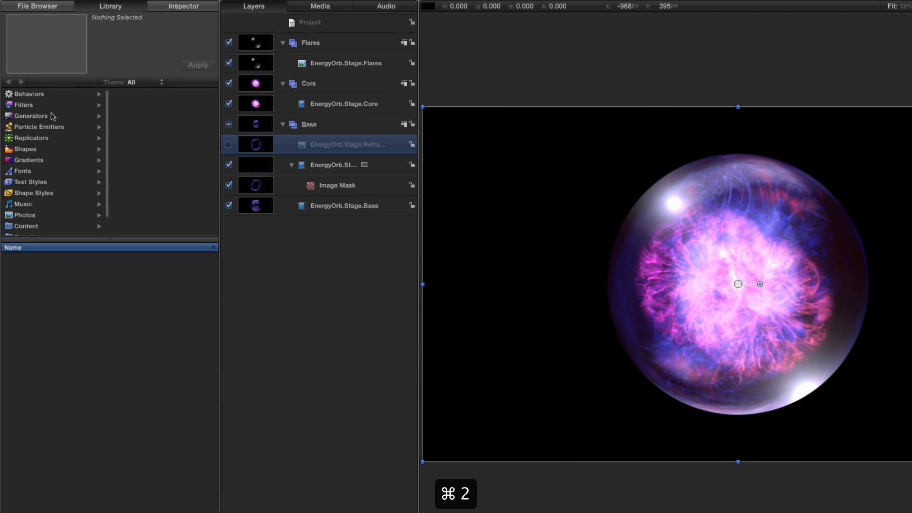
left_click(28, 104)
left_click(152, 138)
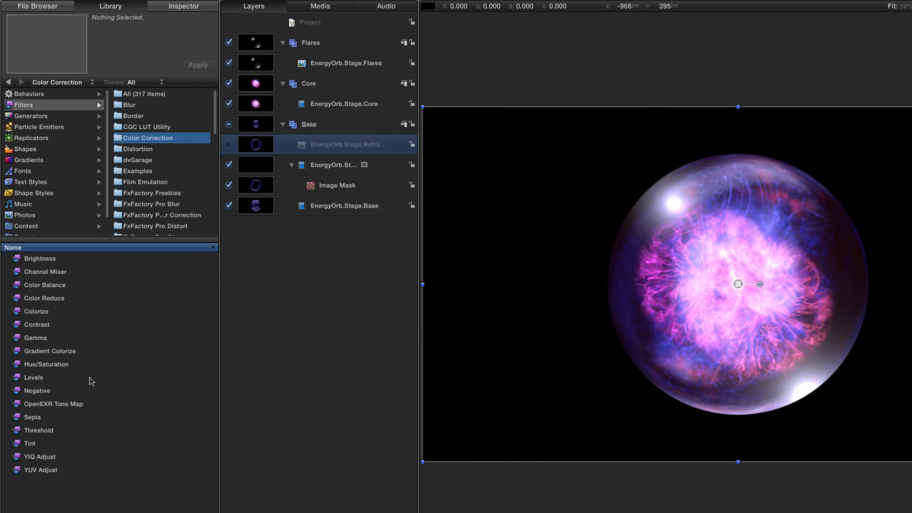
left_click_drag(18, 379, 254, 148)
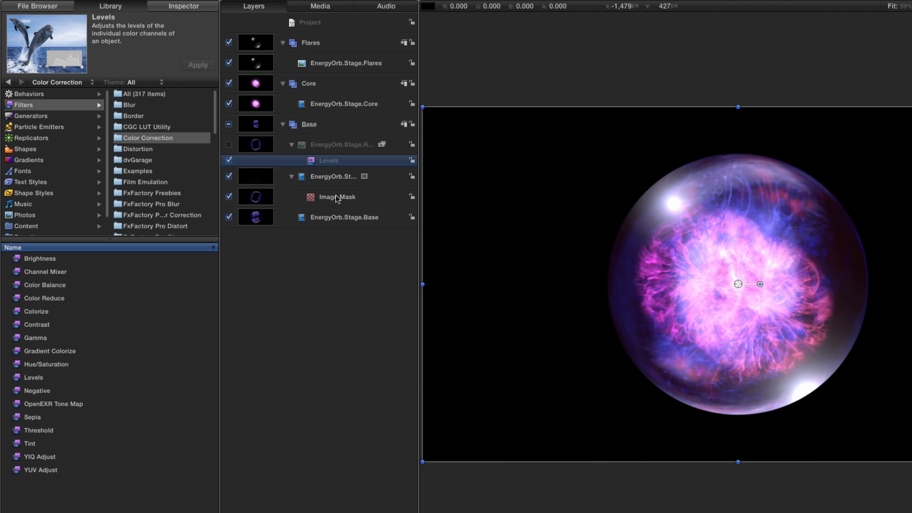
- Set the Refraction layer's Levels black point to 0.06 and white point to about 0.19, and briefly show the layer to check it
key("F3")
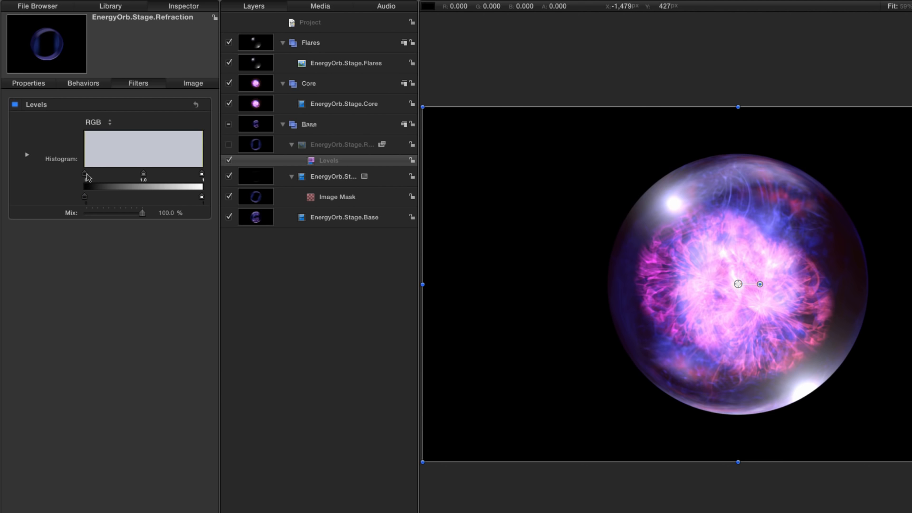
left_click_drag(87, 177, 93, 177)
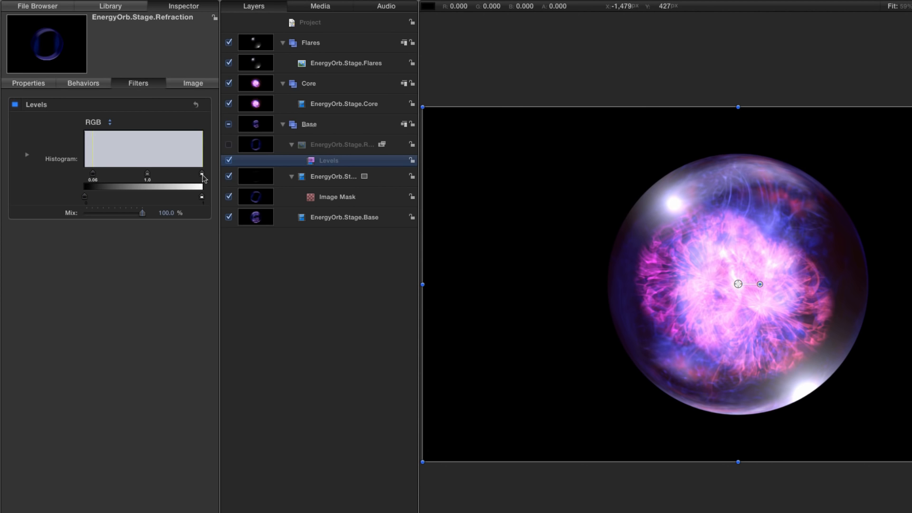
left_click_drag(203, 177, 107, 179)
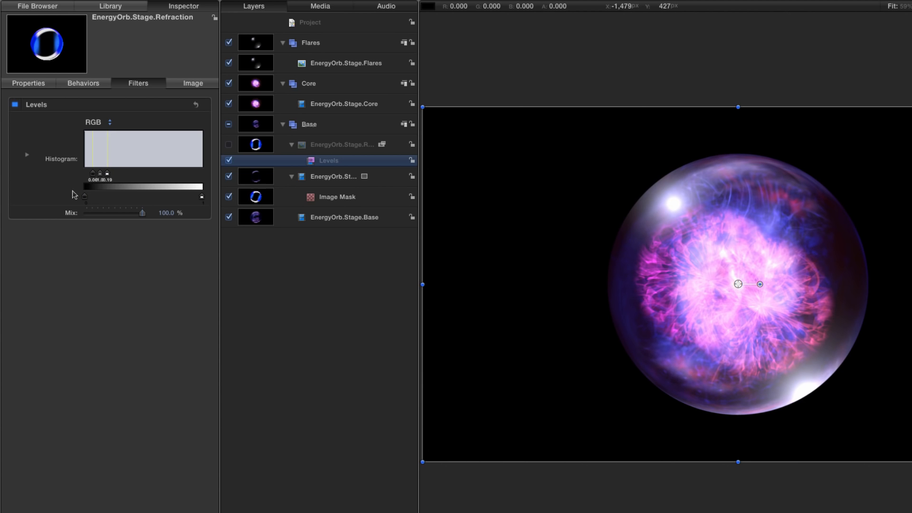
left_click(229, 145)
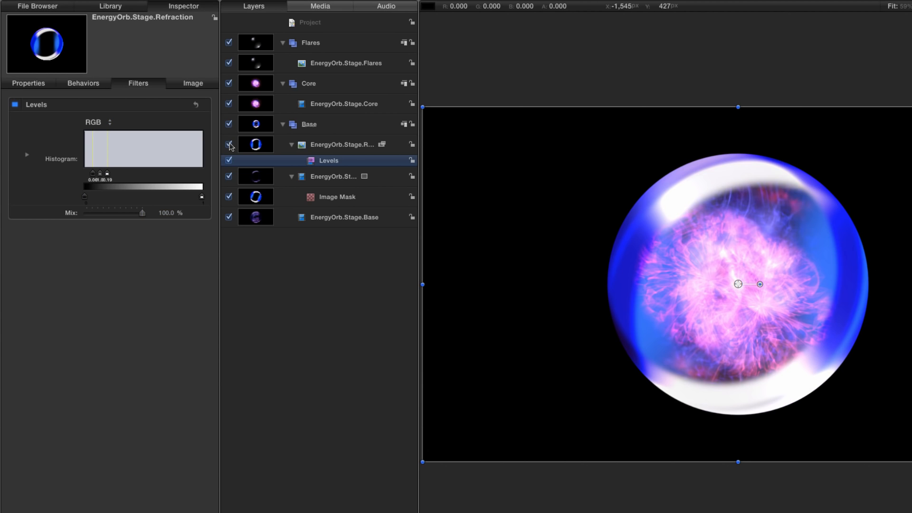
left_click(230, 144)
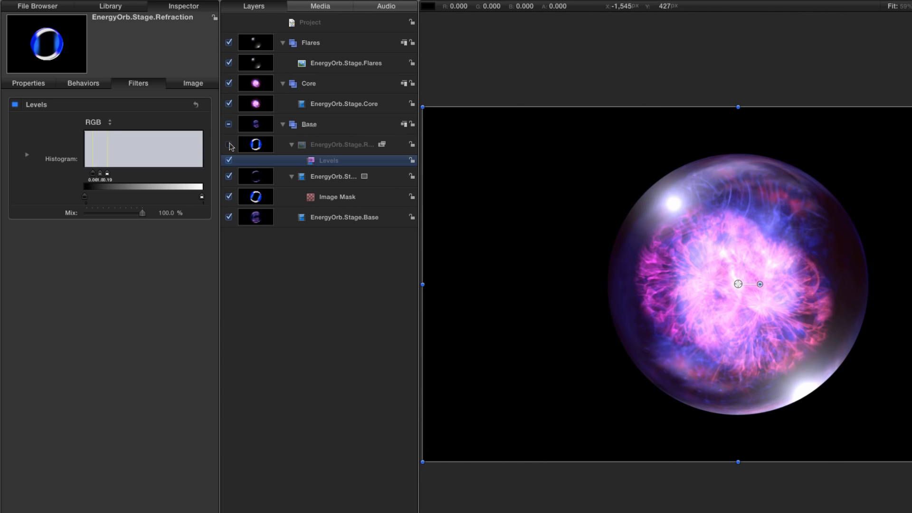
- Compare the orb with and without the rotated Base copy, with canvas overlays hidden, and examine the refraction during playback
left_click(230, 180)
left_click(229, 177)
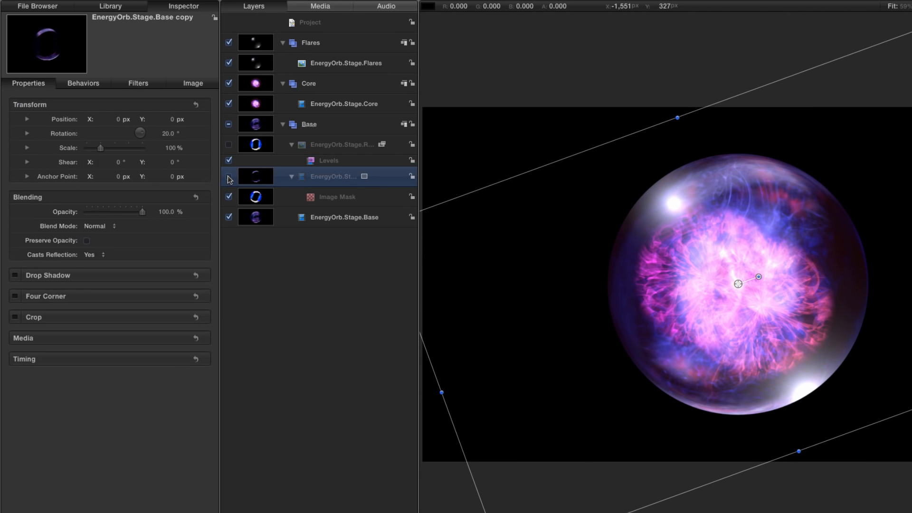
left_click(228, 177)
left_click(229, 177)
left_click(228, 177)
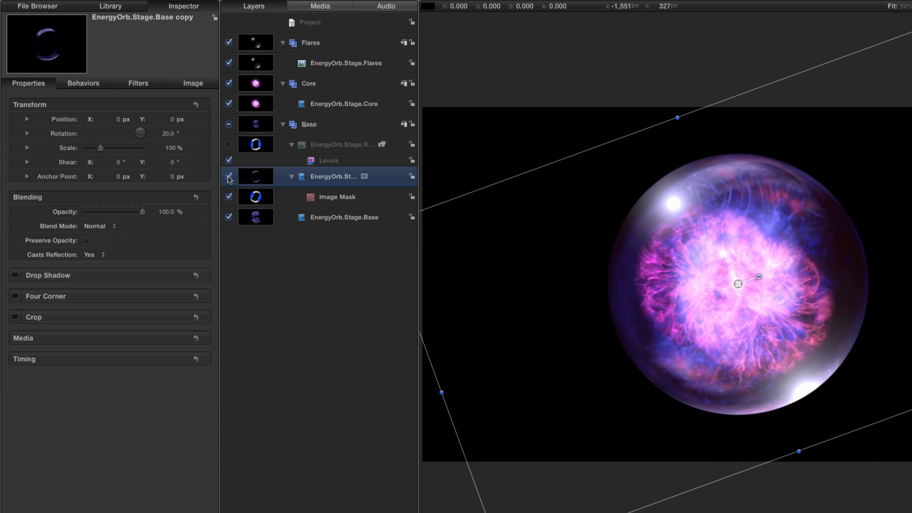
key("super+slash")
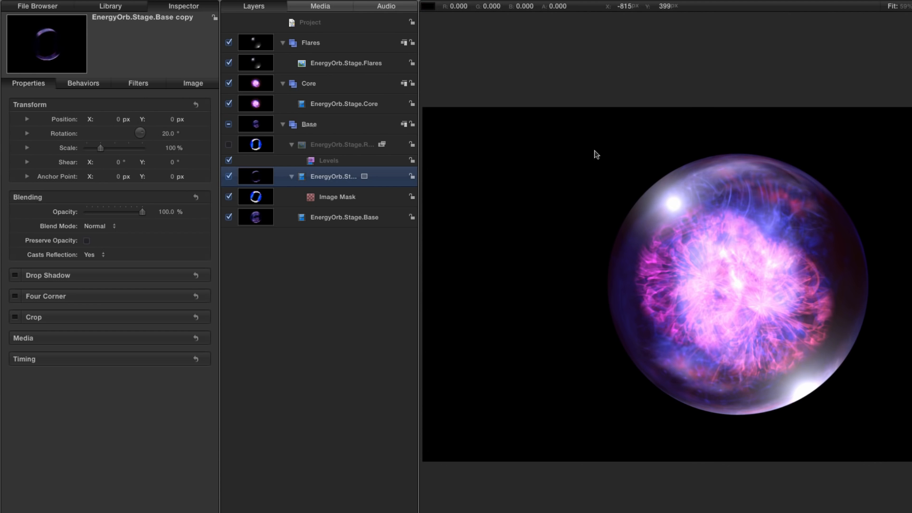
left_click(229, 177)
left_click(229, 176)
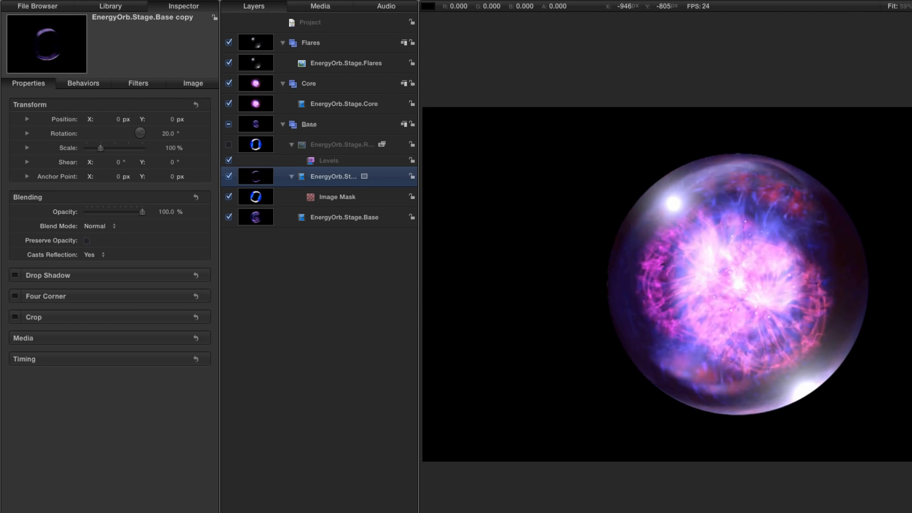
key("space")
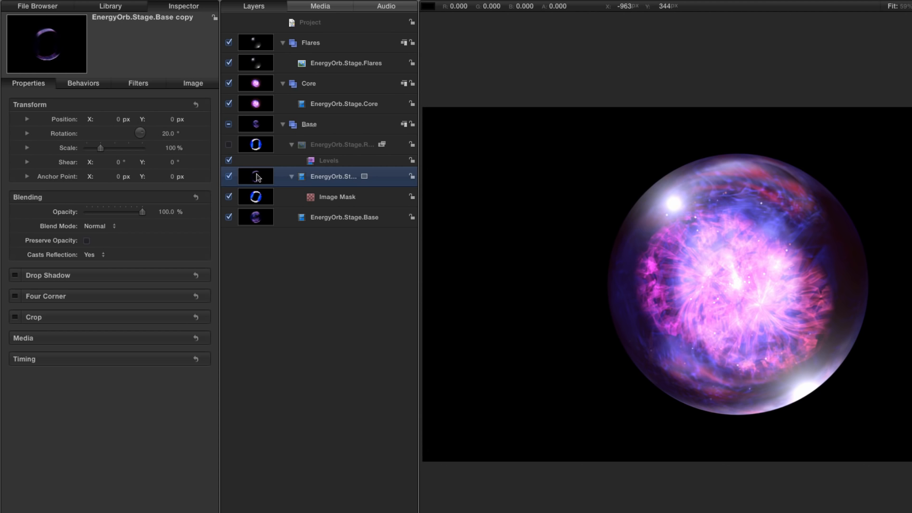
- Duplicate the masked Base copy and set the duplicate's blend mode to Screen
key("super+d")
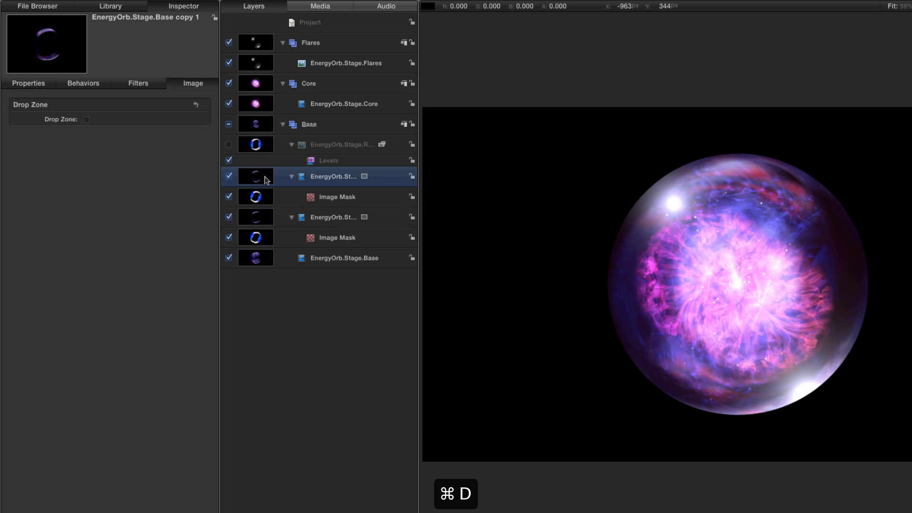
key("F1")
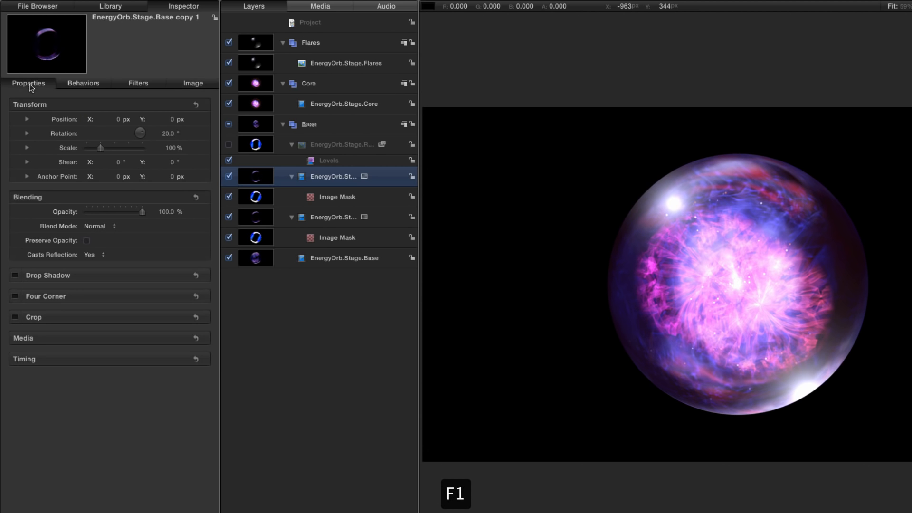
left_click(86, 226)
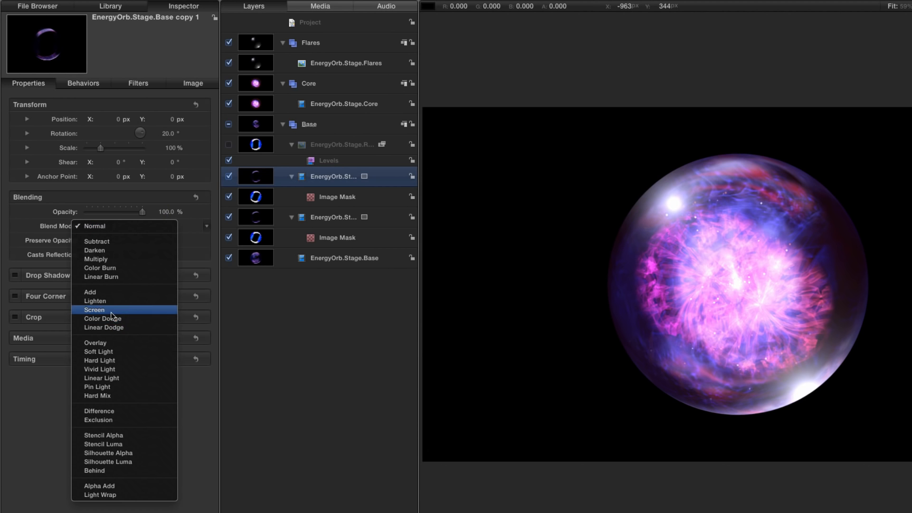
left_click(110, 310)
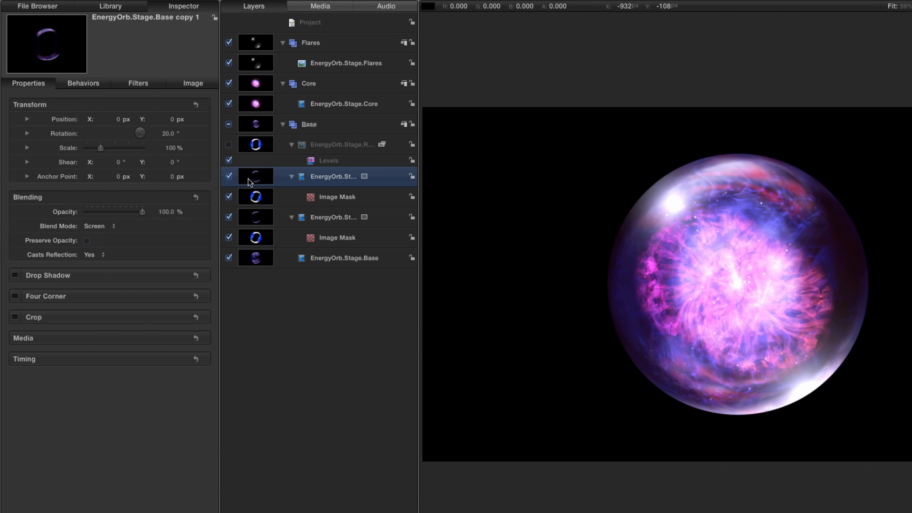
- Compare the orb with and without the Screen-blended Base duplicate and play the composite briefly
left_click(229, 176)
left_click(229, 176)
left_click(229, 176)
left_click(229, 176)
key("space")
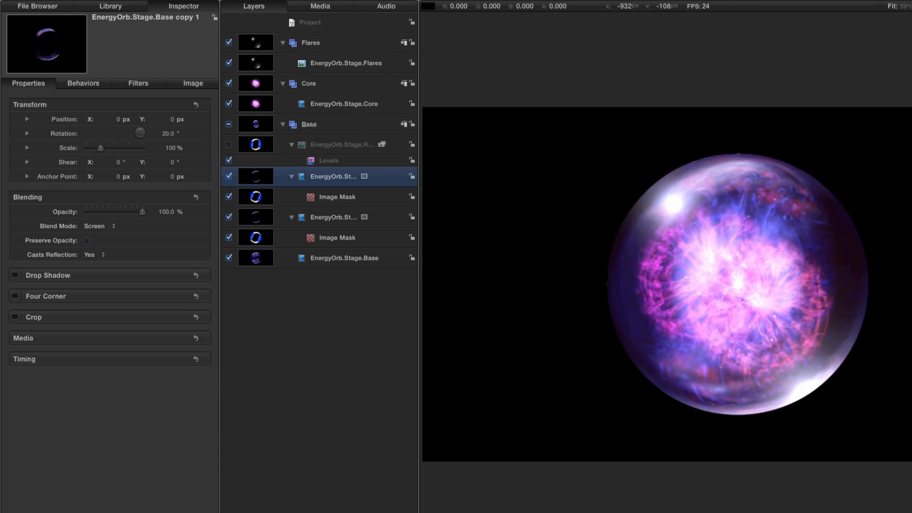
key("space")
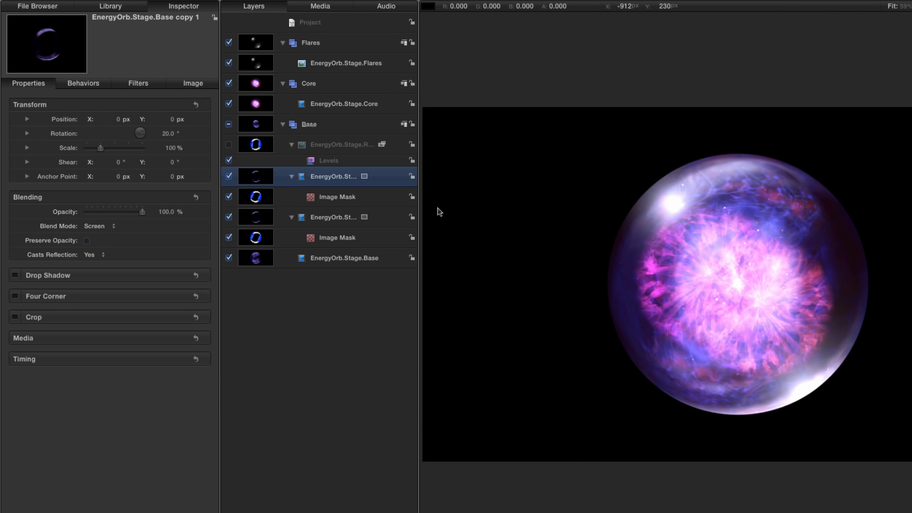
- Collapse the Base group and duplicate the EnergyOrb.Stage.Core layer
left_click(283, 125)
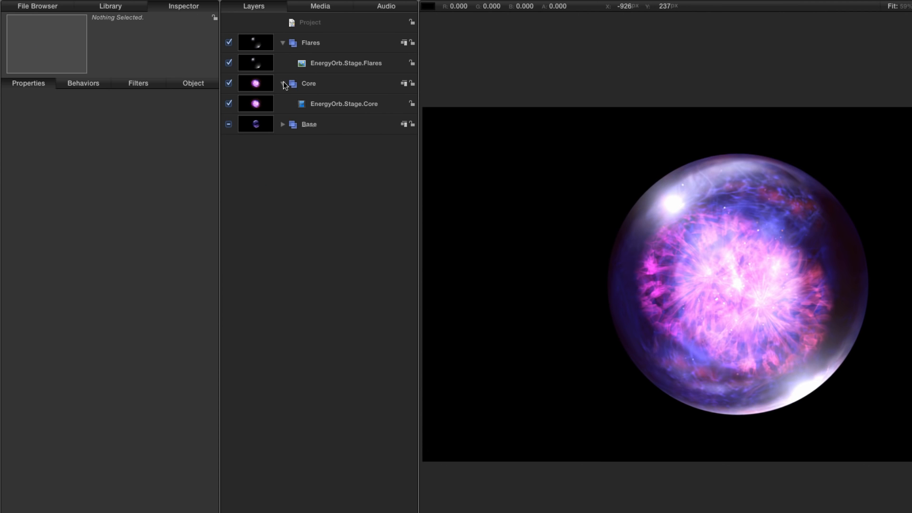
left_click(261, 106)
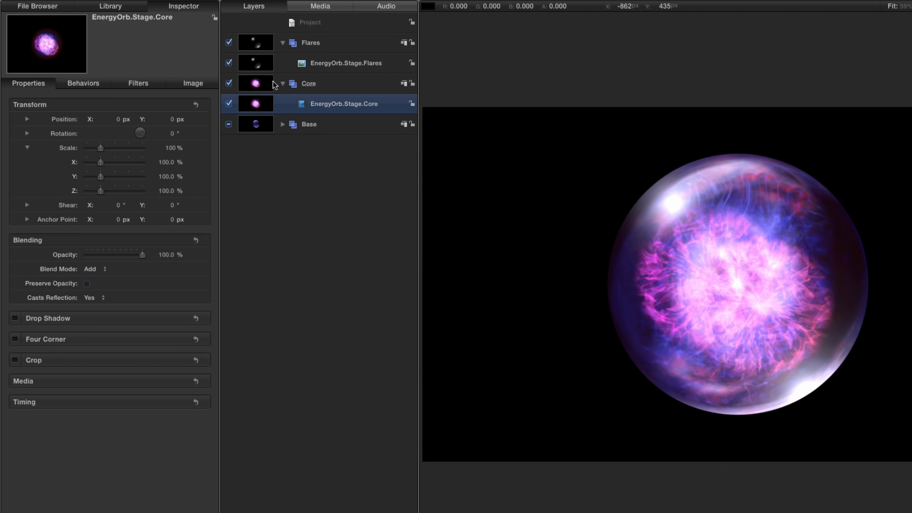
key("super+d")
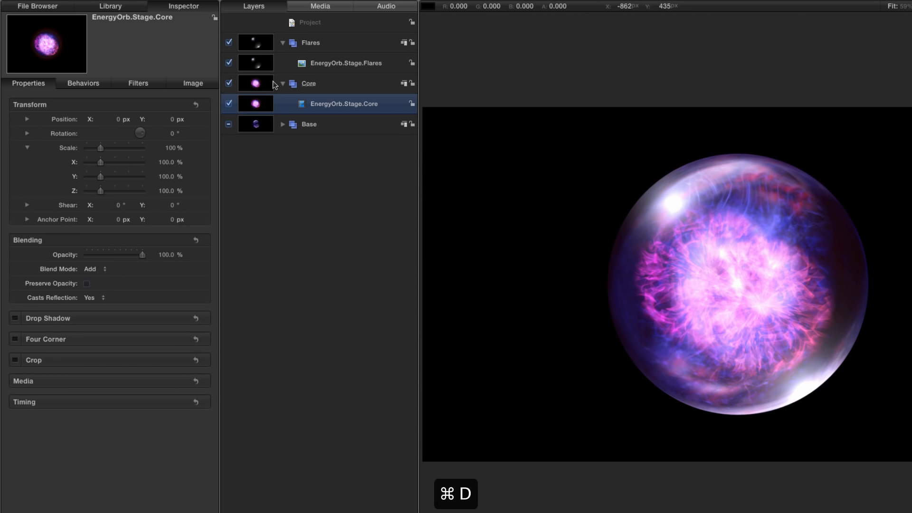
- Scale the Core copy to 75%, move it to Y 137 px and rotate it 133°
key("F1")
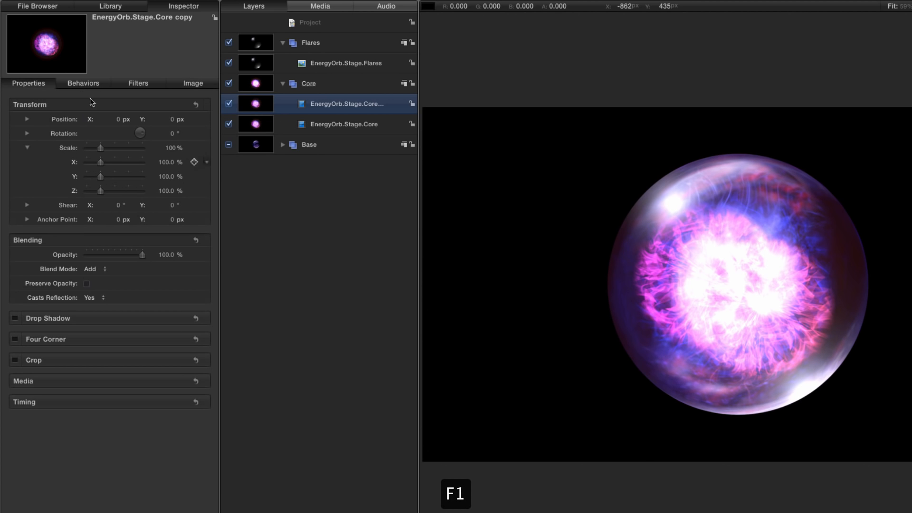
left_click(172, 148)
type("75")
key("Return")
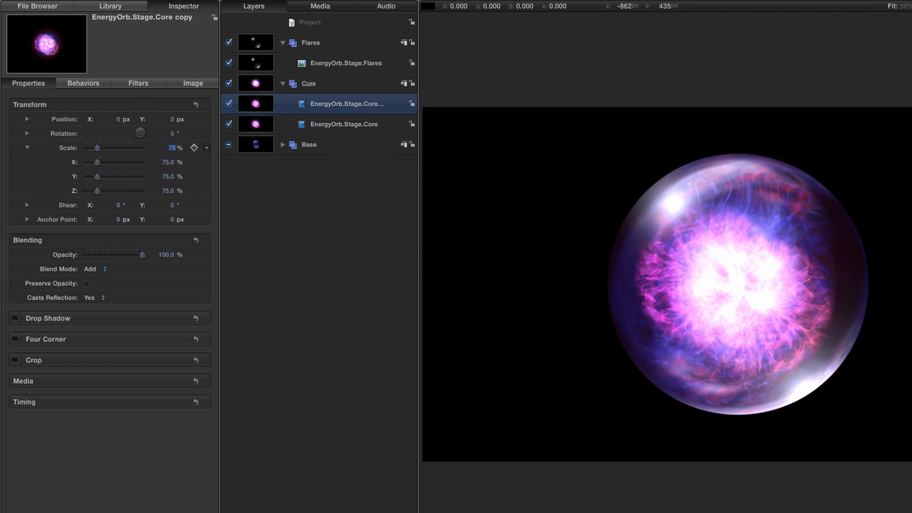
left_click_drag(169, 120, 166, 133)
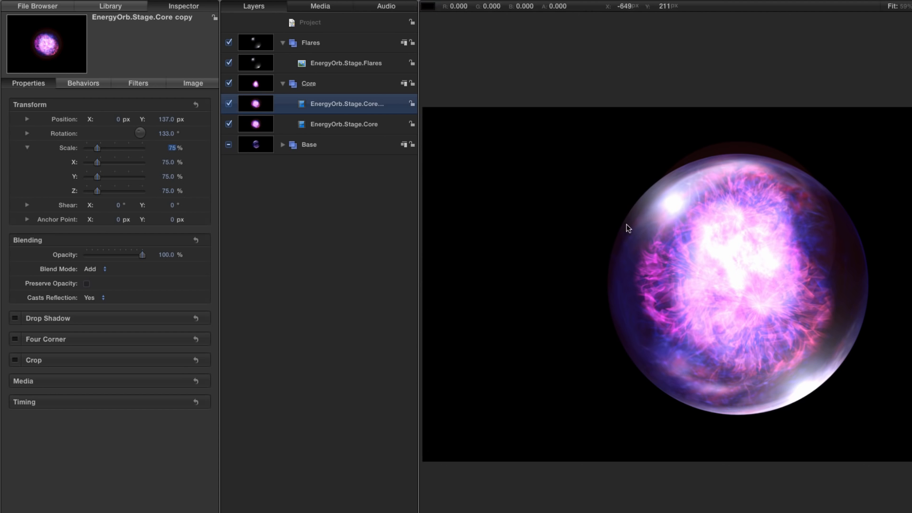
- Add a Wriggle parameter behavior to the Core copy's opacity
right_click(57, 256)
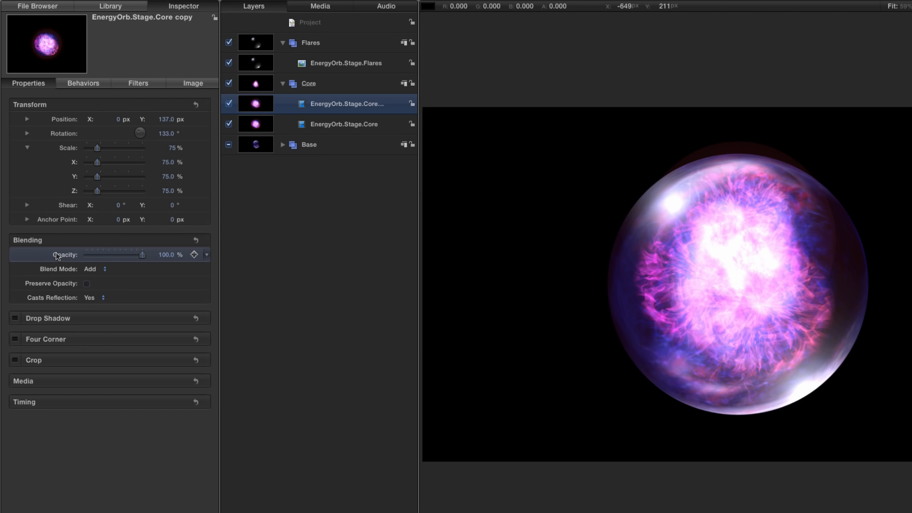
mouse_move(112, 301)
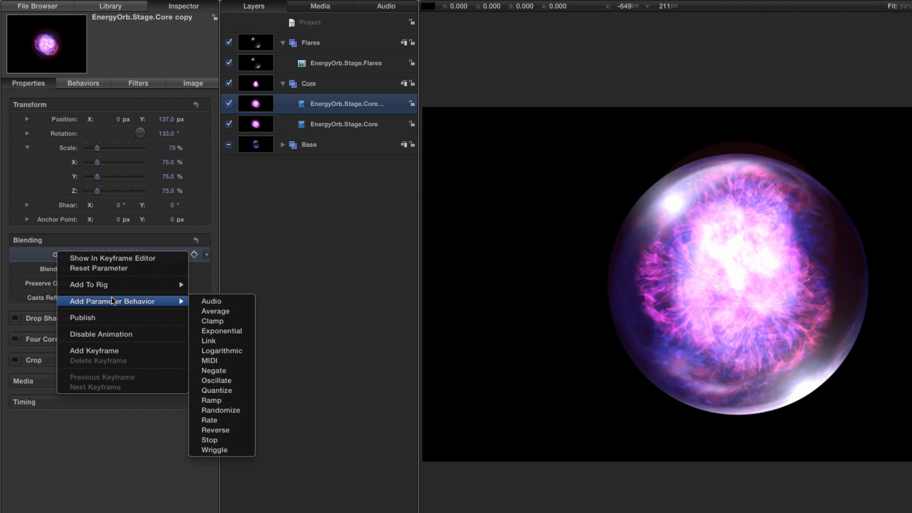
left_click(233, 450)
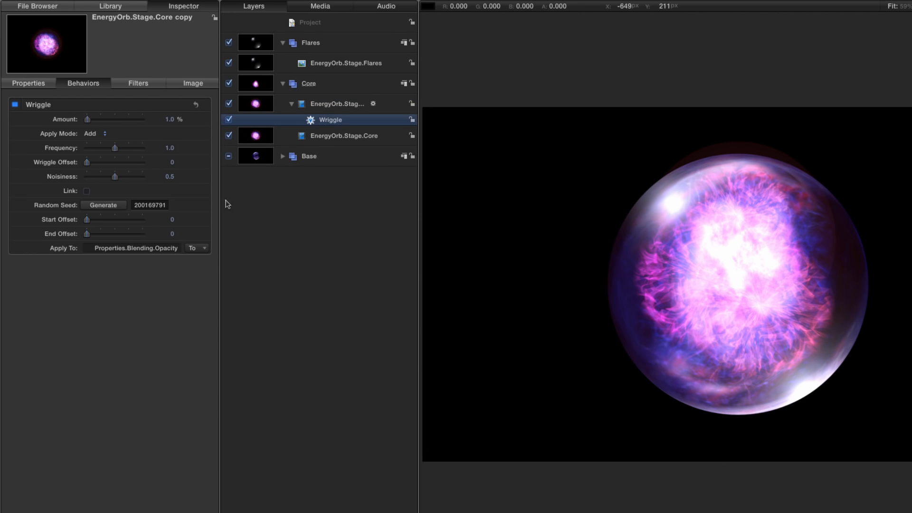
- Set the Wriggle amount to 75% and its apply mode to Subtract, and play back the flickering core
left_click(170, 119)
type("75")
key("Return")
left_click(91, 134)
left_click(91, 144)
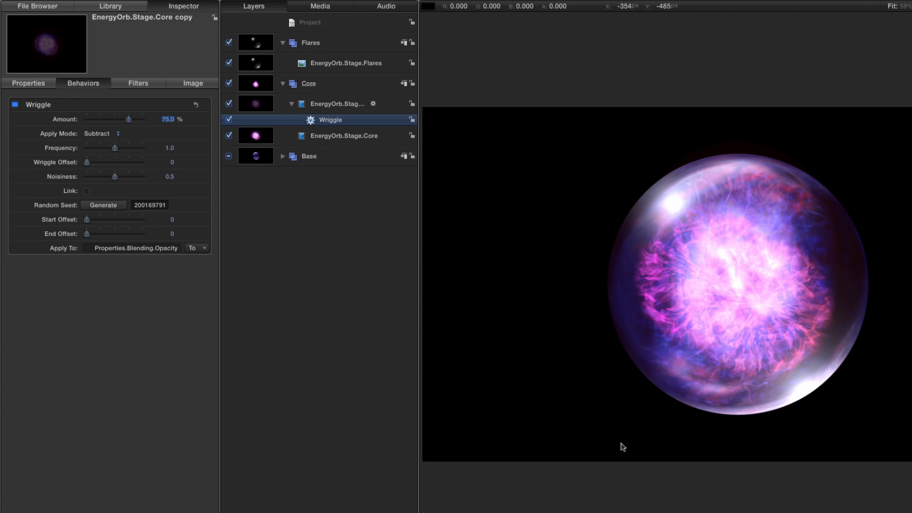
key("space")
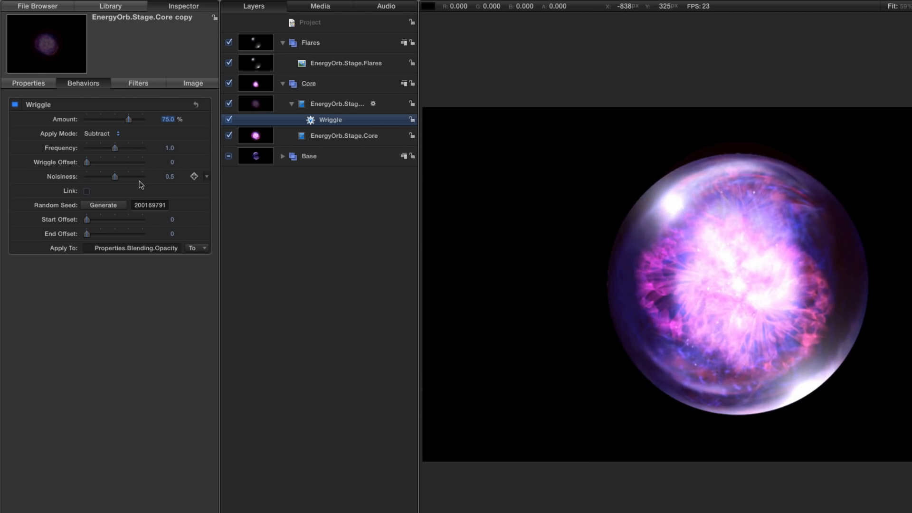
- Set the noisiness of the Core copy's Wriggle behavior to 0.7 and play back the flicker
key("space")
double_click(169, 176)
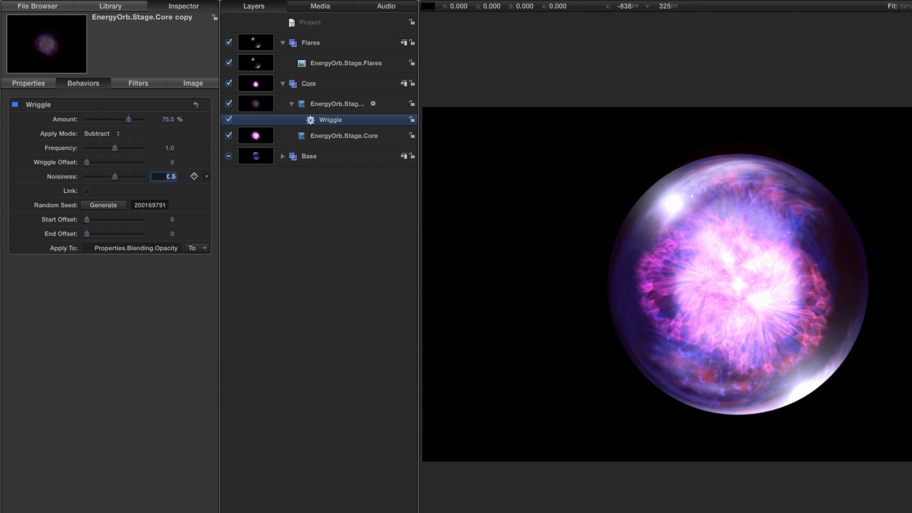
type("0.7")
key("Return")
key("space")
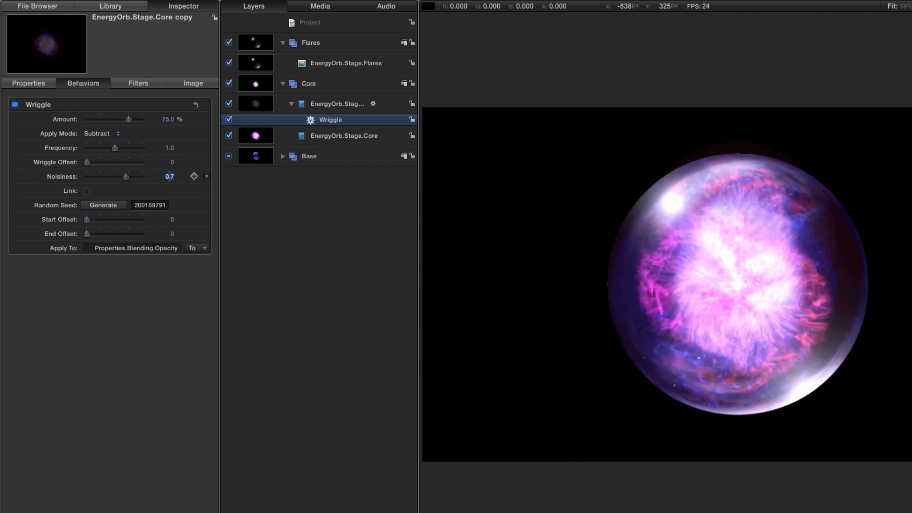
- Stop the playback and duplicate the flickering EnergyOrb.Stage.Core copy layer together with its Wriggle behavior
left_click(255, 104)
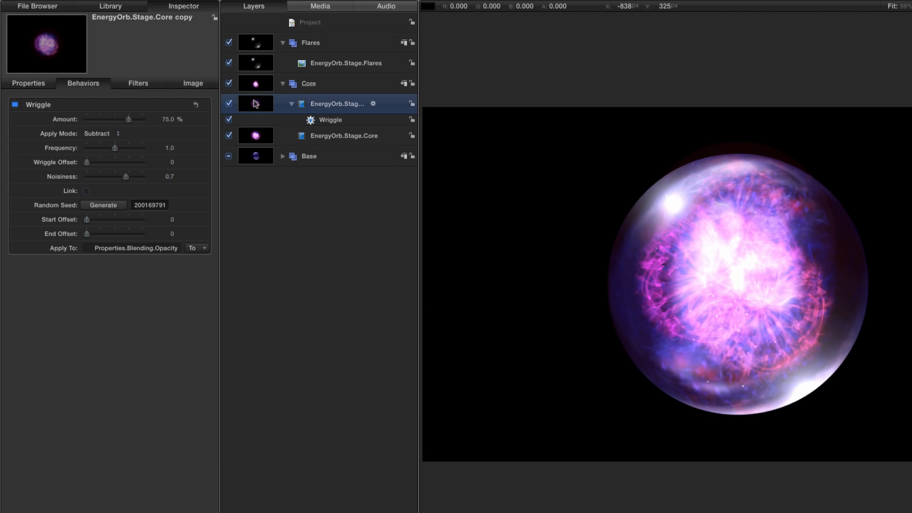
key("space")
key("super+d")
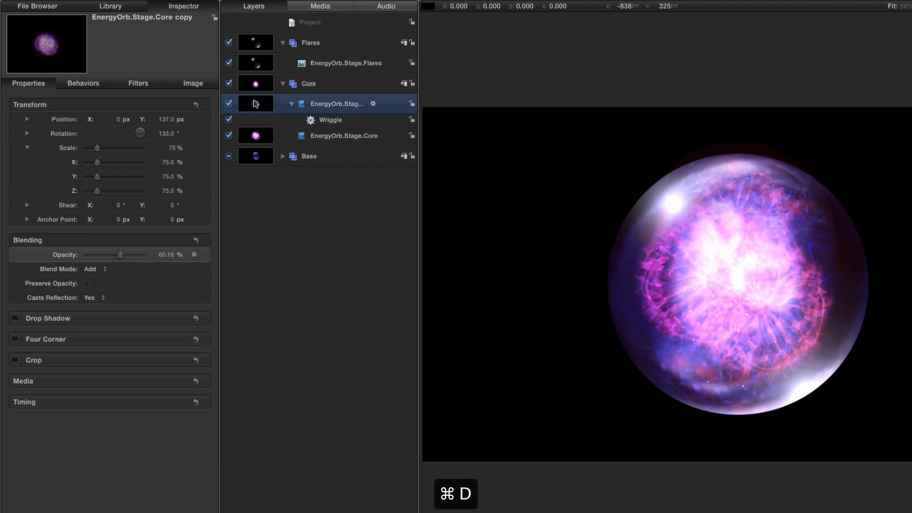
key("F1")
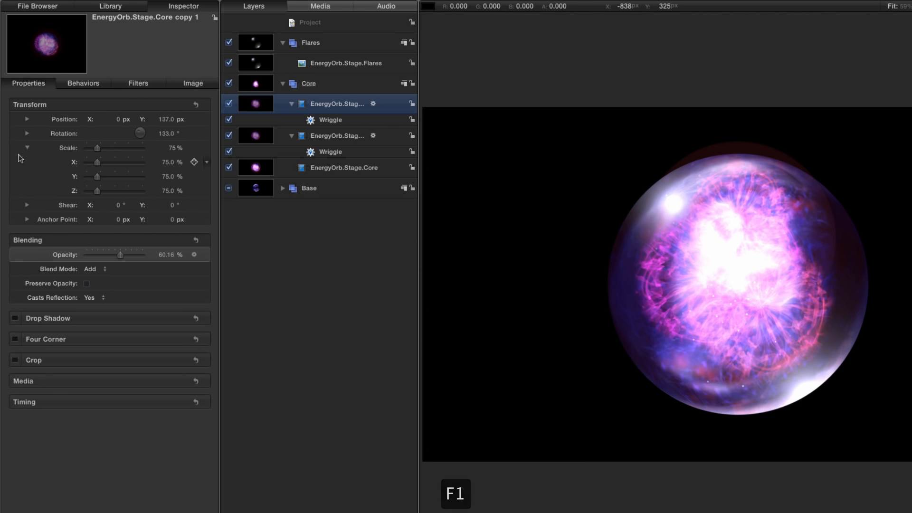
- Scale the second Core copy to 50%, move it to Y -130.2 px and rotate it to 306°
left_click(172, 148)
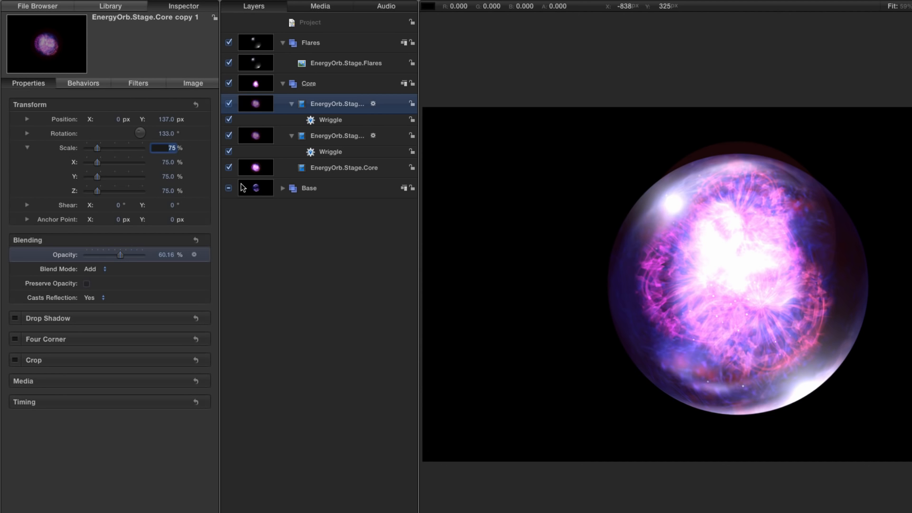
type("50")
key("Return")
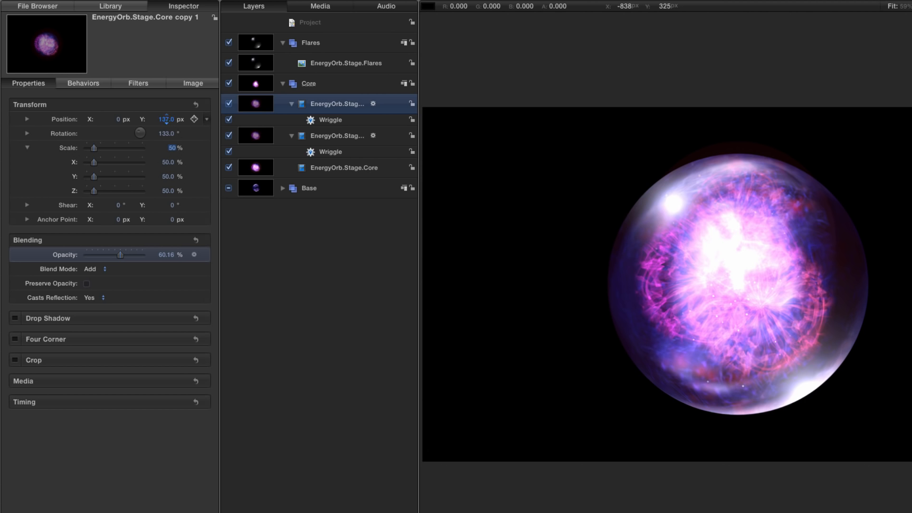
left_click_drag(165, 119, 165, 120)
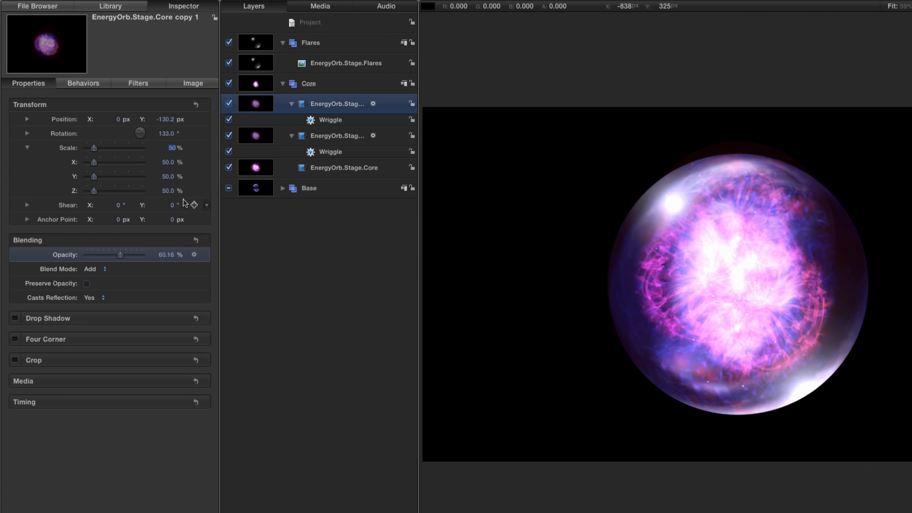
left_click_drag(166, 134, 167, 133)
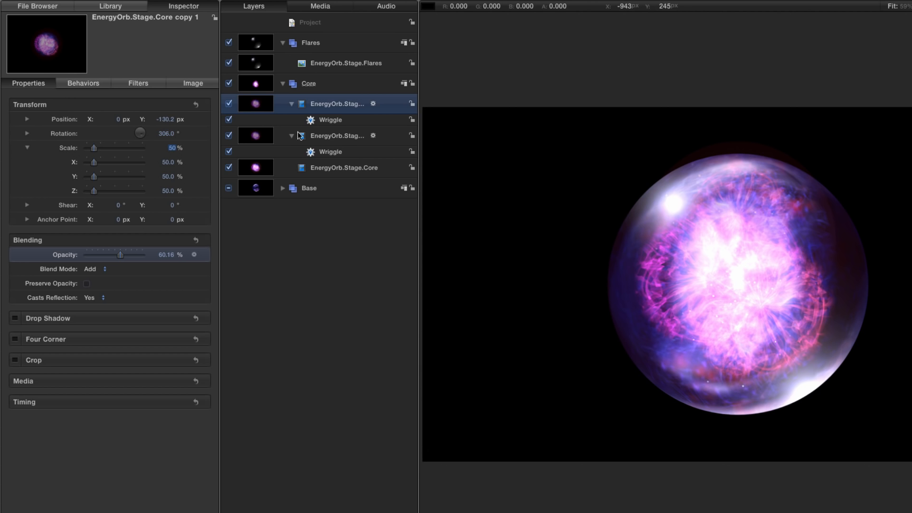
- Generate a new random seed for the second copy's Wriggle, set its Wriggle Offset to 50 and play back the result
key("F2")
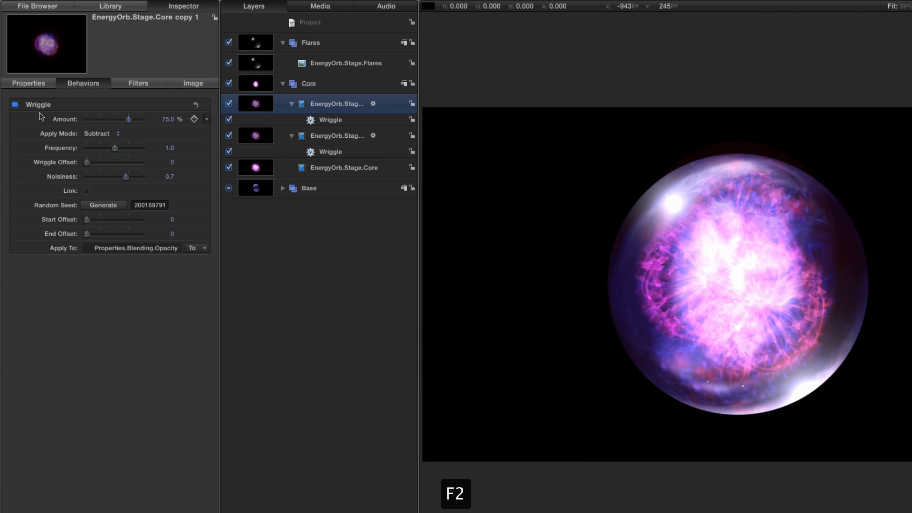
left_click(103, 205)
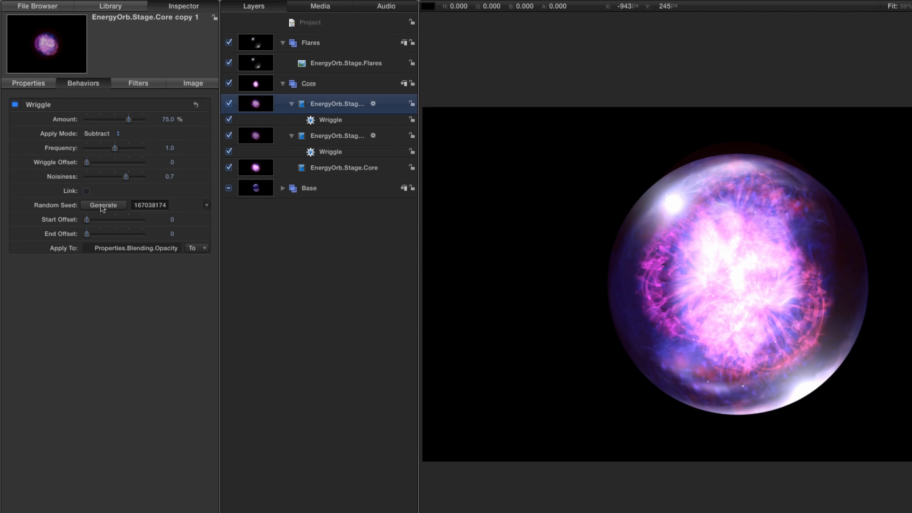
left_click_drag(89, 164, 116, 164)
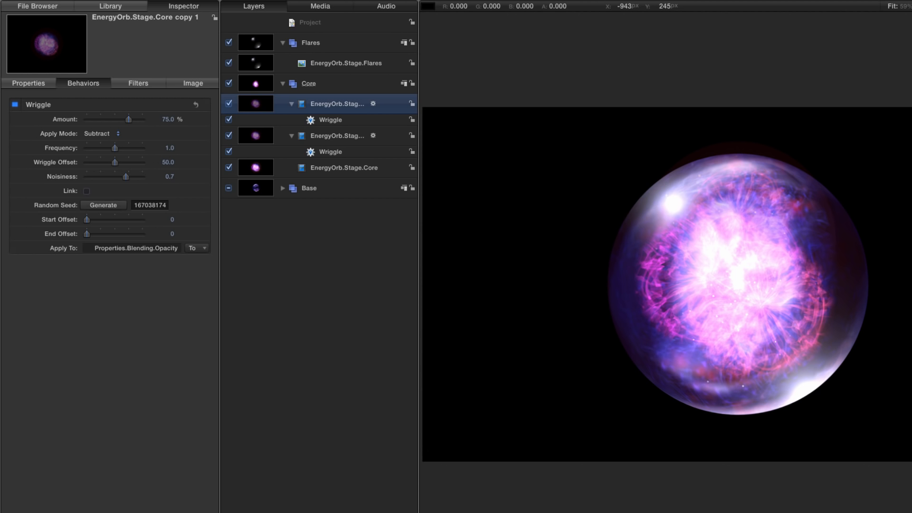
key("space")
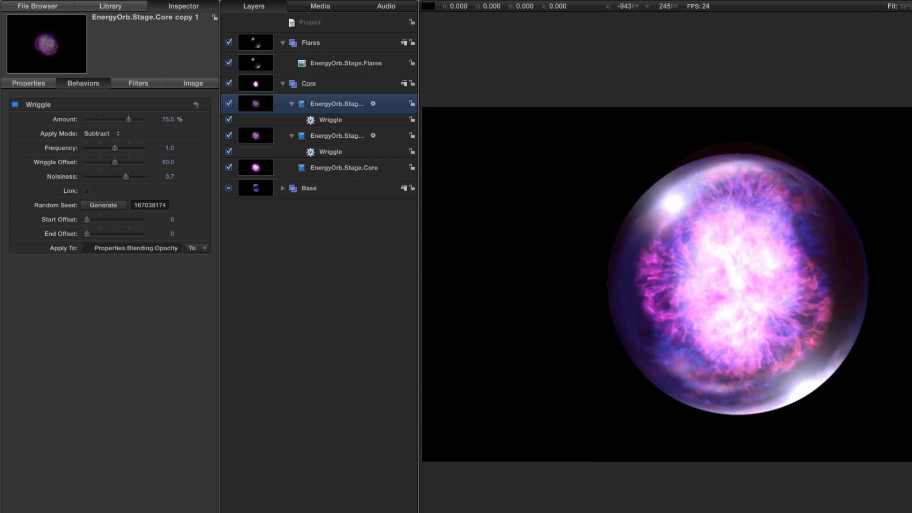
key("space")
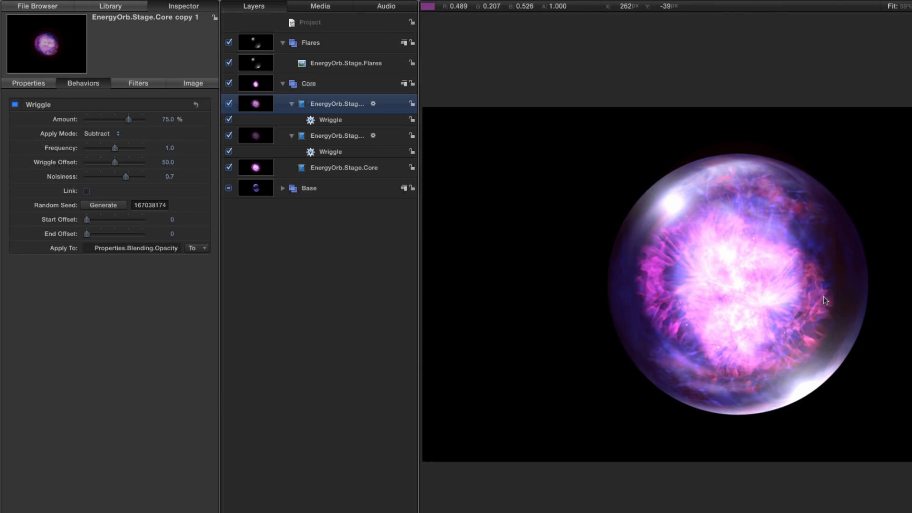
- Add a Levels filter to the original EnergyOrb.Stage.Core layer, raise its RGB black input to 0.20 and play back the result
left_click(257, 169)
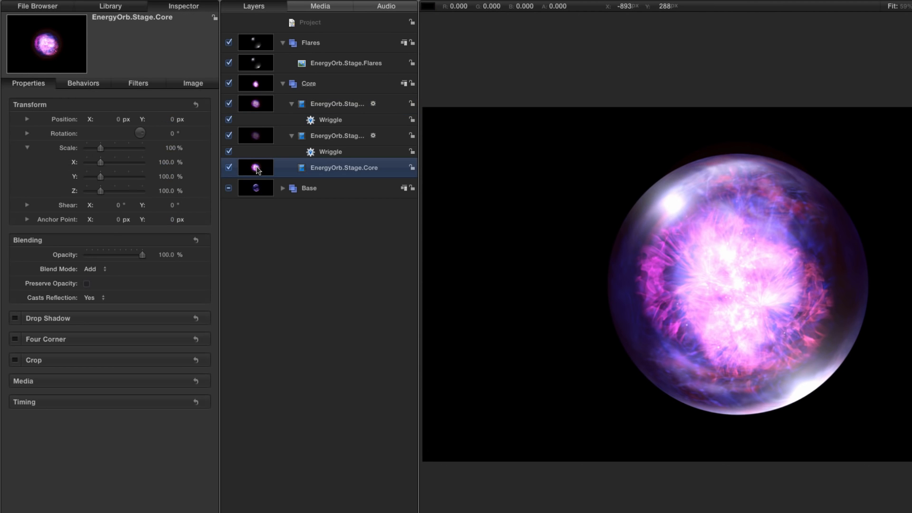
key("super+2")
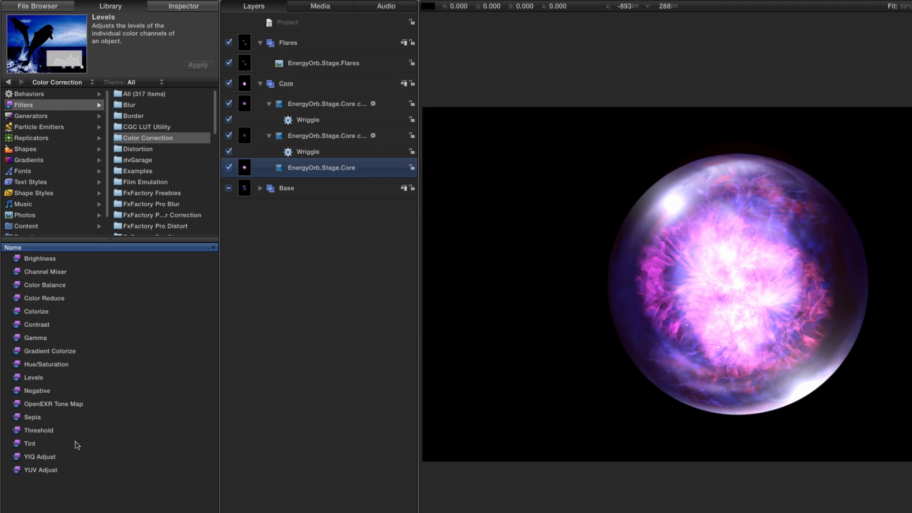
left_click_drag(26, 376, 232, 167)
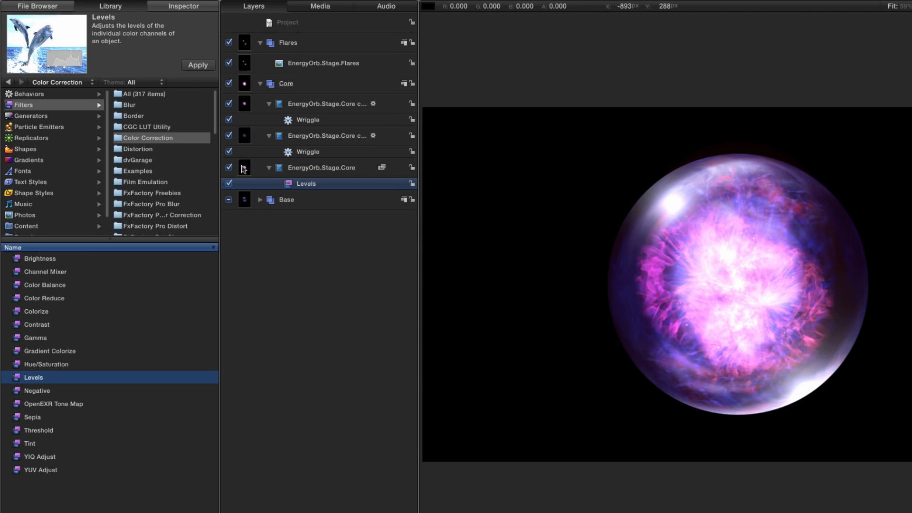
key("F3")
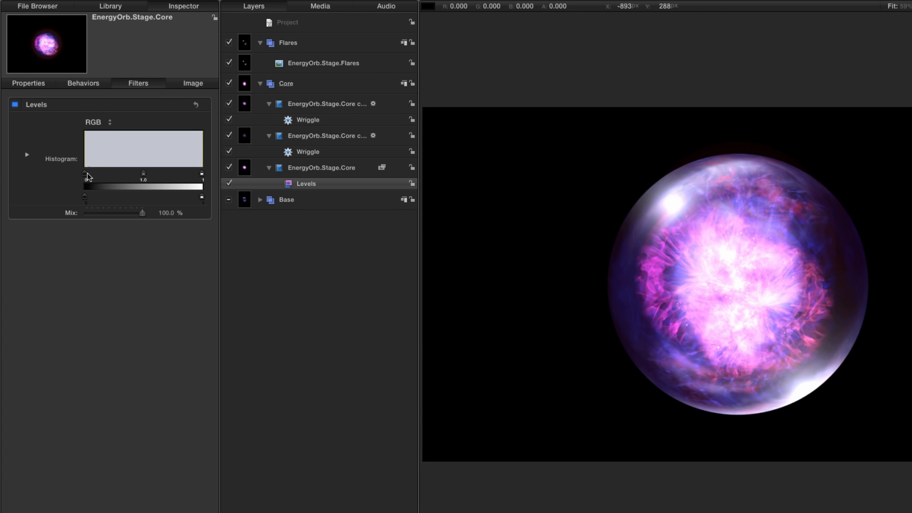
left_click_drag(85, 176, 107, 177)
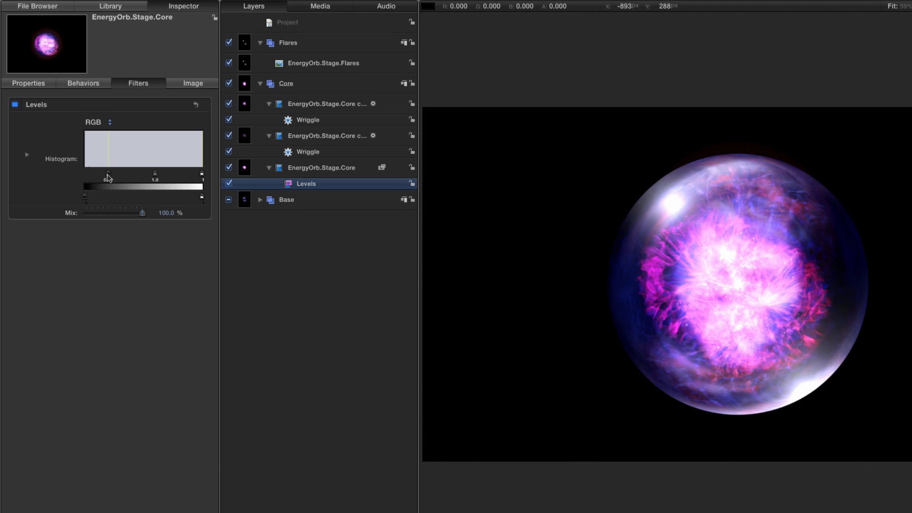
key("space")
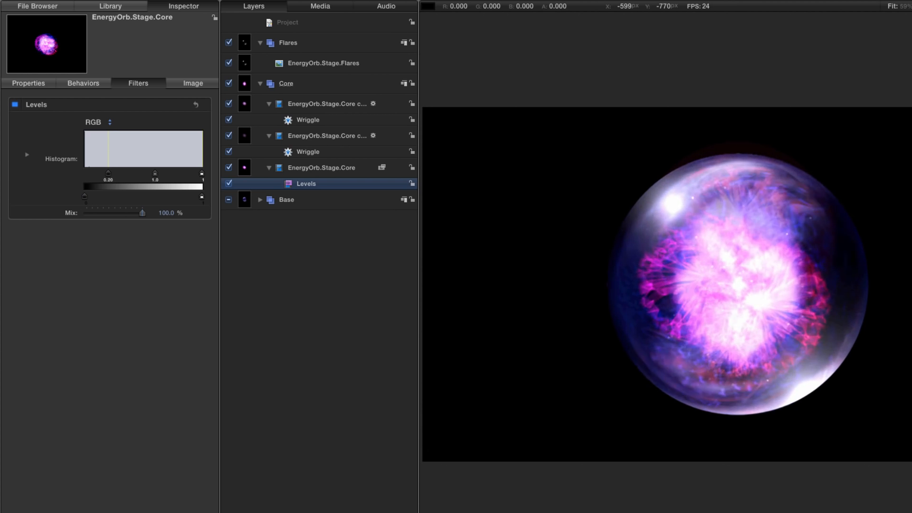
key("space")
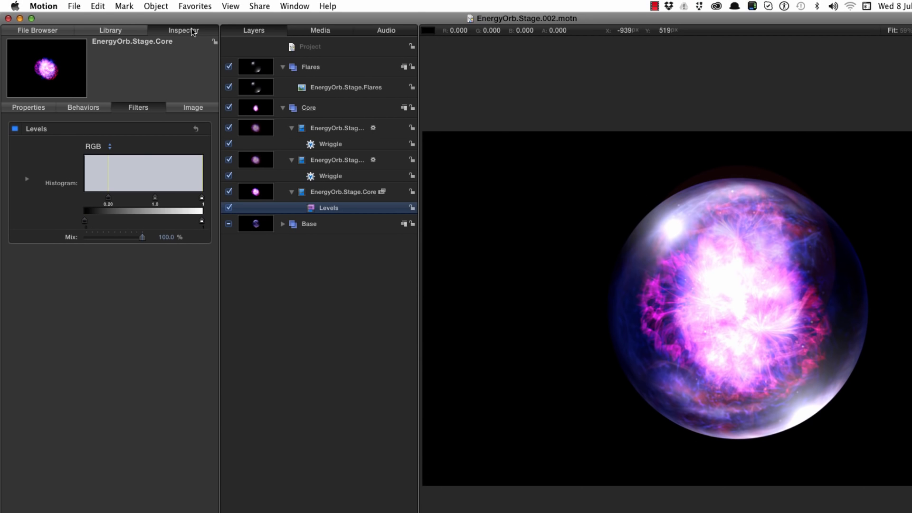
- Hide the Flares and Core groups and export the Base alone as an Apple ProRes 4444 movie named EnergyOrb.Stage.Base2.mov
left_click(228, 66)
left_click(229, 107)
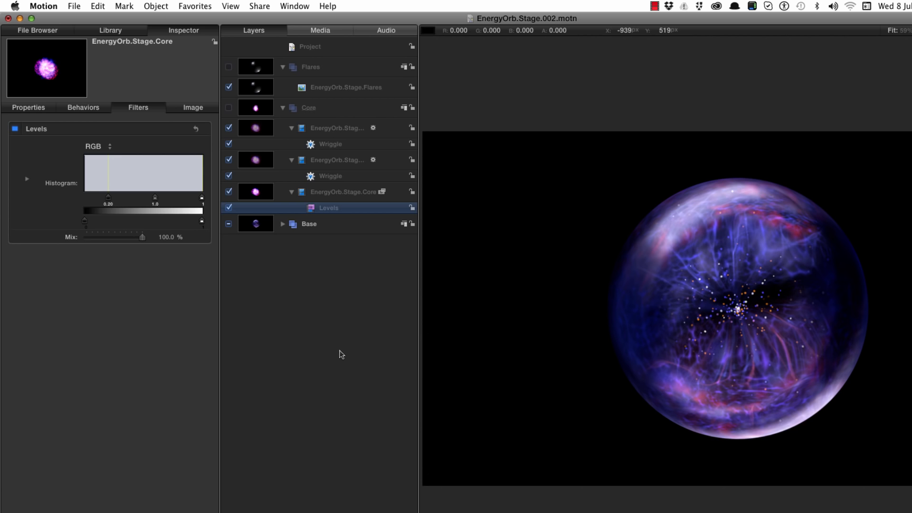
key("super+e")
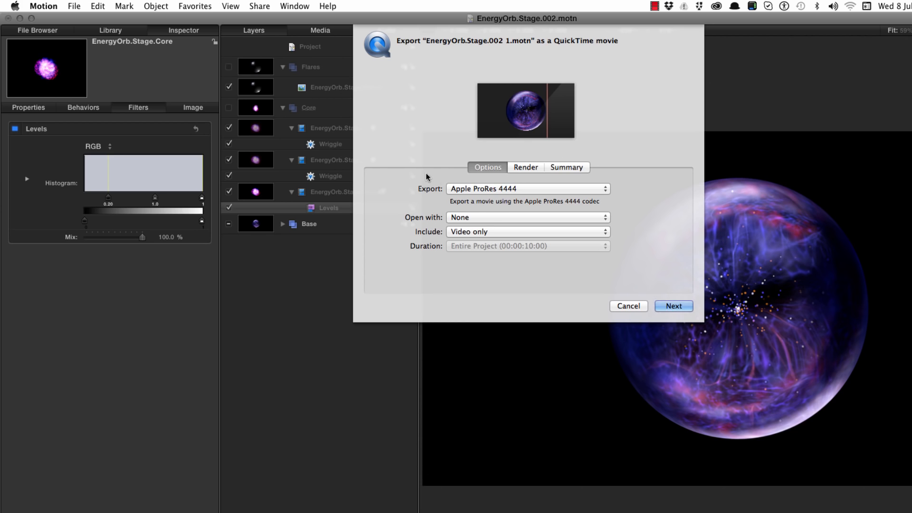
left_click(496, 190)
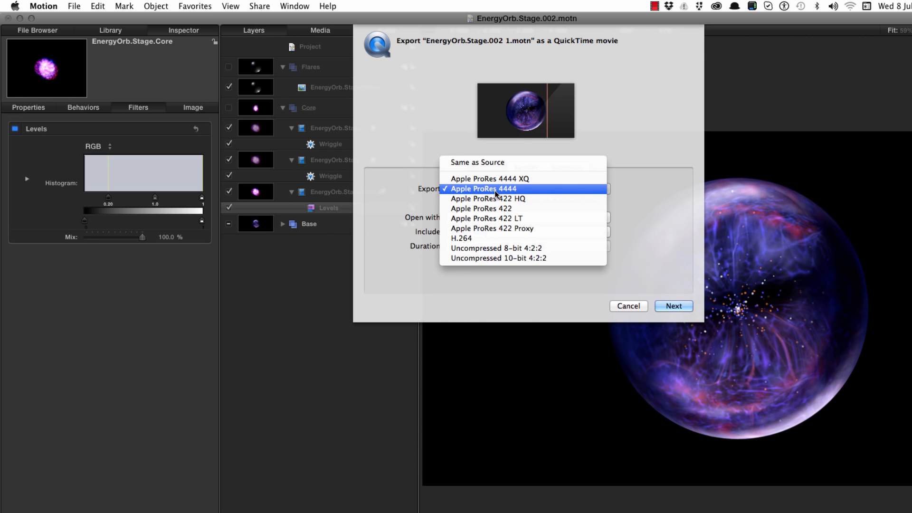
left_click(495, 190)
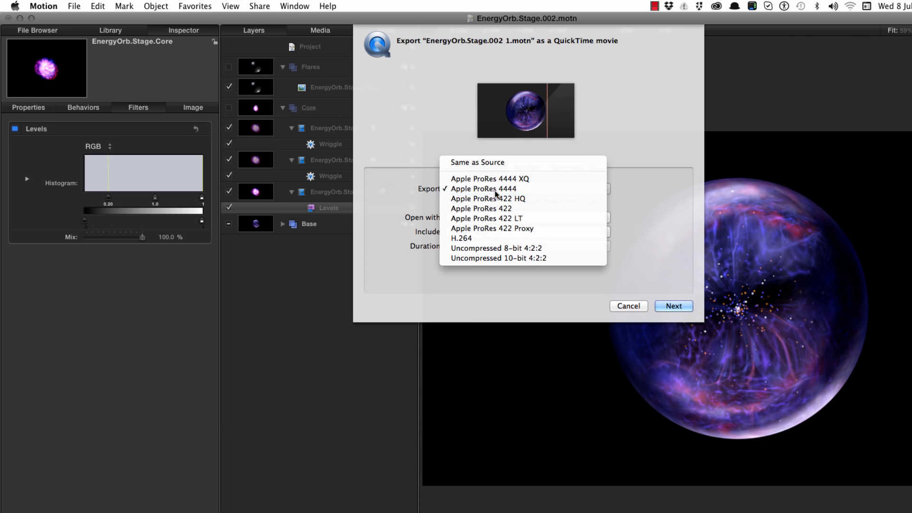
left_click(675, 306)
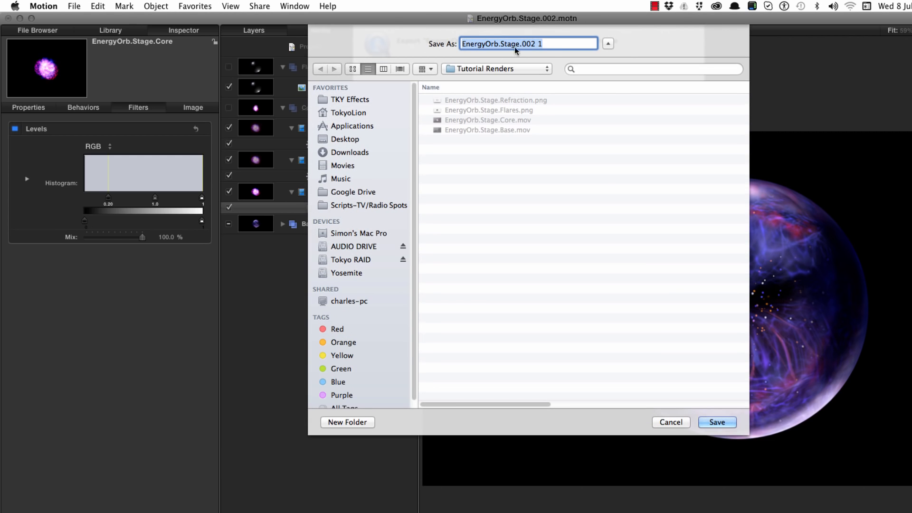
type("EnergyOrb.Stage.Base")
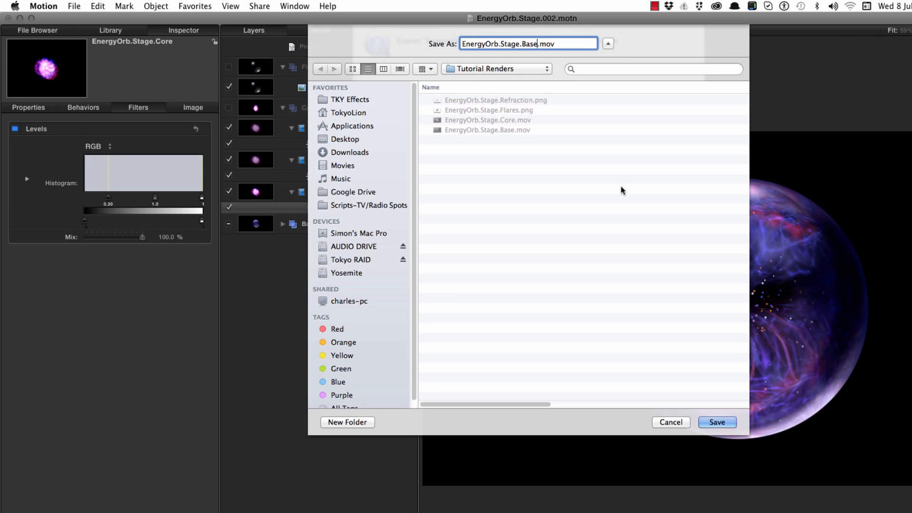
type("2")
key("Return")
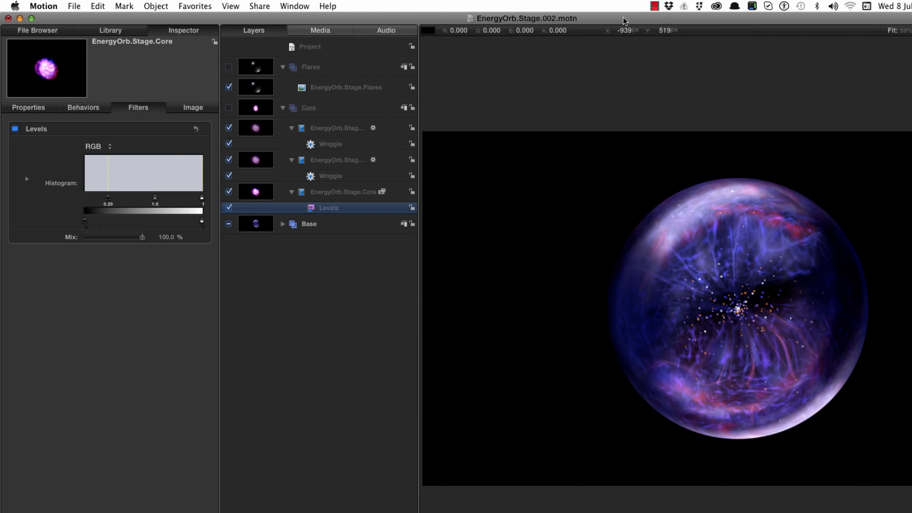
- Hide the Base group, show the Core group and export it as an Apple ProRes 4444 movie named EnergyOrb.Stage.Core2.mov
left_click(229, 224)
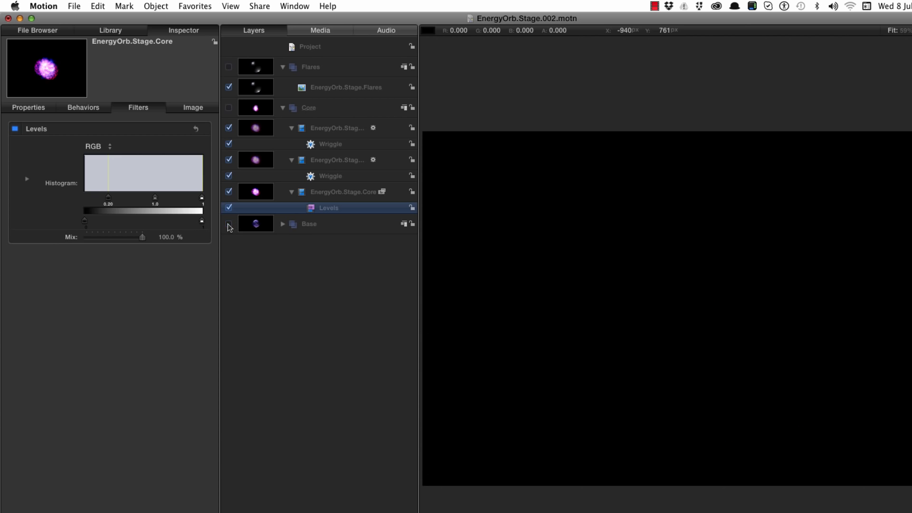
left_click(228, 108)
left_click(248, 113)
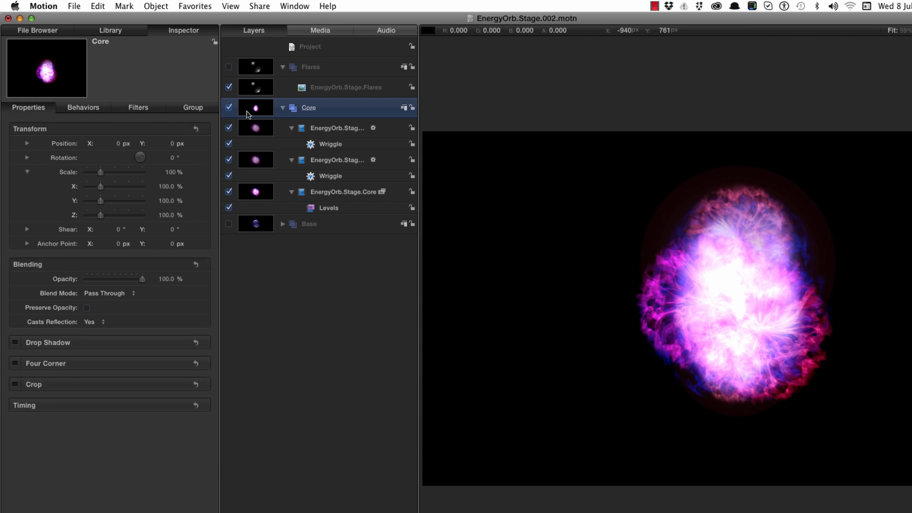
key("super+e")
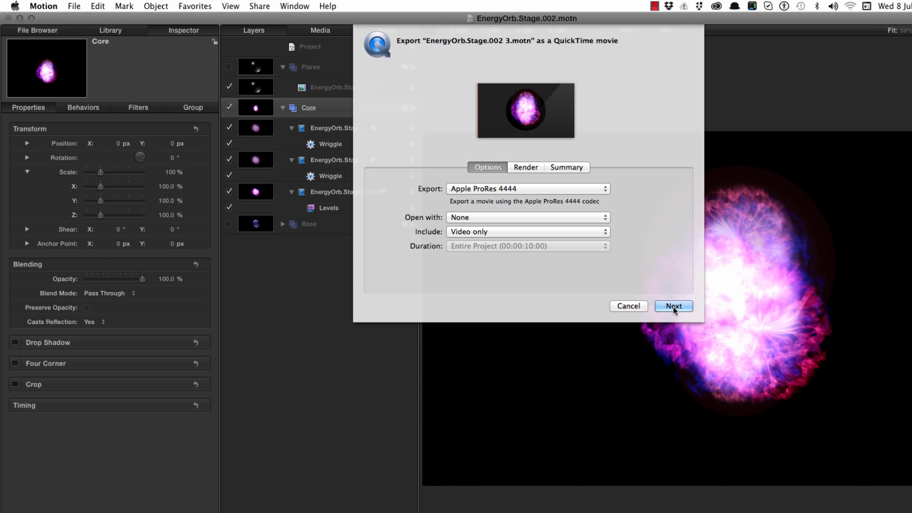
left_click(674, 307)
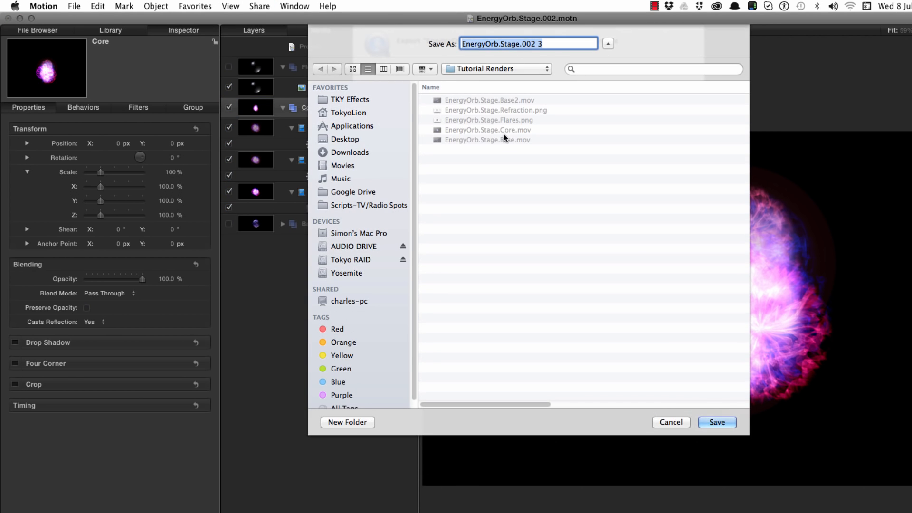
left_click(505, 130)
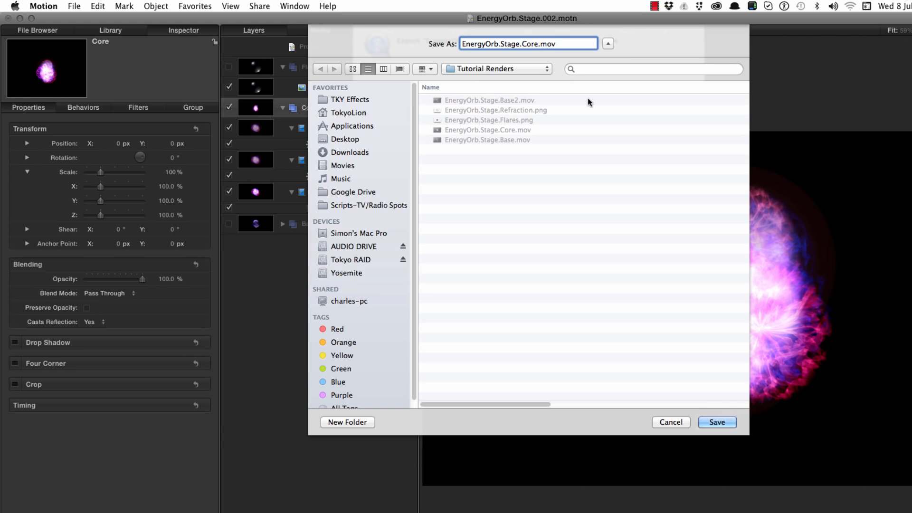
type("2")
key("Return")
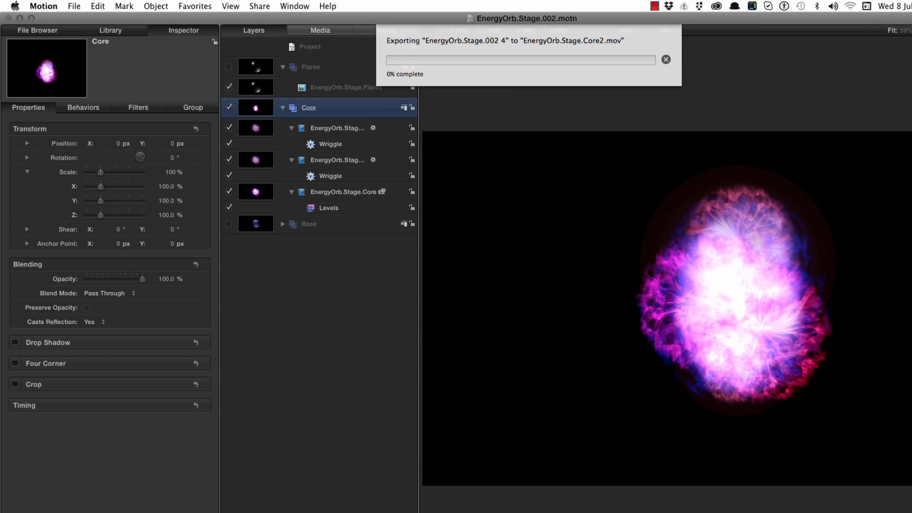
- Show the Flares group again and close the EnergyOrb.Stage.002 project
left_click(257, 70)
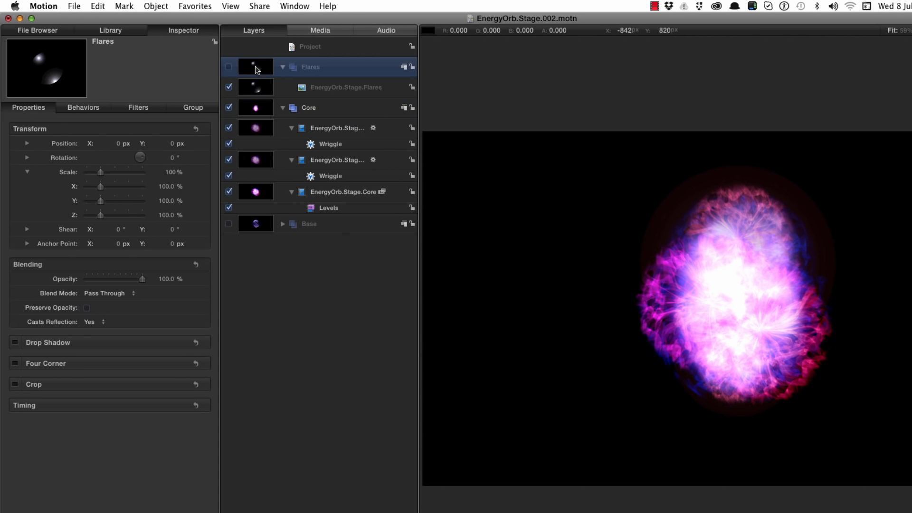
left_click(229, 67)
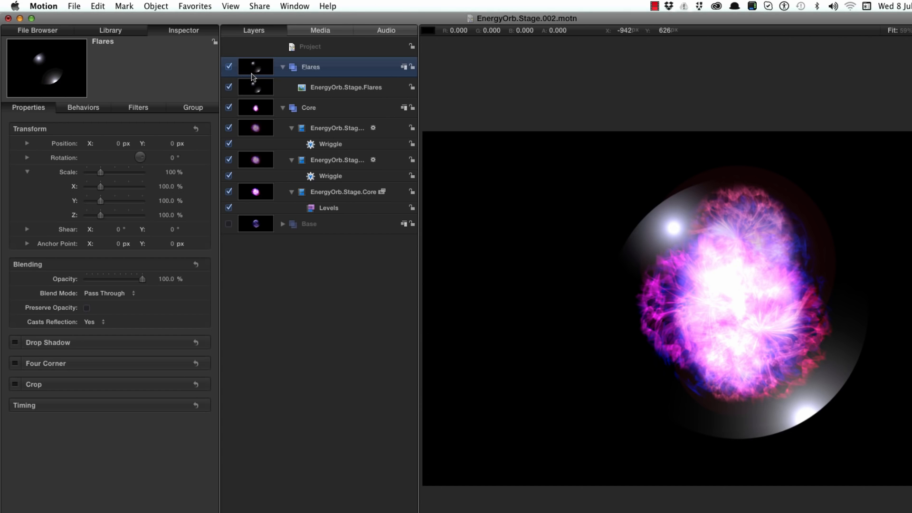
key("super+w")
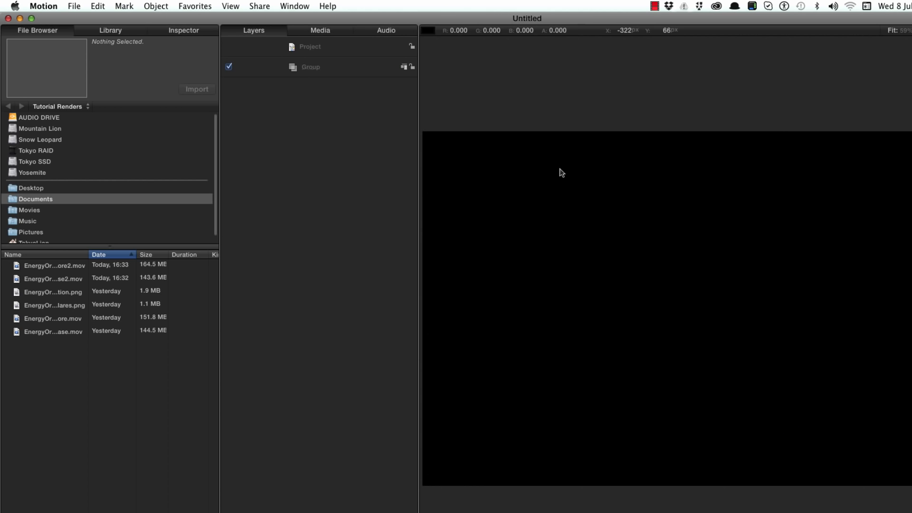
- Import EnergyOrb.Stage.Core2.mov, EnergyOrb.Stage.Base2.mov and EnergyOrb.Stage.Flares.png together into the new project's empty group
key("super+j")
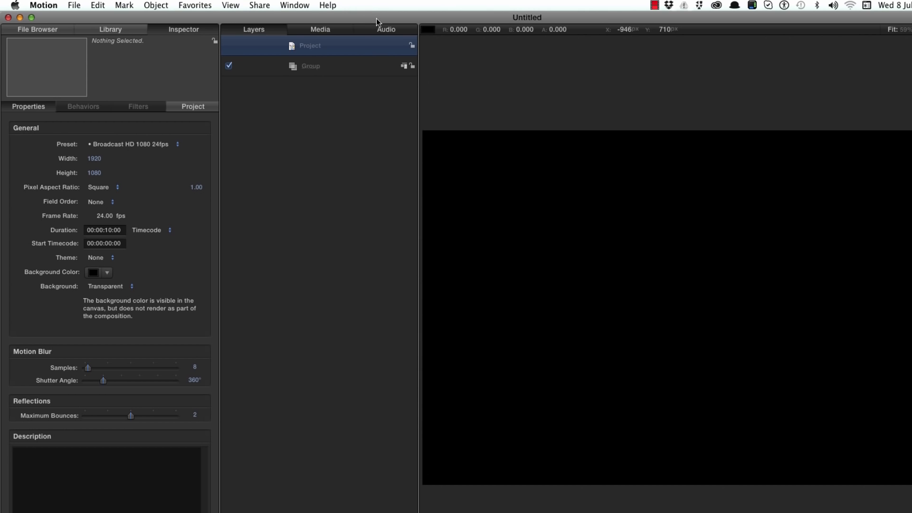
key("super+1")
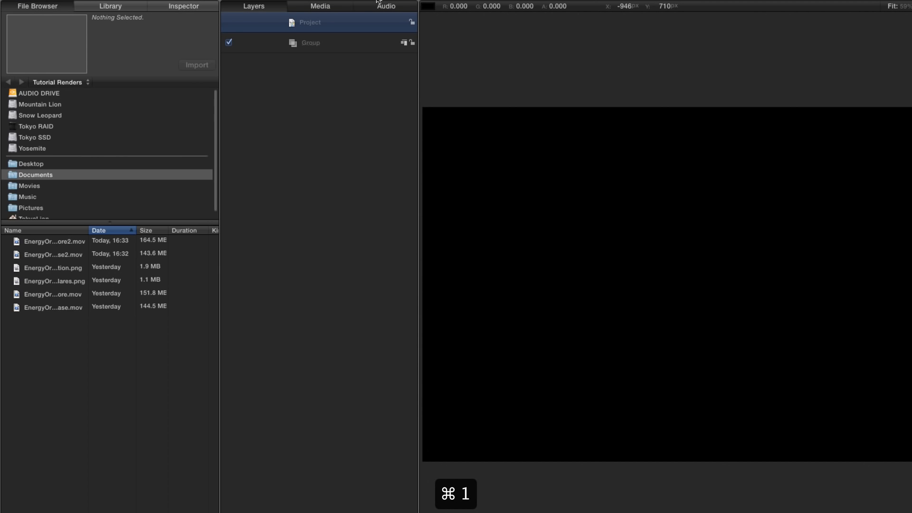
left_click(67, 241)
left_click_drag(89, 230, 128, 230)
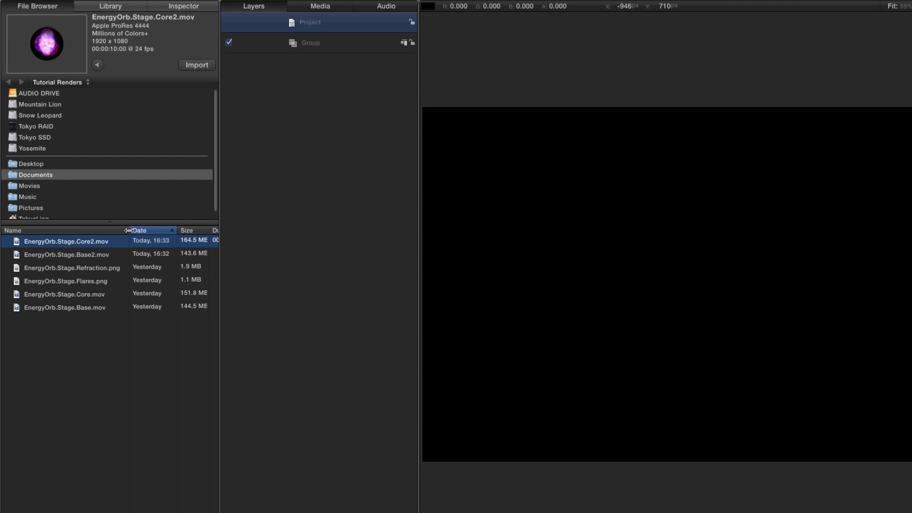
left_click(93, 256, "shift")
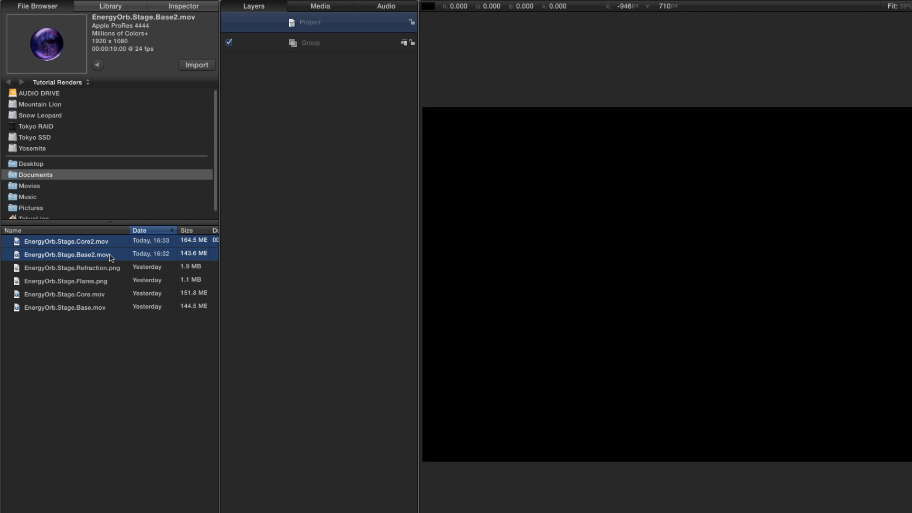
left_click(93, 281, "super")
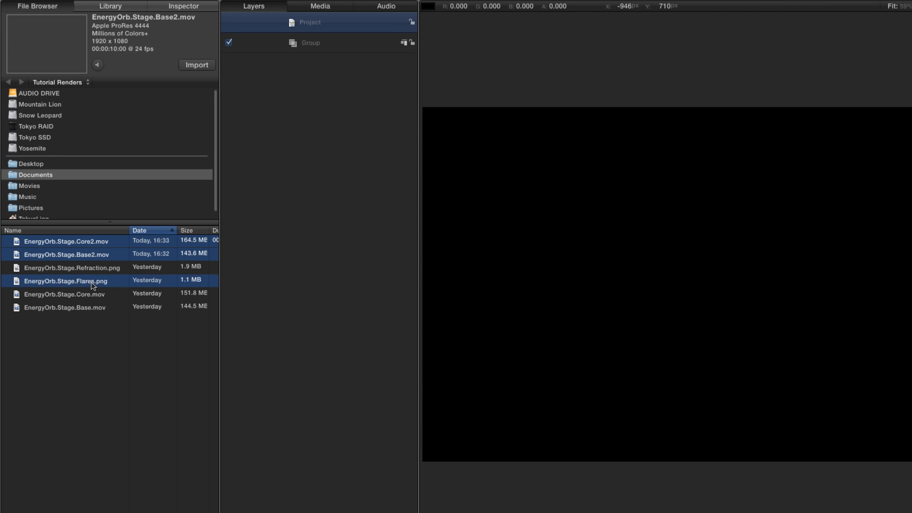
left_click_drag(17, 244, 307, 43)
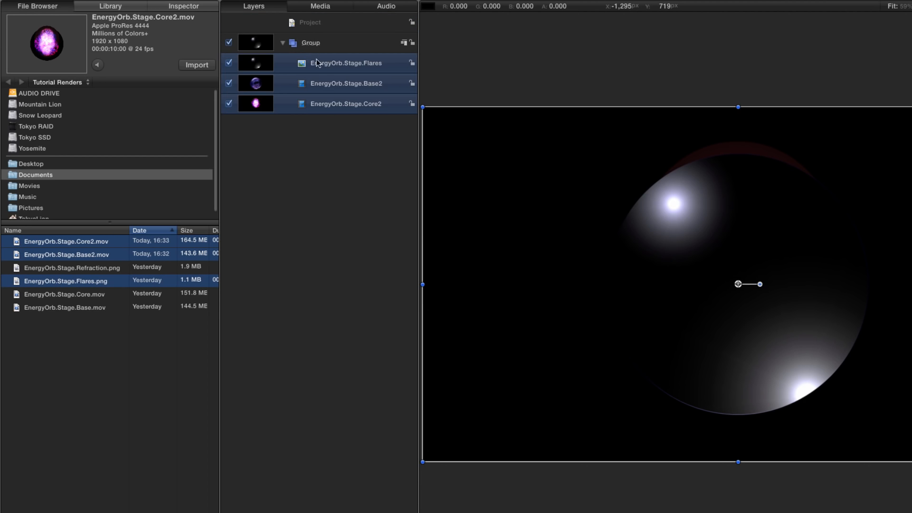
left_click(326, 206)
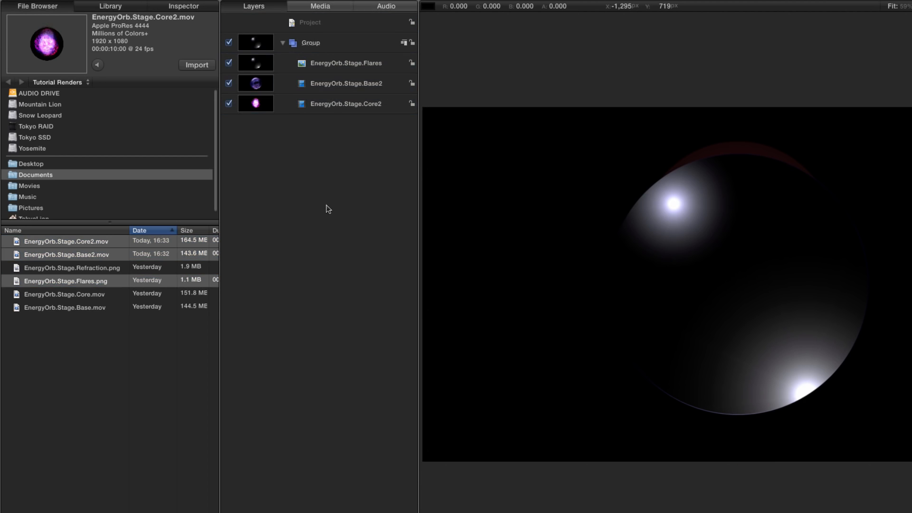
- Create a new group at the project level and add a Color Solid generator to it
left_click(365, 24)
key("shift+super+n")
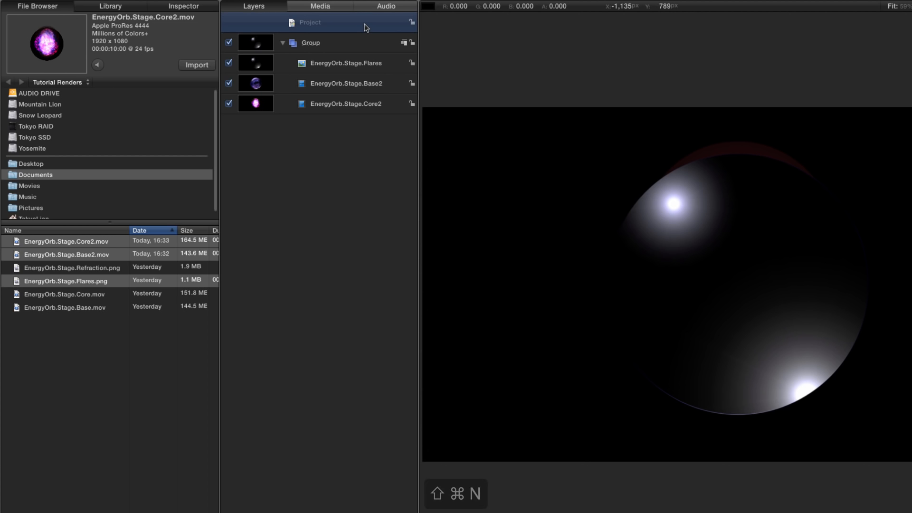
key("super+2")
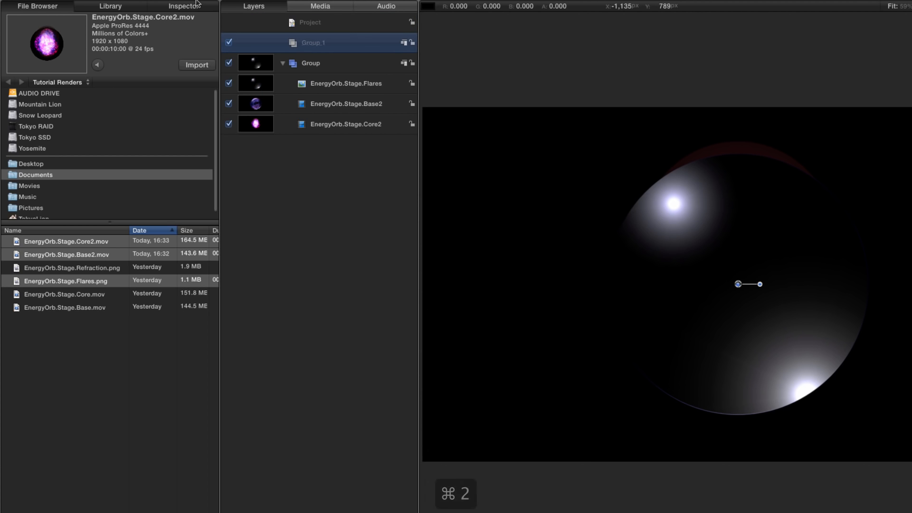
left_click(71, 118)
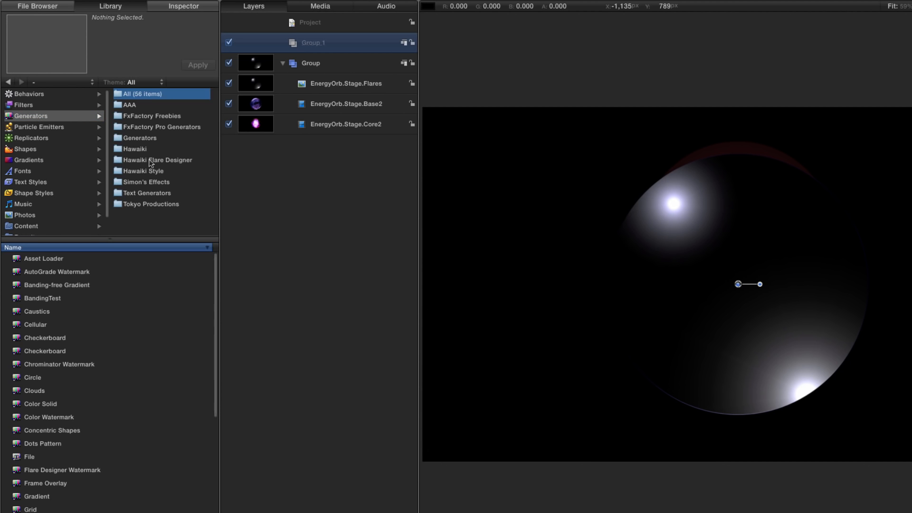
left_click(145, 139)
left_click_drag(19, 313, 305, 43)
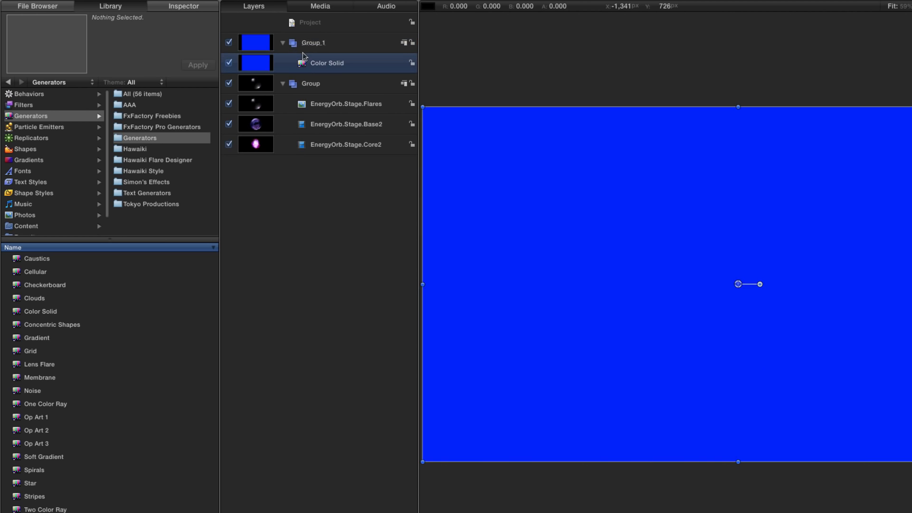
- Set the Color Solid's color to black and rename its group Black
key("F4")
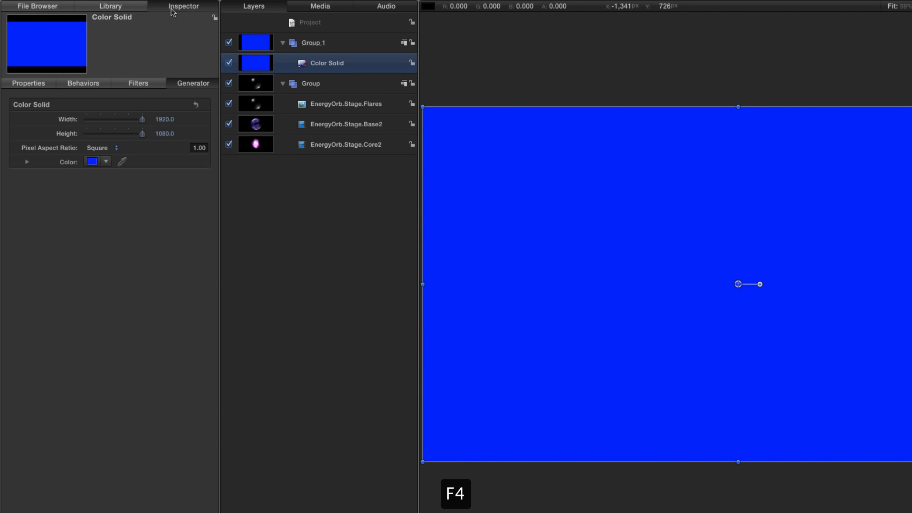
left_click(93, 162)
left_click_drag(610, 79, 612, 292)
left_click(513, 33)
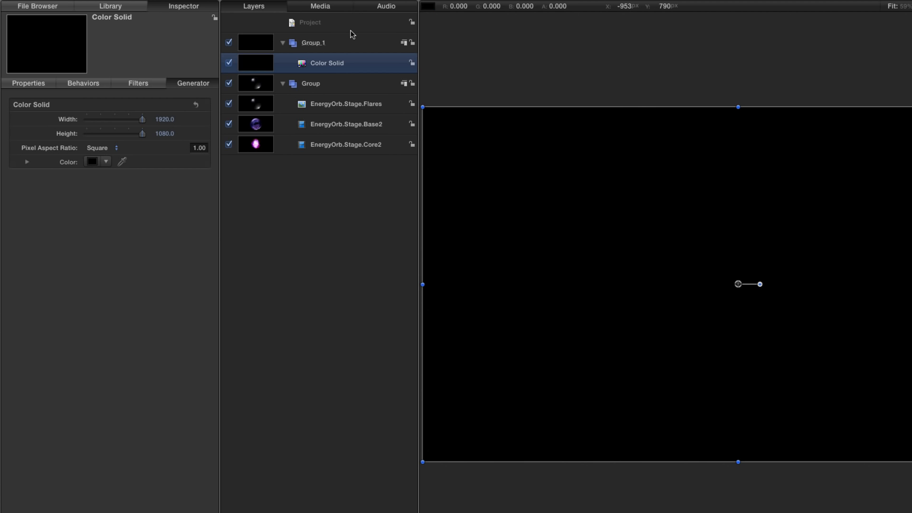
left_click(316, 41)
double_click(319, 42)
type("Black")
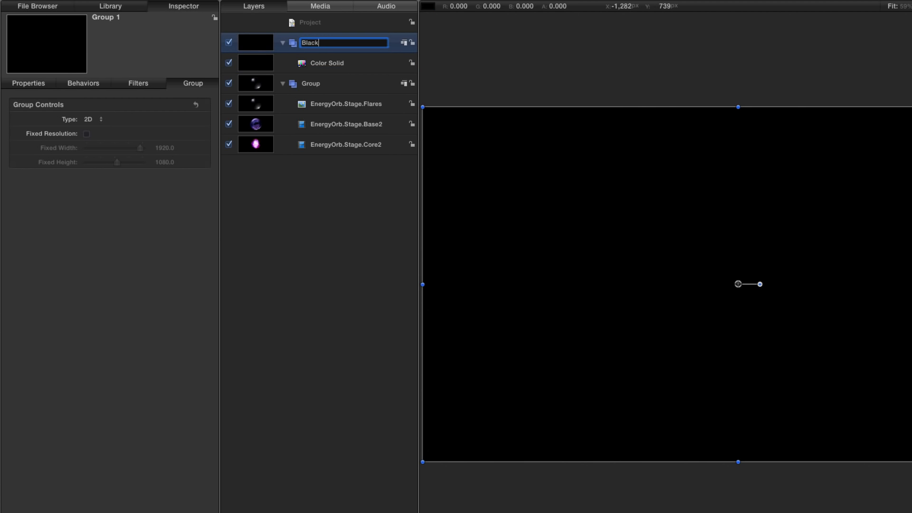
key("Return")
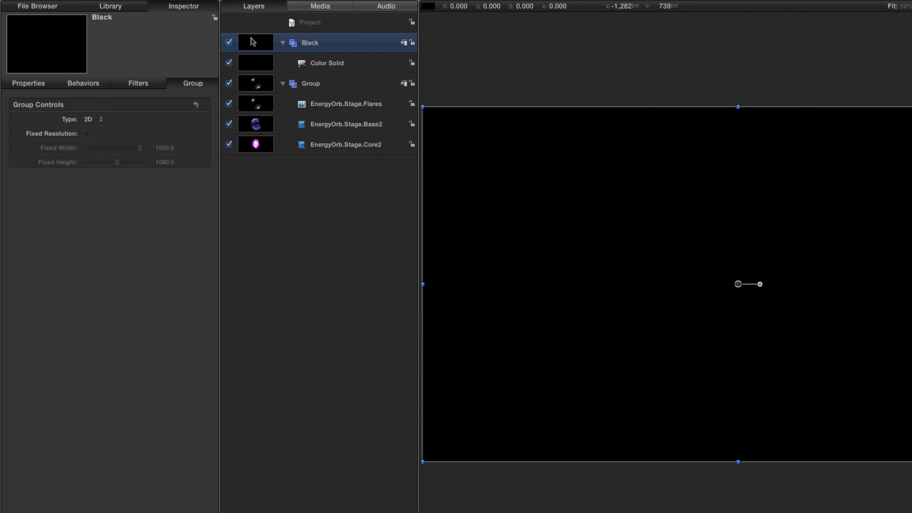
- Move the Black group beneath the group with the orb layers and lock it
key("super+bracketleft")
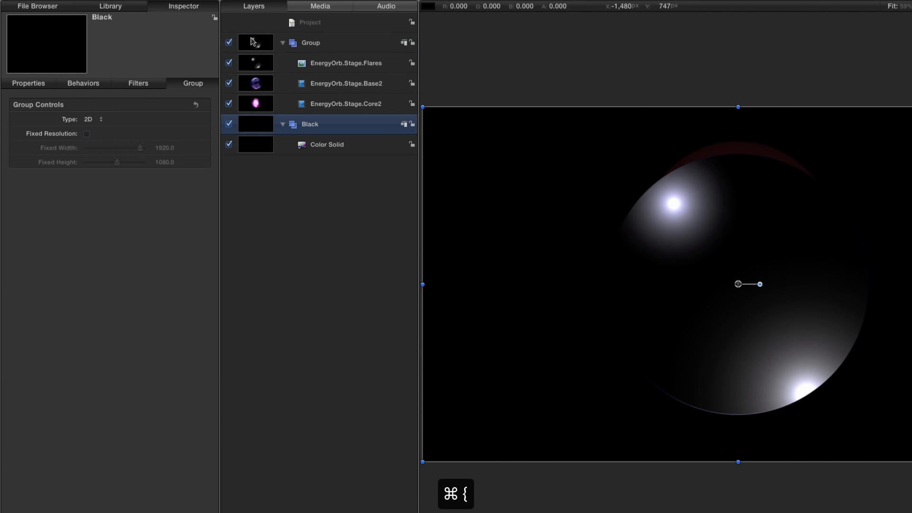
left_click(412, 125)
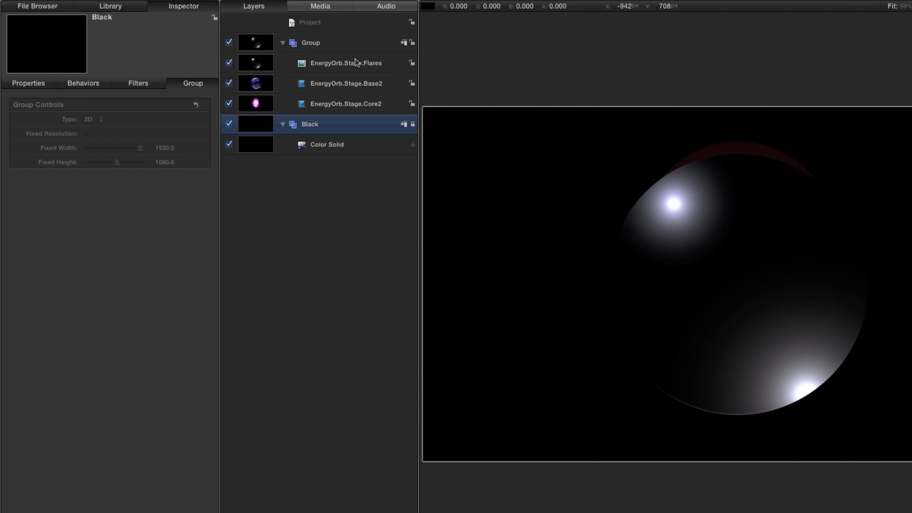
- Group the EnergyOrb.Stage.Flares and EnergyOrb.Stage.Base2 layers together and name the nested group Outer
left_click(256, 69)
left_click(261, 84, "shift")
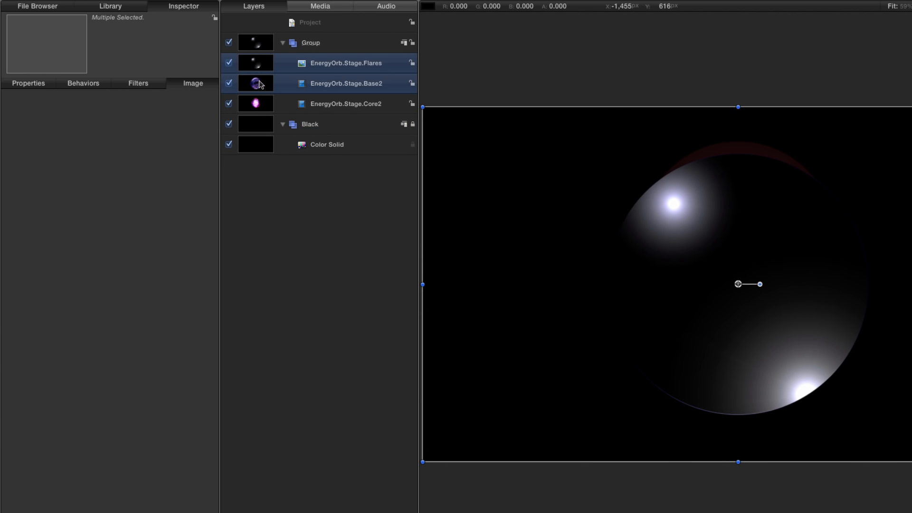
key("super+shift+g")
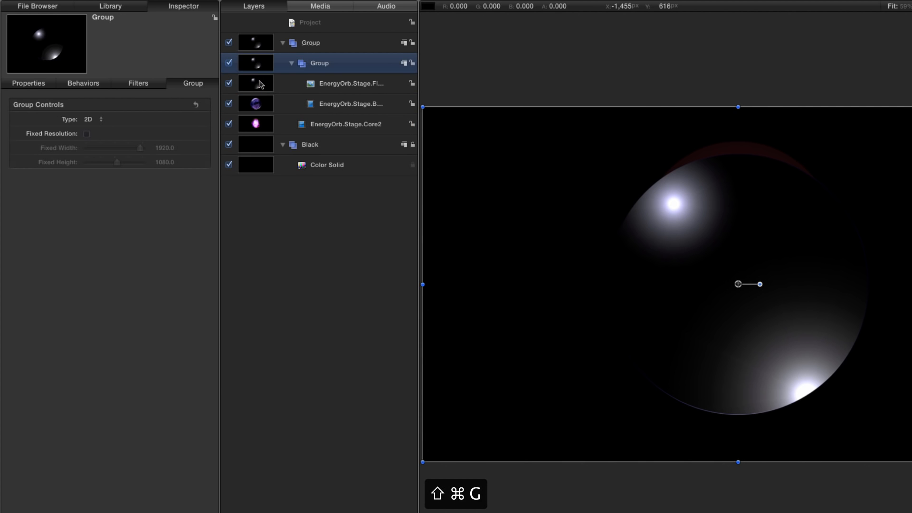
double_click(320, 63)
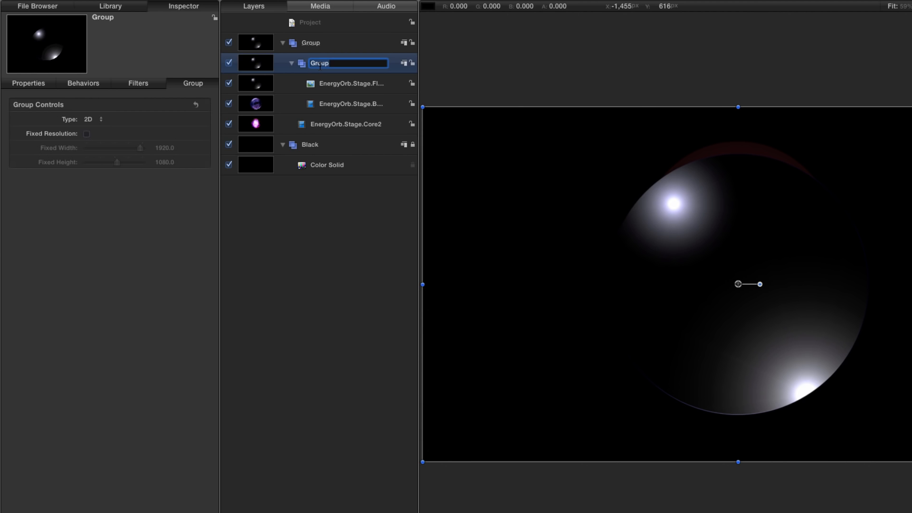
type("Outer")
key("Return")
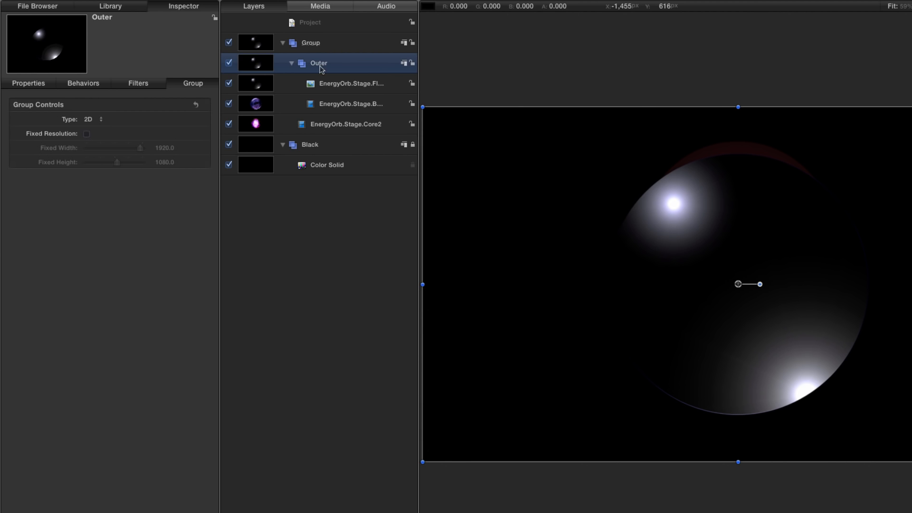
- Place the EnergyOrb.Stage.Core2 layer in its own nested group and name it Inner
left_click(261, 124)
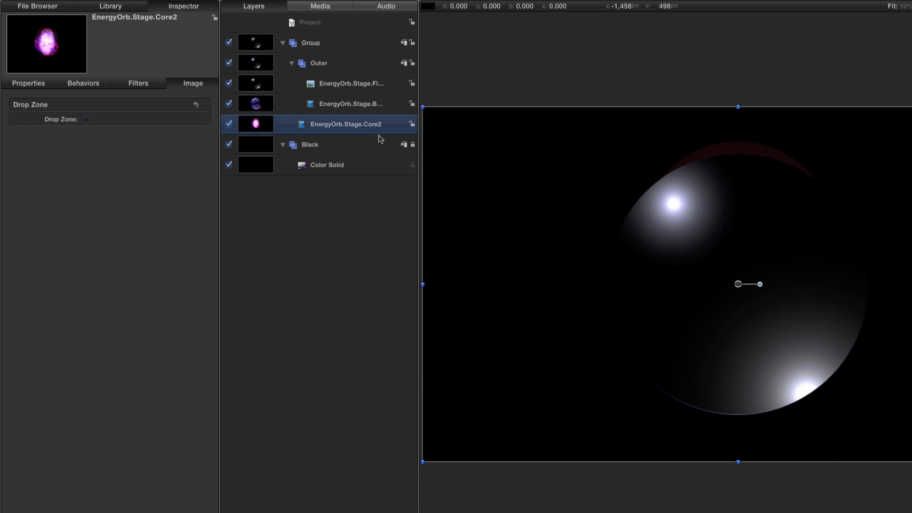
key("shift+super+g")
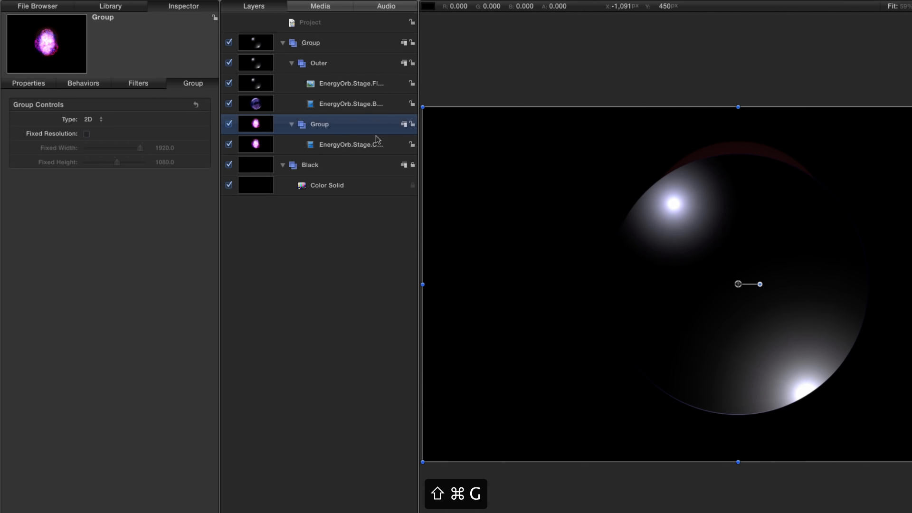
double_click(322, 124)
type("Inner")
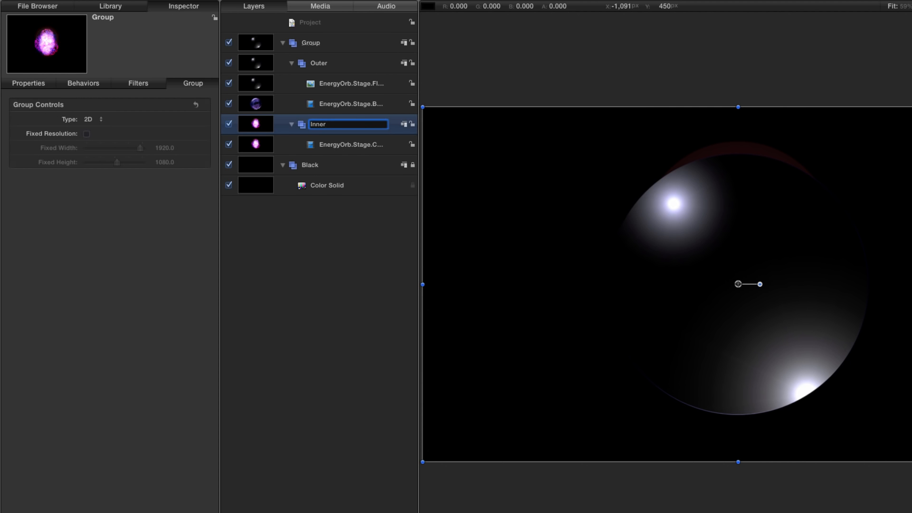
key("Return")
- Set the blend mode of both the Inner and Outer groups to Add
key("F1")
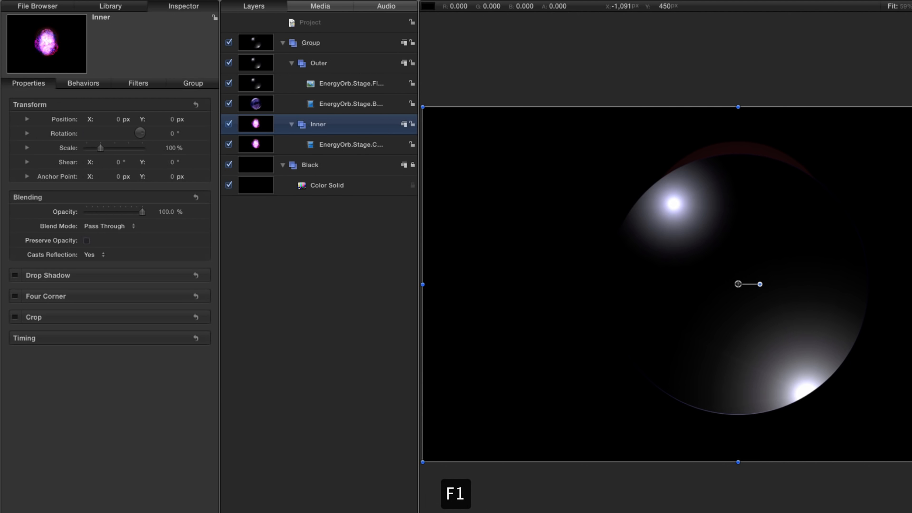
left_click(102, 226)
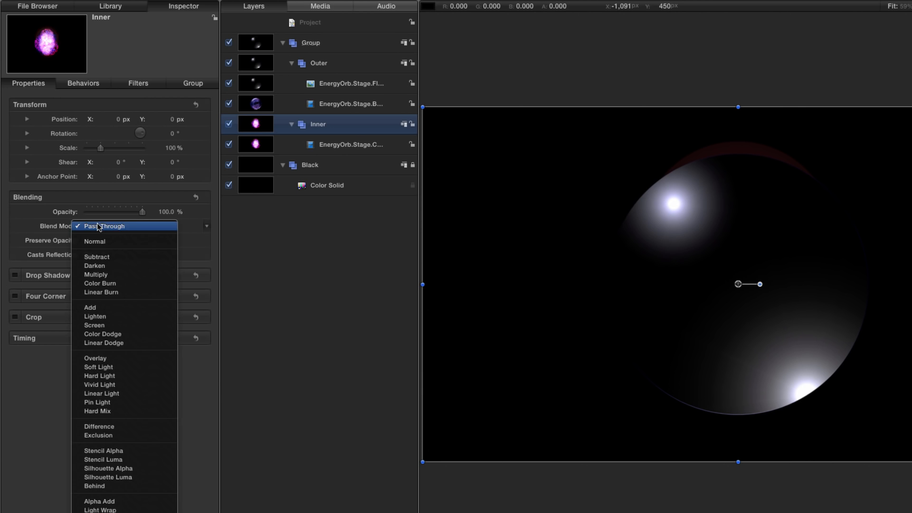
left_click(103, 309)
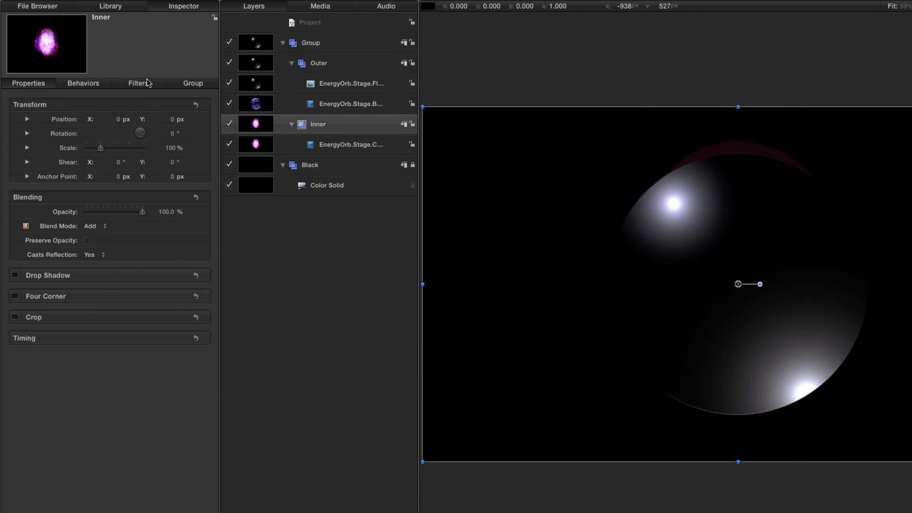
left_click(261, 61)
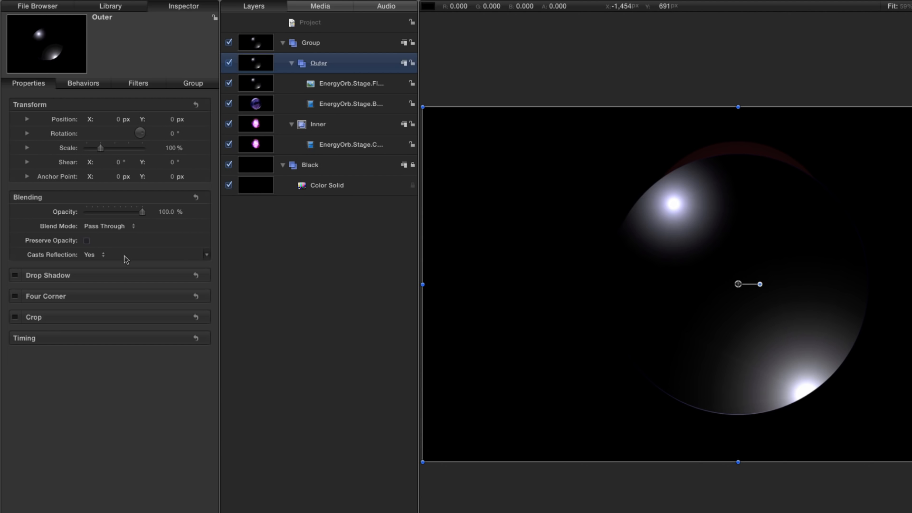
left_click(111, 228)
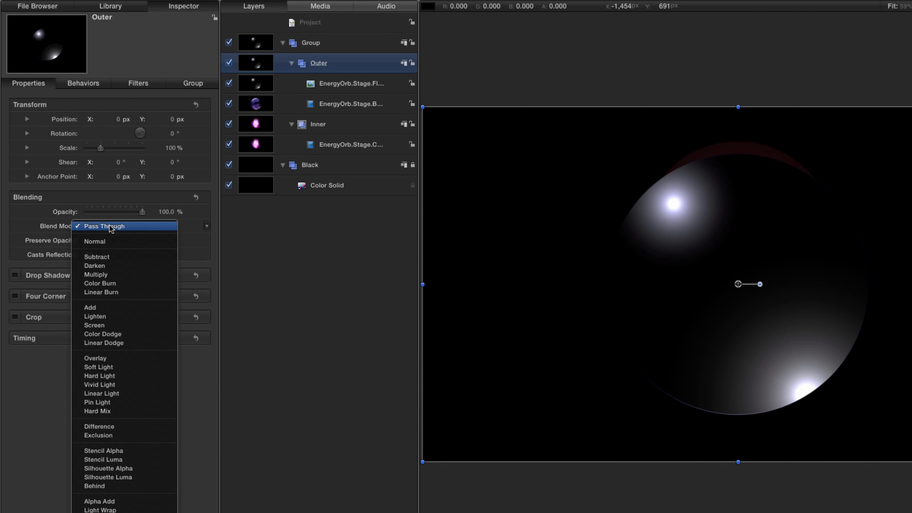
left_click(97, 308)
- Set the blend mode of the EnergyOrb.Stage.Flares layer inside the Outer group to Add
left_click(255, 84)
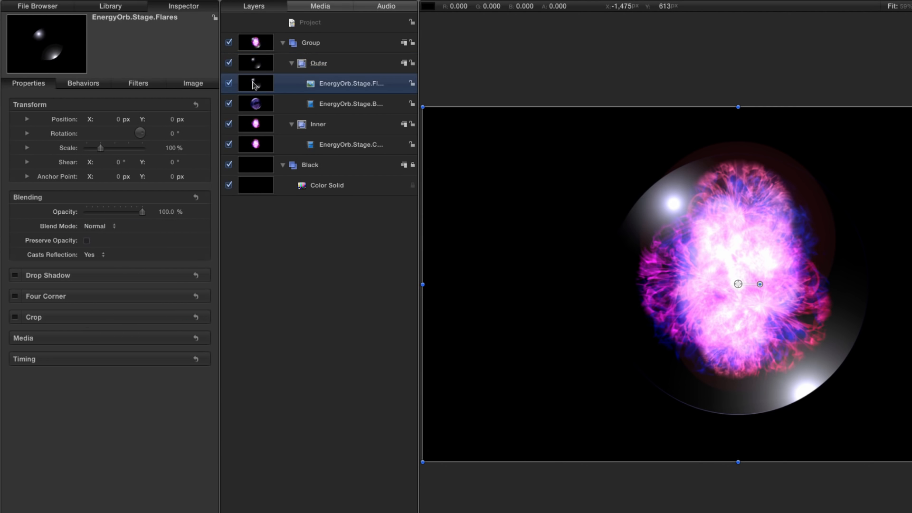
left_click(95, 227)
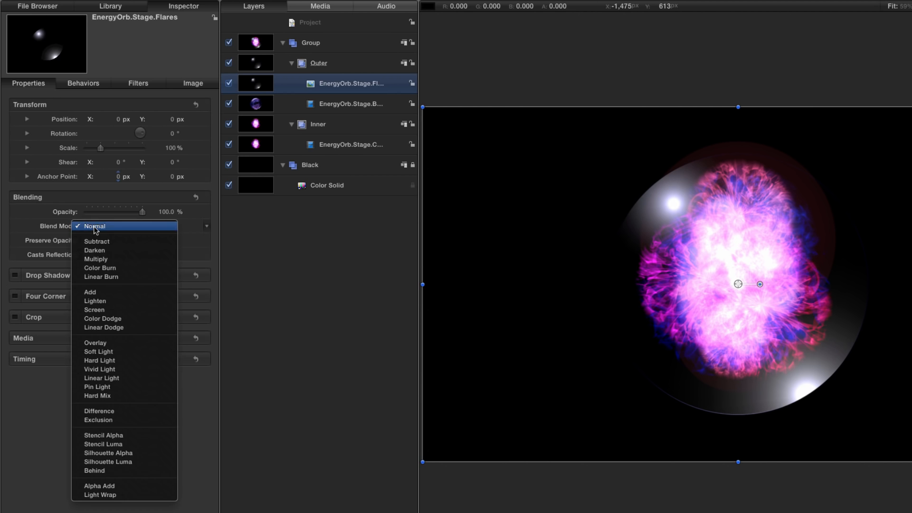
left_click(93, 292)
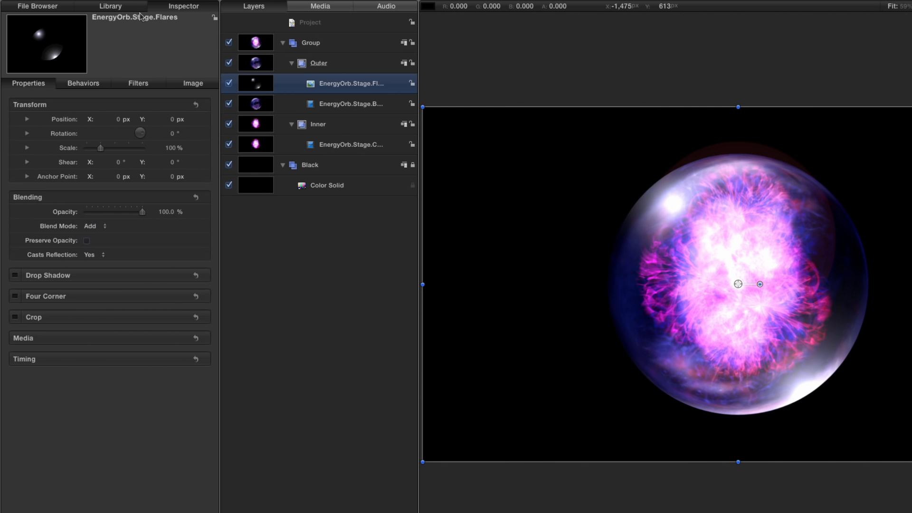
- Apply a Levels filter to the EnergyOrb.Stage.Flares layer and shift its RGB midtone point toward white to tighten the flares
key("super+2")
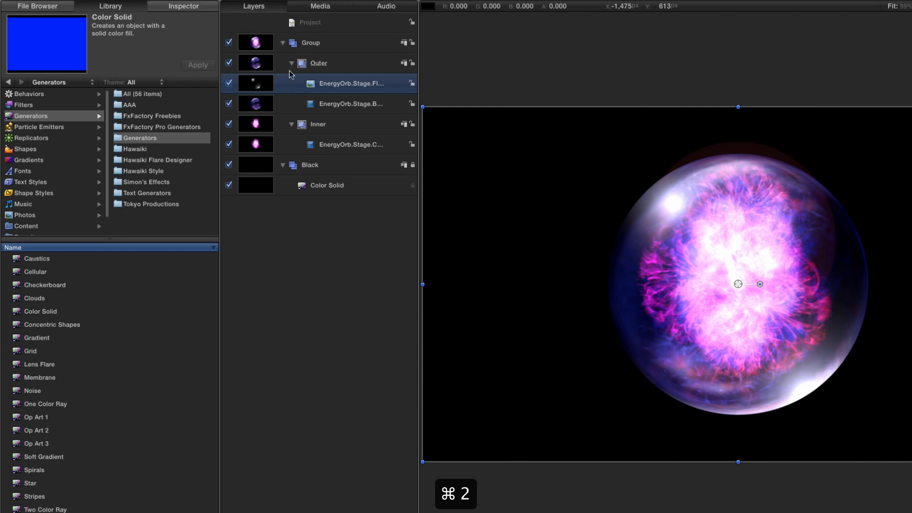
left_click(21, 105)
left_click(156, 139)
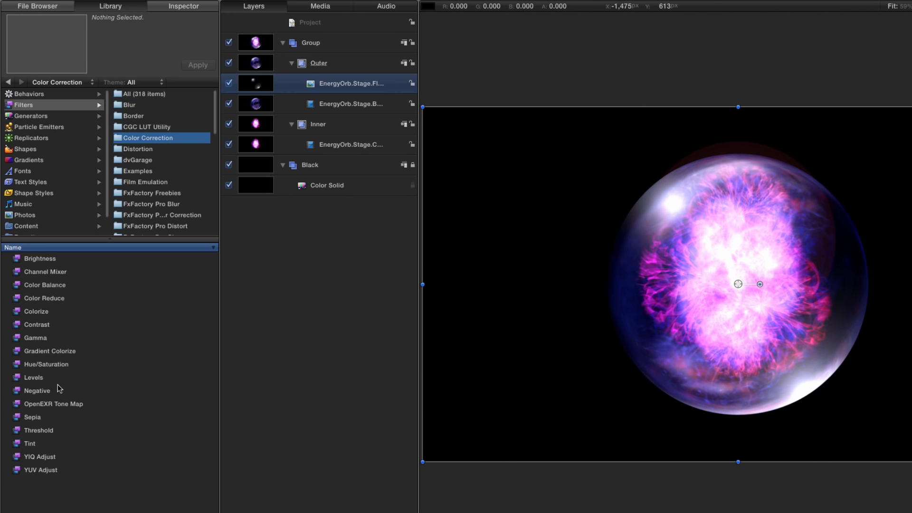
left_click_drag(17, 378, 251, 84)
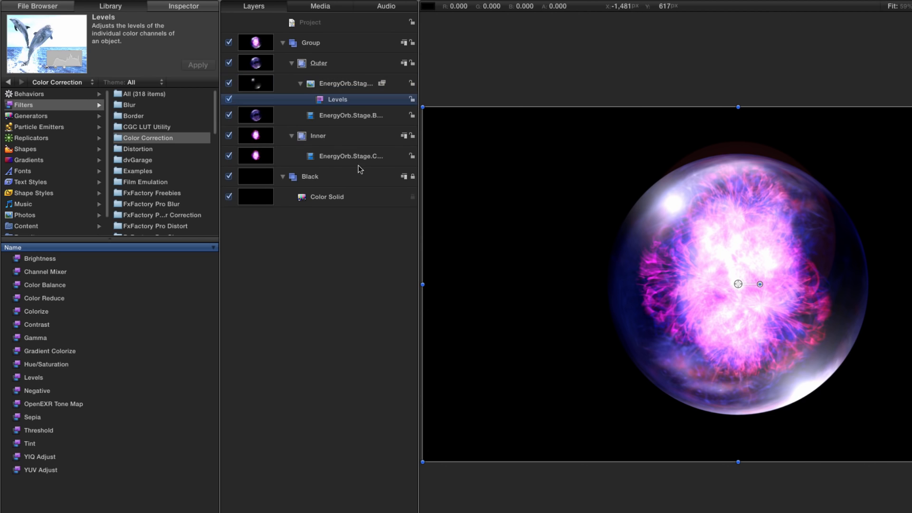
left_click_drag(419, 181, 427, 181)
key("F3")
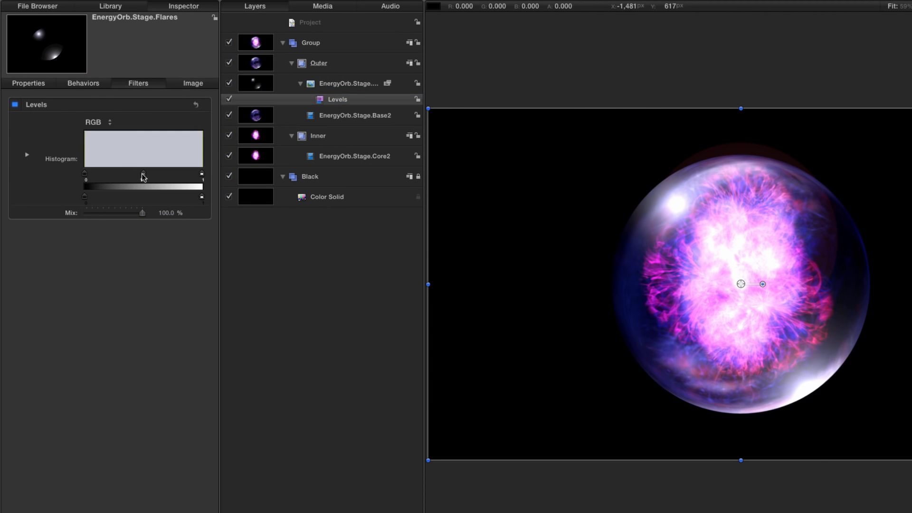
left_click_drag(144, 177, 166, 178)
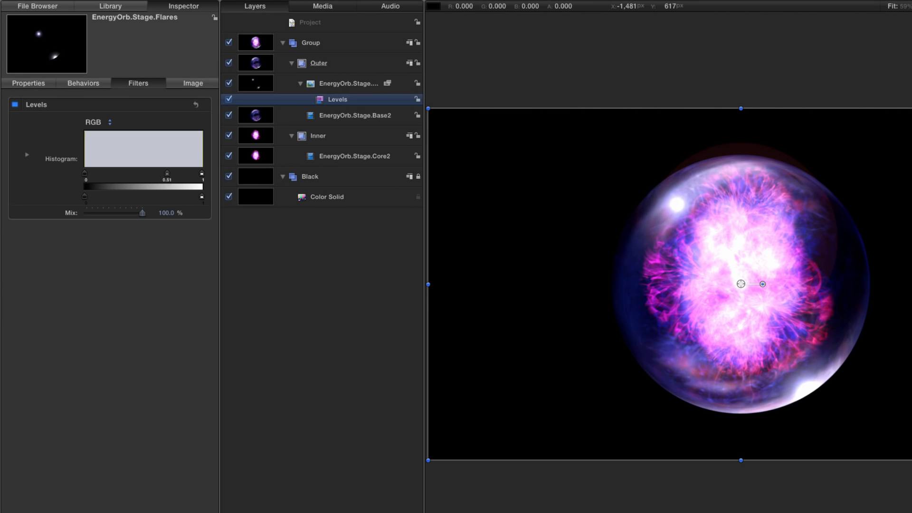
- Duplicate the EnergyOrb.Stage.Flares layer, including its Levels filter, inside the Outer group
left_click(254, 86)
key("F1")
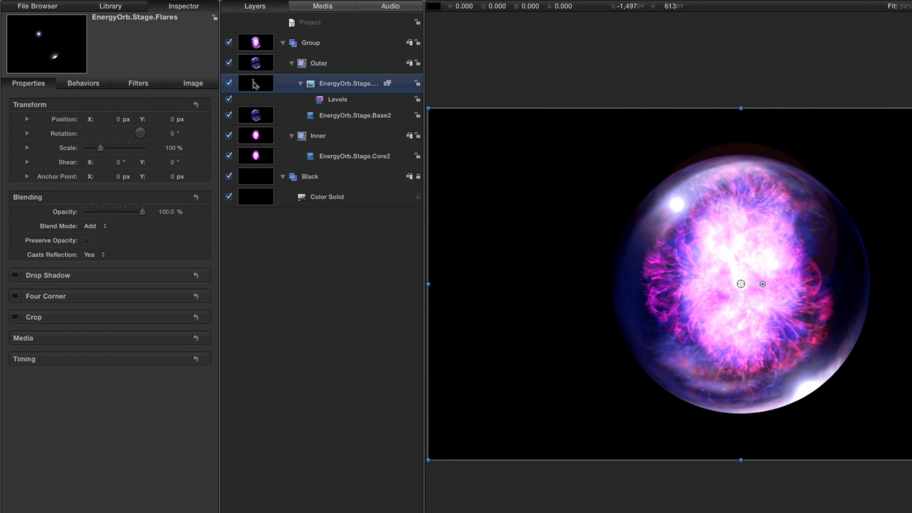
key("super+d")
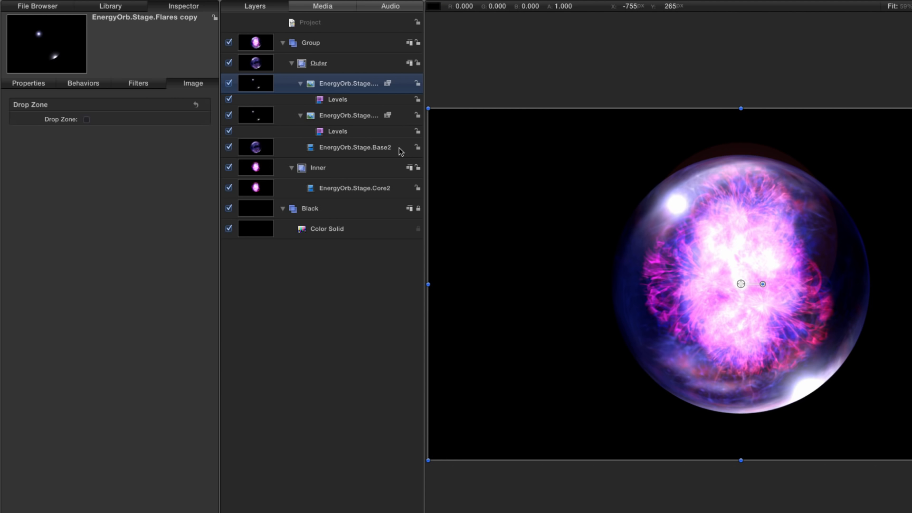
- Create a new nested group alongside the Outer and Inner groups and name it Rays
left_click(257, 63)
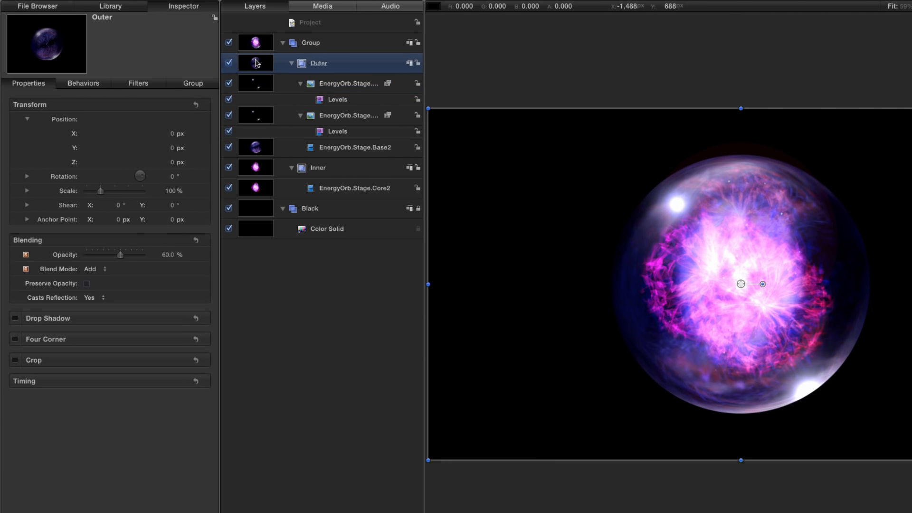
key("shift+super+n")
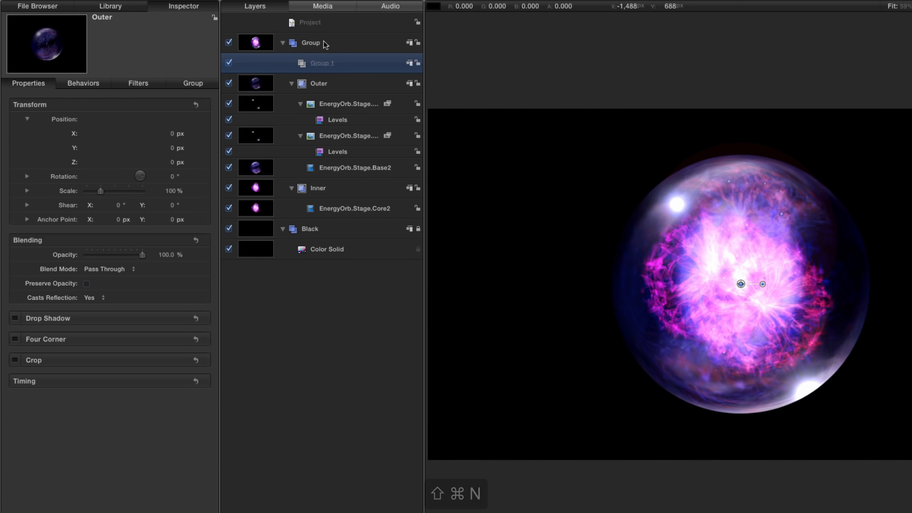
double_click(322, 65)
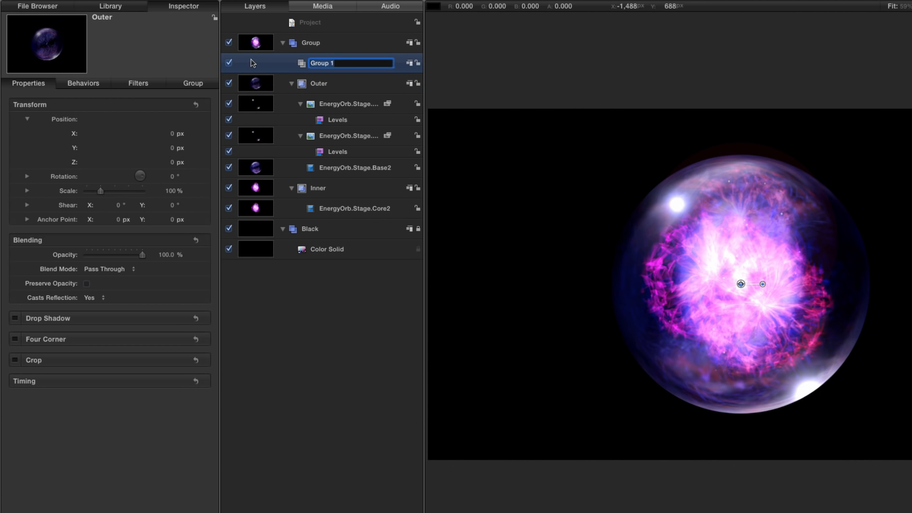
type("Rays")
key("Return")
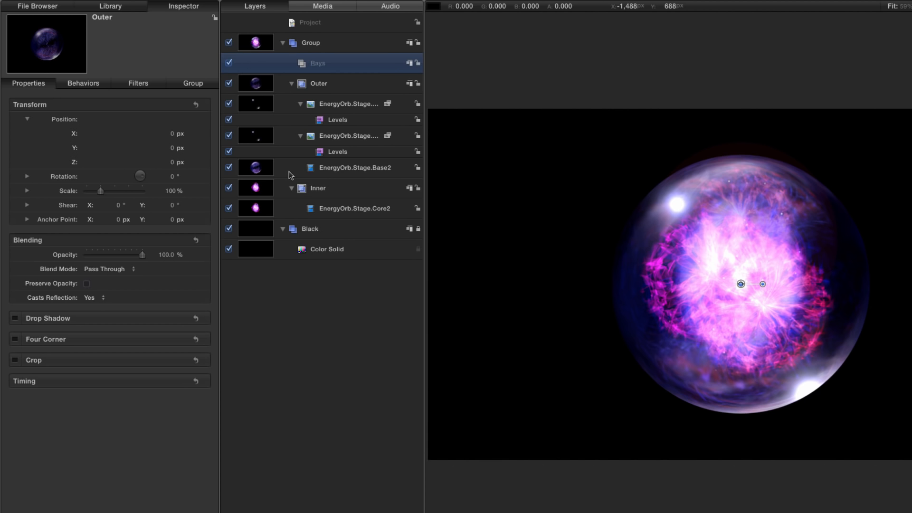
- Copy the EnergyOrb.Stage.Base2 layer into the Rays group and send Rays behind the Outer and Inner groups
left_click(244, 170)
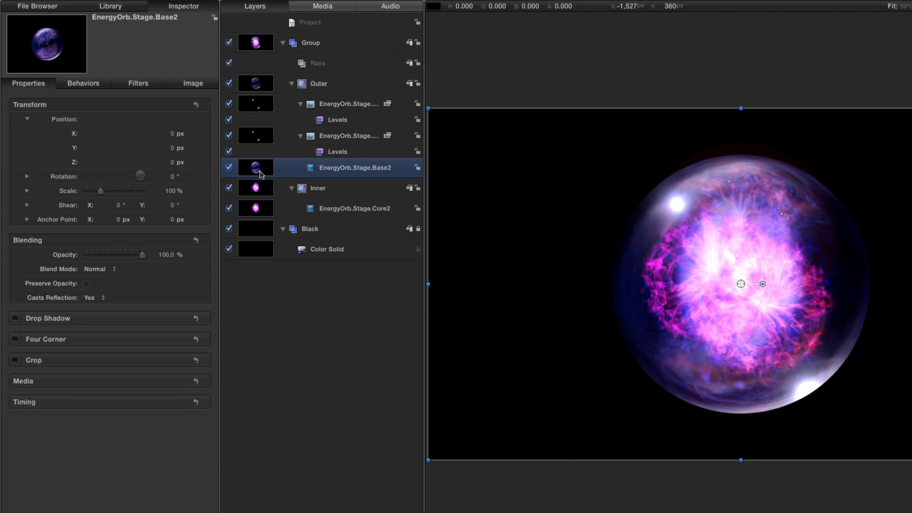
left_click_drag(251, 169, 322, 65)
left_click(256, 65)
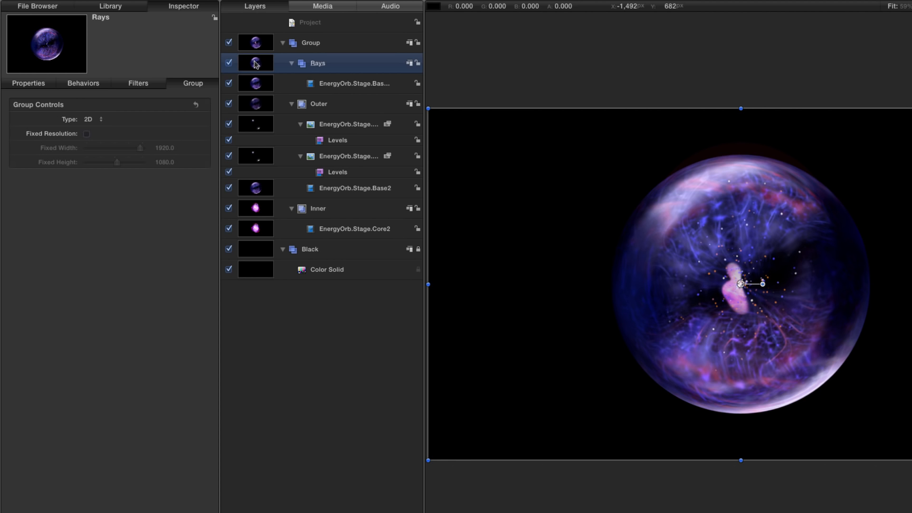
key("super+shift+bracketleft")
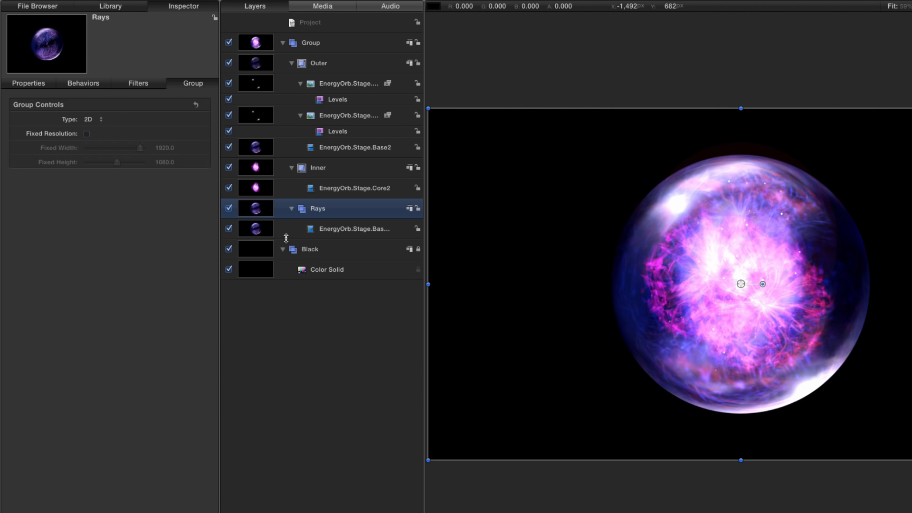
- Apply a Zoom Blur filter to the Base2 copy in the Rays group and set its Amount to 15
key("super+2")
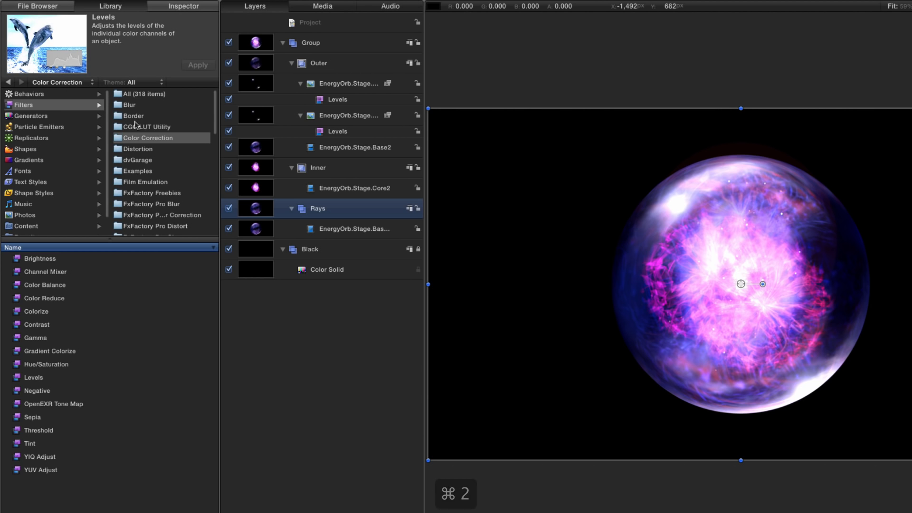
left_click(137, 105)
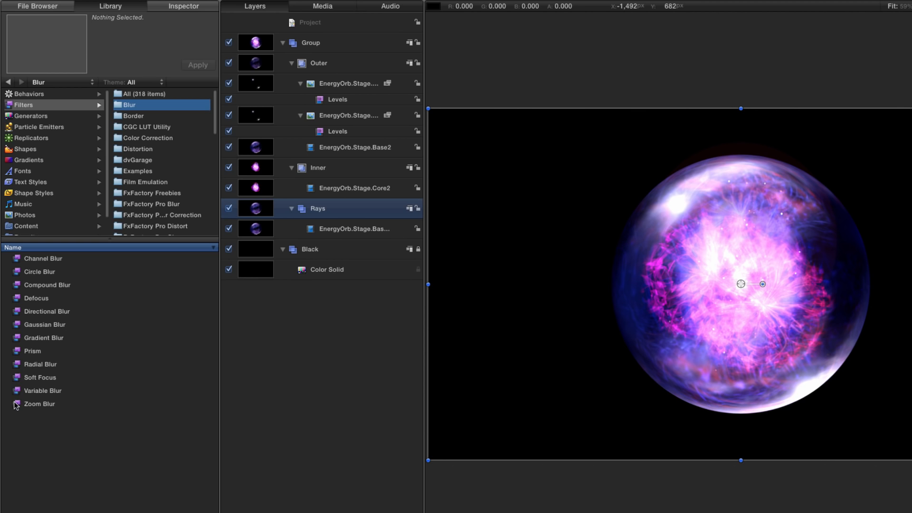
left_click_drag(17, 407, 295, 230)
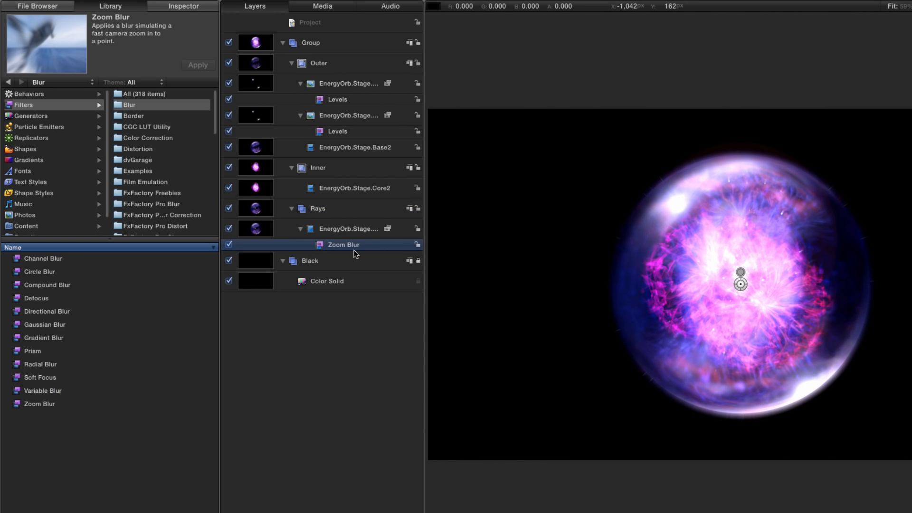
key("super+3")
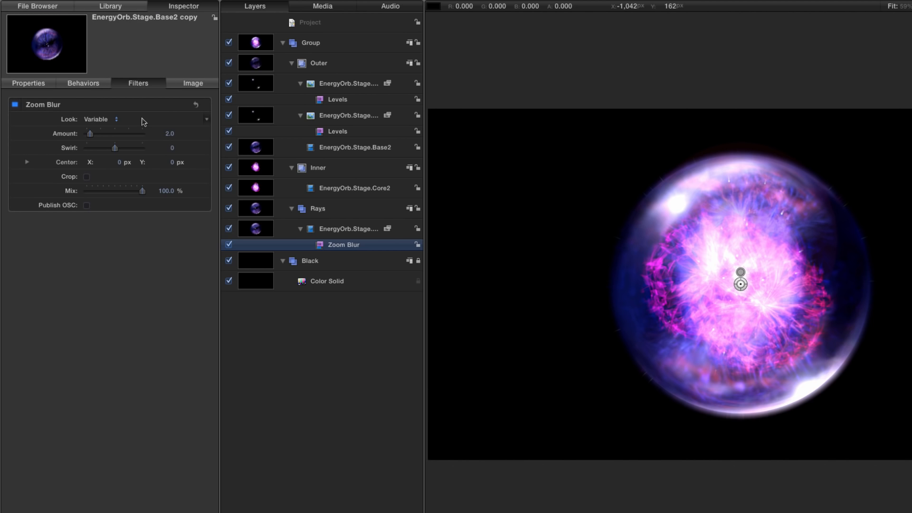
left_click(164, 134)
type("15")
key("Return")
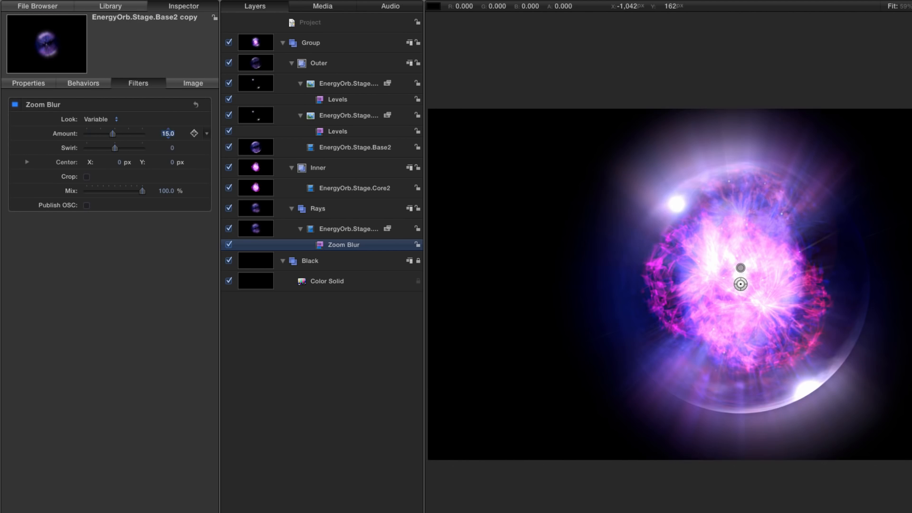
- Set the scale of the blurred Base2 copy in the Rays group to 200%
key("super+Tab")
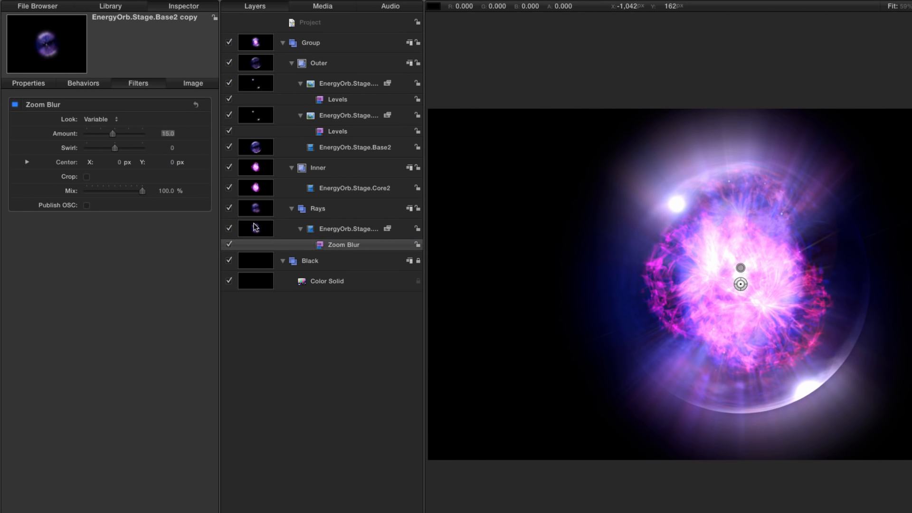
left_click(255, 227)
key("F1")
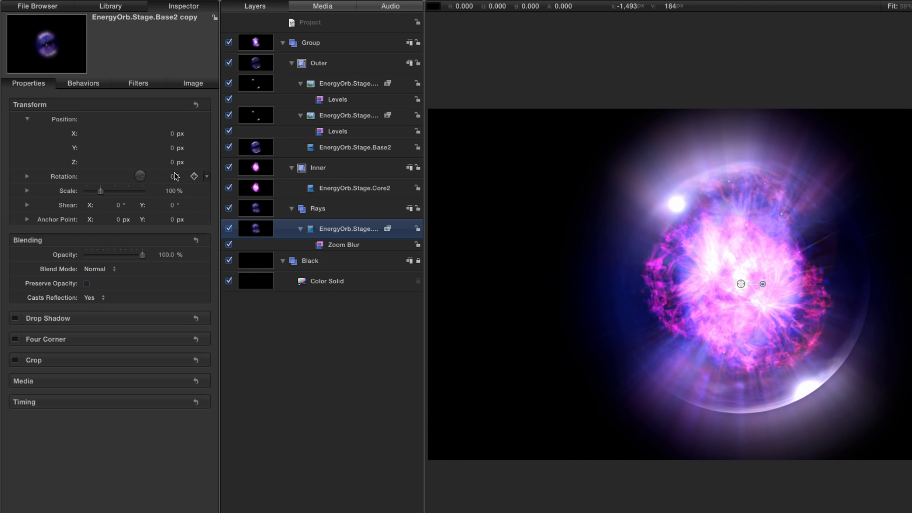
left_click(170, 191)
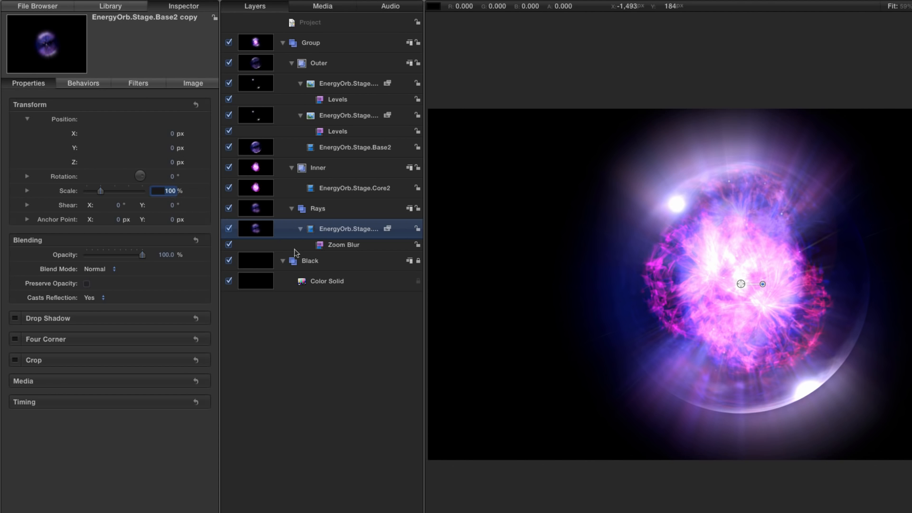
type("200")
key("Return")
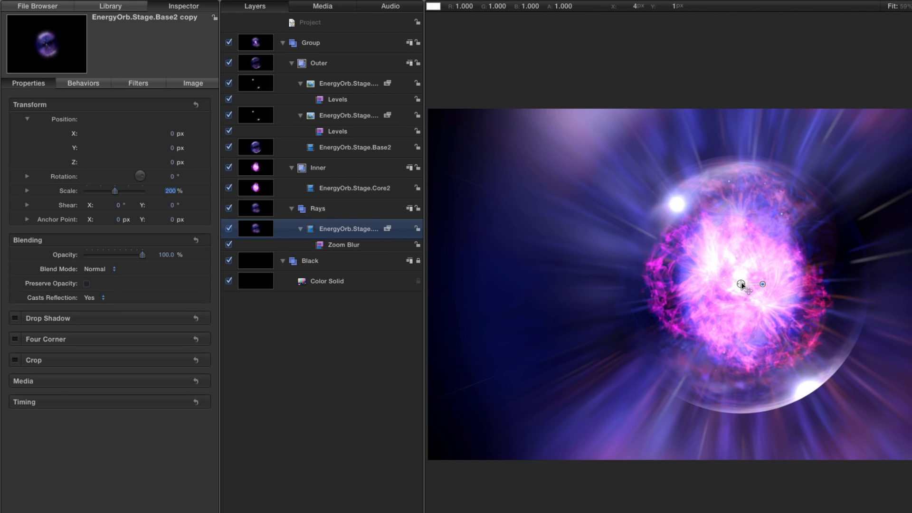
- Draw a circle mask from the orb's center on the Base2 copy in Rays and reset the mask's transform to center it
key("alt+c")
left_click_drag(741, 280, 824, 356)
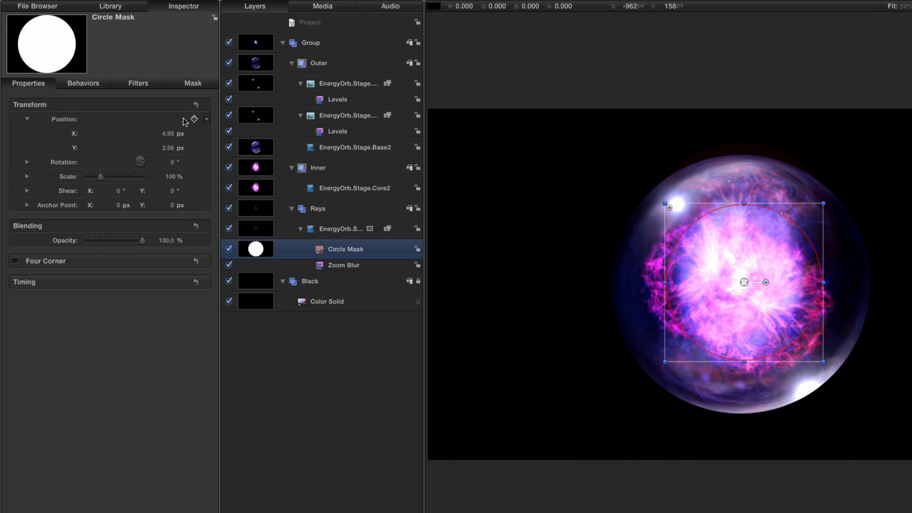
left_click(196, 104)
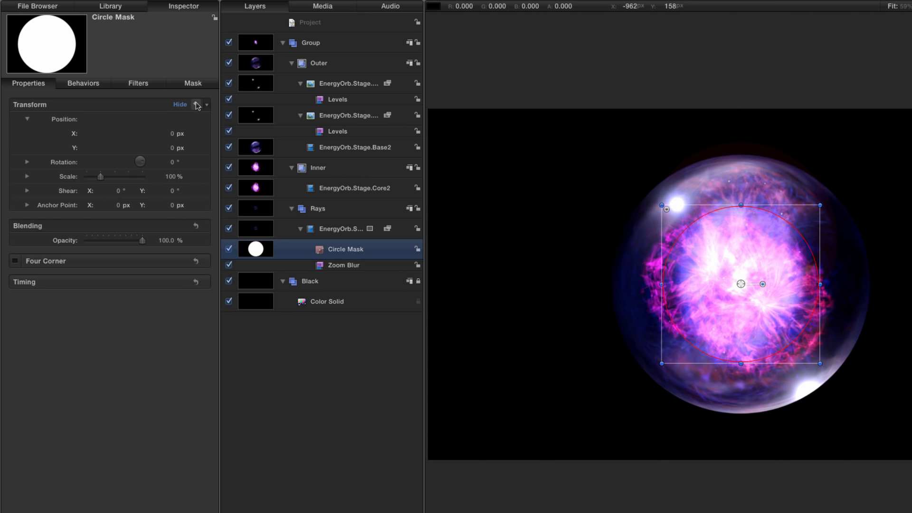
- Set the circle mask's Feather to 75 and invert the mask
key("F4")
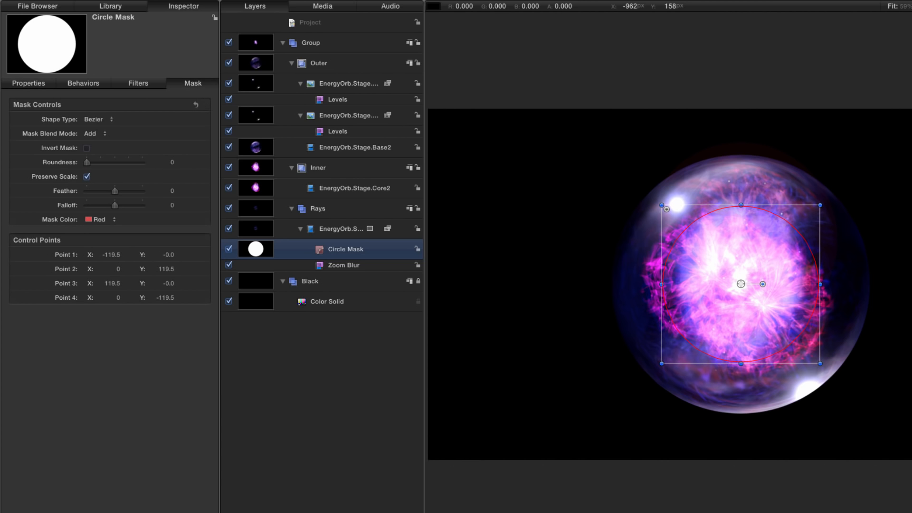
left_click(172, 190)
type("75")
key("Return")
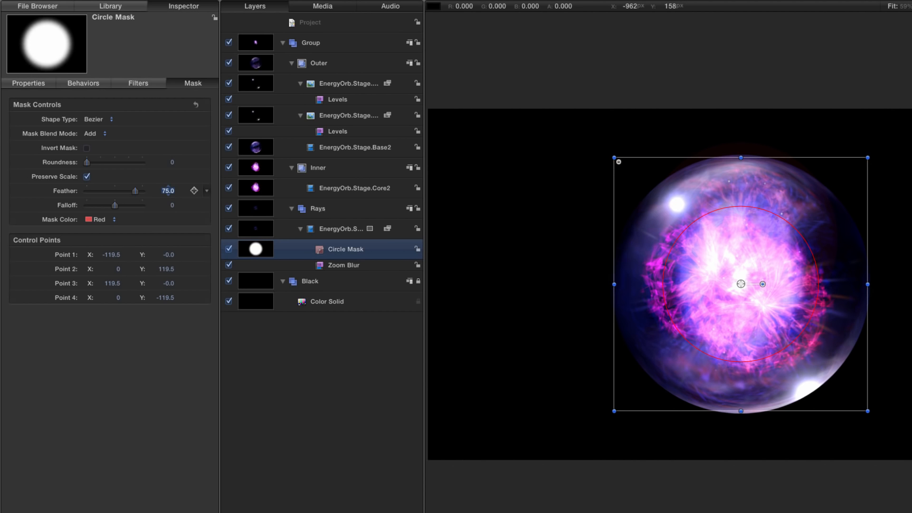
left_click(87, 148)
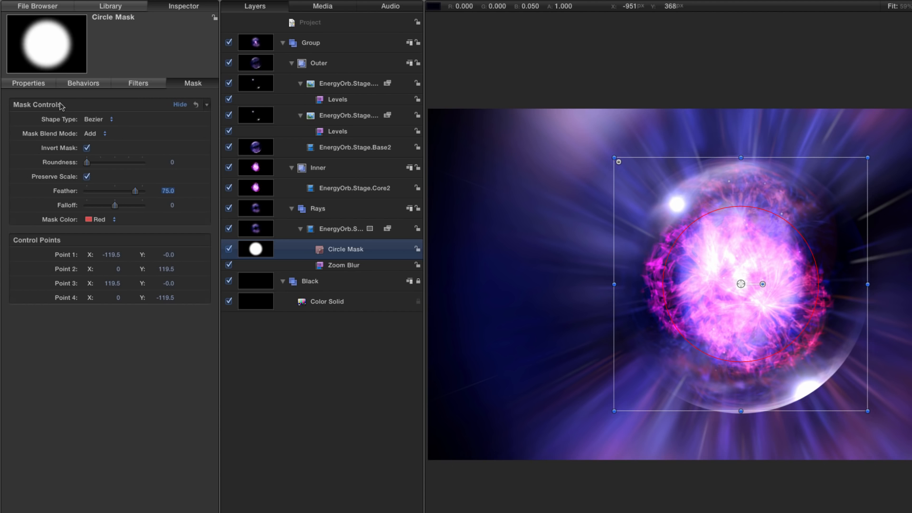
- Scale the circle mask up to 122% and hide the canvas overlays
key("F1")
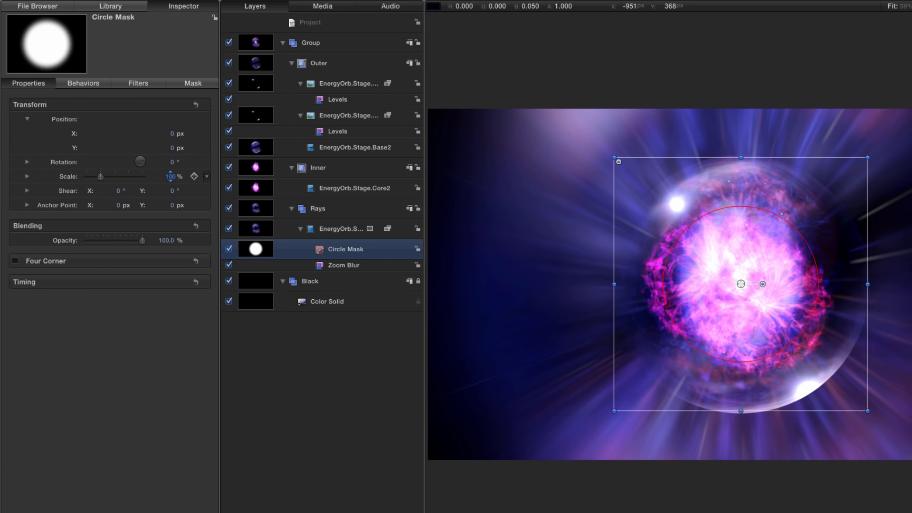
left_click_drag(171, 177, 182, 177)
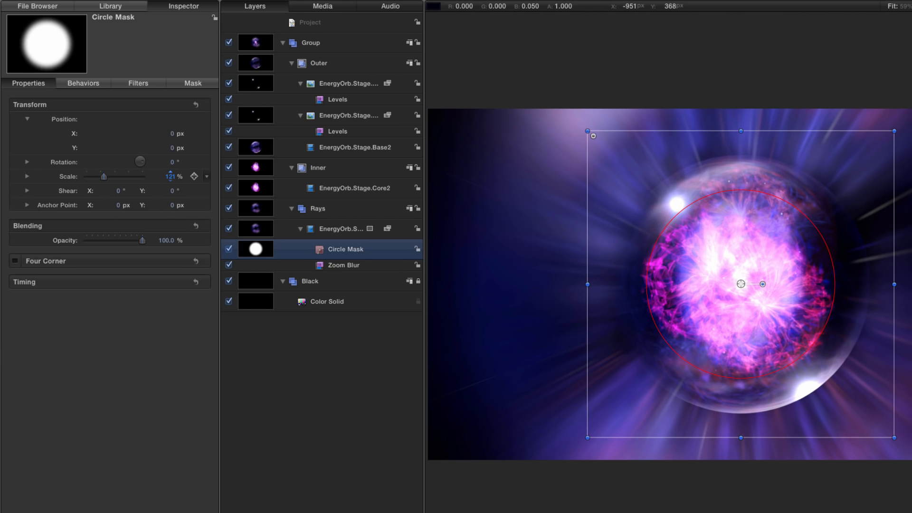
key("super+slash")
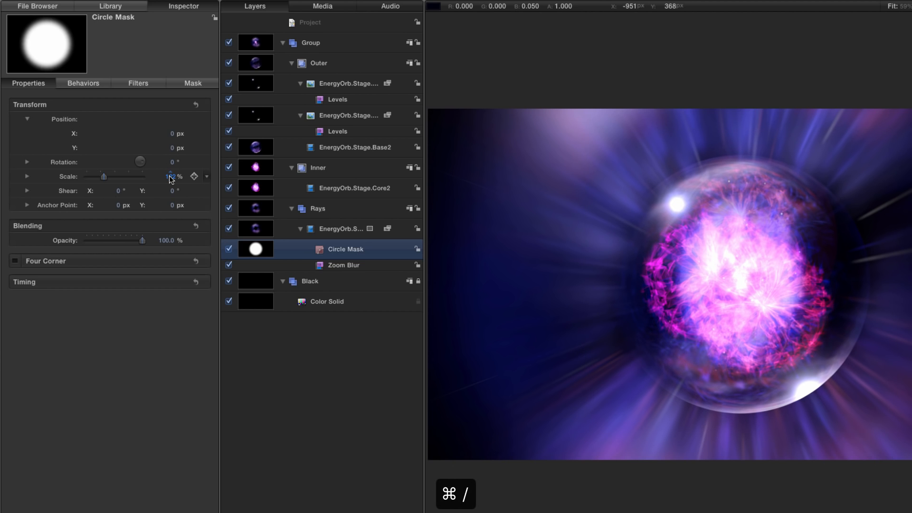
- Rename the top-level group containing Outer, Inner and Rays as ORB
left_click(311, 44)
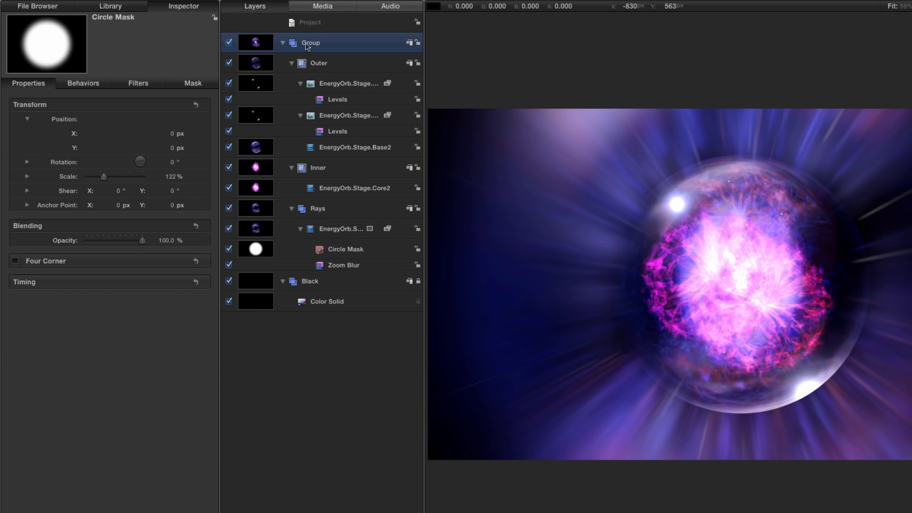
left_click(311, 42)
type("ORB")
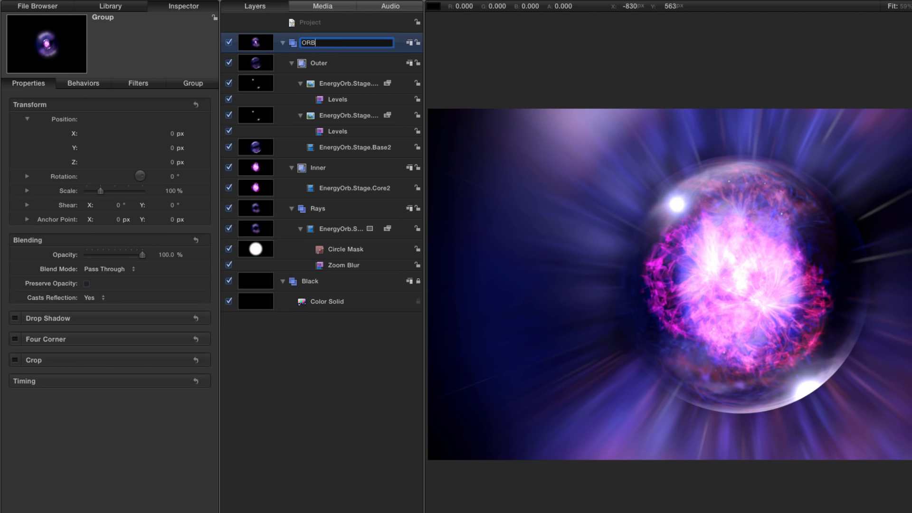
key("Return")
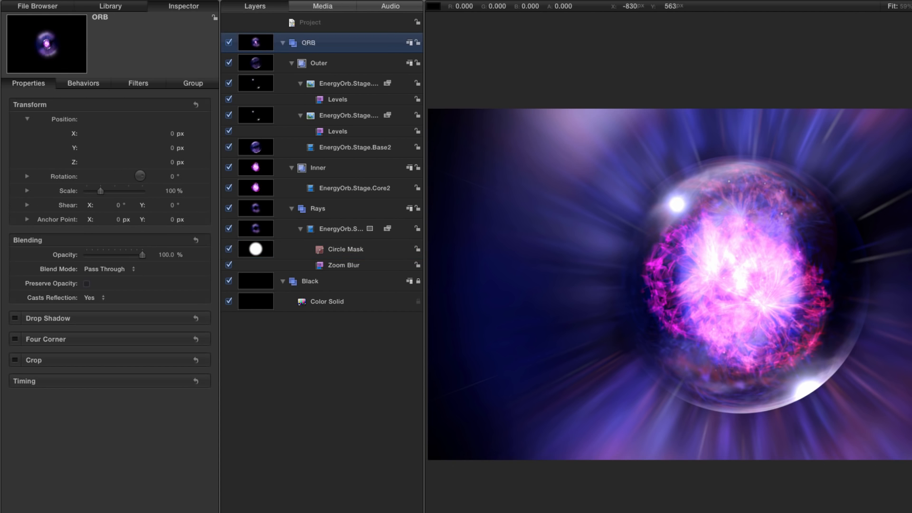
- Set the Outer group's Z position to 250 px
left_click(254, 62)
left_click(172, 162)
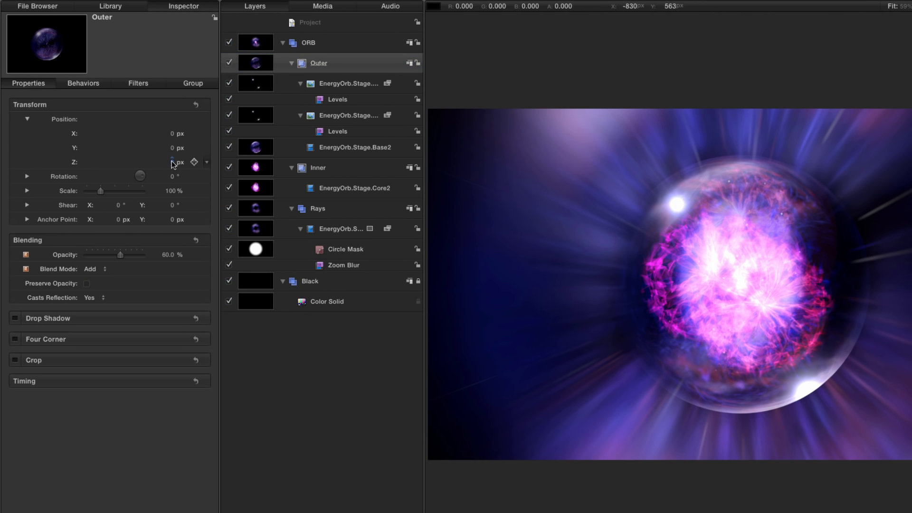
left_click(172, 162)
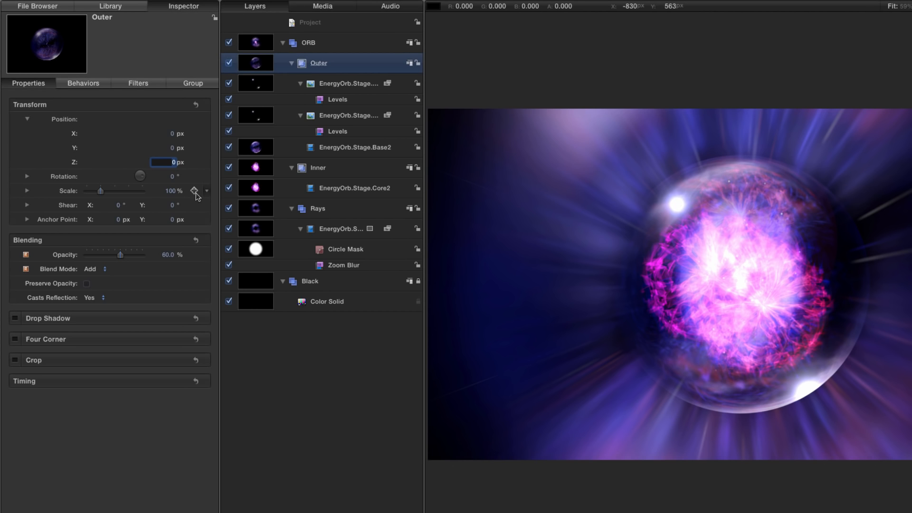
key("Return")
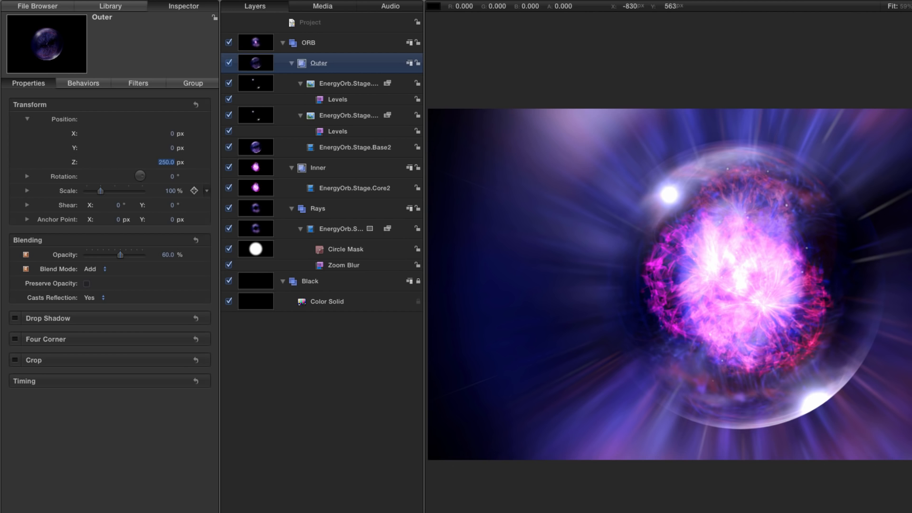
- Select the Inner group within ORB for editing its transform properties
left_click(259, 167)
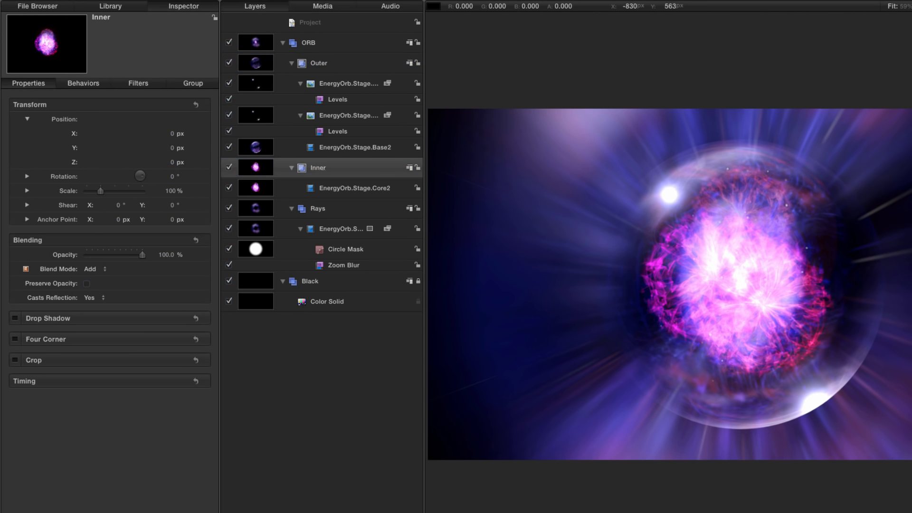
- Set the Z position of the Inner group to -250 px and of the Rays group to -50 px
left_click(174, 163)
key("Return")
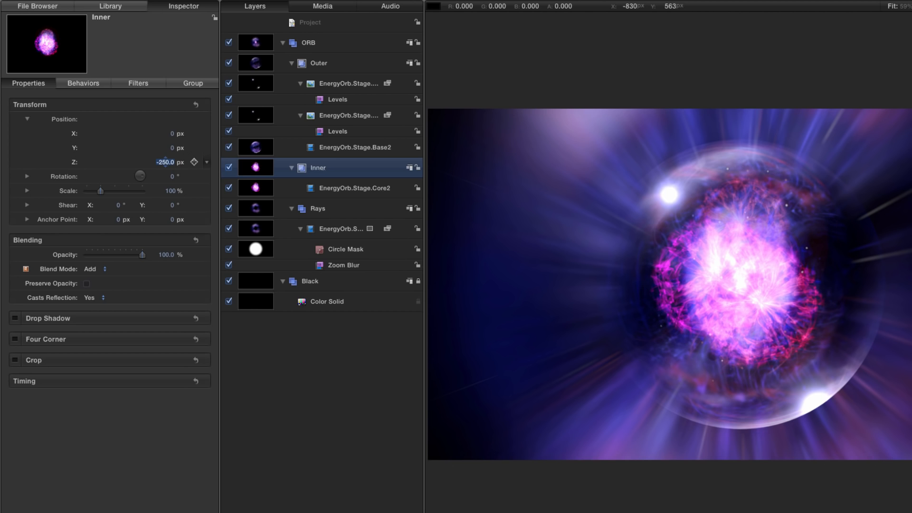
left_click(256, 210)
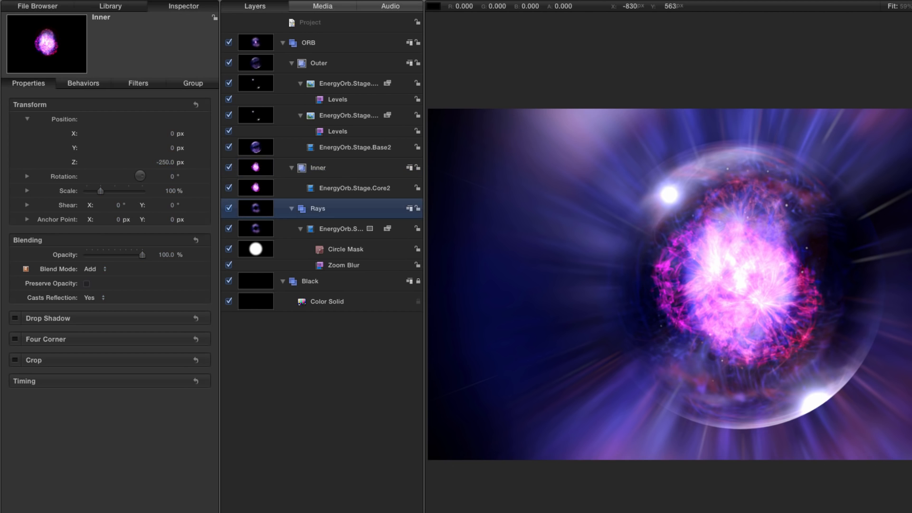
double_click(173, 163)
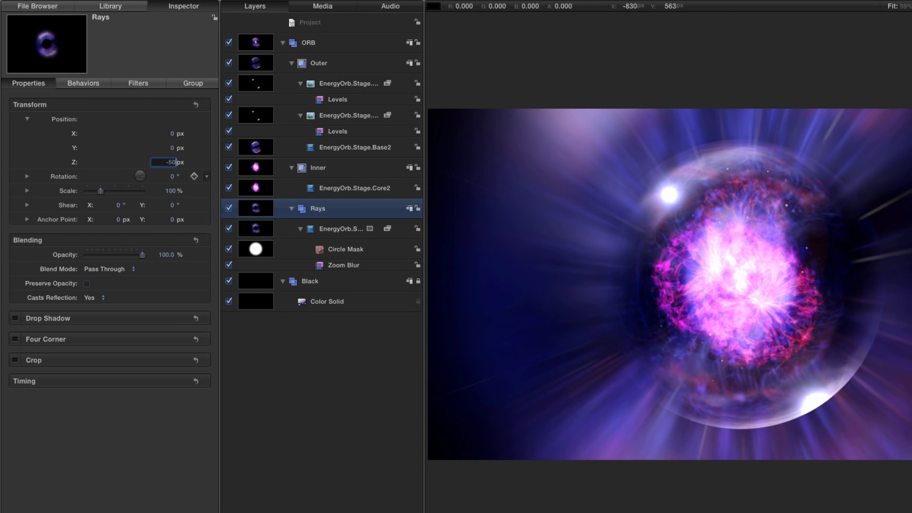
key("Return")
- Go to 00:00:05:00 and trim the Rays group so that it ends at that frame
key("super+1")
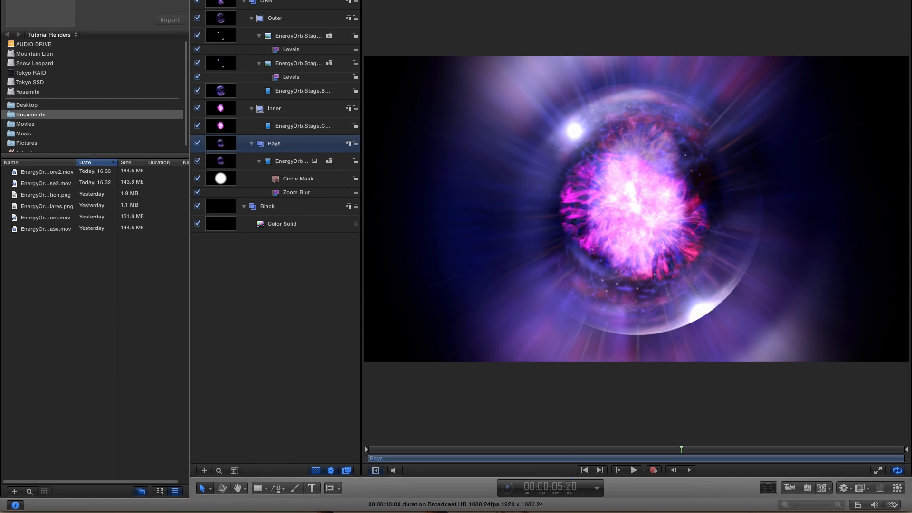
left_click(568, 484)
type("500")
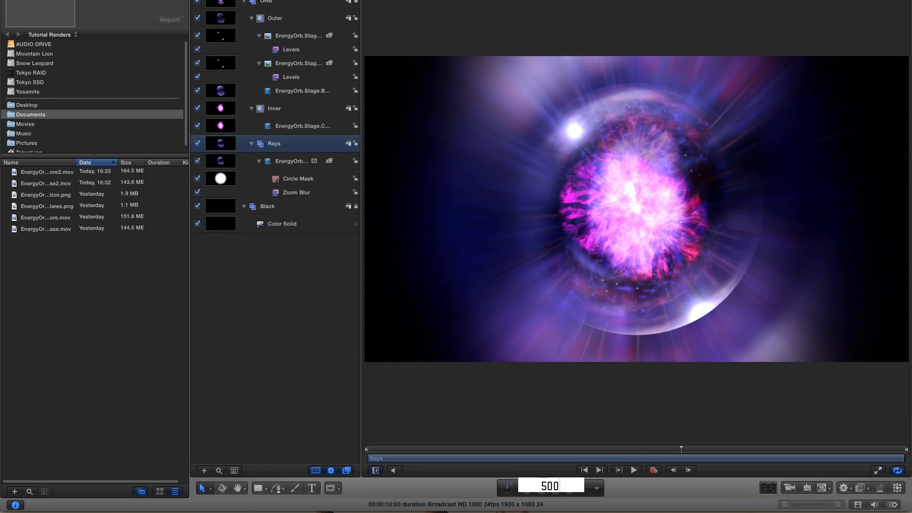
key("Return")
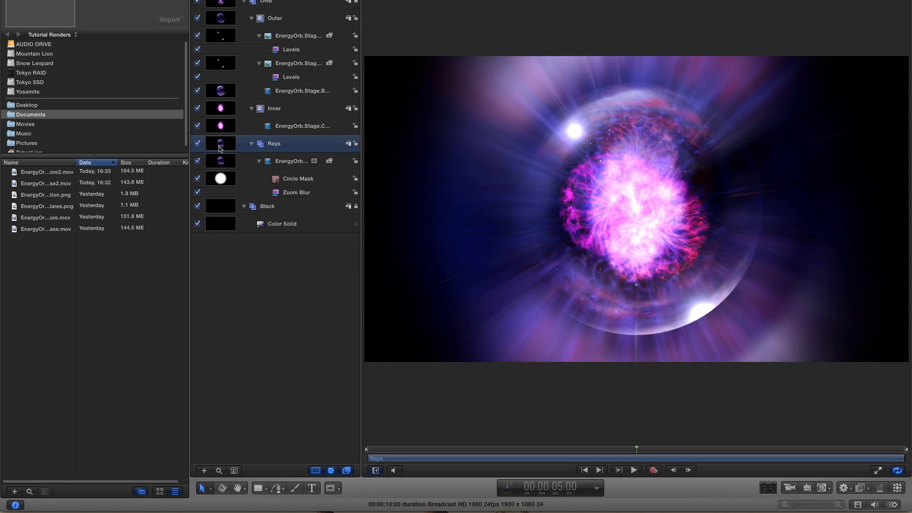
key("o")
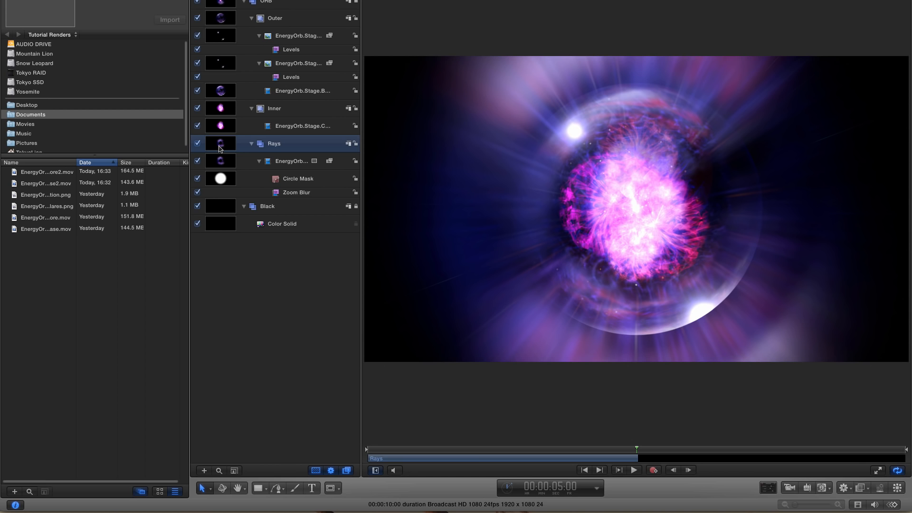
- Apply the Fade In/Fade Out behavior from Basic Motion to the Rays group
key("super+2")
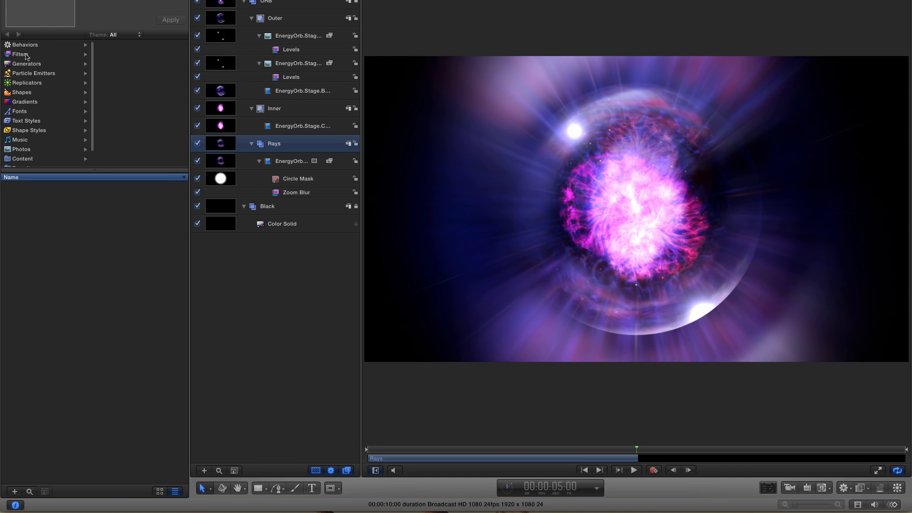
left_click(23, 45)
left_click(123, 65)
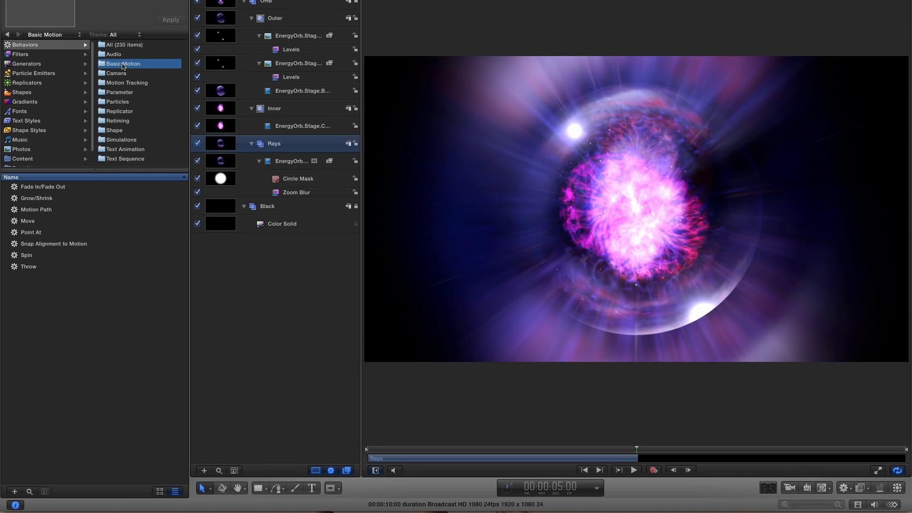
left_click_drag(16, 187, 220, 144)
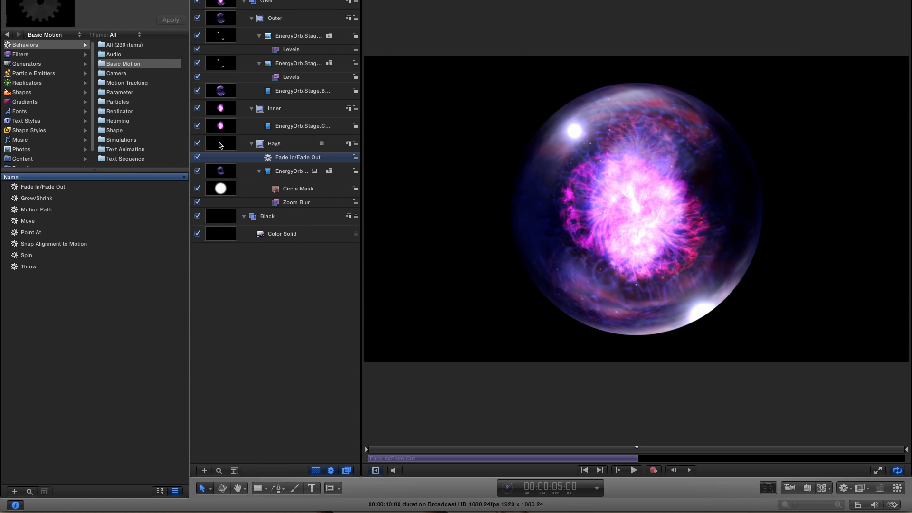
- Set the Rays fade behavior's Fade In Time to 0 and Fade Out Time to 12
key("F2")
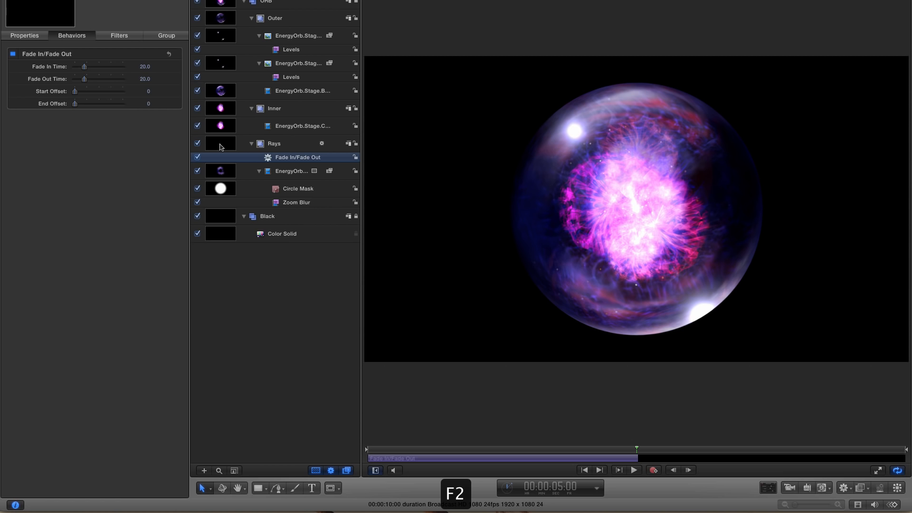
left_click_drag(84, 67, 38, 67)
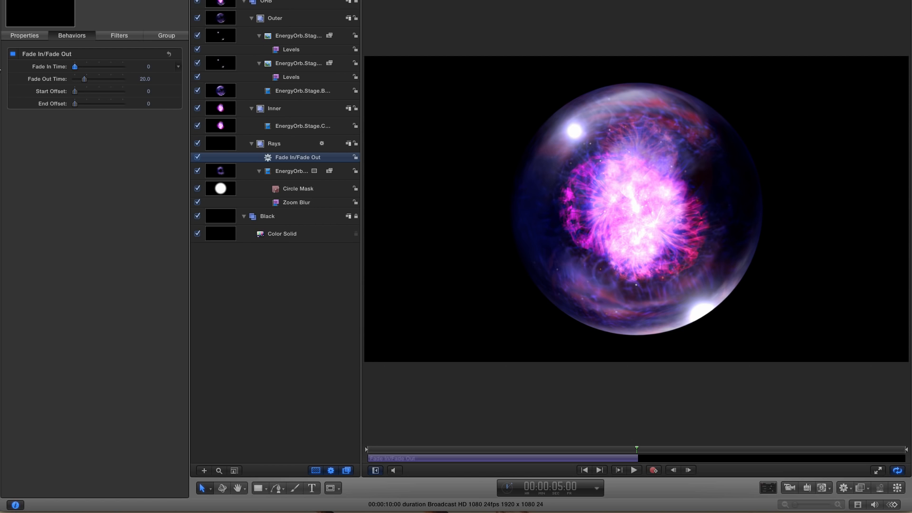
left_click(145, 79)
type("12")
key("Return")
- Play back the Rays fade-out from about 00:00:04:09 to check it
left_click_drag(637, 450, 602, 458)
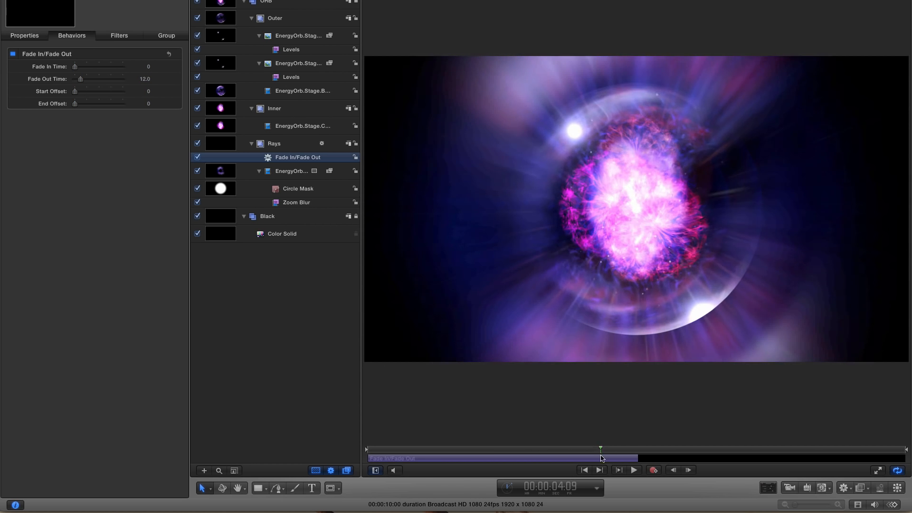
left_click(635, 470)
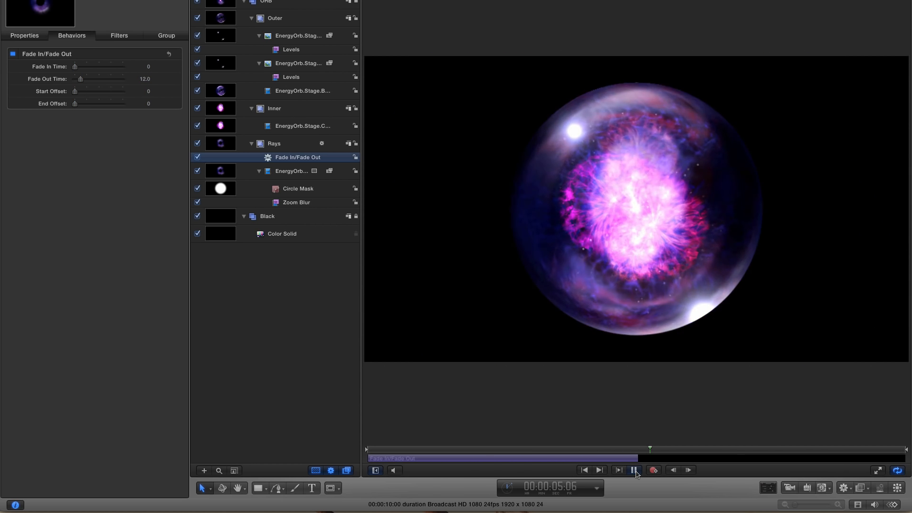
left_click(635, 472)
mouse_move(638, 452)
left_mouse_down()
mouse_move(572, 458)
mouse_move(650, 460)
left_mouse_up()
- Set the scale of the Inner group to 113%
key("super+1")
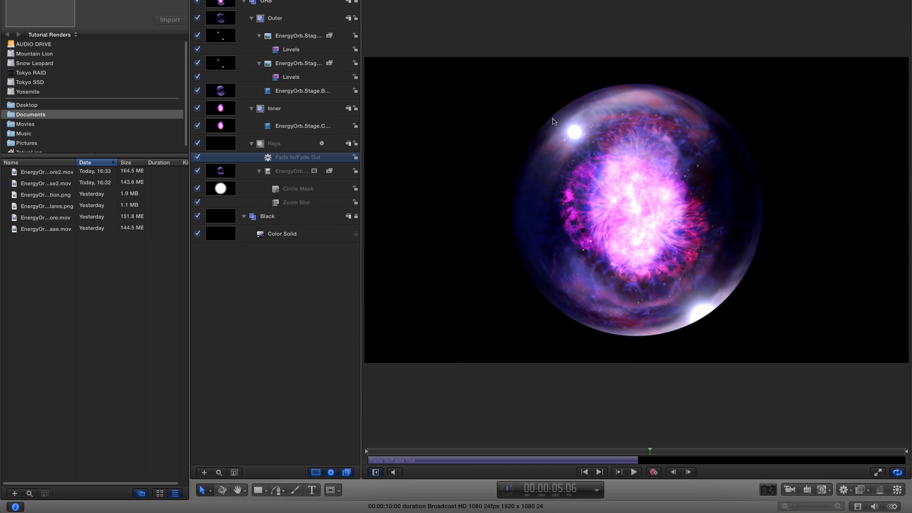
left_click(221, 110)
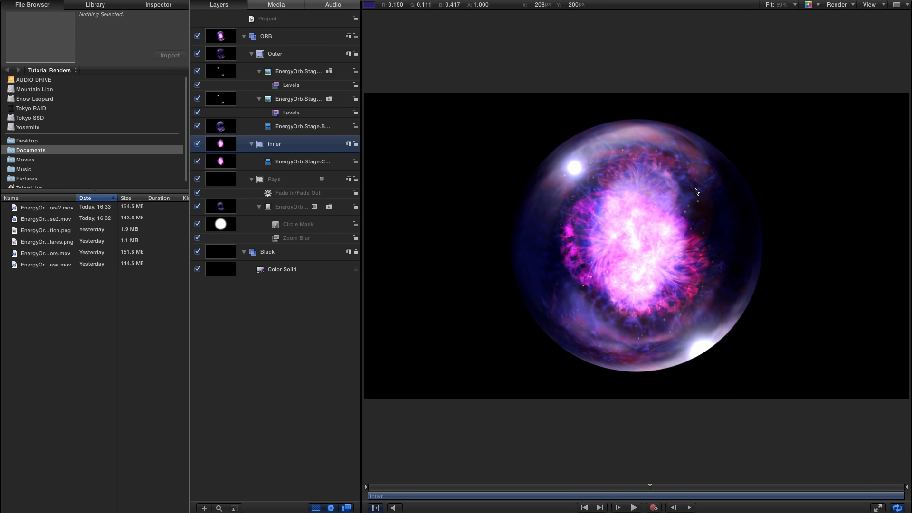
key("F1")
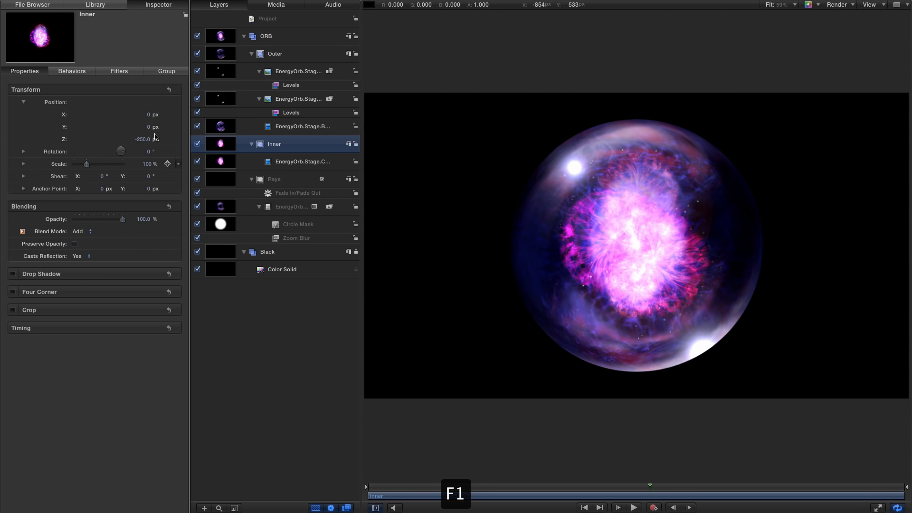
left_click(148, 164)
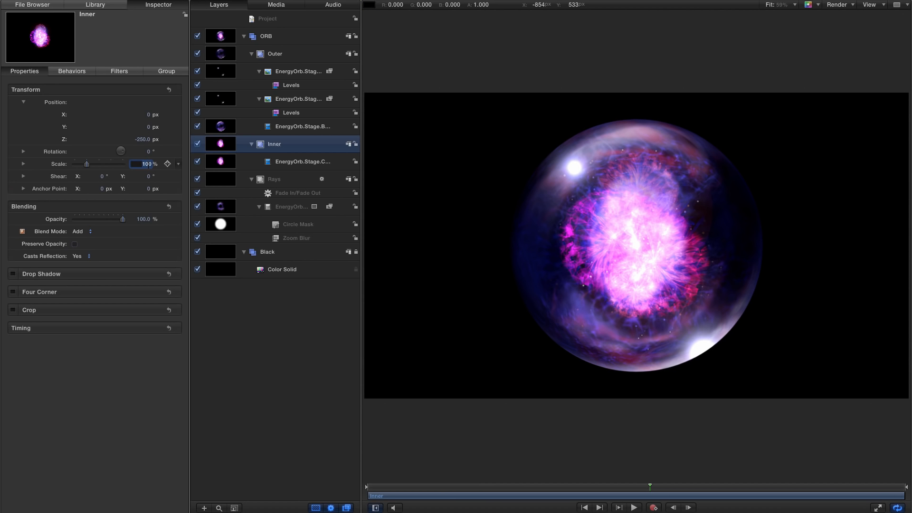
type("113")
key("Return")
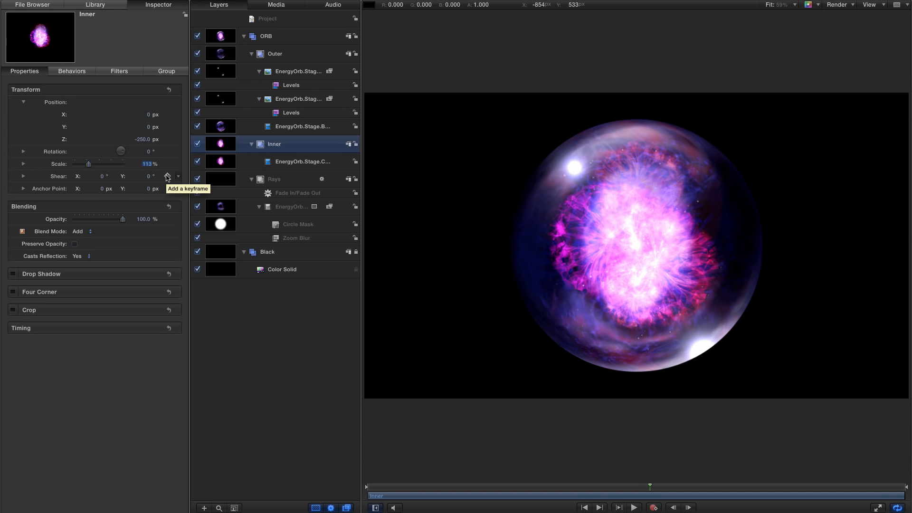
- Collapse the ORB and Black groups in the layer list
left_click(248, 38)
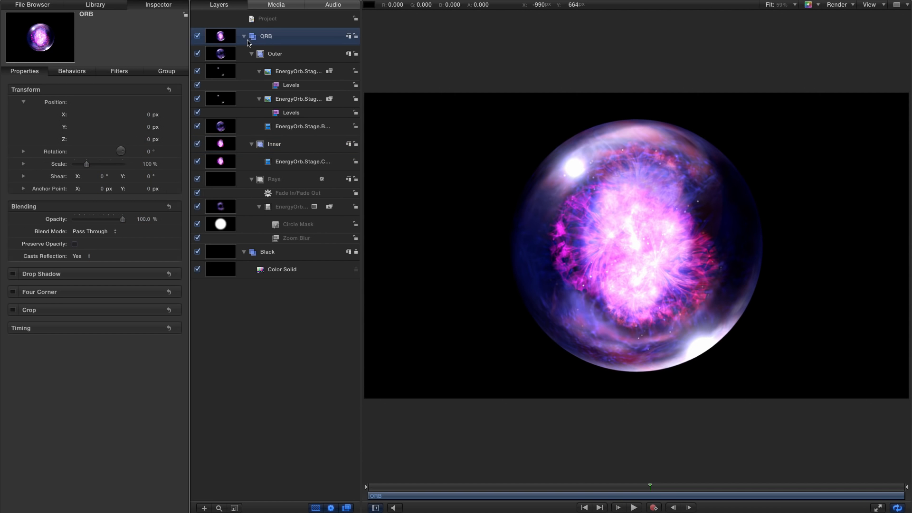
left_click(244, 37)
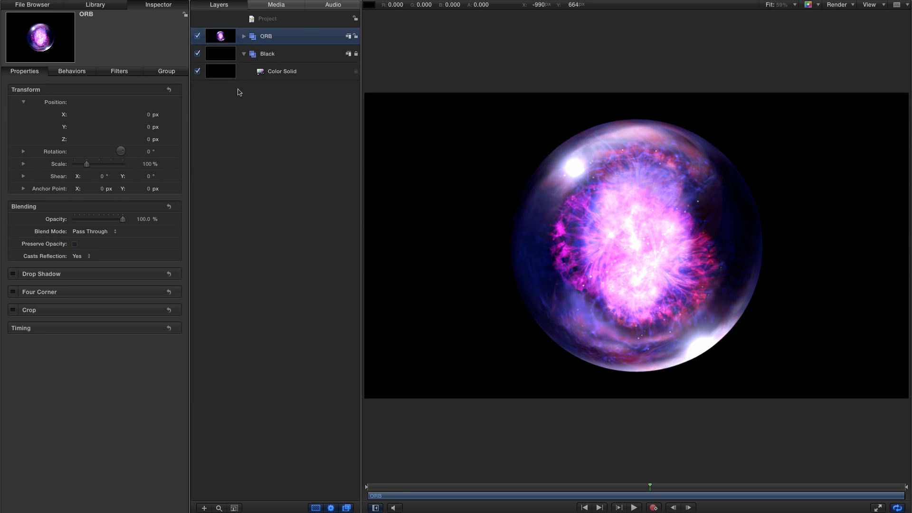
left_click(244, 54)
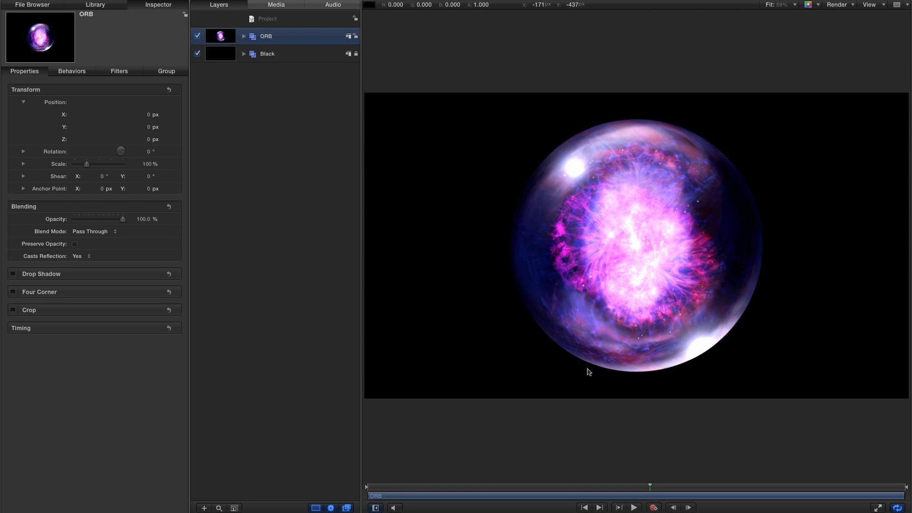
- Add a camera to the project and switch the 2D groups to 3D
key("alt+super+c")
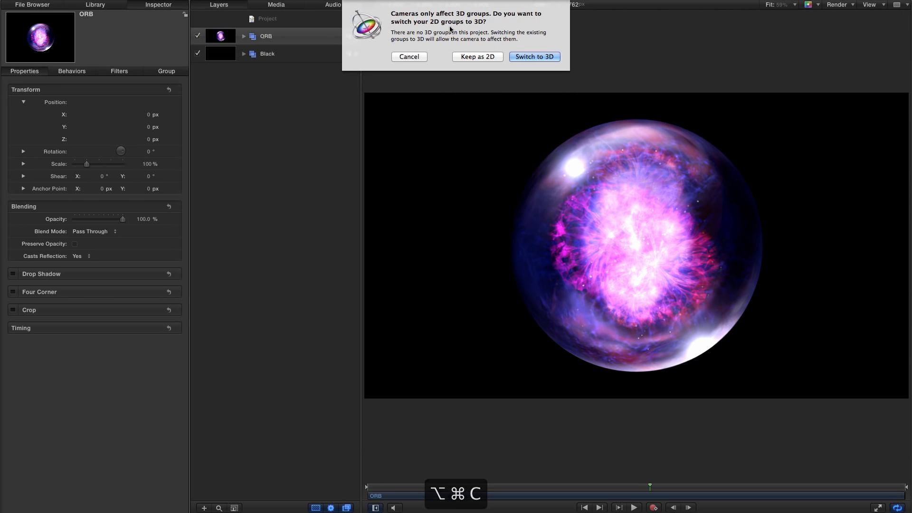
left_click(541, 57)
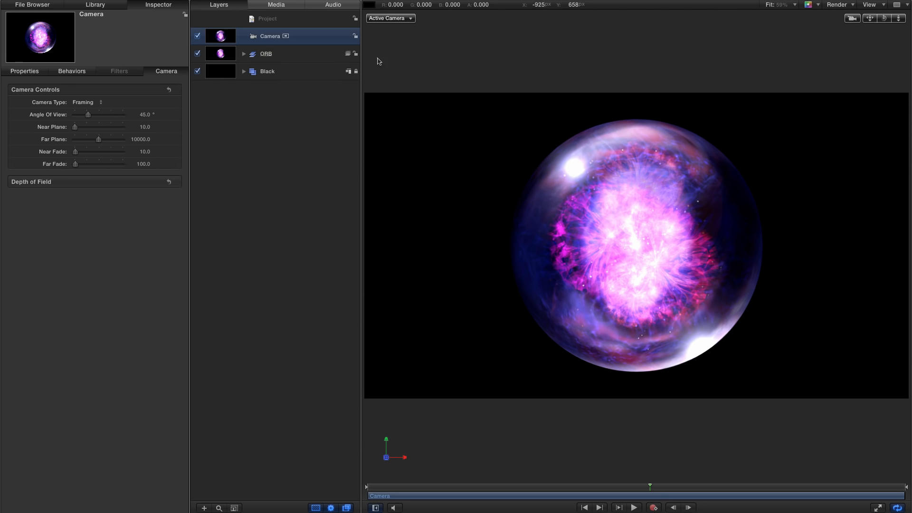
left_click(356, 72)
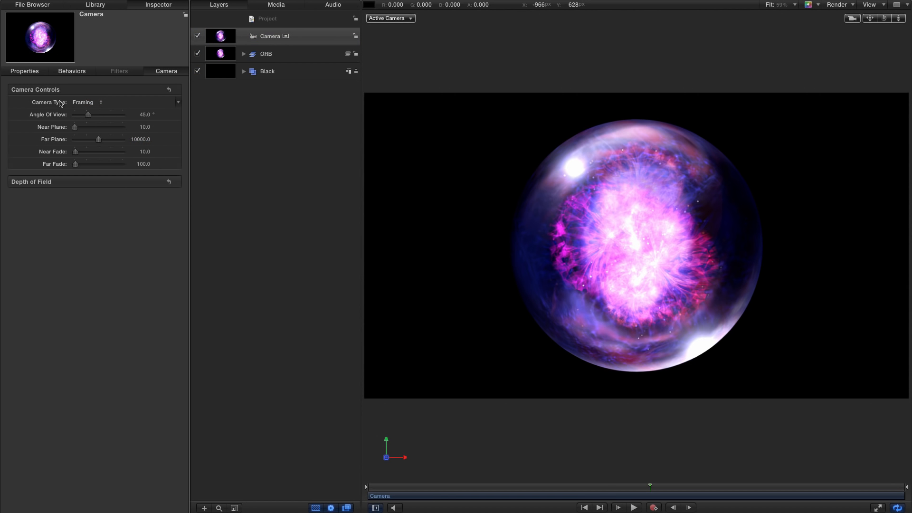
left_click(196, 175)
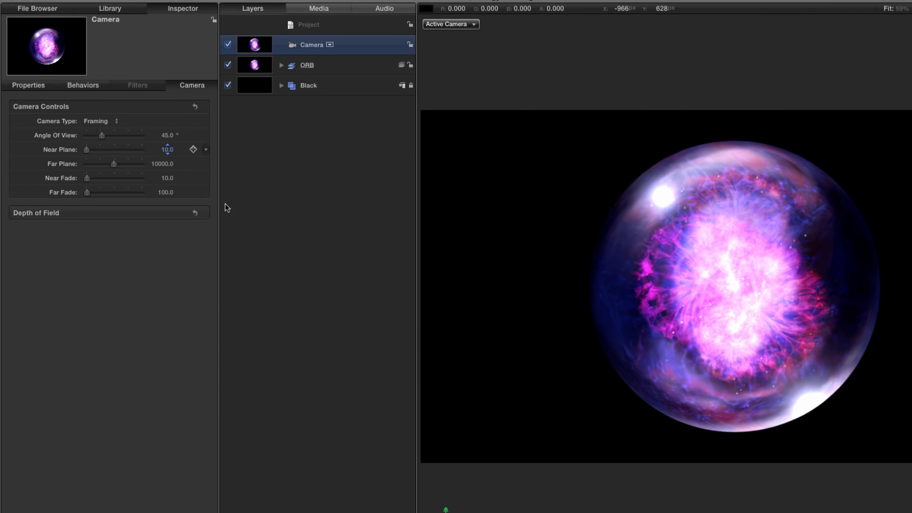
- Set the camera's Near Plane to 1, adjust its Far Plane, and set Near Fade and Far Fade to 0
double_click(167, 150)
type("1")
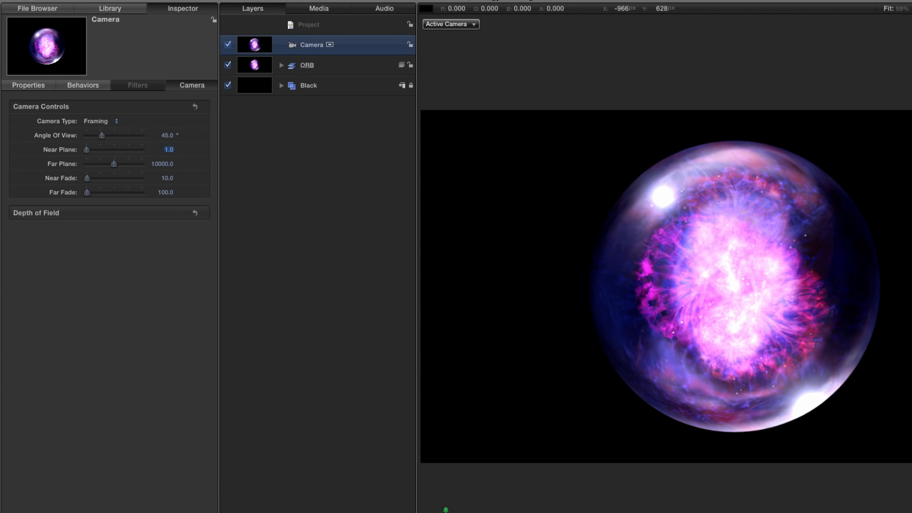
key("Tab")
type("5")
key("Return")
key("Tab")
type("0")
key("Tab")
type("0")
- Add keyframes at 00:00:05:00 for the camera's Y position, Z position and Z rotation
key("F1")
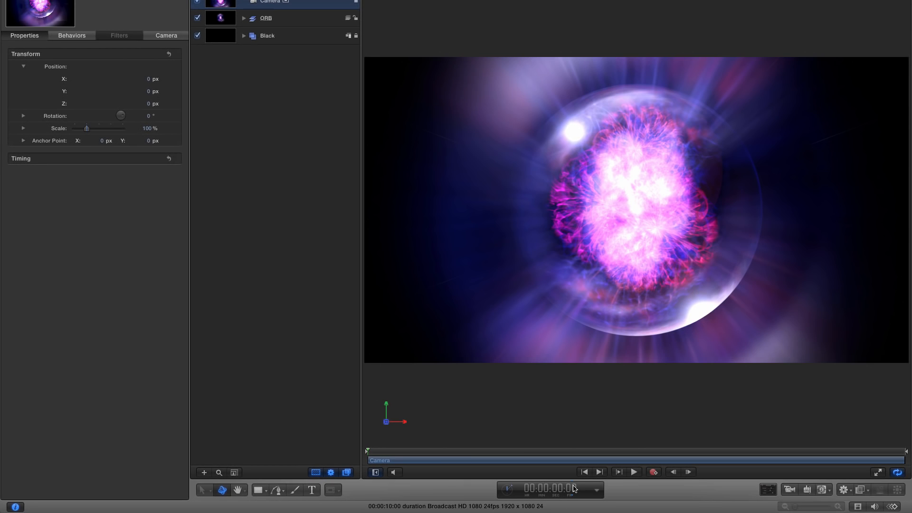
left_click(574, 488)
type("500")
key("Return")
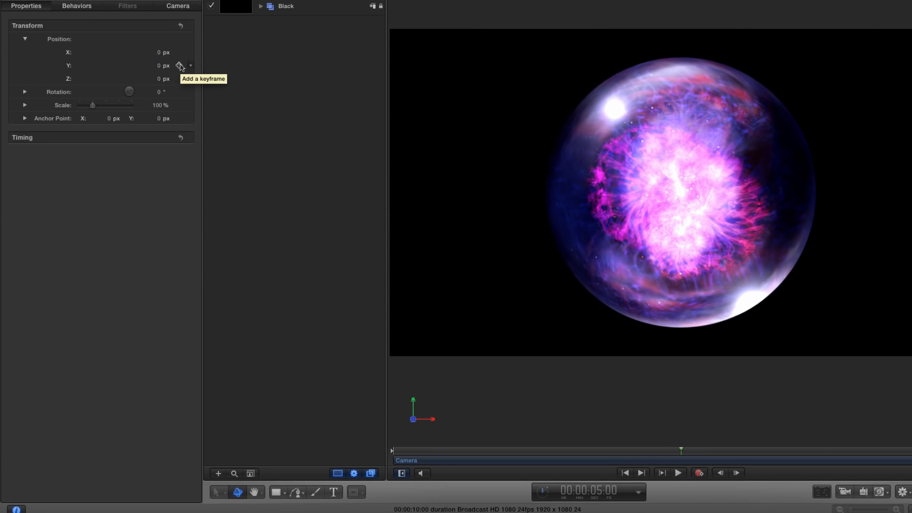
left_click(180, 66)
left_click(179, 79)
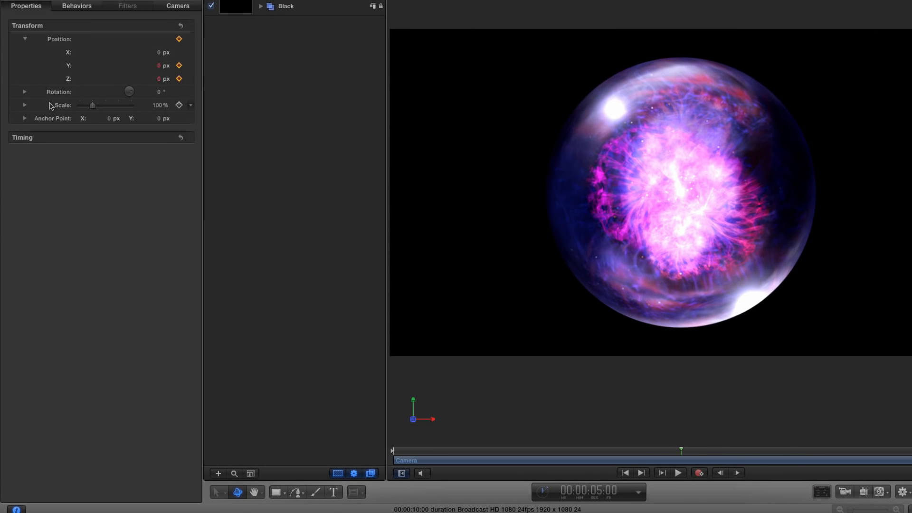
left_click(25, 93)
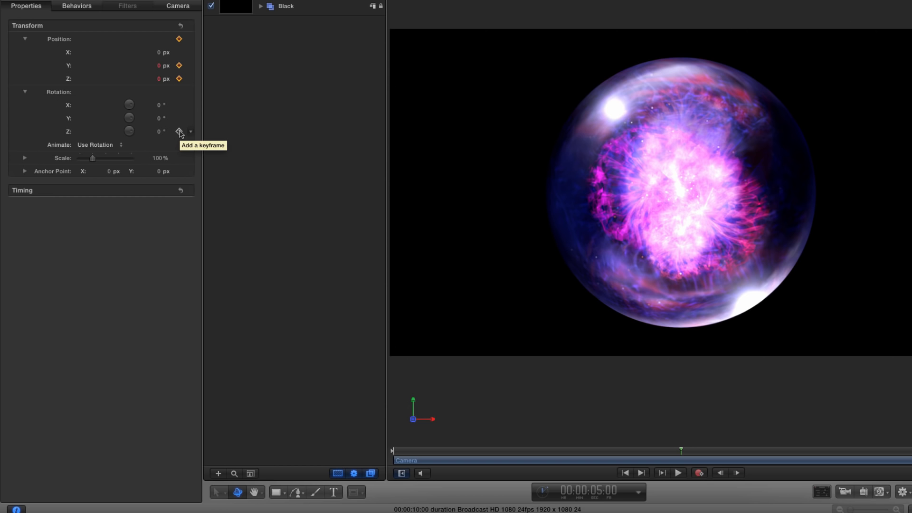
left_click(179, 132)
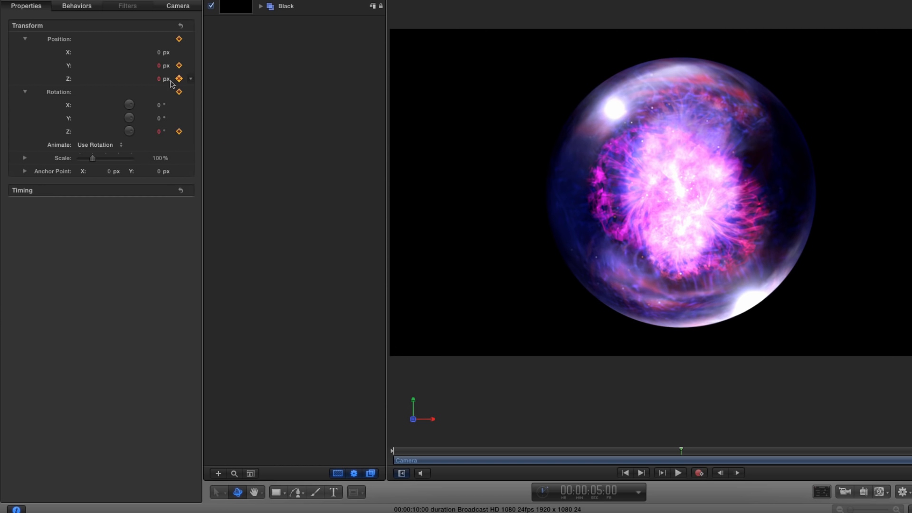
- Set the camera's keyframed position at 00:00:05:00 to Y -400 px and Z 22000 px
left_click(160, 66)
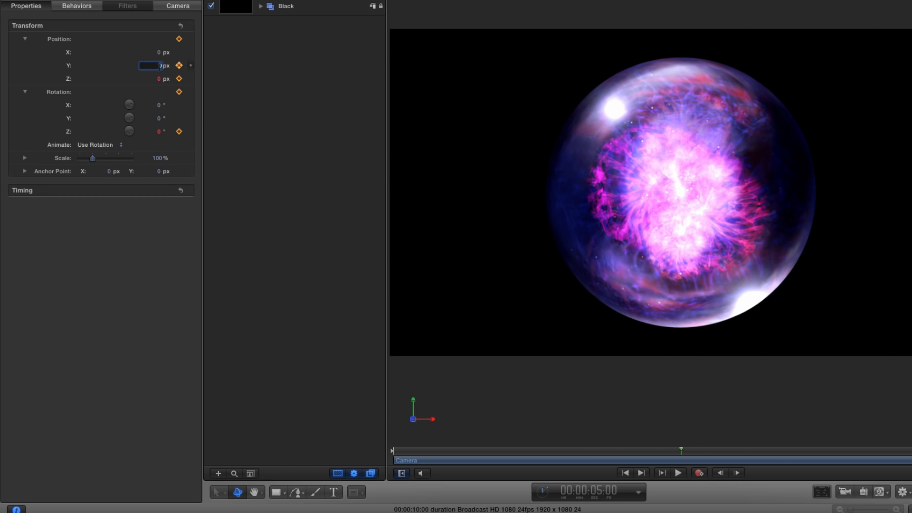
type("-400")
key("Return")
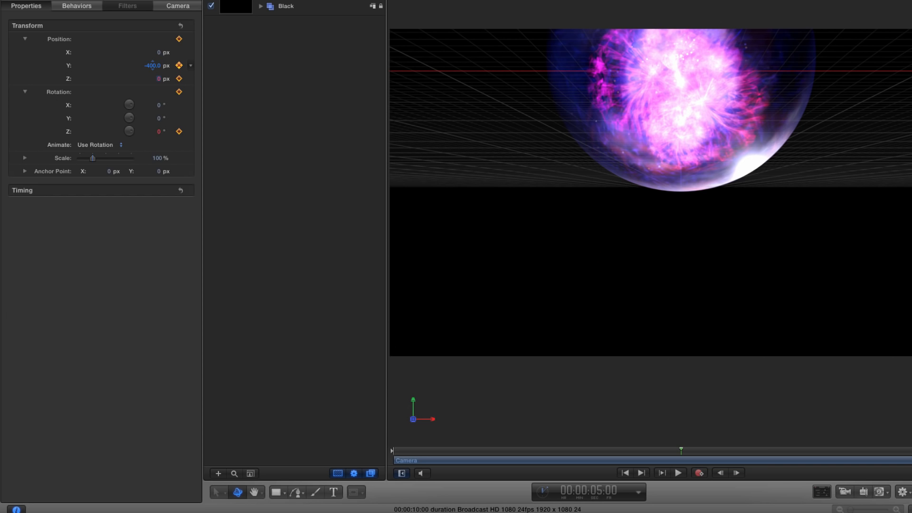
type("22000")
key("Return")
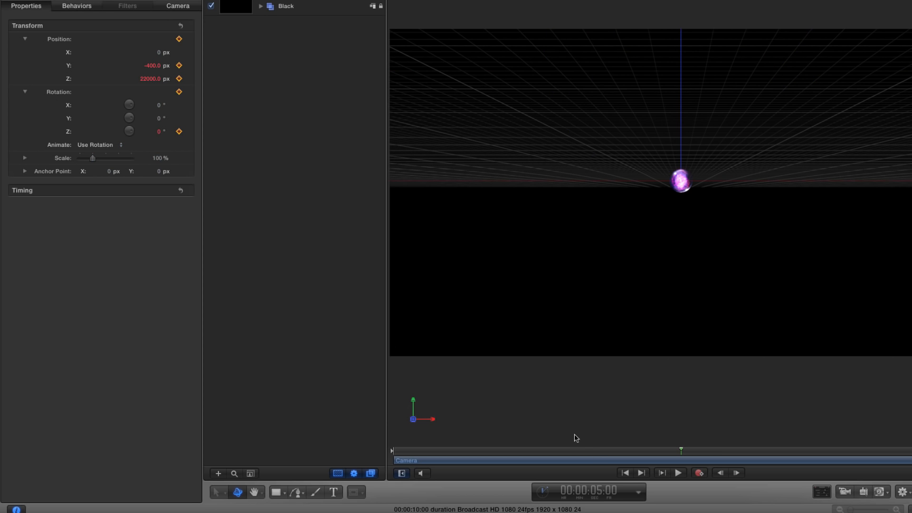
- At 00:00:00:00, keyframe the camera's Z position at -3250 px and its Z rotation at -25°
left_click(625, 473)
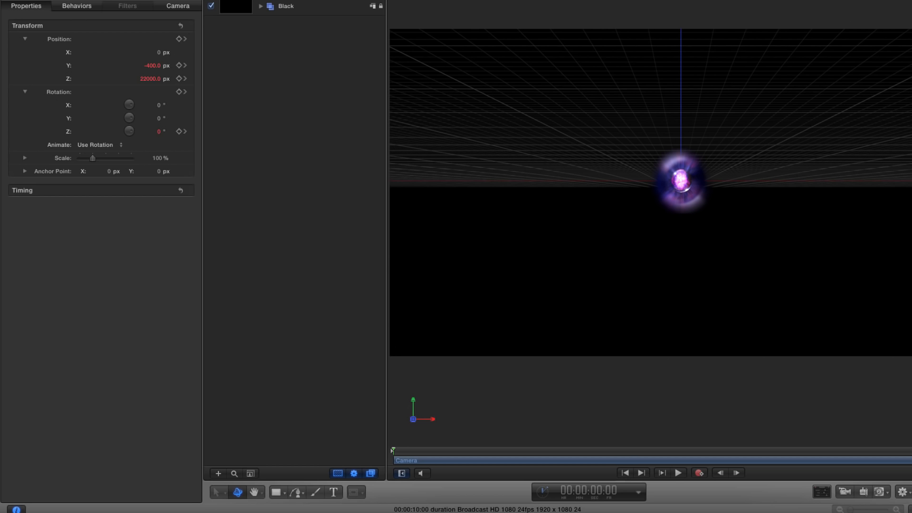
left_click(150, 78)
key("BackSpace")
type("-32")
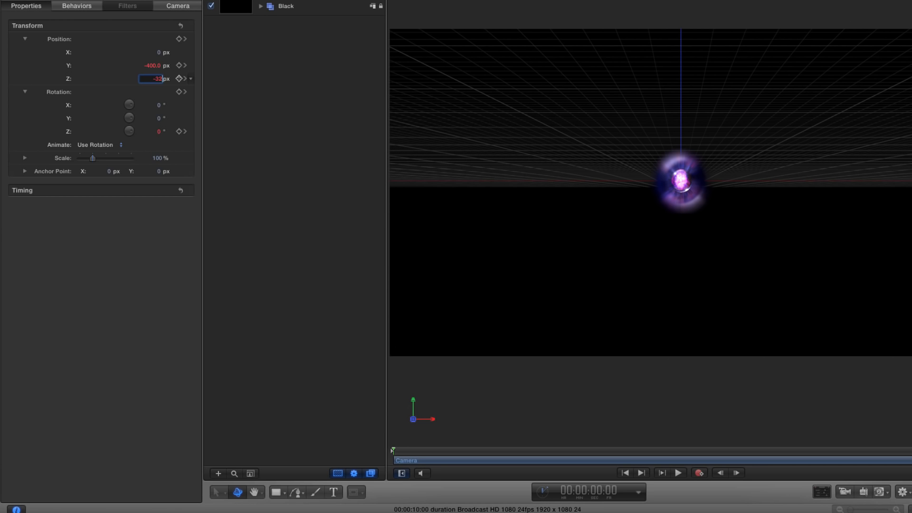
type("50")
key("Return")
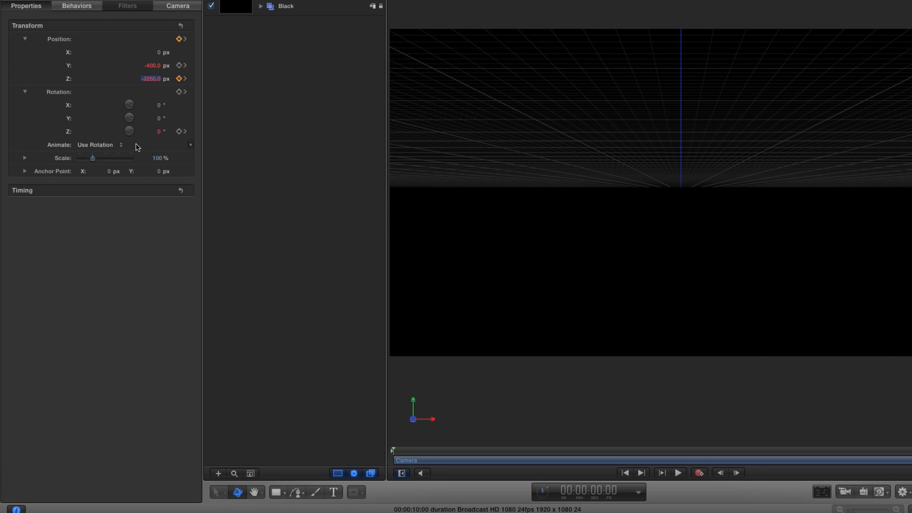
left_click(158, 132)
key("BackSpace")
key("Return")
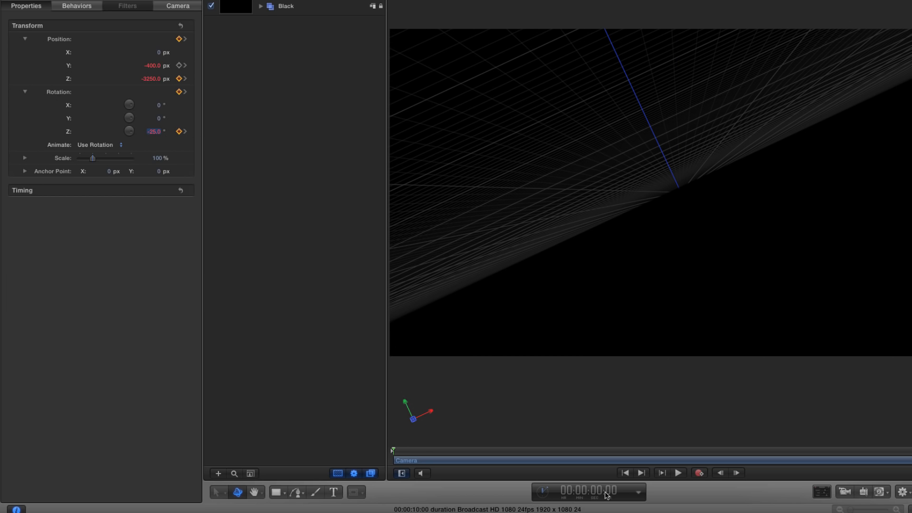
- Set the camera's Y position to 0 px at 00:00:03:00 and preview the camera move
left_click(607, 496)
type("300")
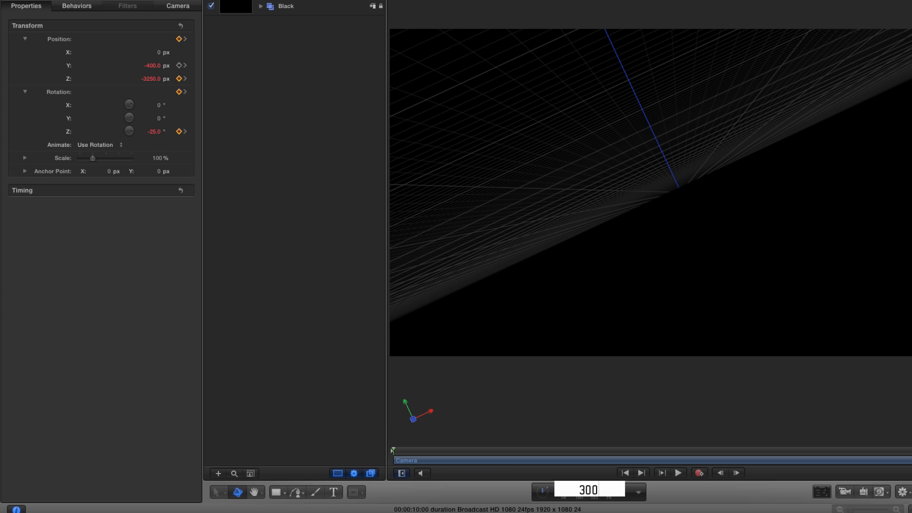
key("Return")
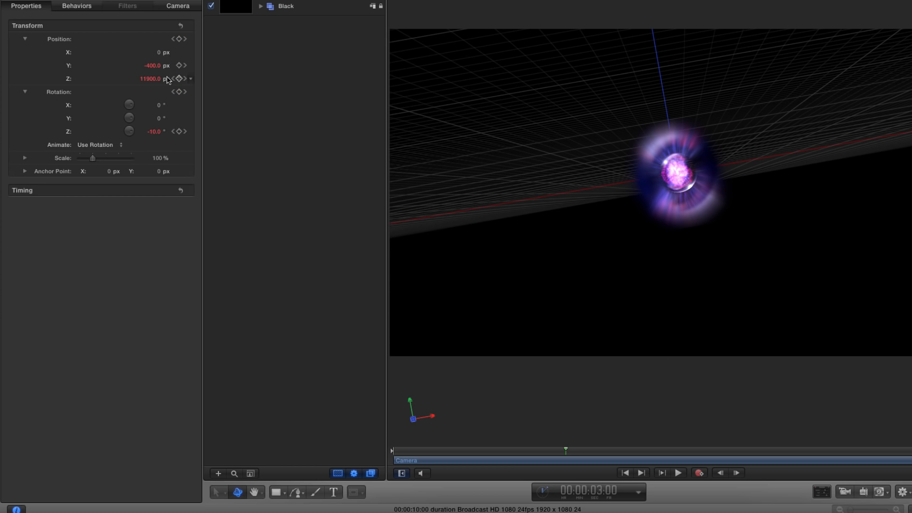
left_click(152, 65)
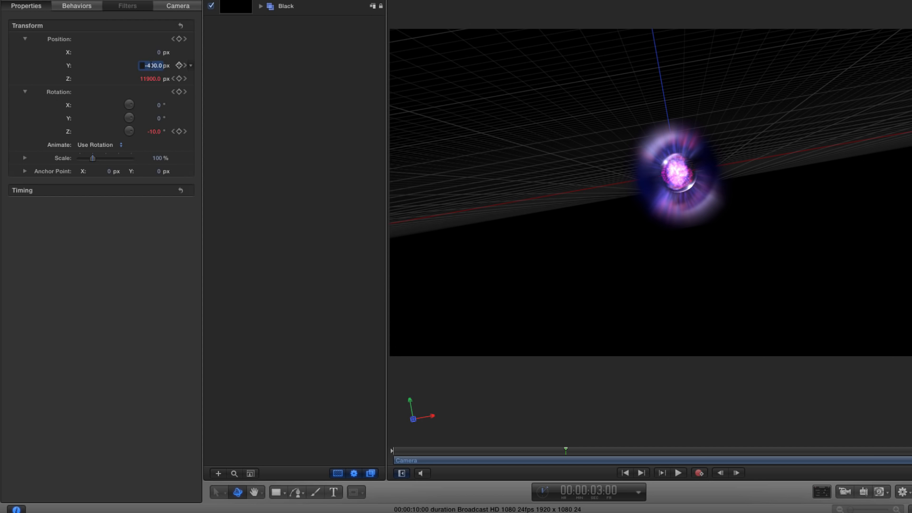
key("Return")
left_click(678, 472)
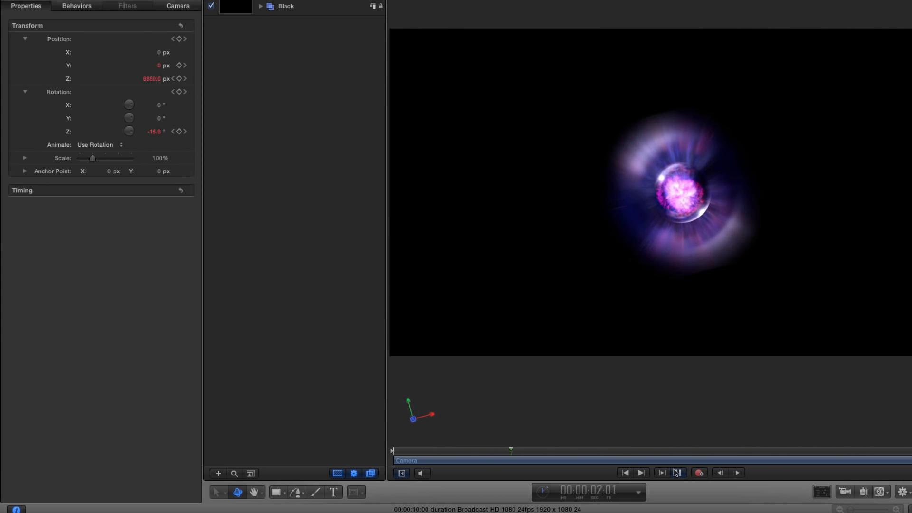
left_click_drag(589, 451, 528, 451)
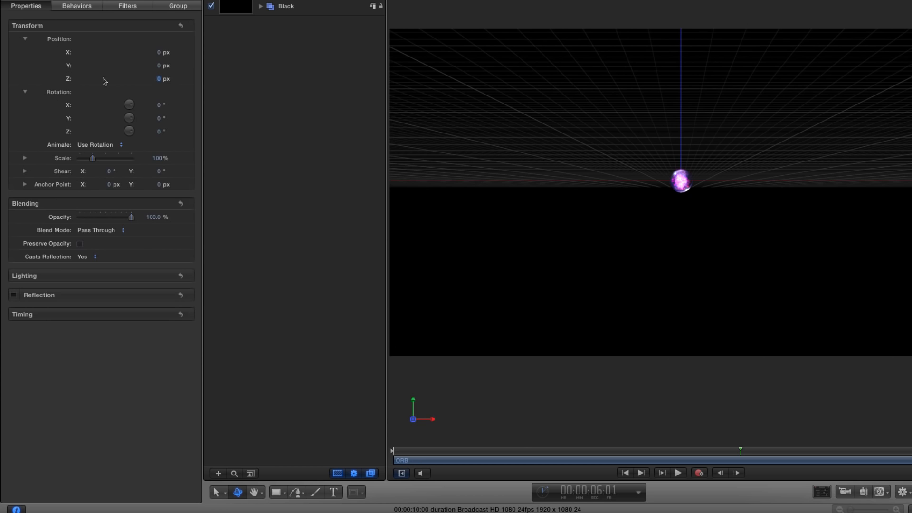
- Set the ORB group's Z position to 6000 px and its scale to 500%, and preview the animation from the start
left_click(160, 78)
type("6000")
key("Return")
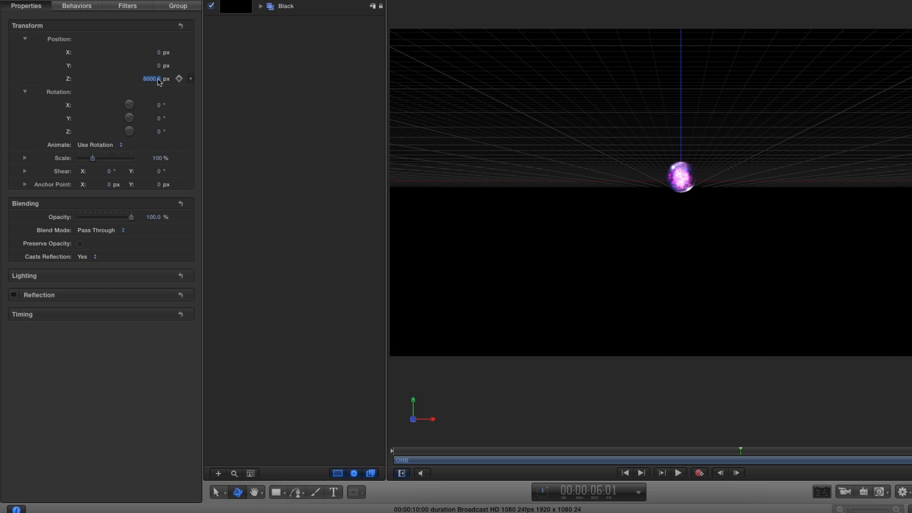
left_click(158, 158)
type("500")
key("Return")
left_click(625, 473)
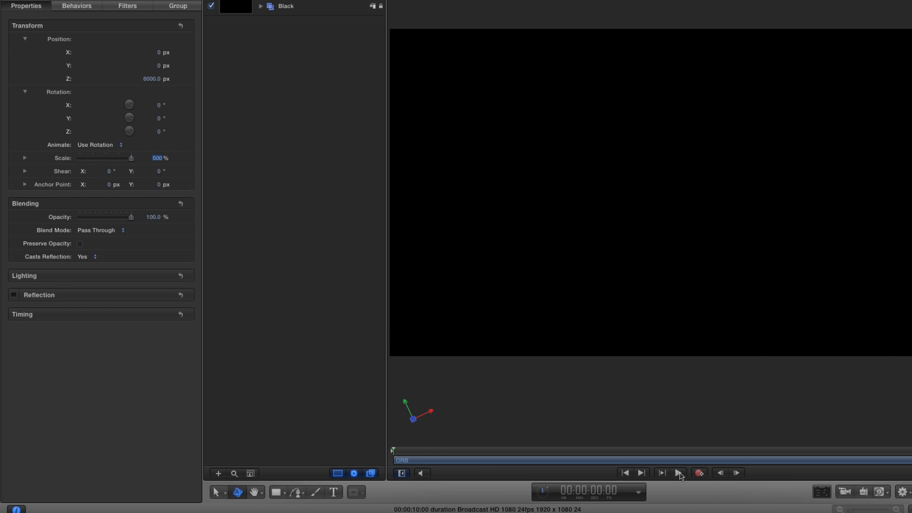
left_click(679, 473)
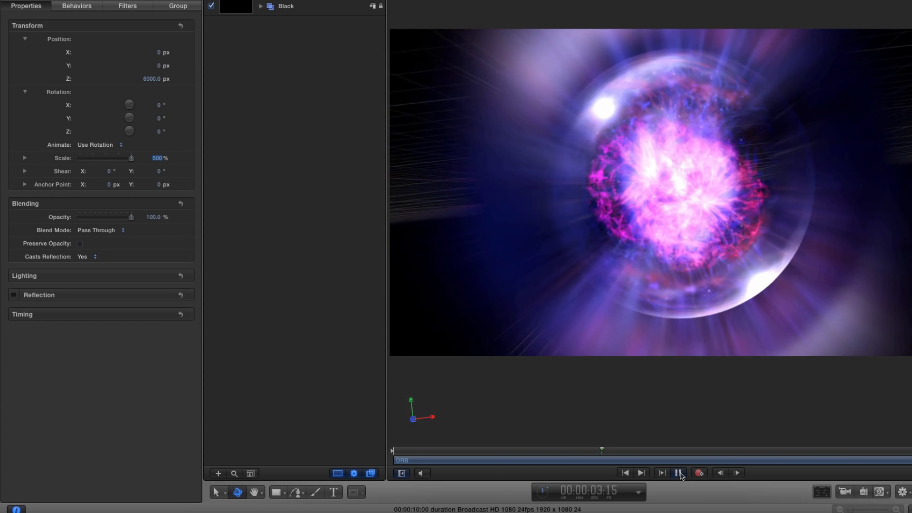
left_click_drag(678, 451, 734, 456)
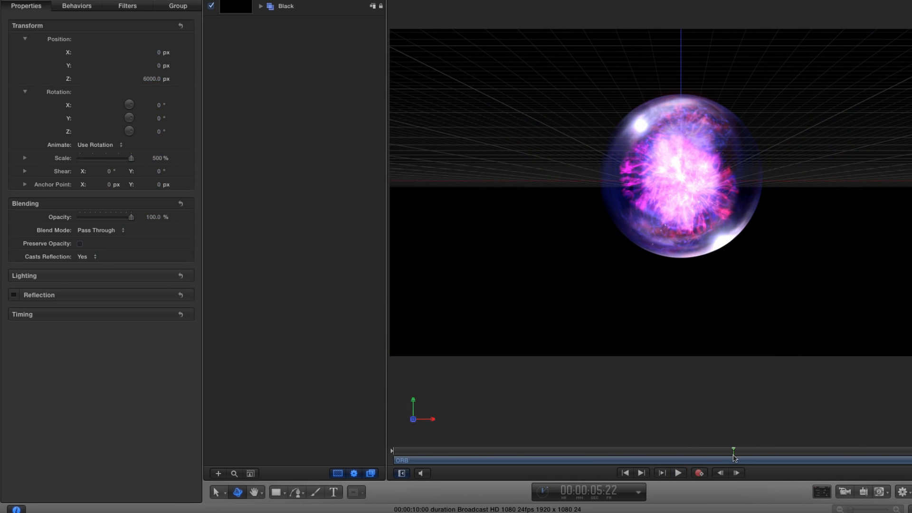
- Show the camera's animated curves in the Keyframe Editor and isolate the Transform.Position.Z curve
left_click(290, 1)
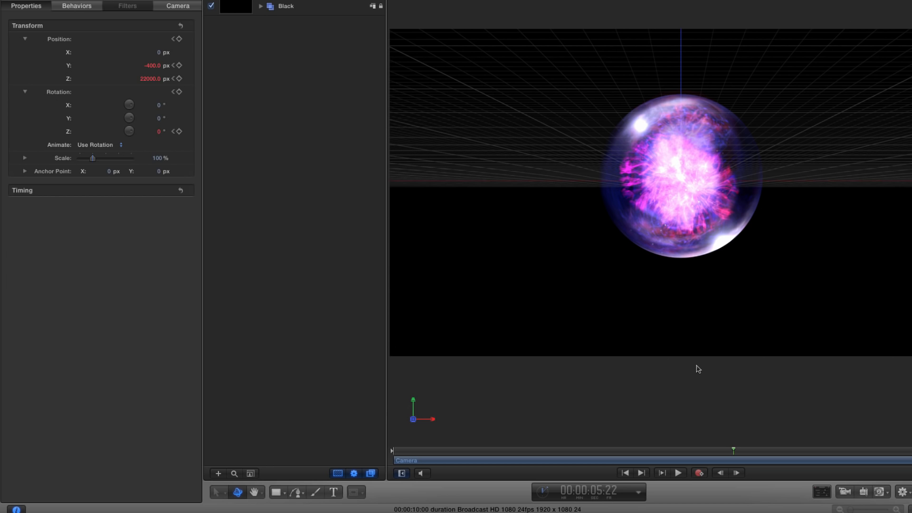
key("super+8")
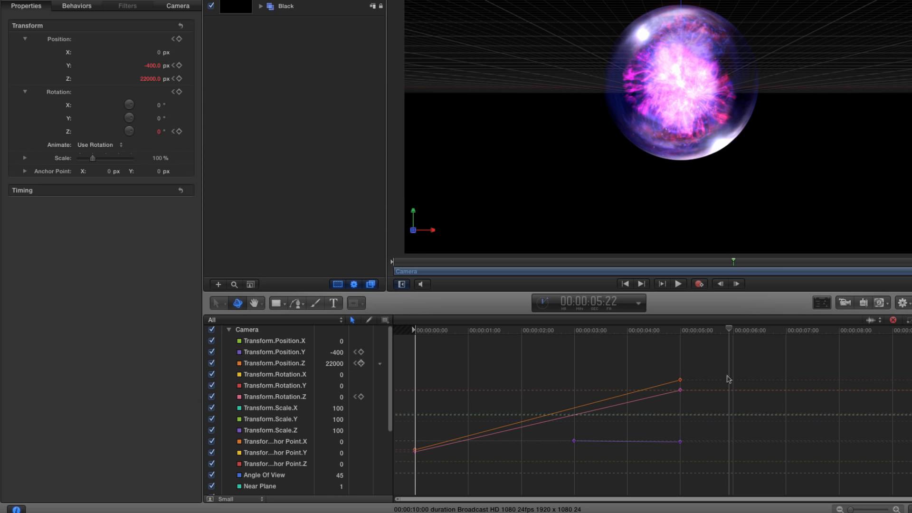
left_click(213, 322)
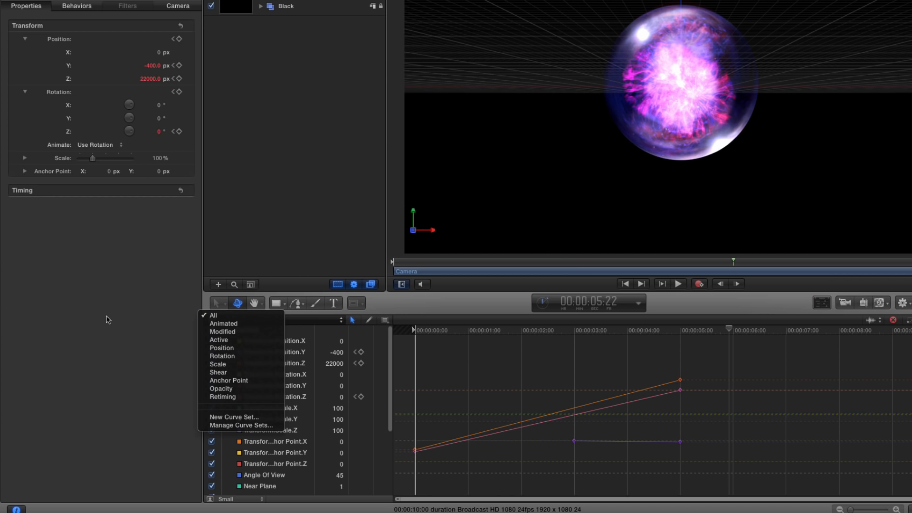
left_click(220, 325)
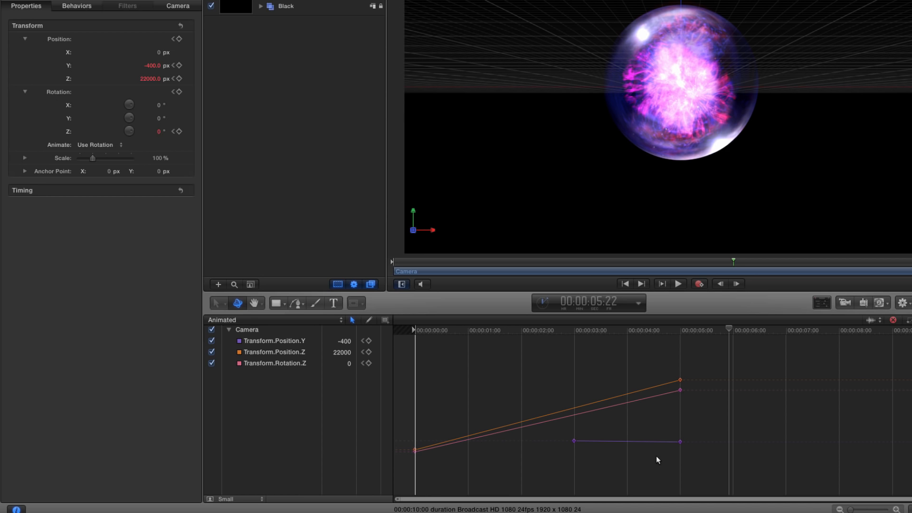
left_click(212, 353, "alt")
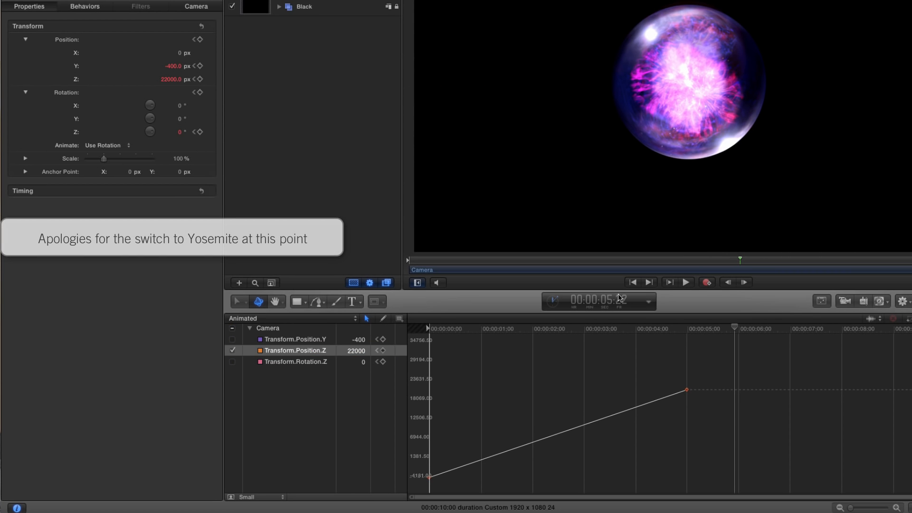
- Add a keyframe to the camera's Z position at 00:00:03:00 with a value of 4450
left_click(619, 300)
type("300")
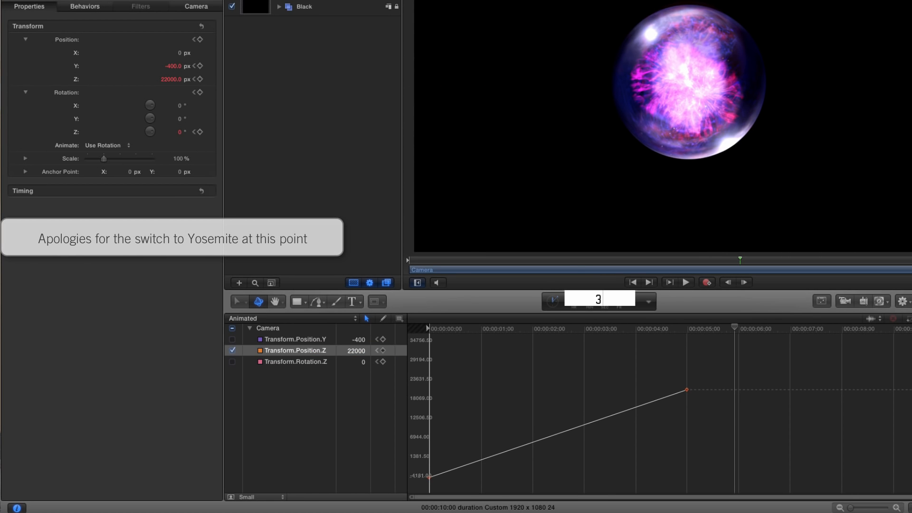
key("Return")
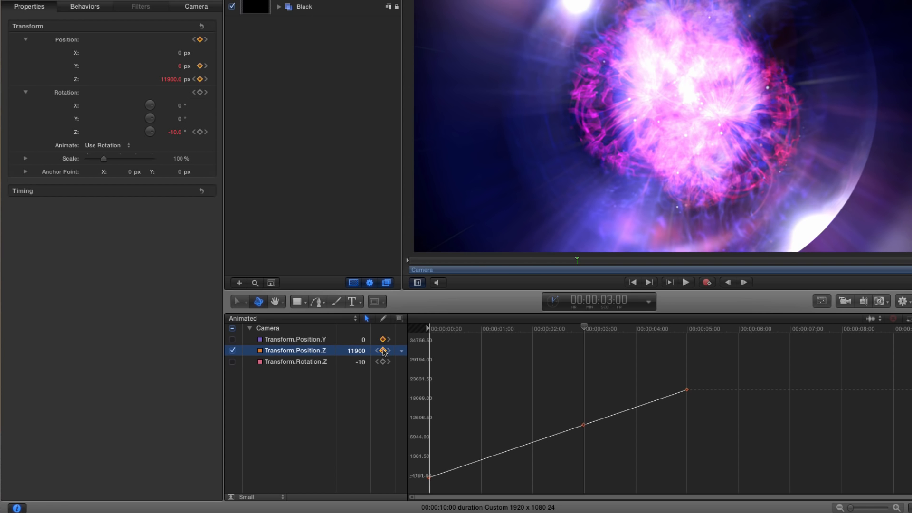
left_click(354, 352)
type("4450")
key("Return")
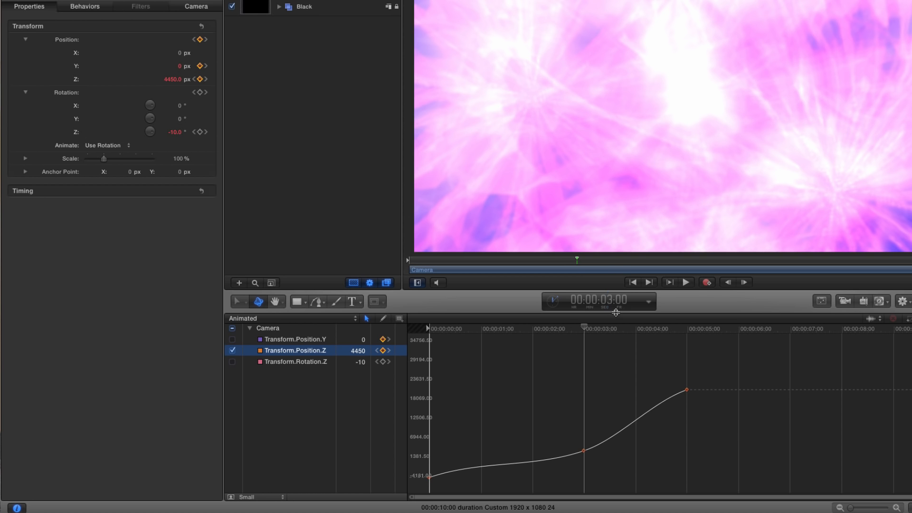
- Reshape the Z position curve with the first and last keyframes' handles into a gradually steepening curve, and close the Keyframe Editor
left_click_drag(620, 281, 622, 172)
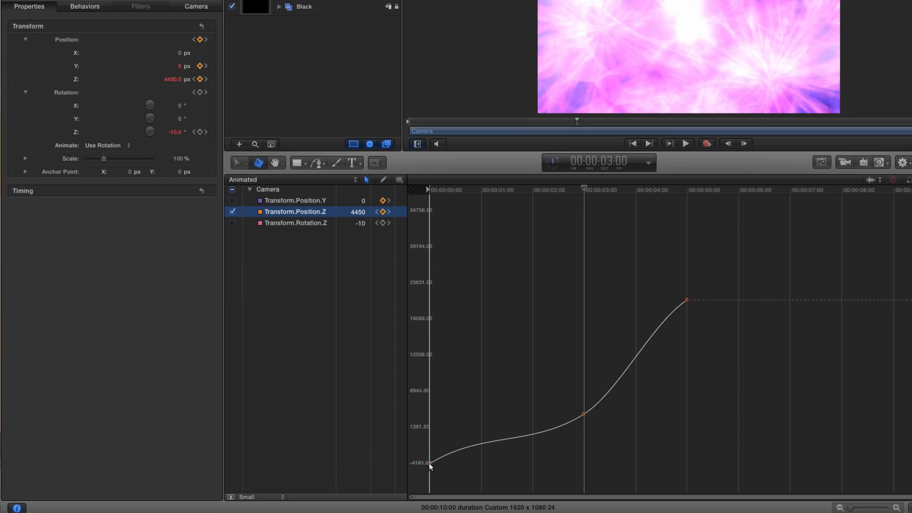
left_click(429, 462)
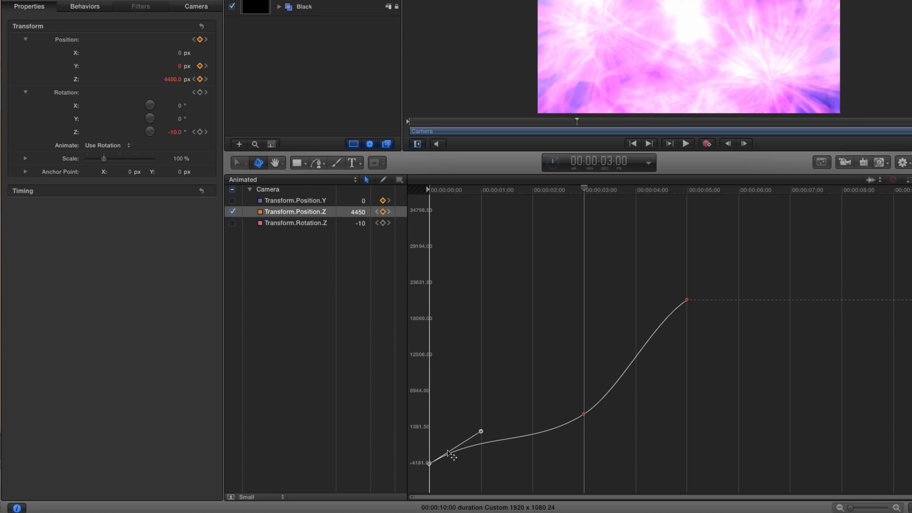
left_click_drag(482, 432, 498, 452)
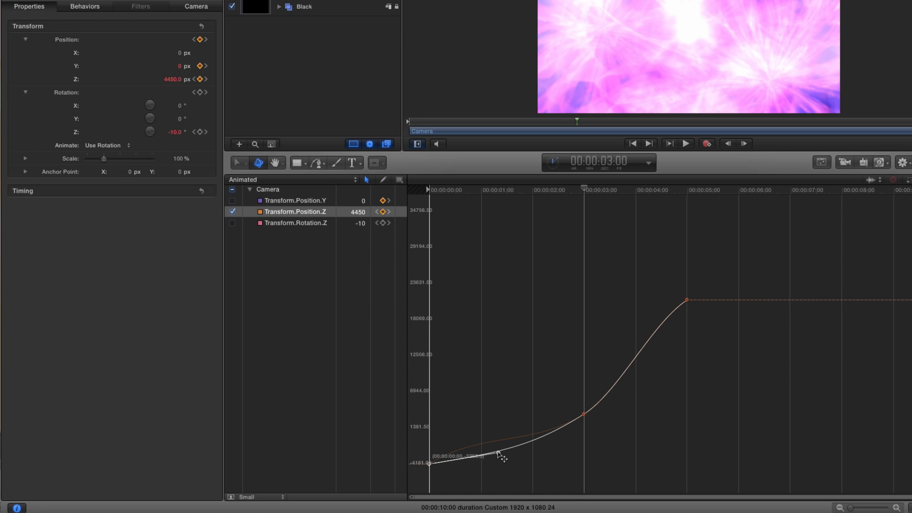
left_click_drag(498, 453, 498, 454)
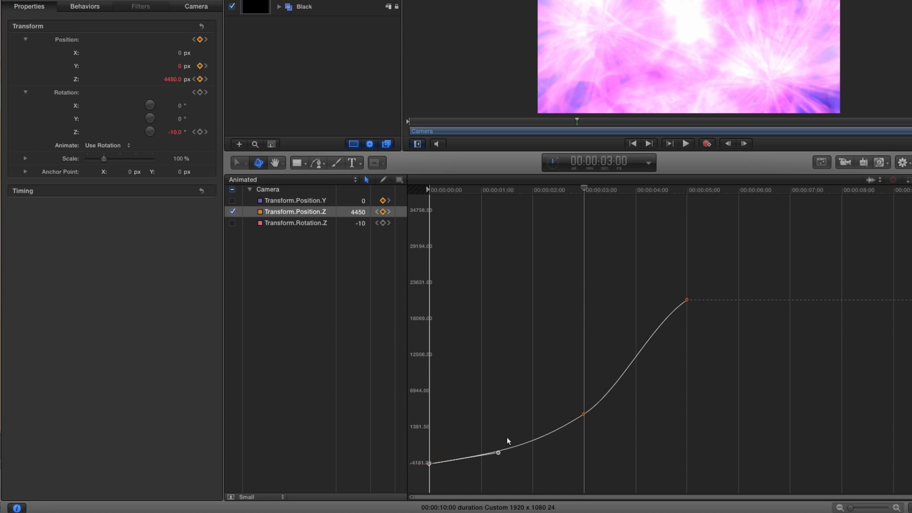
left_click(687, 301)
left_click_drag(655, 323, 662, 337)
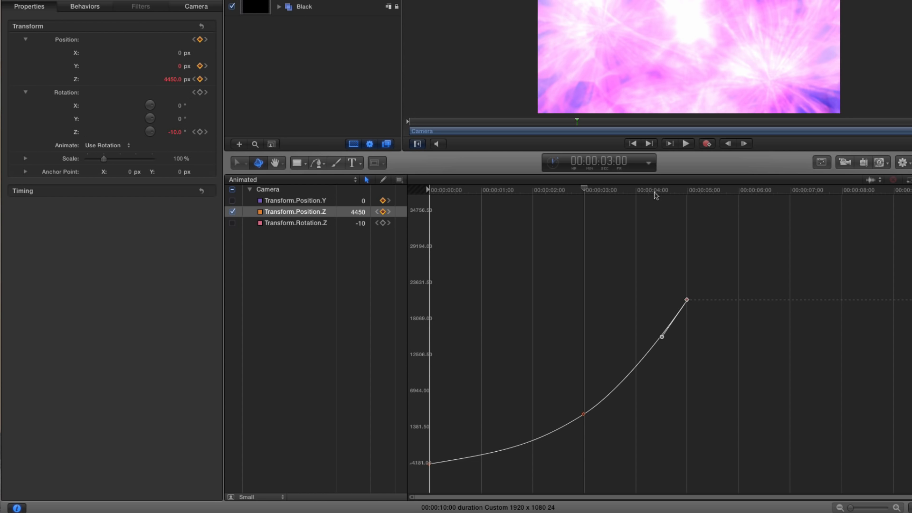
key("super+8")
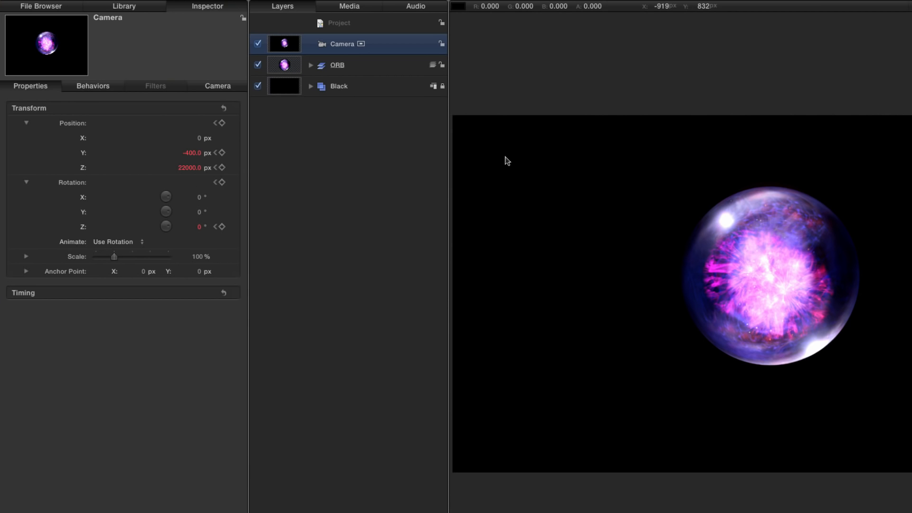
- Add a new group above the camera at project level and name it Particles
left_click(372, 25)
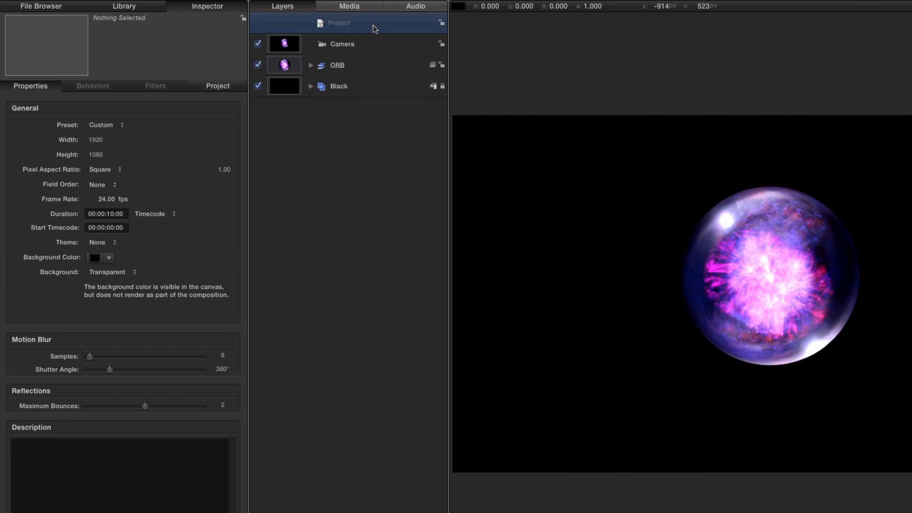
key("super+shift+n")
double_click(344, 44)
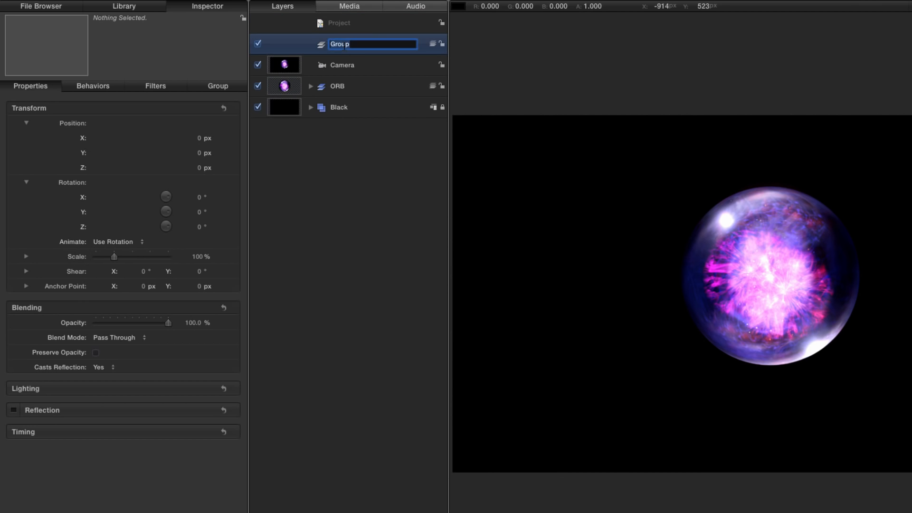
type("Particles")
key("Return")
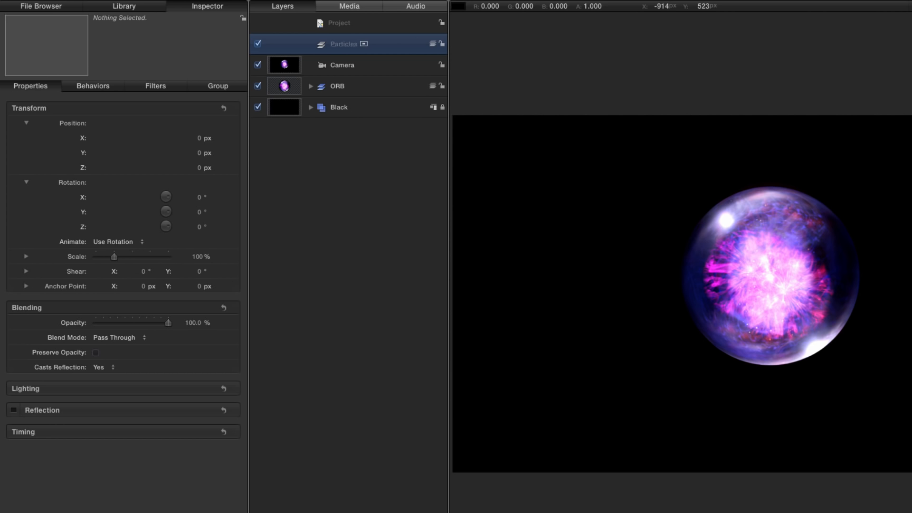
- Add the Blurry Sparks emitter from the Pyro particle emitters to the Particles group
key("super+2")
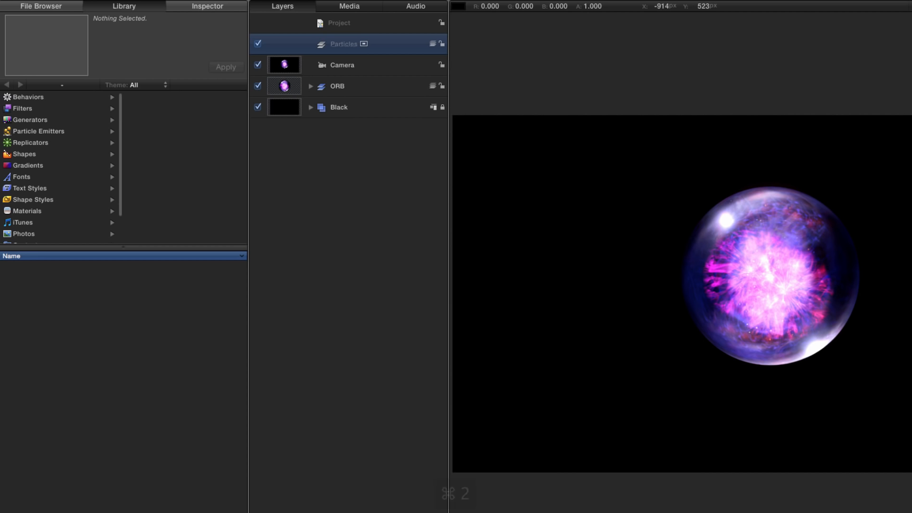
left_click(33, 132)
left_click(144, 144)
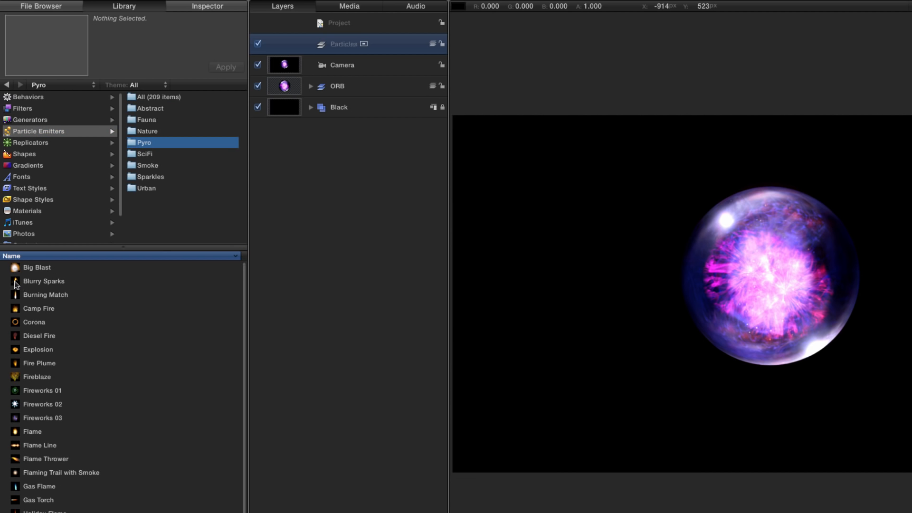
left_click_drag(15, 281, 340, 46)
- Enable 3D for the Blurry Sparks emitter and set its shape to Box
key("super+3")
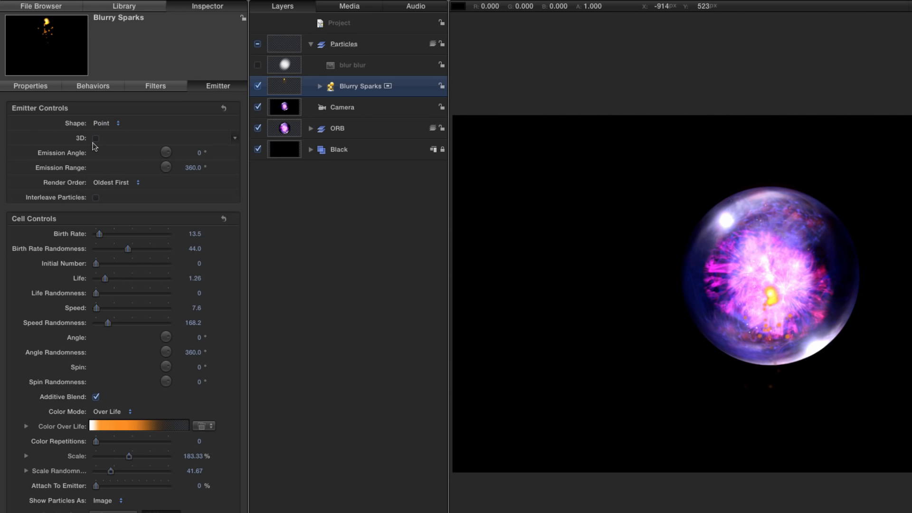
left_click(95, 138)
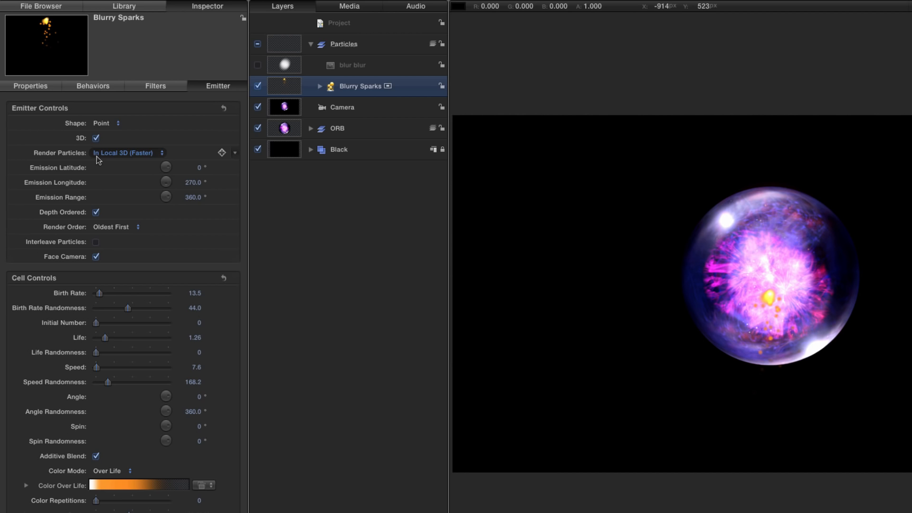
left_click(101, 123)
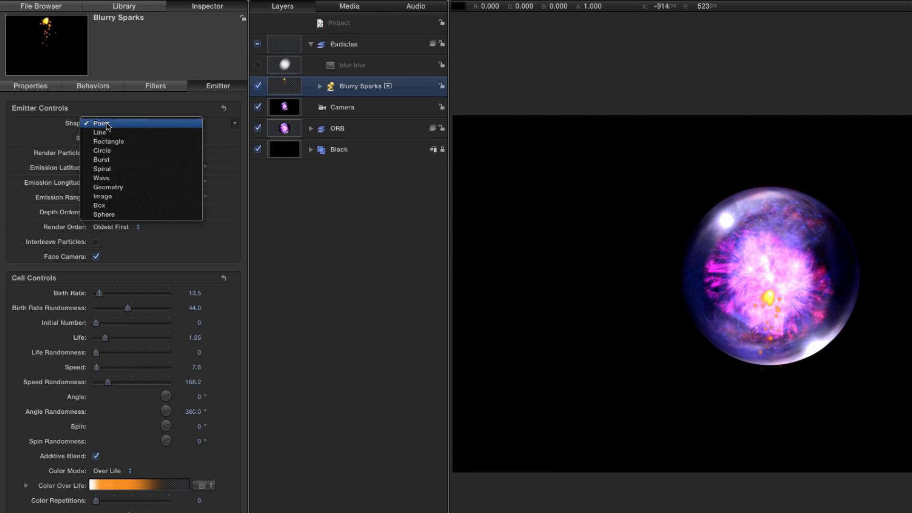
left_click(123, 207)
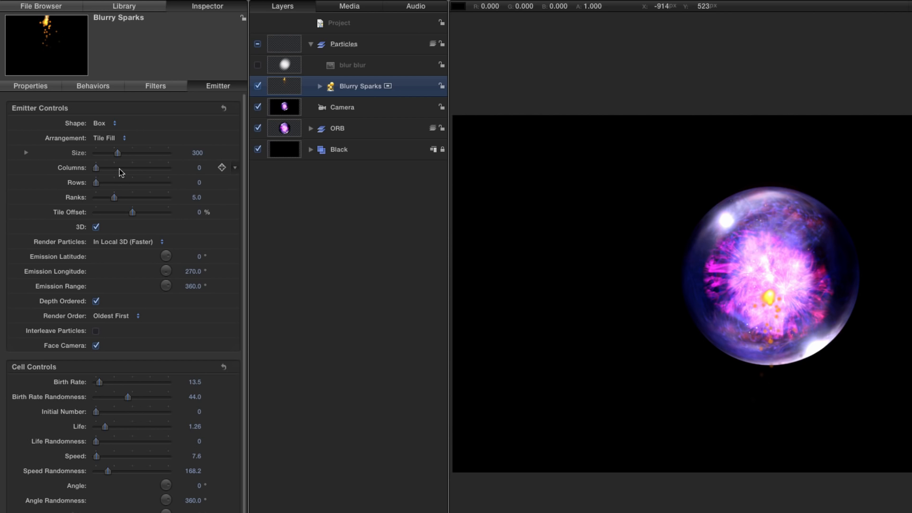
- Set the box emitter's width to 1920, height to 1080 and depth to 18000, and its arrangement to Random Fill
left_click(26, 152)
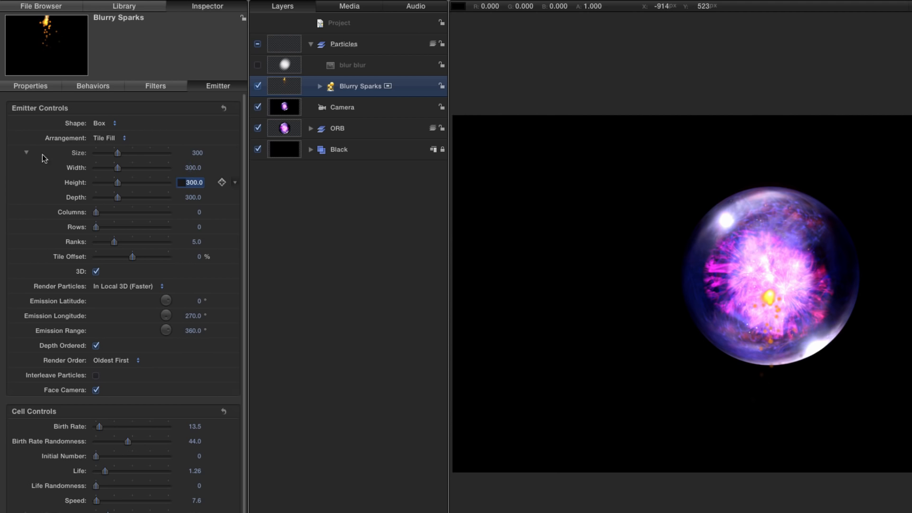
left_click(193, 168)
type("19")
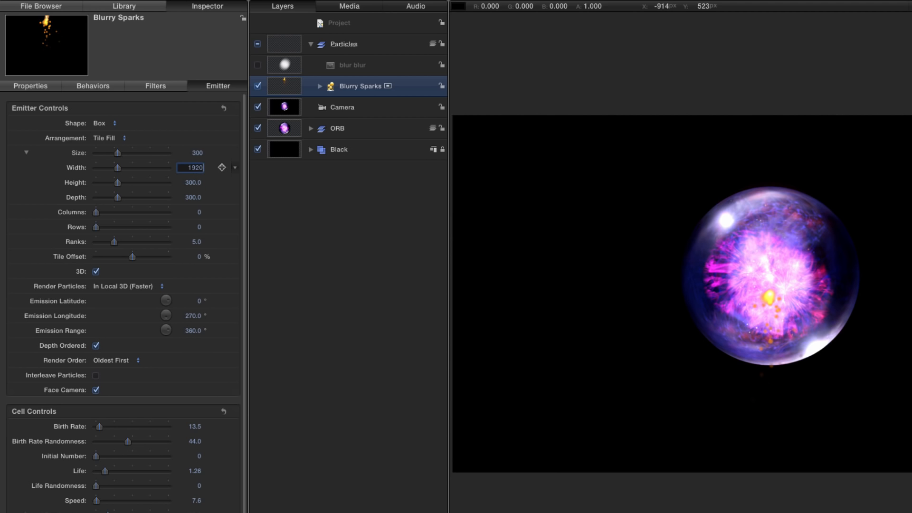
type("20")
key("Tab")
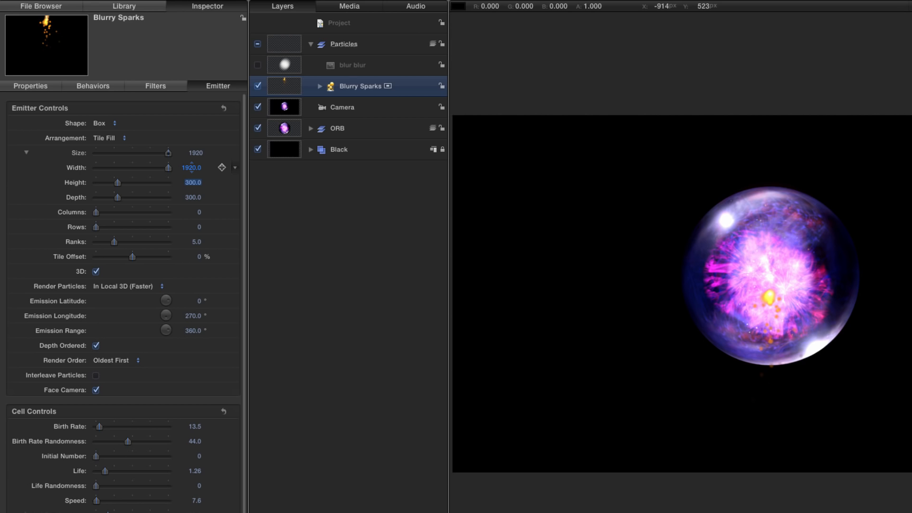
type("1080")
key("Tab")
type("18")
key("Return")
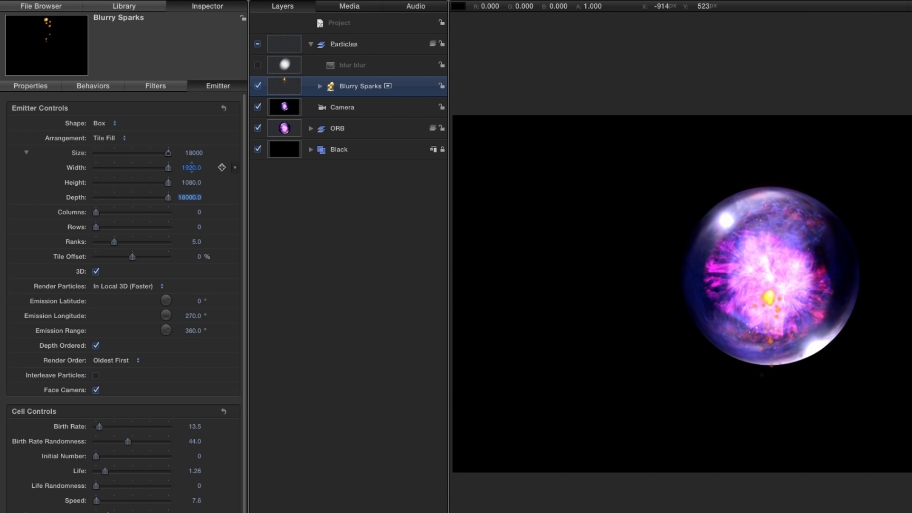
left_click(97, 138)
left_click(107, 150)
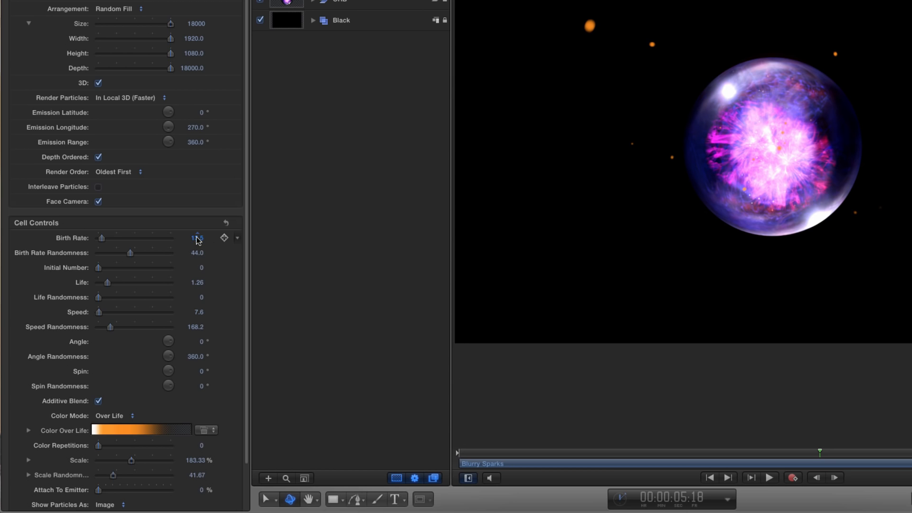
- Set the emitter's Birth Rate and Birth Rate Randomness to 0
left_click(198, 239)
type("0")
key("Tab")
type("0")
key("Return")
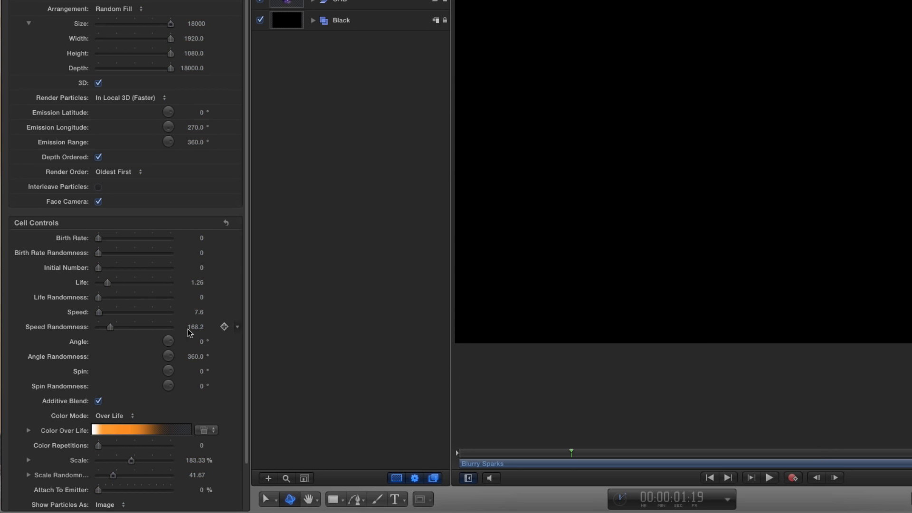
- Set the emitter's Initial Number to 1750 and Life to 10
left_click(203, 268)
type("1750")
key("Return")
left_click(196, 283)
type("10")
key("Return")
- Set the particles' Speed to 10 and Speed Randomness to 30
left_click(195, 313)
type("10")
key("Tab")
type("30")
key("Return")
- Set the particles' Scale to 100% and Scale Randomness to 10
left_click_drag(247, 451, 242, 508)
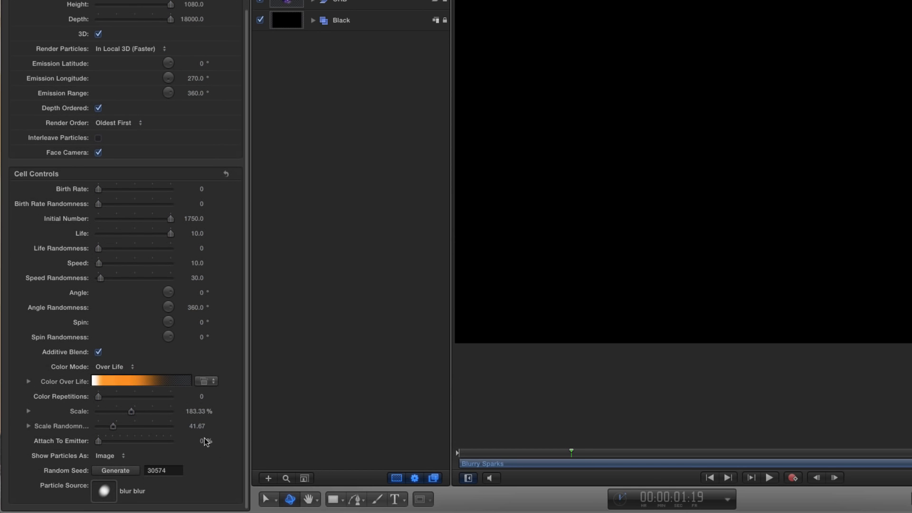
left_click(196, 412)
type("100")
key("Tab")
type("10")
key("Return")
- Recolor the first orange tag of the Color Over Life gradient light blue and duplicate it beyond the remaining orange tag
left_click(29, 381)
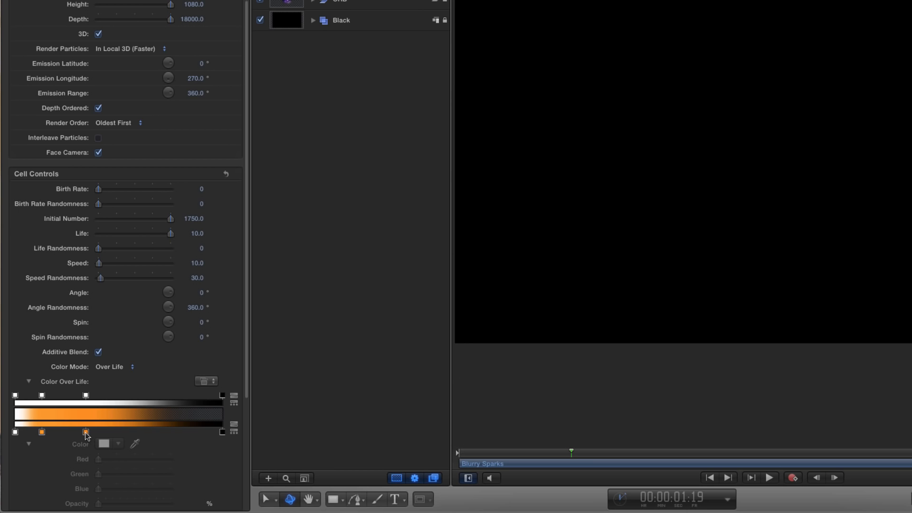
left_click(42, 432)
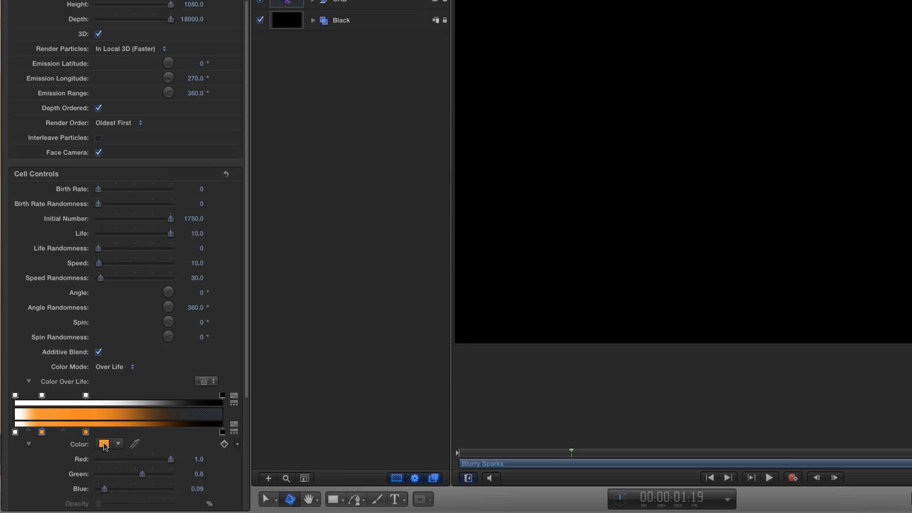
left_click(104, 445)
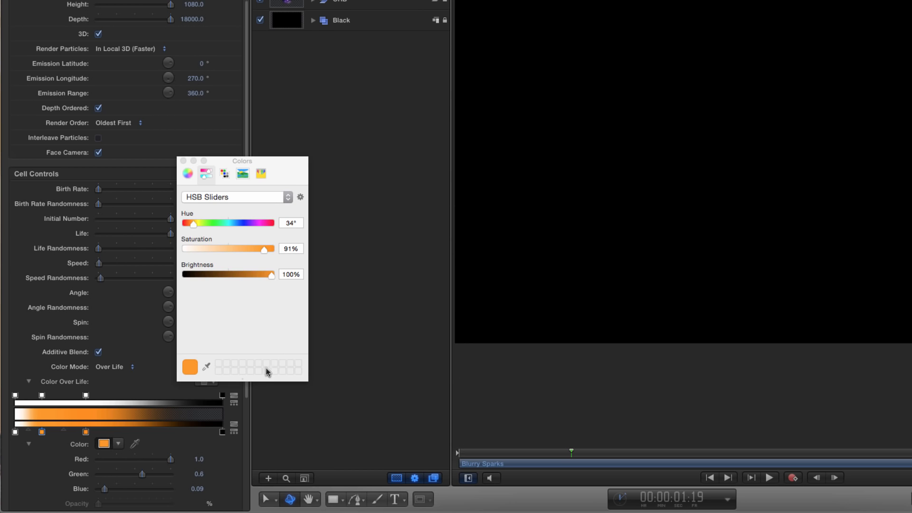
left_click(188, 174)
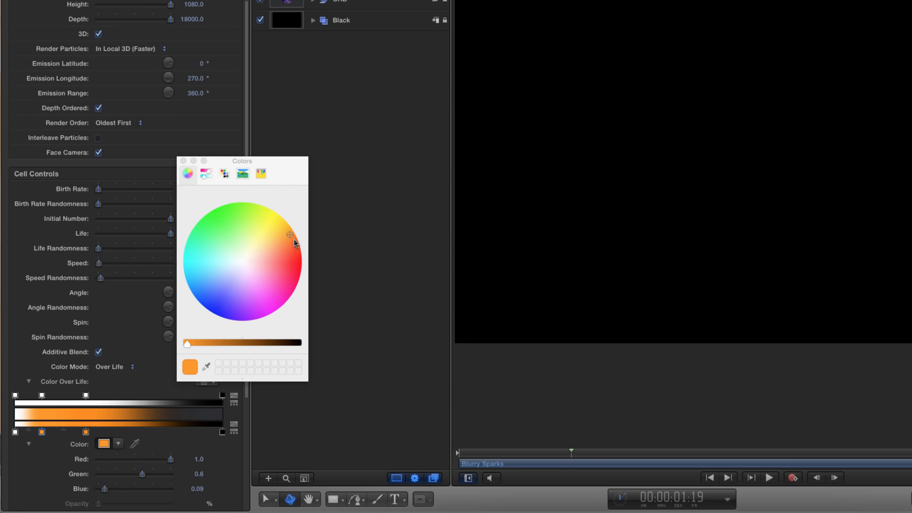
mouse_move(288, 232)
left_mouse_down()
mouse_move(220, 302)
mouse_move(217, 296)
left_mouse_up()
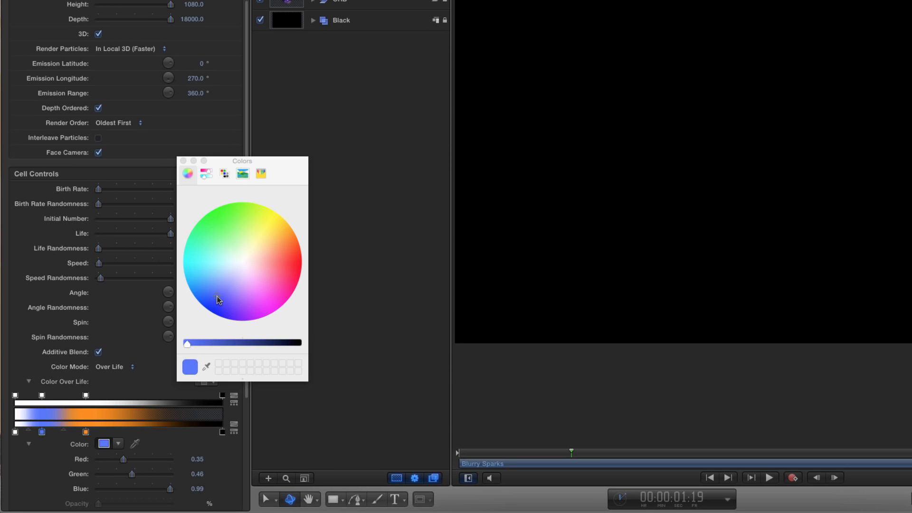
left_click(184, 161)
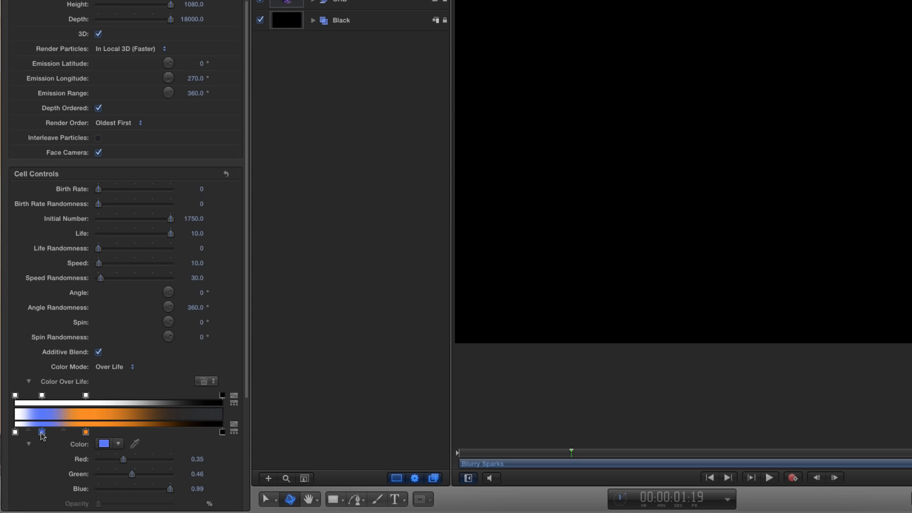
left_click_drag(41, 434, 130, 434)
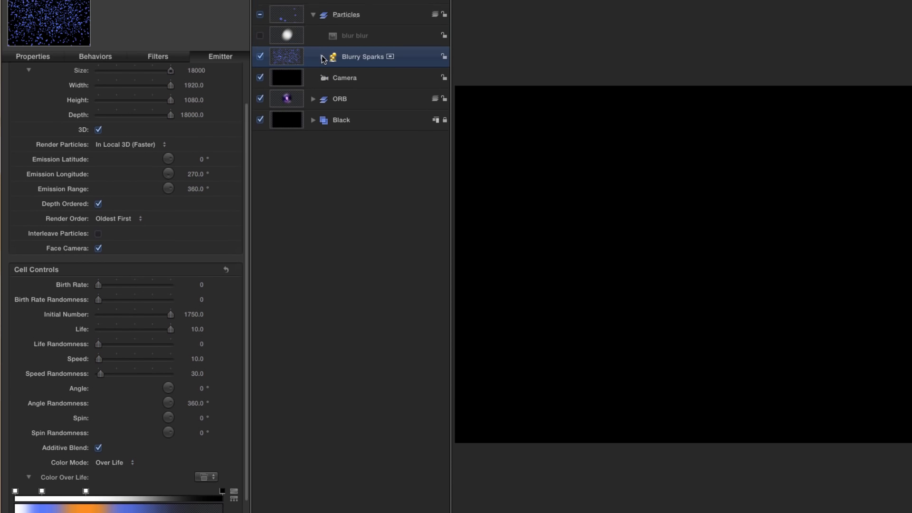
- Delete the Scale Over Life and Gravity behaviors from the emitter's blur blur cell
left_click(322, 86)
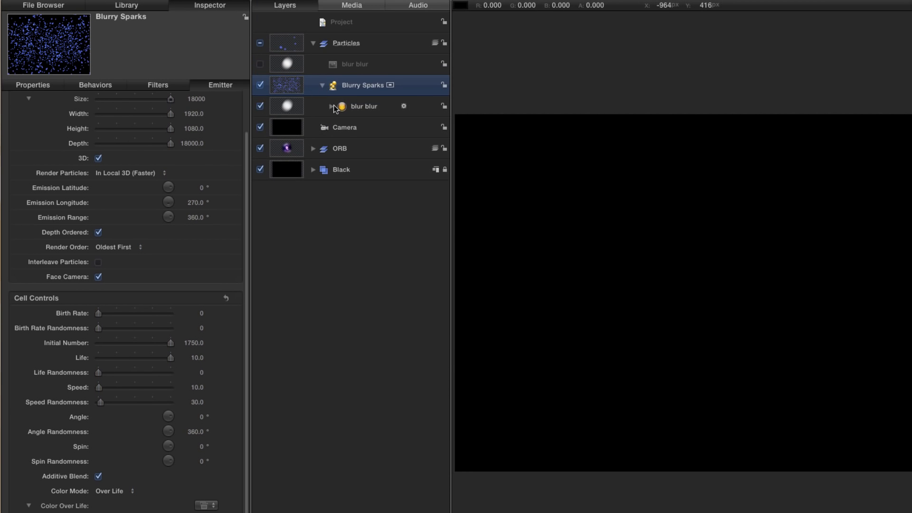
left_click(331, 106)
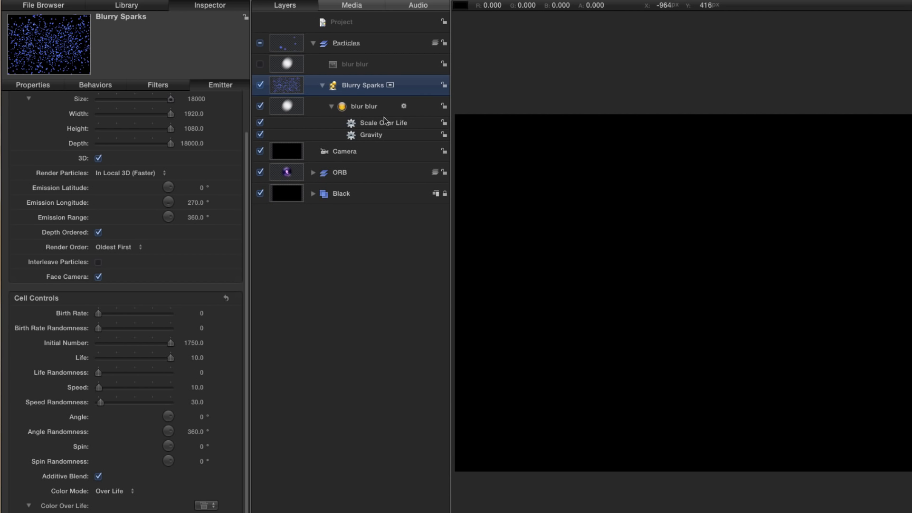
left_click(386, 124)
left_click(372, 137, "shift")
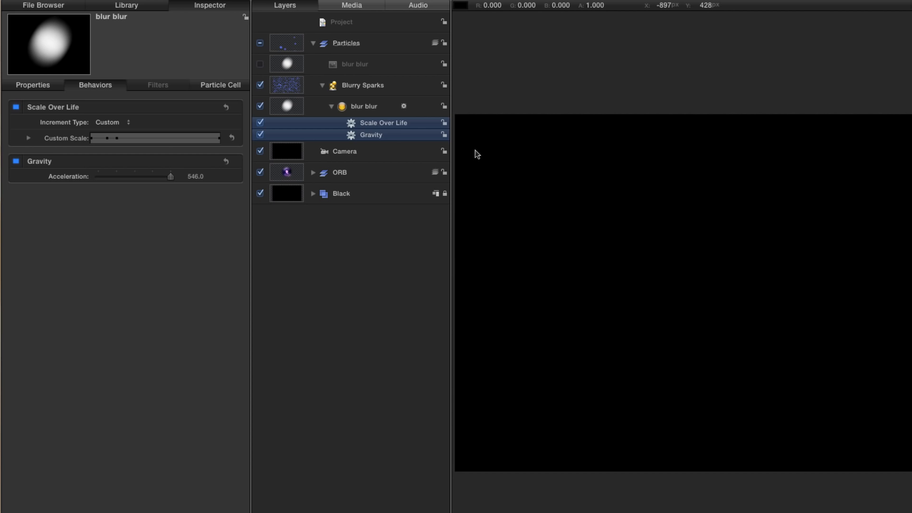
key("Delete")
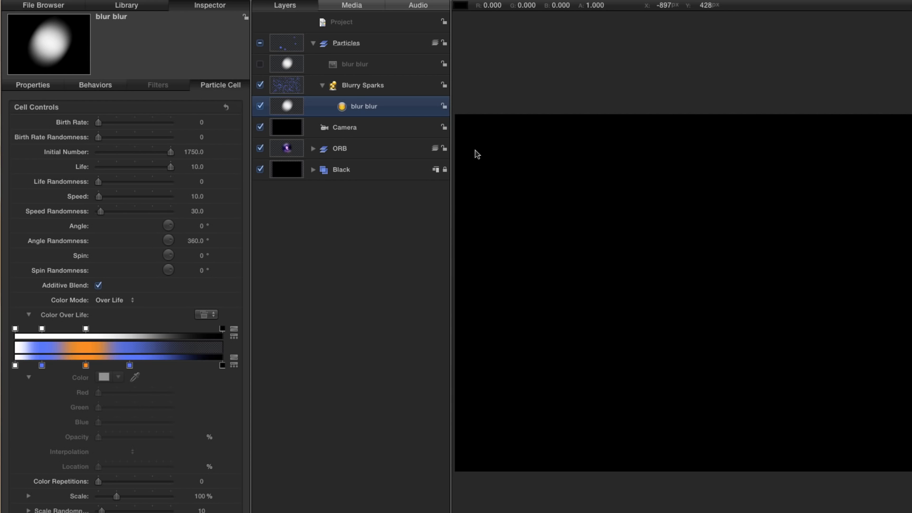
- Set the Blurry Sparks emitter's Y position to 0 and Z position to 8000 px
left_click(286, 85)
key("F1")
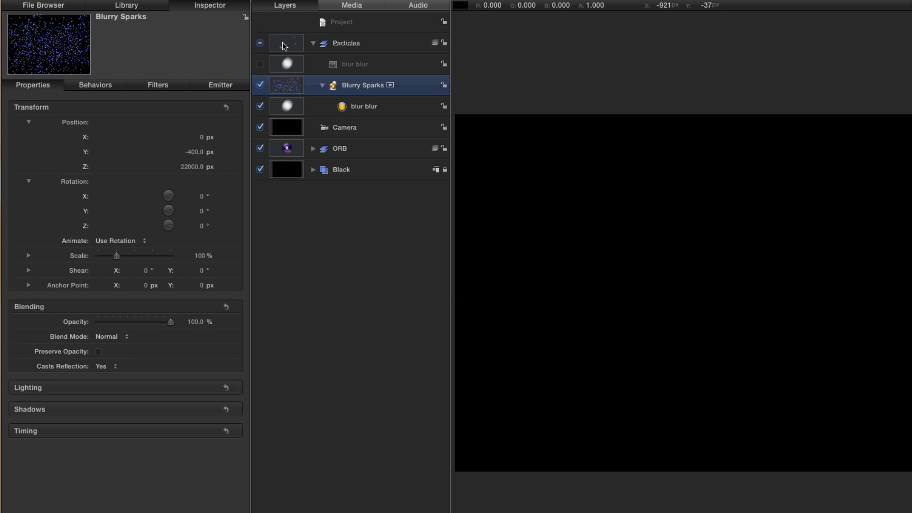
left_click(193, 152)
type("0")
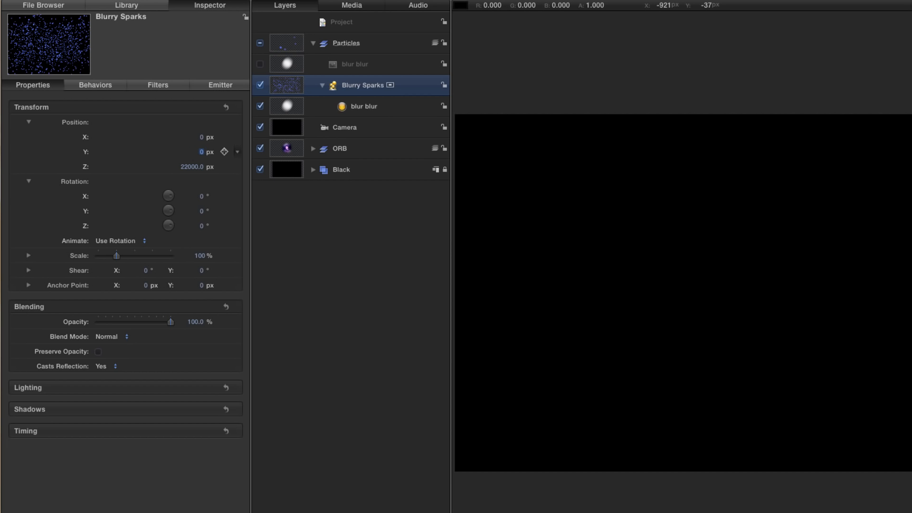
key("Tab")
type("8")
key("Return")
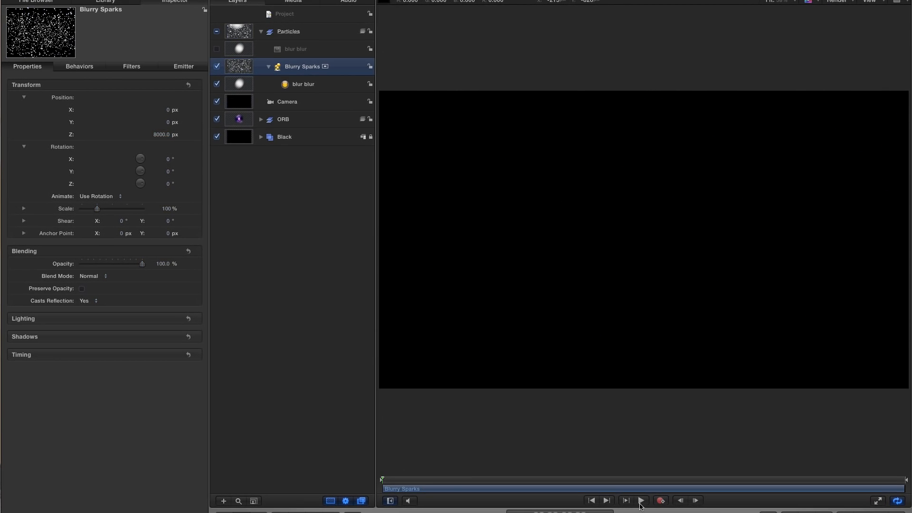
- Play back the particle animation and set the Blurry Sparks emitter's blend mode to Linear Dodge
left_click(641, 503)
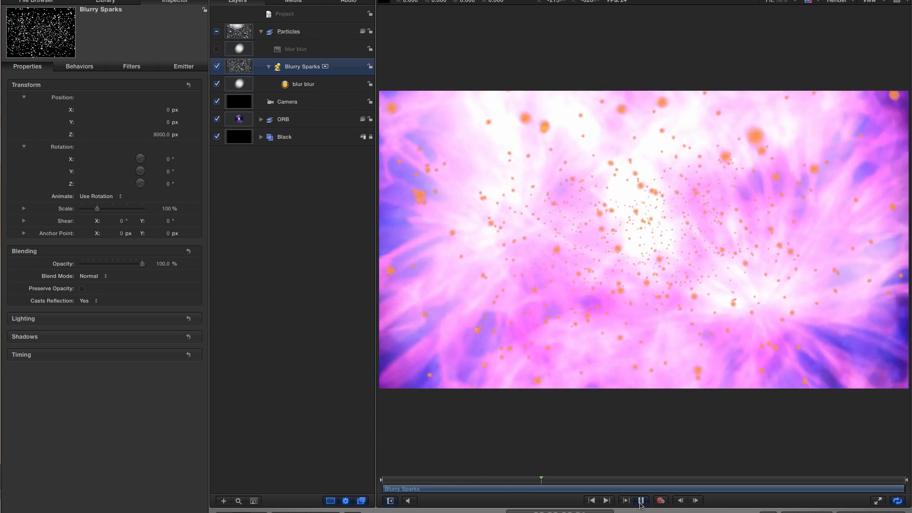
left_click(641, 502)
left_click_drag(542, 483, 524, 483)
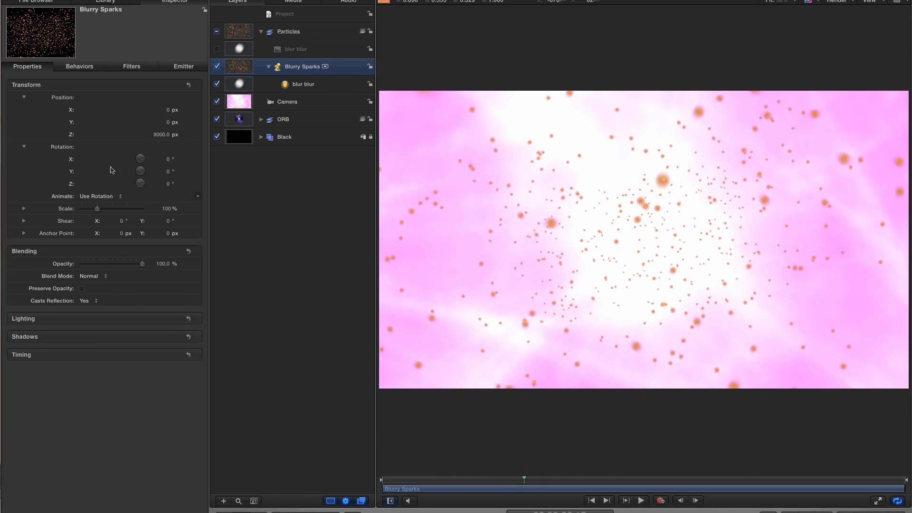
left_click(93, 277)
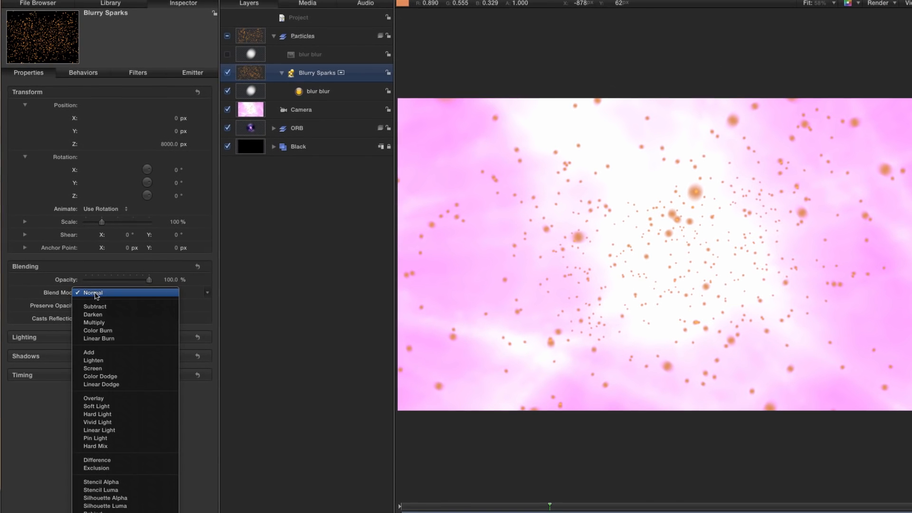
left_click(108, 385)
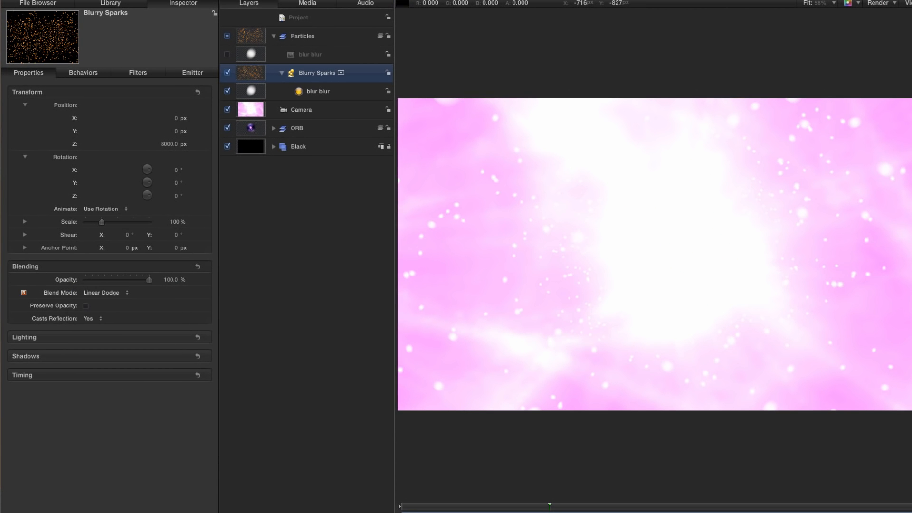
- Trim the Blurry Sparks emitter to end at 00:00:03:15
mouse_move(550, 506)
left_mouse_down()
mouse_move(526, 507)
mouse_move(599, 509)
left_mouse_up()
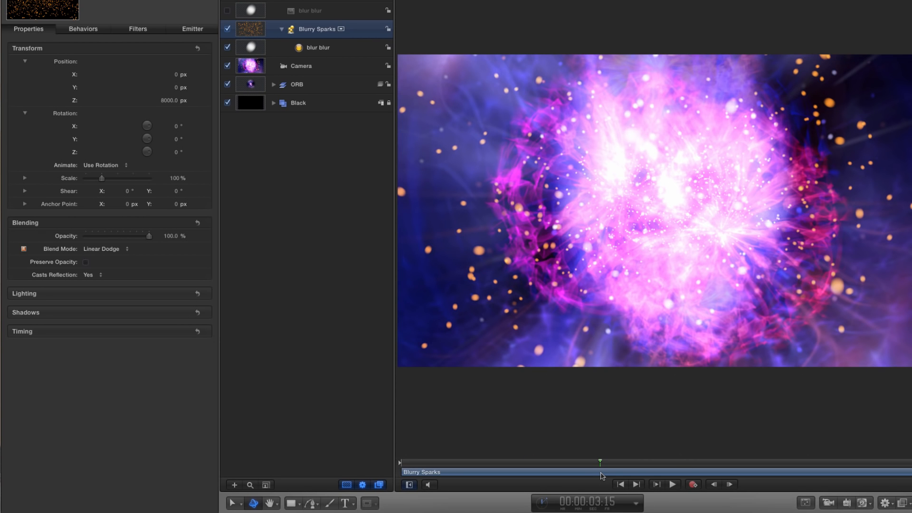
key("o")
- Add the Fade In/Fade Out behavior to the Blurry Sparks emitter and set its Fade In Time to 0
key("super+2")
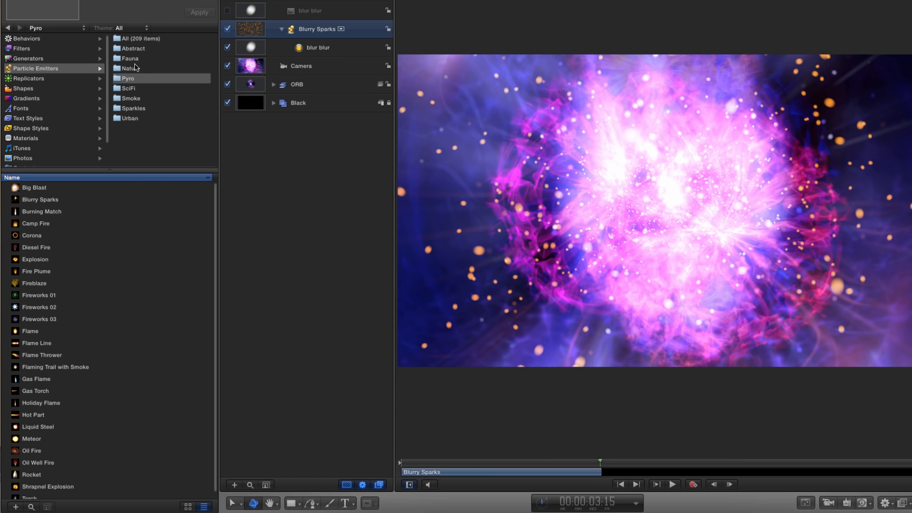
left_click(22, 38)
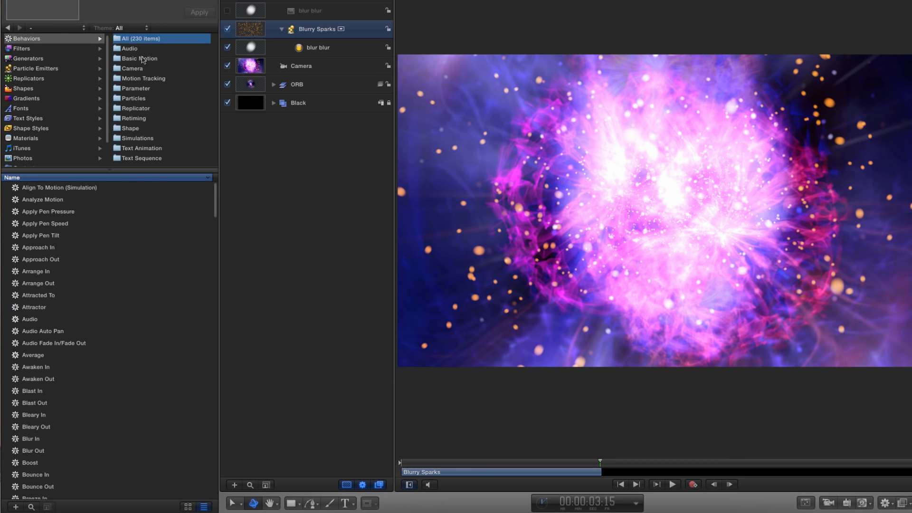
left_click(143, 59)
left_click_drag(19, 188, 248, 28)
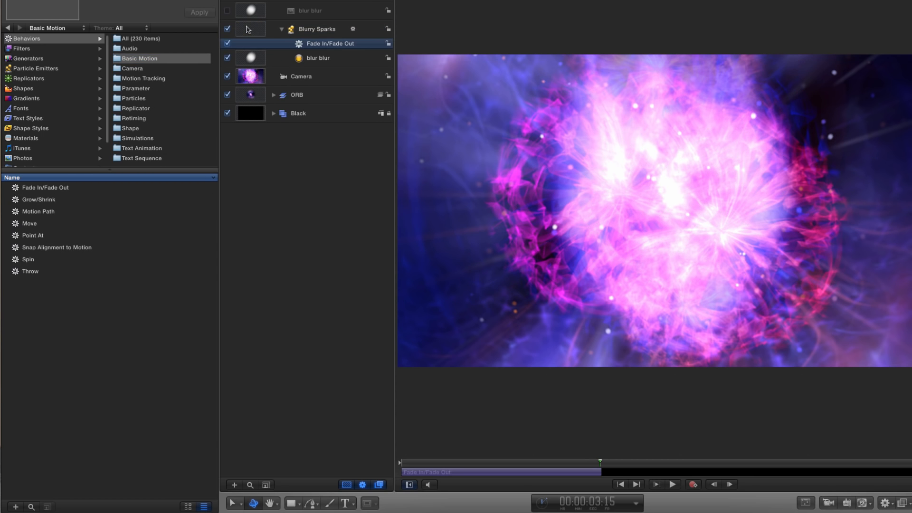
key("F2")
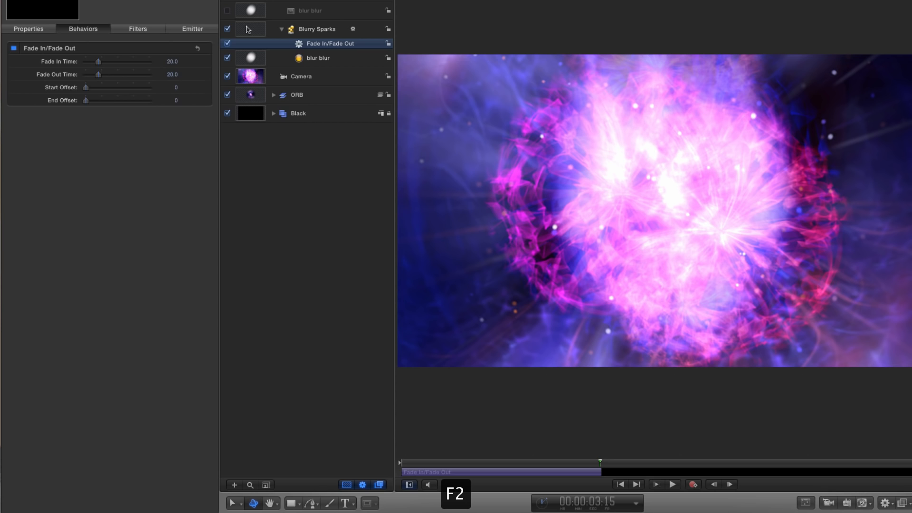
left_click_drag(99, 62, 2, 59)
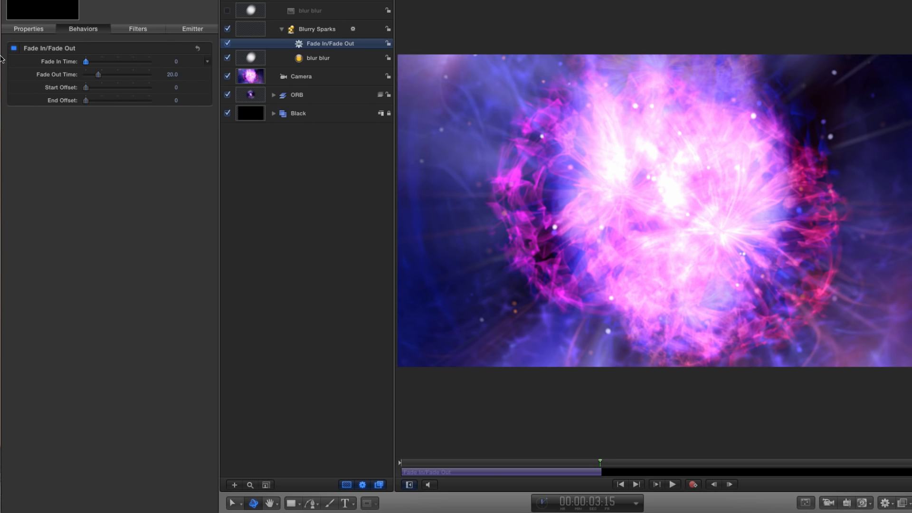
- Set the Fade In/Fade Out behavior's Fade Out Time to 12 and play back the sparks around their end to check the fade
left_click(169, 75)
type("12")
key("Return")
left_click(599, 462)
left_click_drag(598, 463, 529, 463)
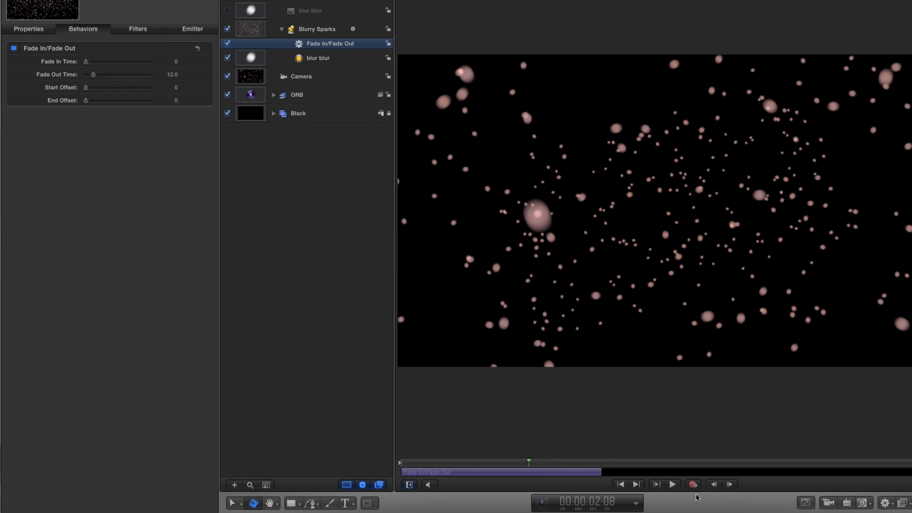
left_click(673, 484)
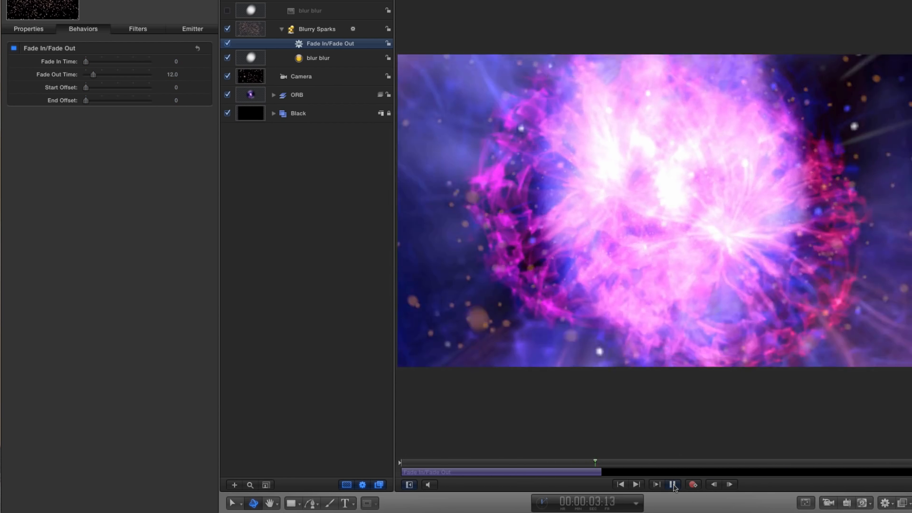
left_click(673, 484)
left_click_drag(589, 462, 493, 464)
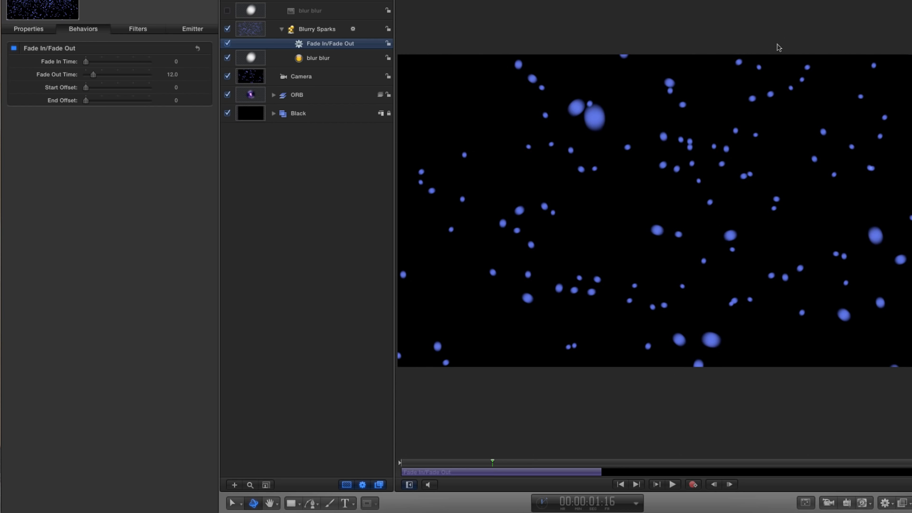
- Set the Blurry Sparks emitter's Life to 0 and Life Randomness to 10, and scrub the timeline to check the particles
left_click(258, 30)
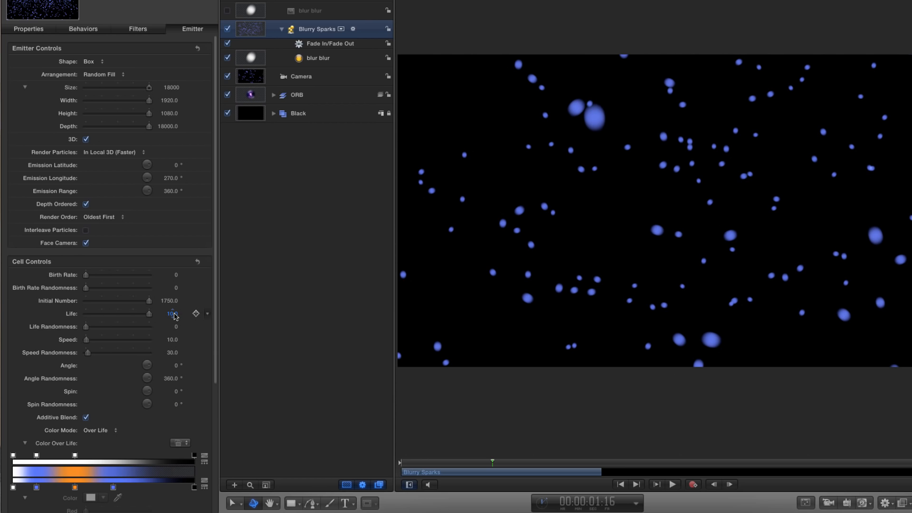
left_click(173, 314)
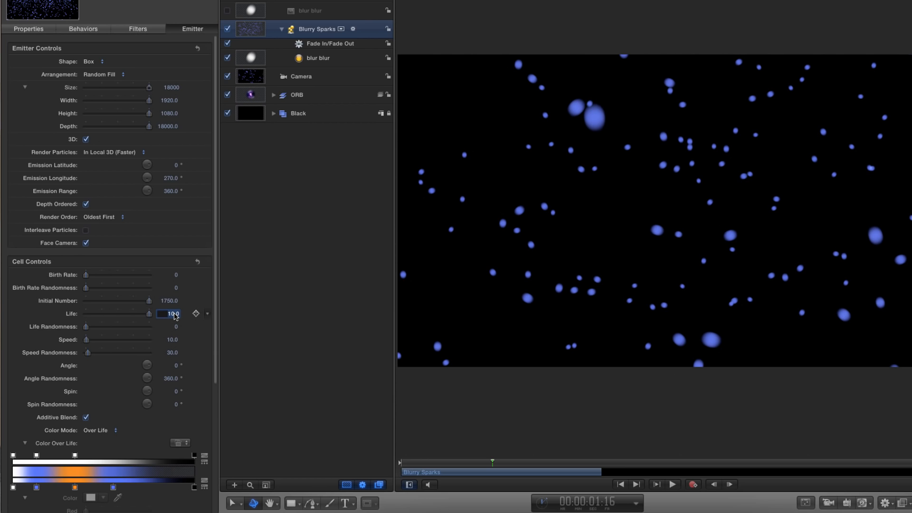
type("0")
key("Return")
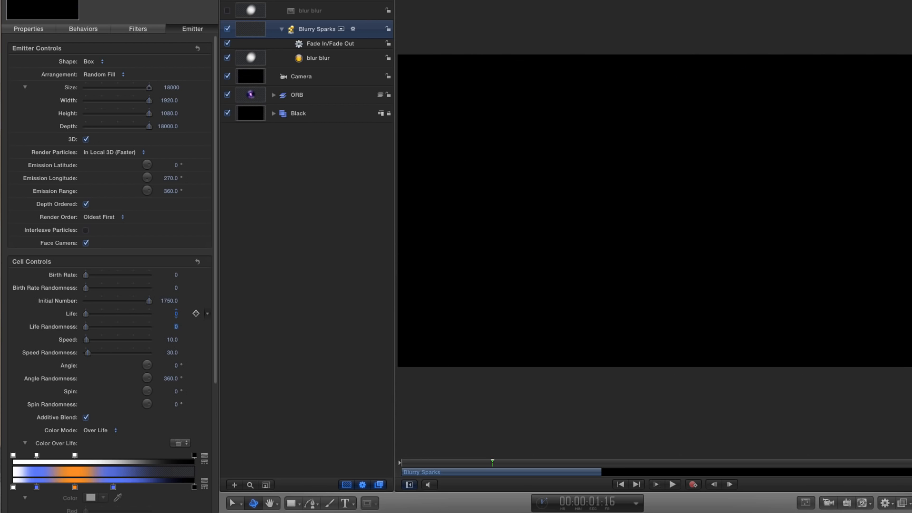
type("1")
key("Return")
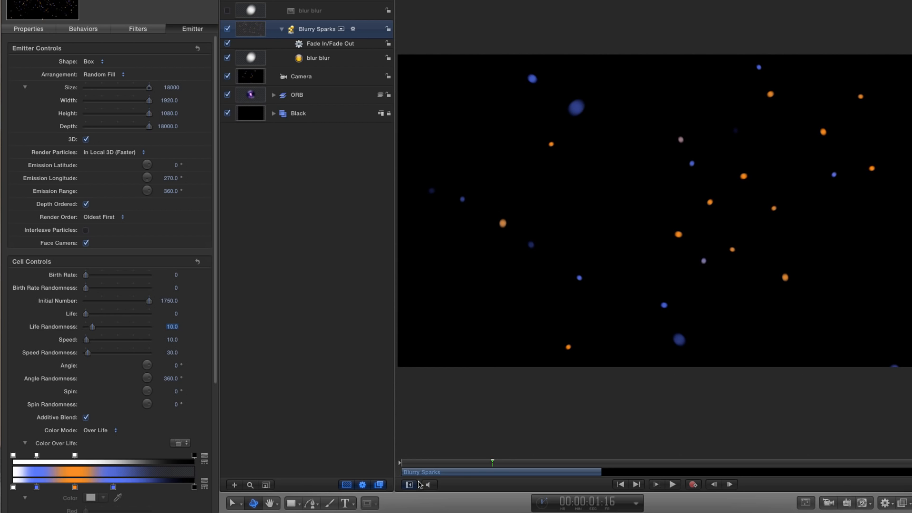
left_click(481, 464)
left_click_drag(482, 464, 518, 470)
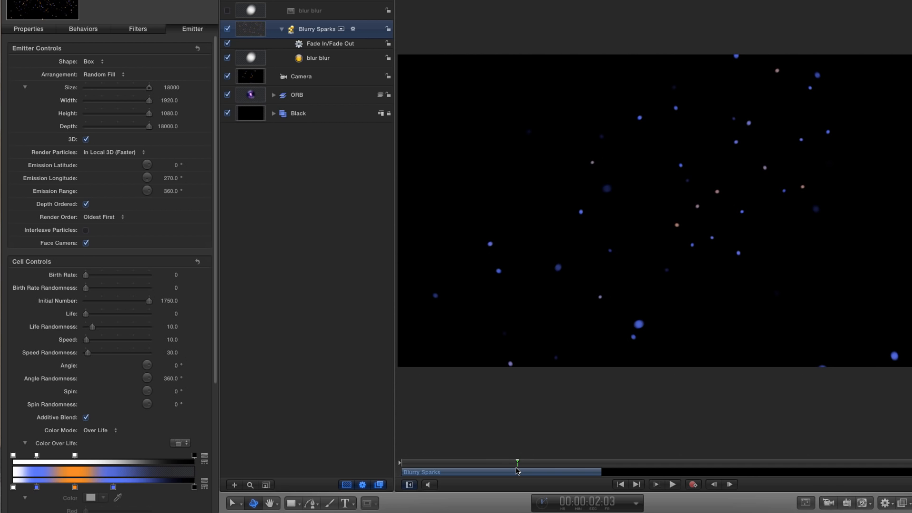
- Set the Blurry Sparks emitter's Color Repetitions to 1 and scrub through the frames to check the particle colors
left_click_drag(216, 362, 217, 450)
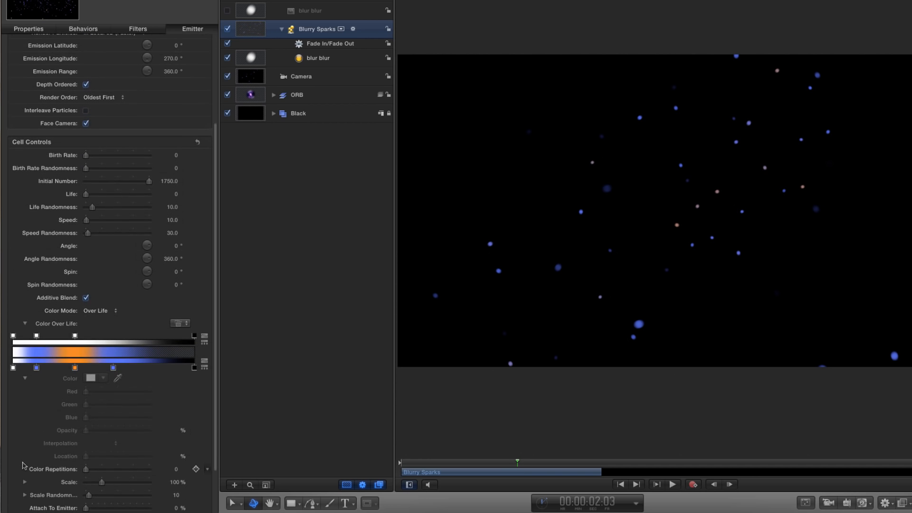
left_click(176, 470)
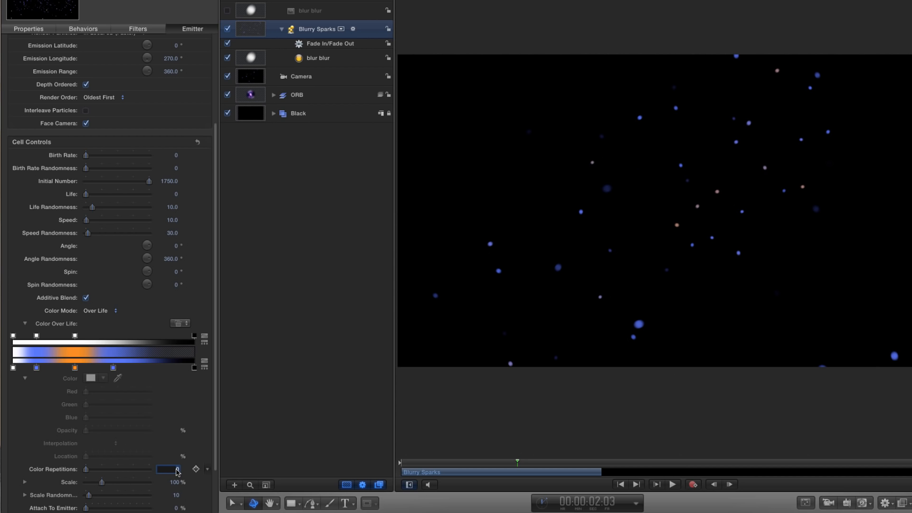
type("1")
key("Return")
left_click_drag(480, 463, 486, 461)
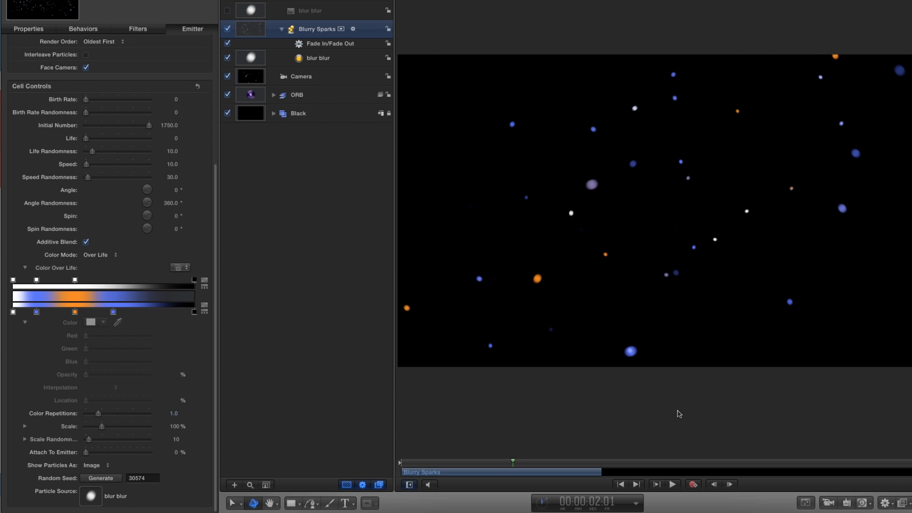
- Preview the sparks with motion blur on at several frames and turn motion blur off again
key("alt+m")
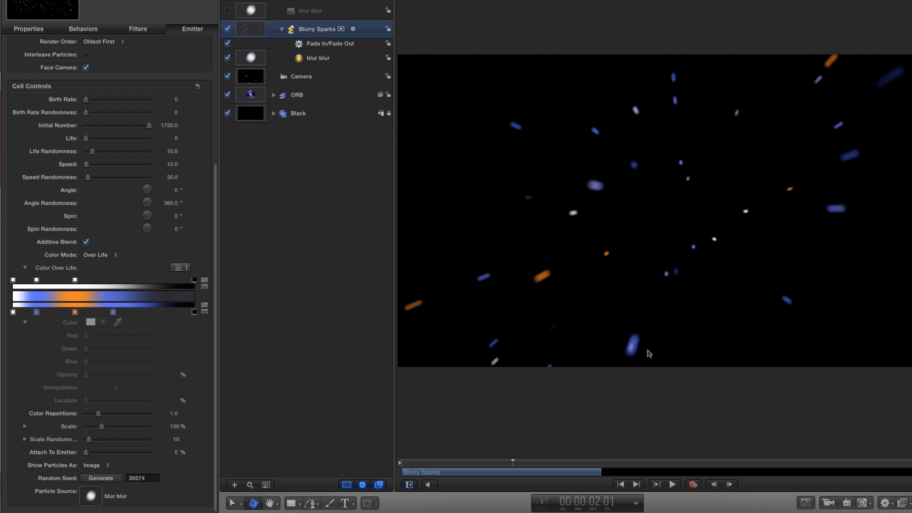
left_click(488, 464)
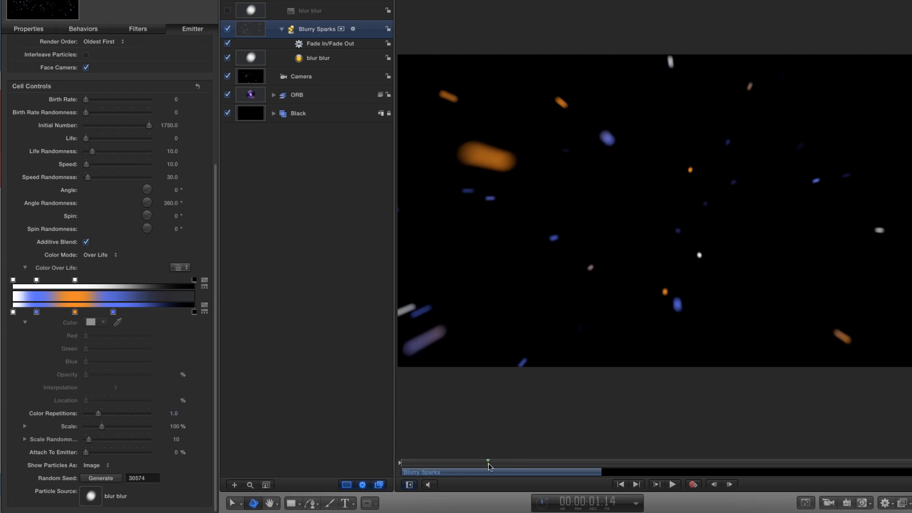
left_click_drag(489, 464, 517, 464)
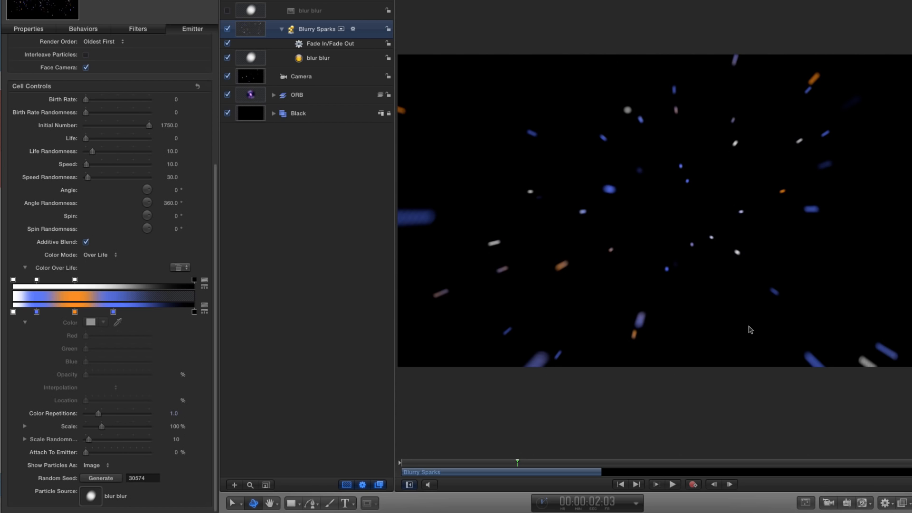
key("alt+m")
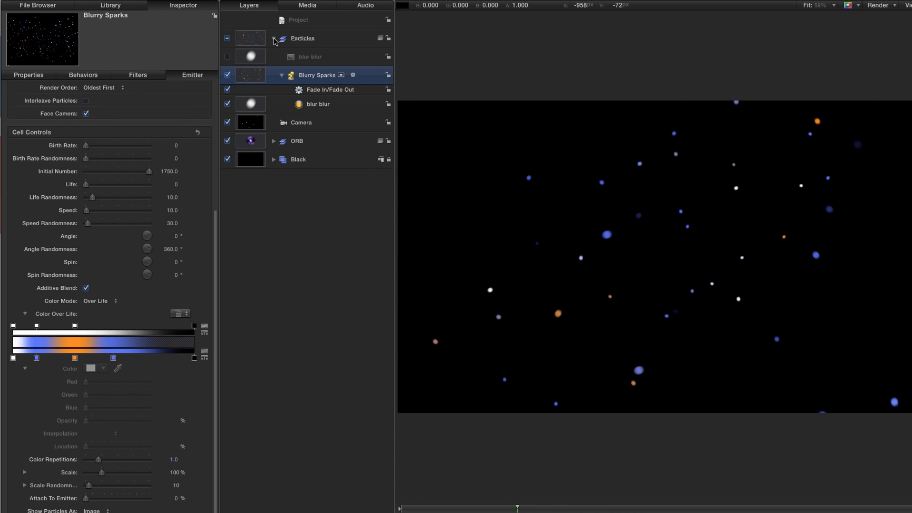
- Collapse the Particles group and create a new project-level group named Clouds above it
left_click(275, 40)
left_click(322, 21)
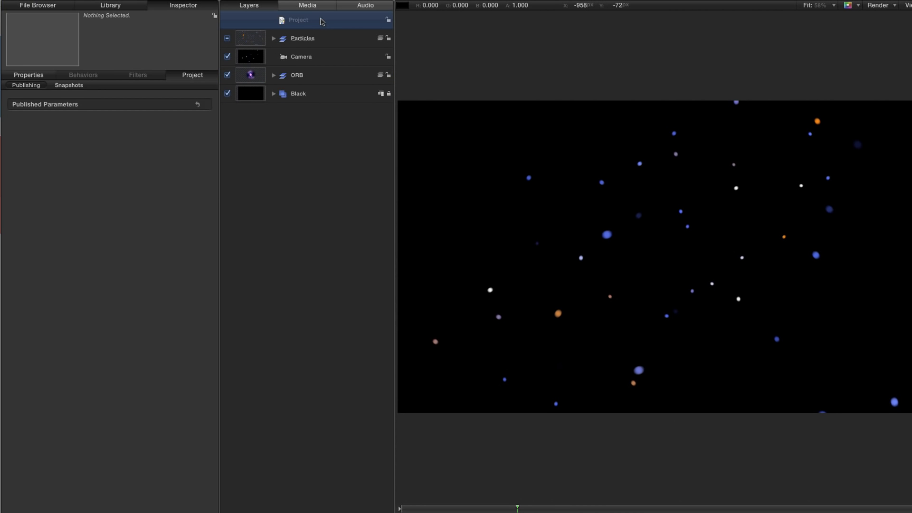
key("shift+super+n")
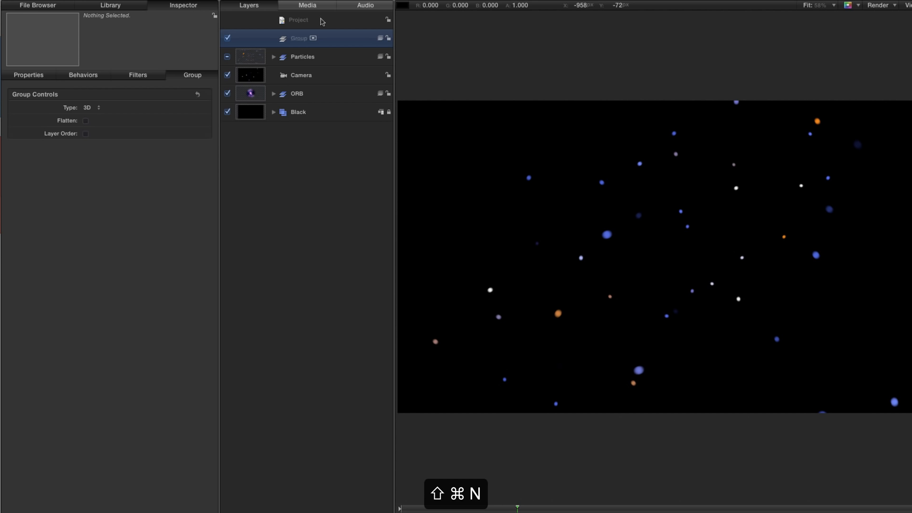
double_click(328, 39)
type("Clou")
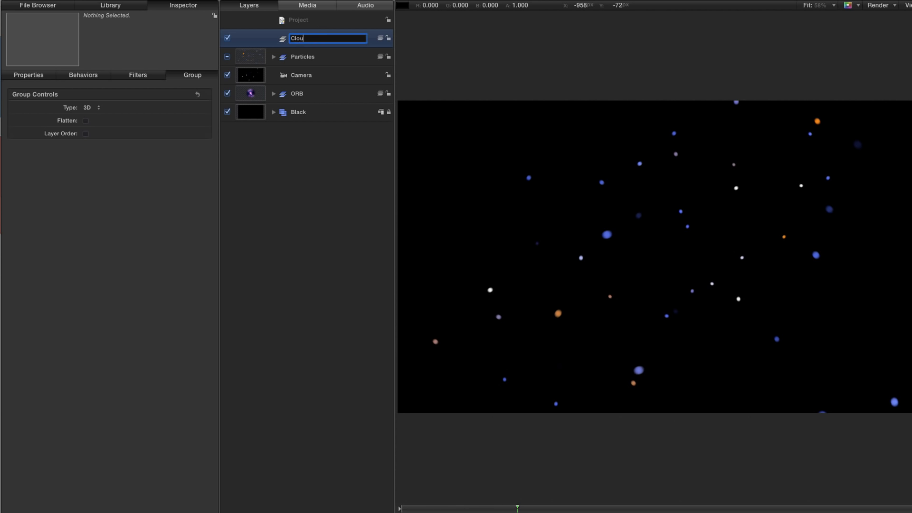
type("ds")
key("Return")
- Add the Clouds generator from the library's Generators collection to the Clouds group
key("super+2")
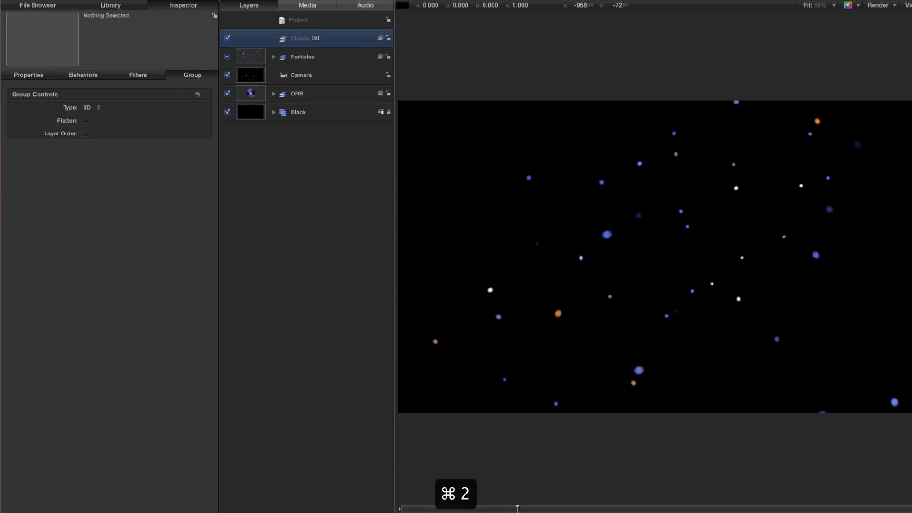
left_click(29, 105)
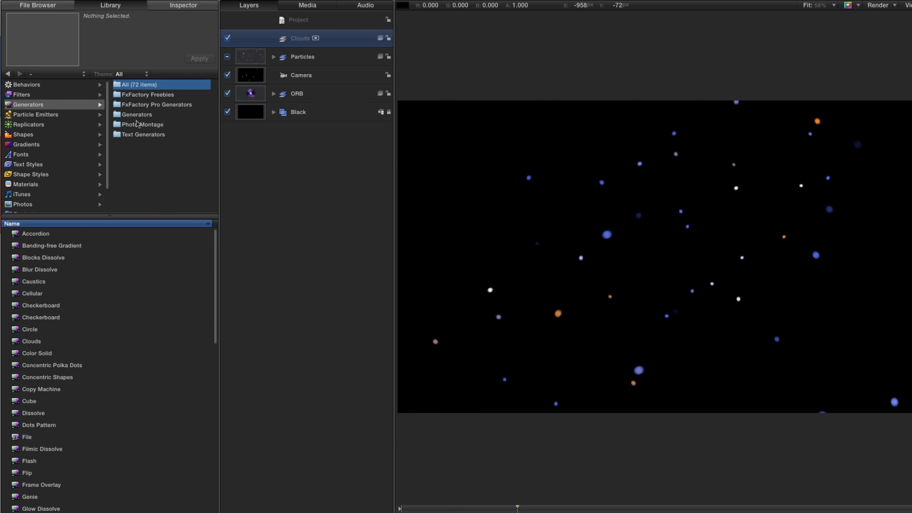
left_click(137, 115)
left_click_drag(31, 269, 293, 42)
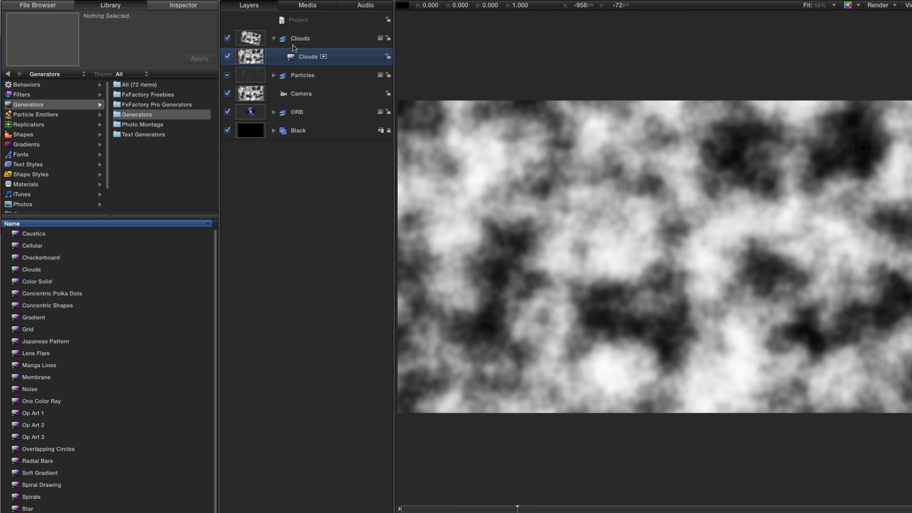
- Add an opacity tag at the 100% end of the Clouds generator's gradient and set the starting opacity tag to 0%
key("F4")
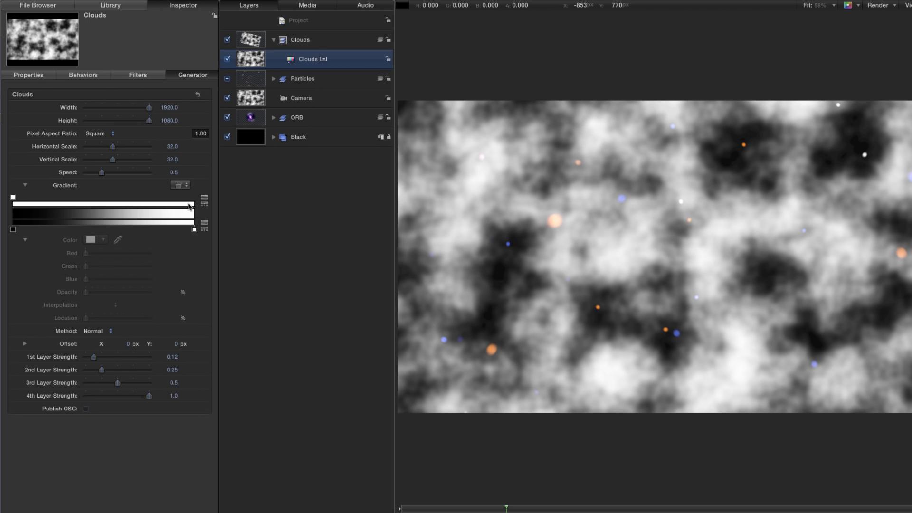
left_click(187, 205)
left_click_drag(187, 200, 197, 200)
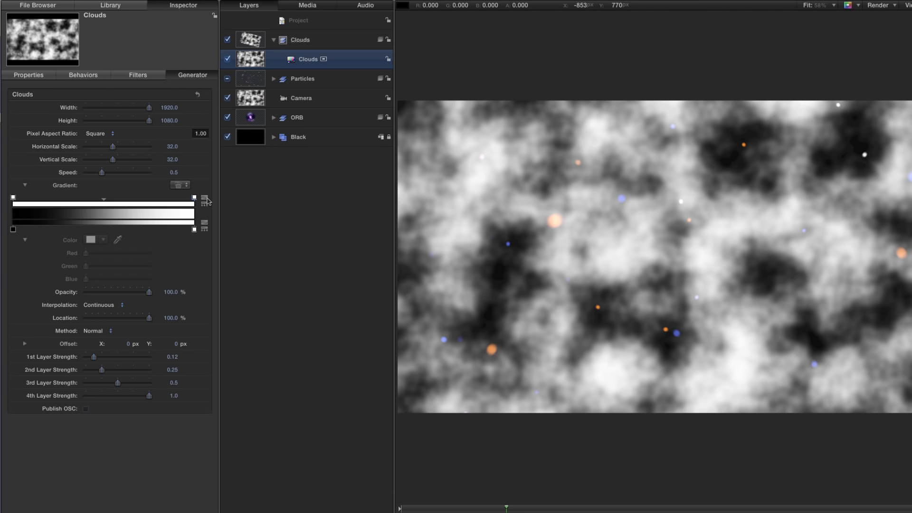
left_click(13, 197)
left_click_drag(150, 292, 38, 293)
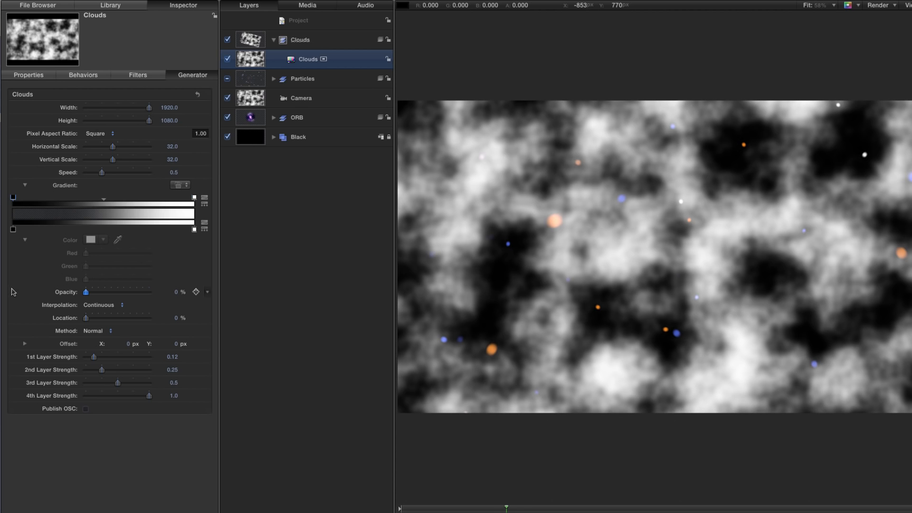
- Change the white end color of the Clouds gradient to a dark blue, about red 0.11, green 0.14, blue 0.49
left_click(194, 230)
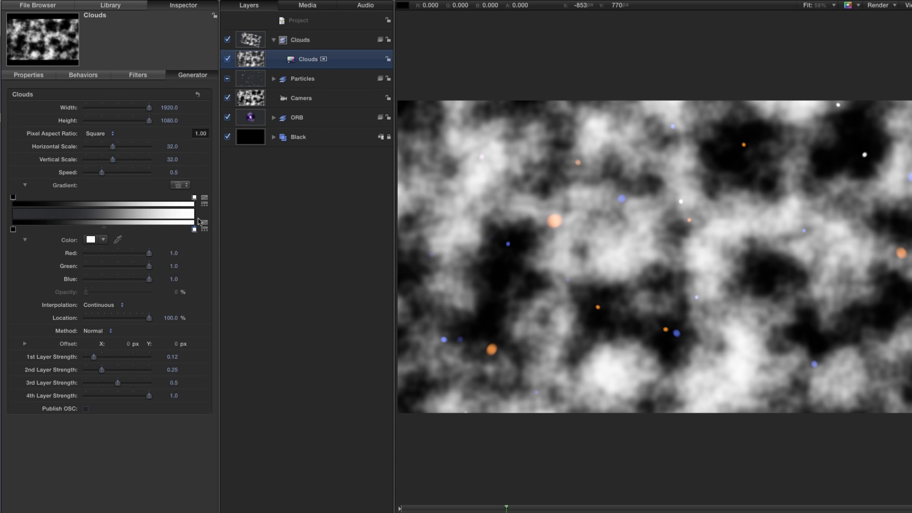
left_click(90, 240)
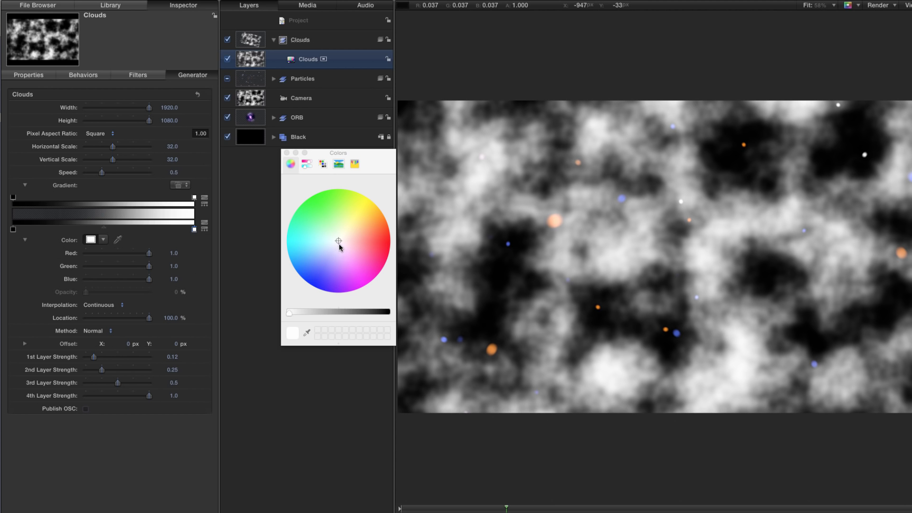
left_click_drag(339, 241, 317, 281)
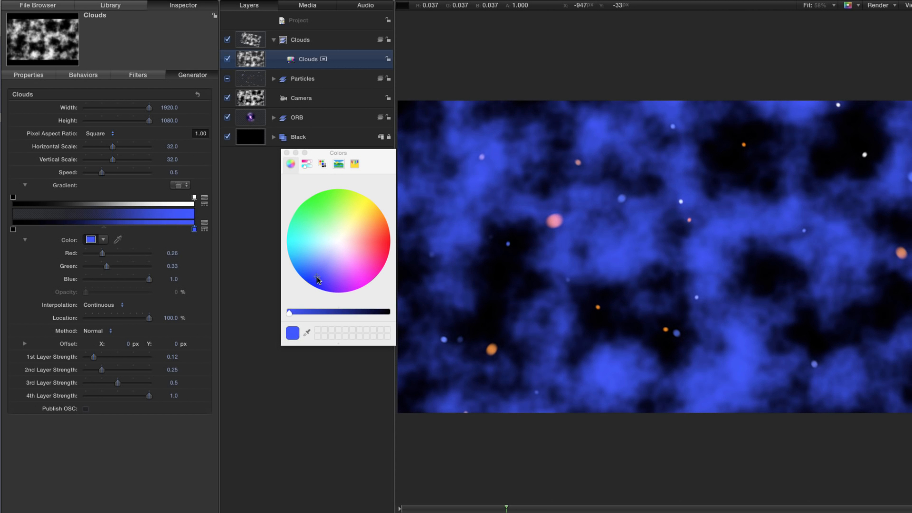
left_click_drag(289, 312, 343, 320)
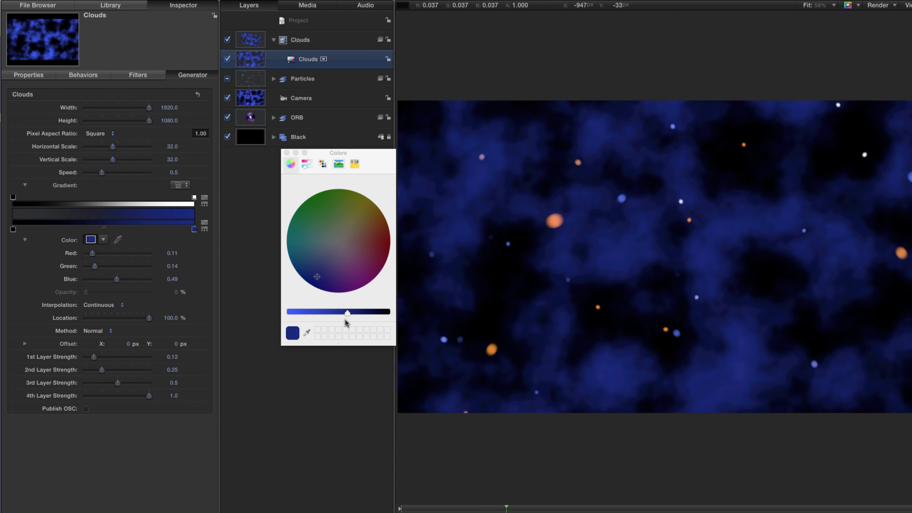
left_click(286, 153)
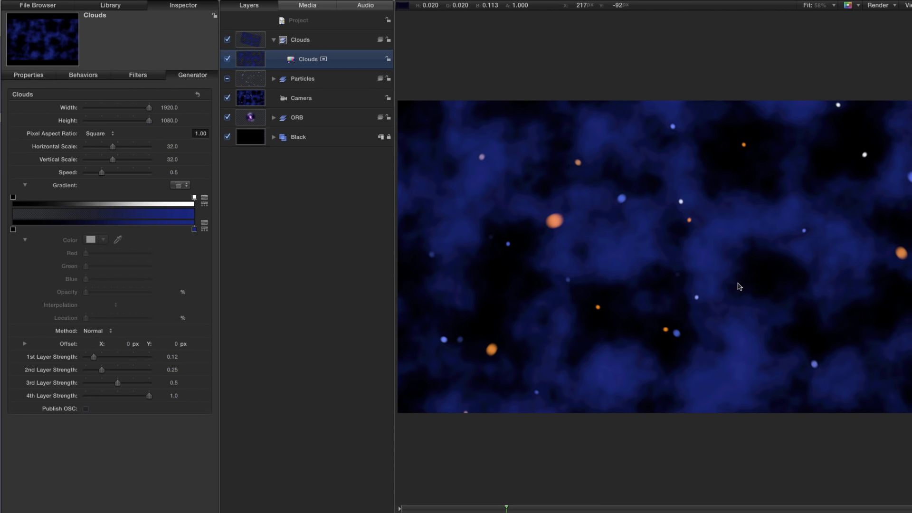
- Draw a rectangle mask about 1899 px wide on the Clouds generator, covering nearly the whole frame
key("alt+r")
left_click_drag(401, 105, 905, 387)
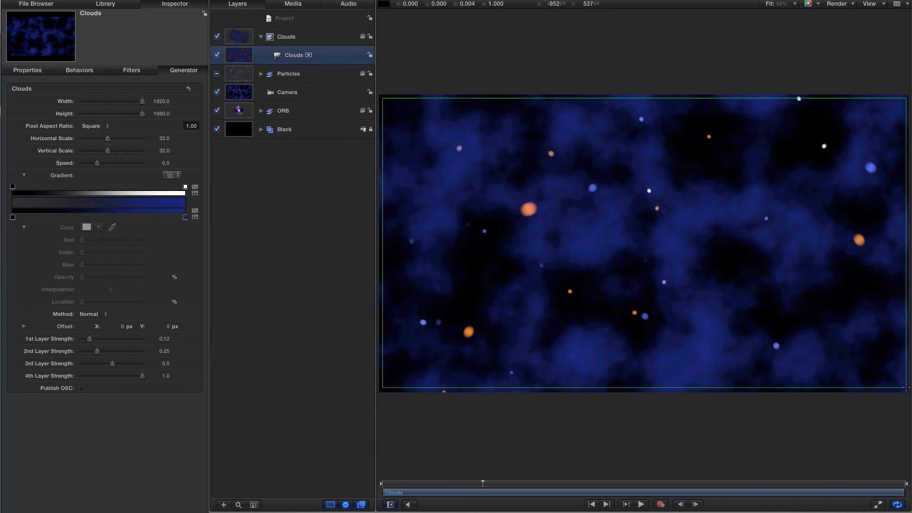
left_click_drag(907, 387, 906, 387)
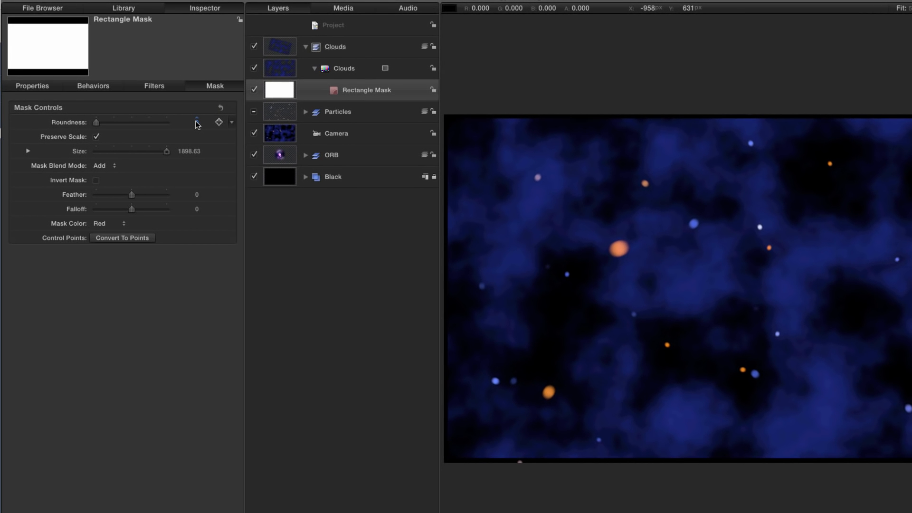
- Set the rectangle mask's Roundness to 450 and Feather to -475
left_click(198, 123)
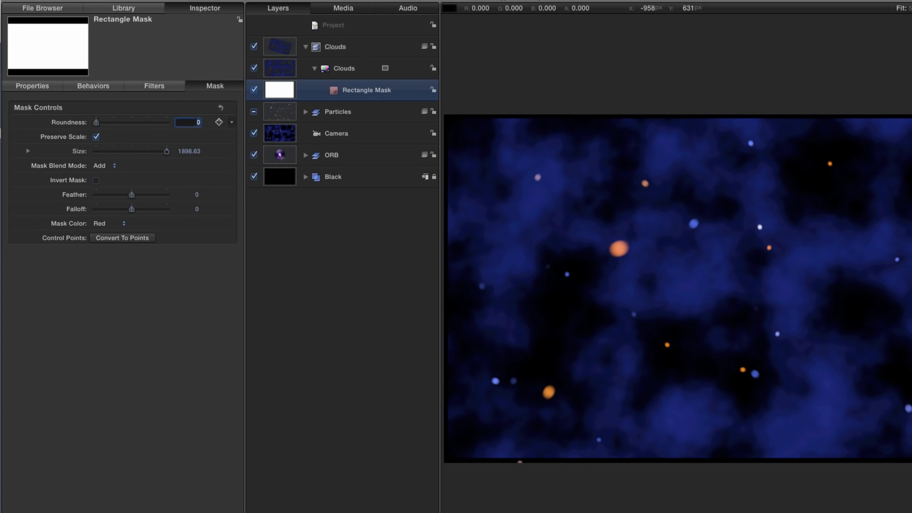
key("Return")
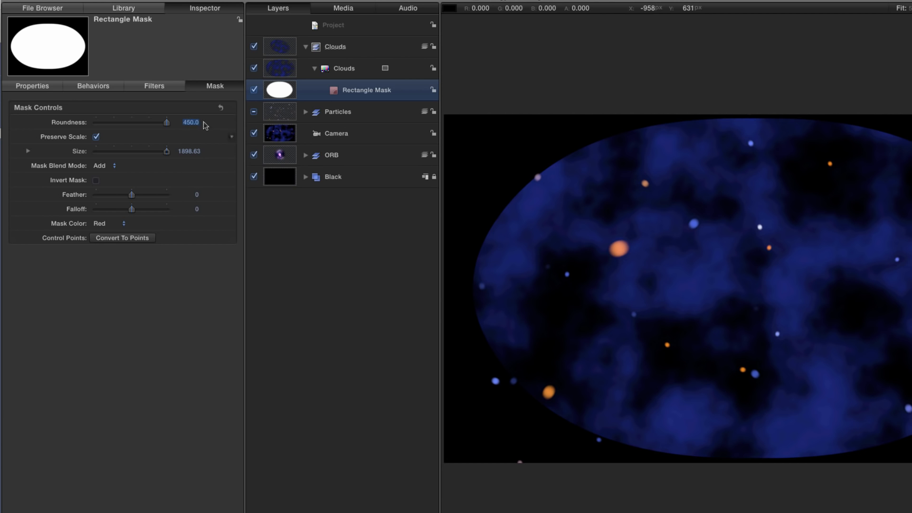
left_click(197, 195)
type("-475")
key("Return")
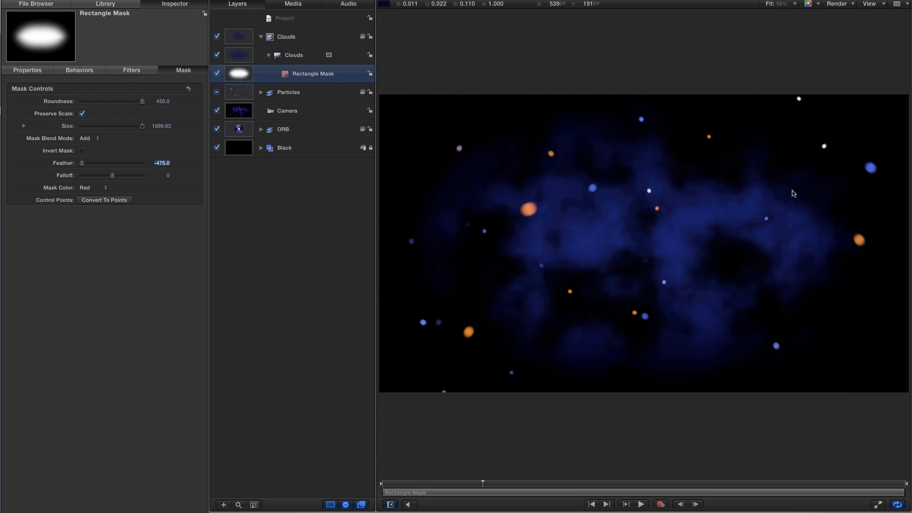
- Set the Clouds generator's Z position to -2000 px and its Z rotation to 0°
left_click(293, 55)
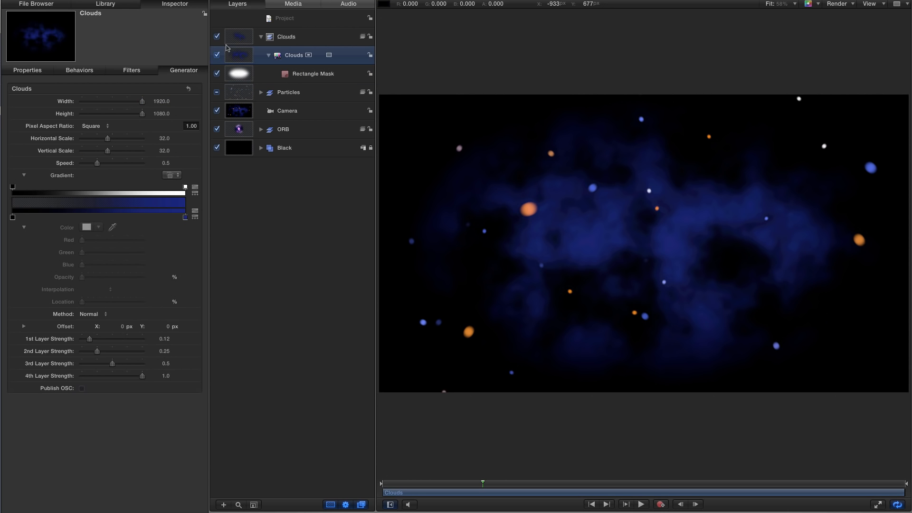
key("F1")
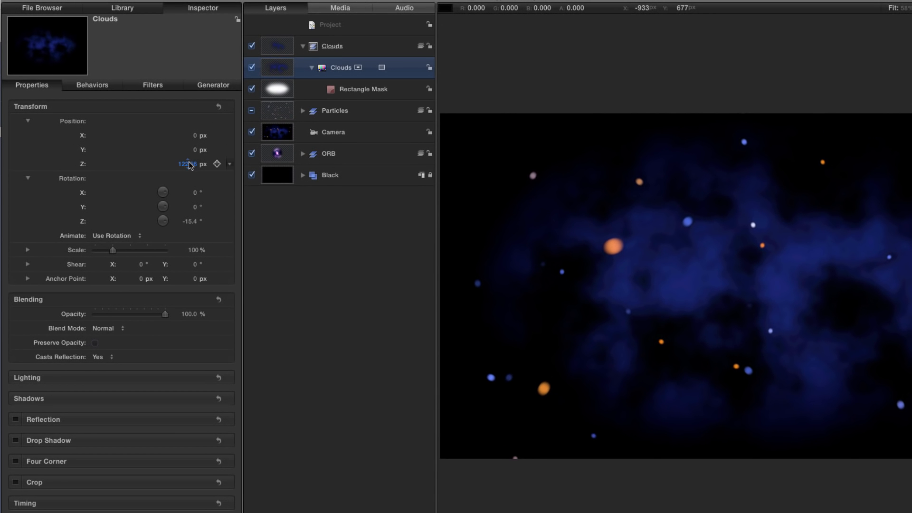
left_click(188, 164)
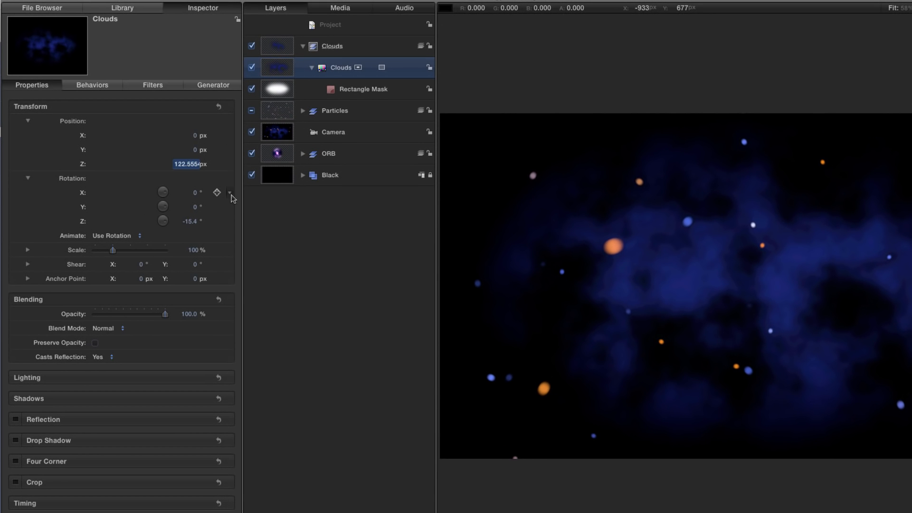
key("BackSpace")
left_click(191, 222)
type("0")
key("Return")
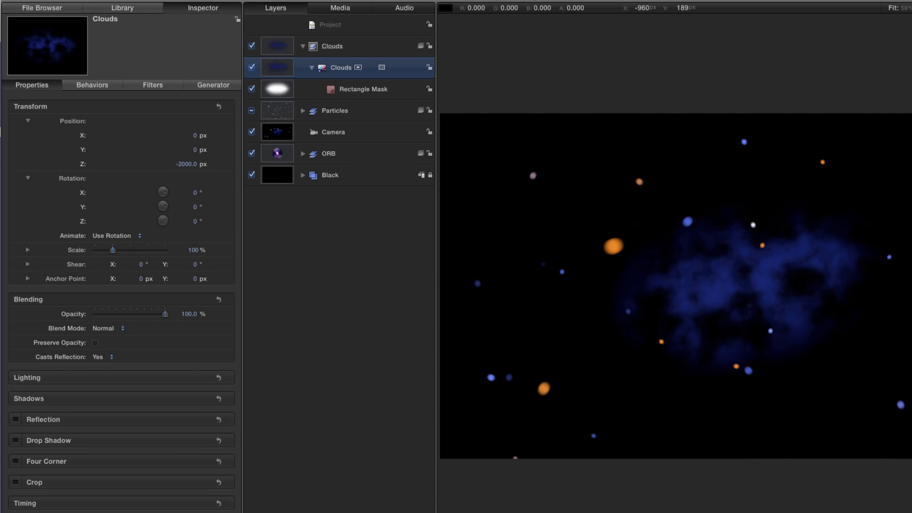
- Scale the Clouds generator up to 491% so it fills the frame
left_click(193, 250)
type("550")
key("Return")
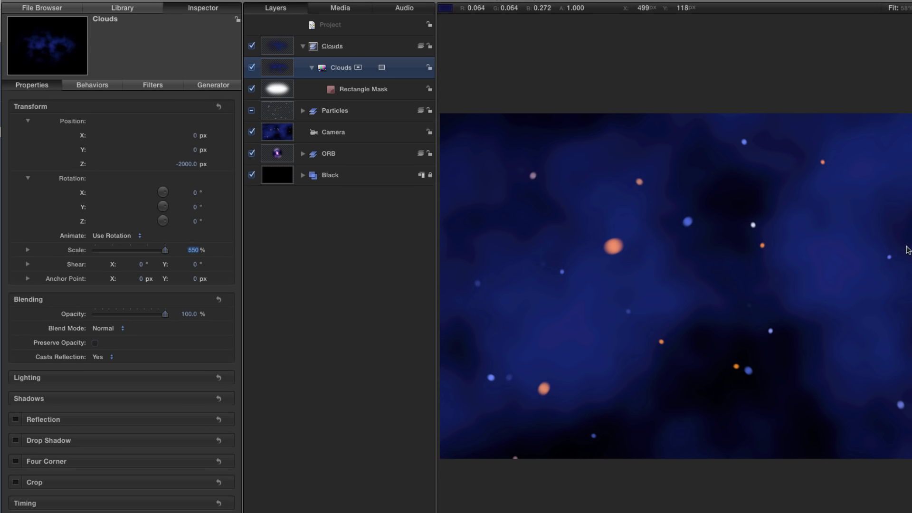
left_click_drag(195, 253, 171, 253)
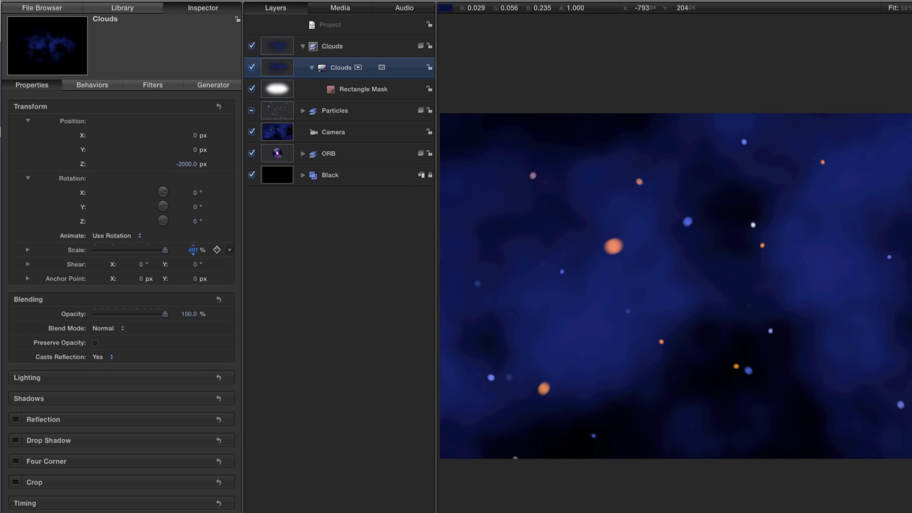
left_click(193, 250)
- Apply a Gaussian Blur filter to the Clouds generator and increase its blur amount
key("super+2")
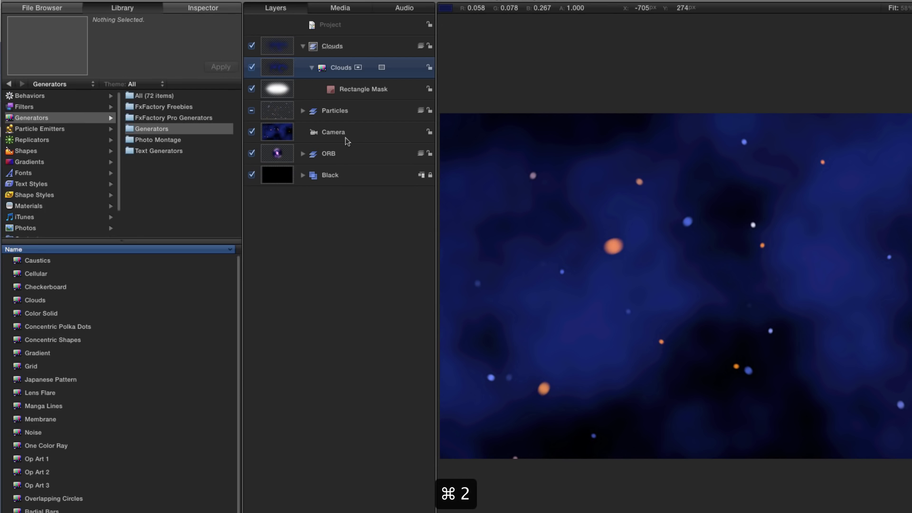
left_click(24, 106)
left_click(134, 106)
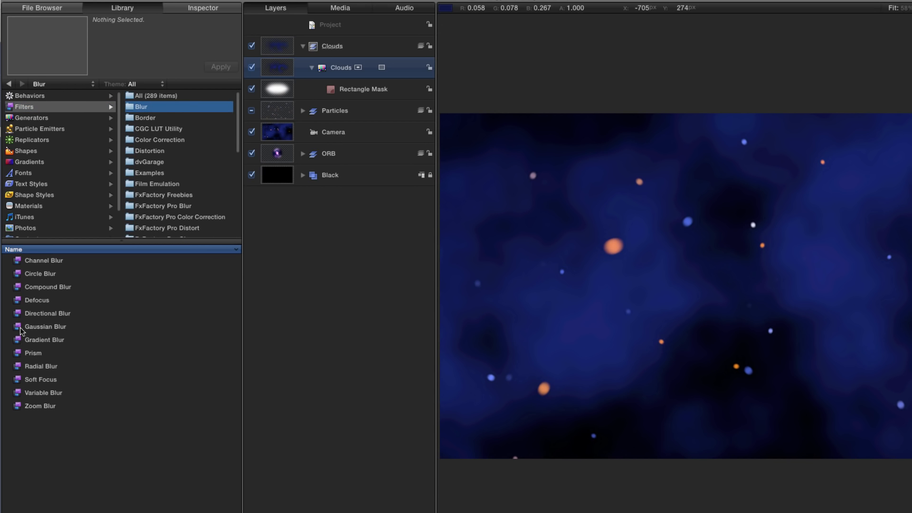
left_click_drag(19, 330, 274, 67)
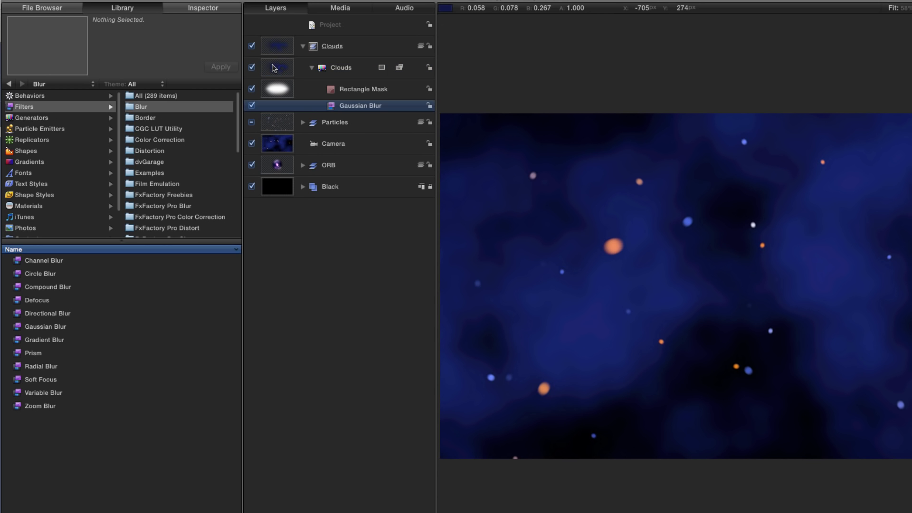
key("F3")
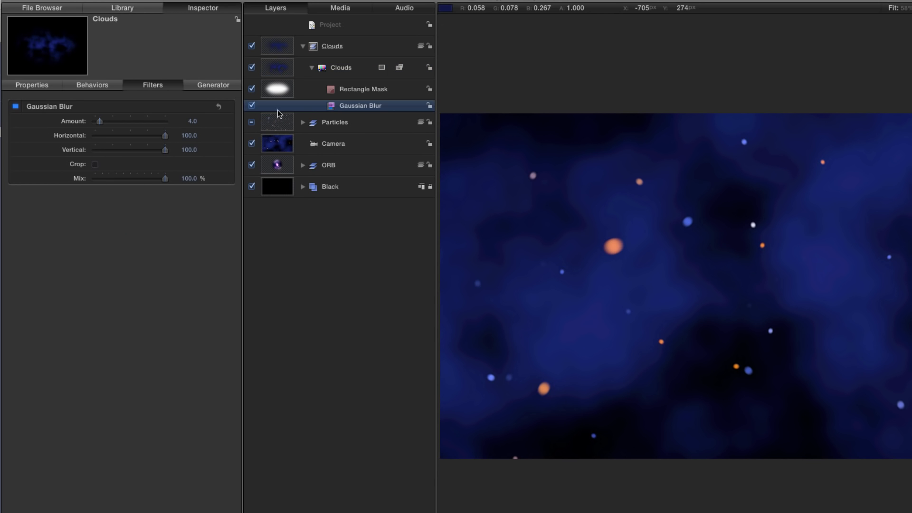
left_click_drag(95, 121, 126, 122)
- Duplicate the Clouds generator together with its rectangle mask and blur
left_click(273, 68)
key("F1")
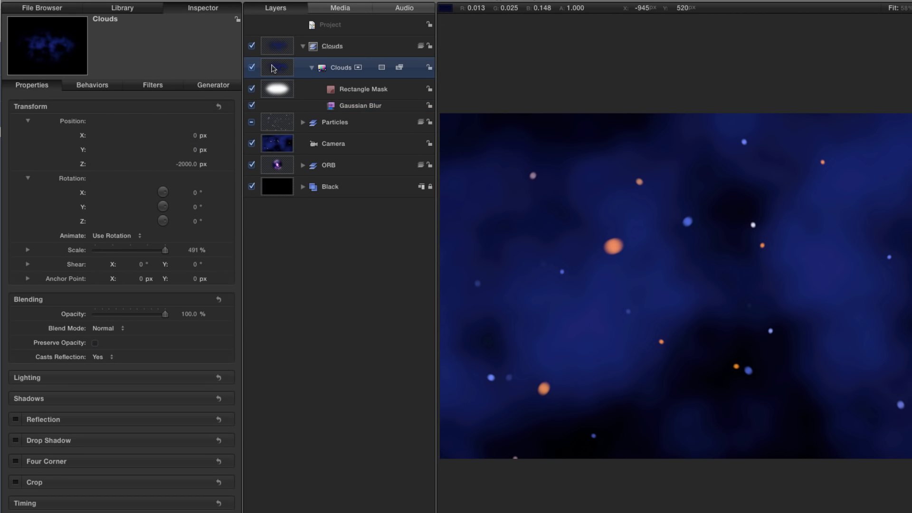
key("super+d")
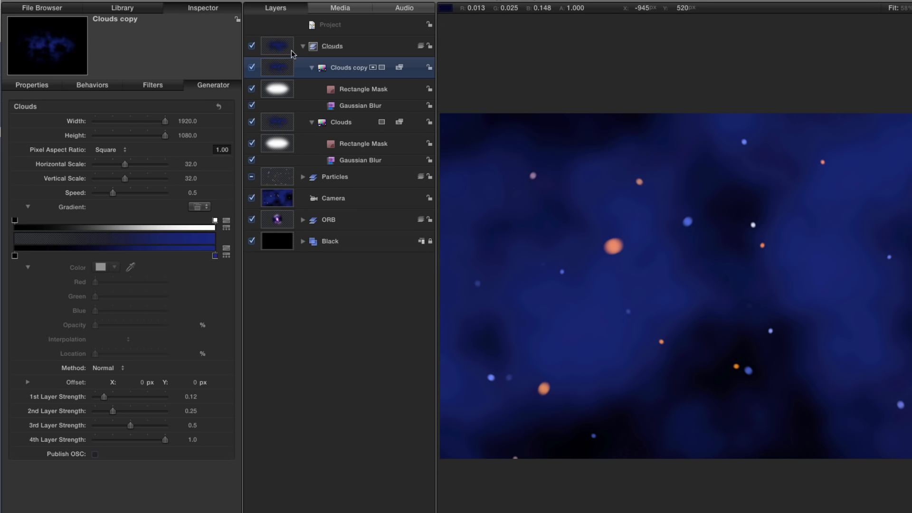
- Change the end color of the copy's gradient to dark orange, about red 0.43, green 0.19, blue 0.02
left_click(217, 257)
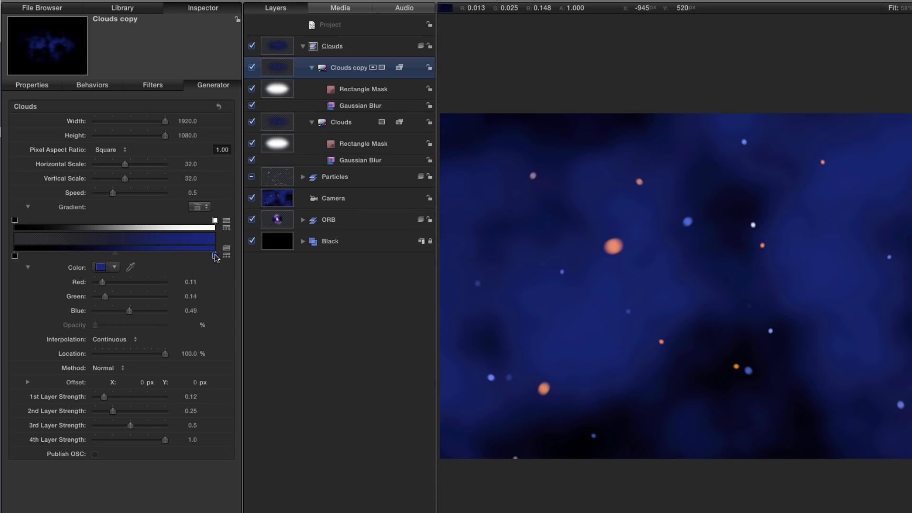
left_click(101, 267)
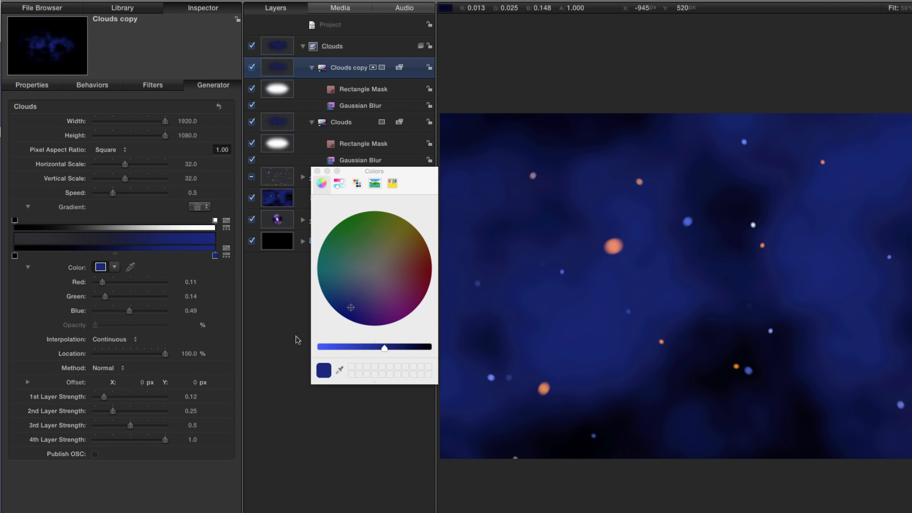
left_click(361, 299)
left_click_drag(358, 303, 423, 251)
mouse_move(383, 351)
left_mouse_down()
mouse_move(375, 351)
mouse_move(390, 349)
left_mouse_up()
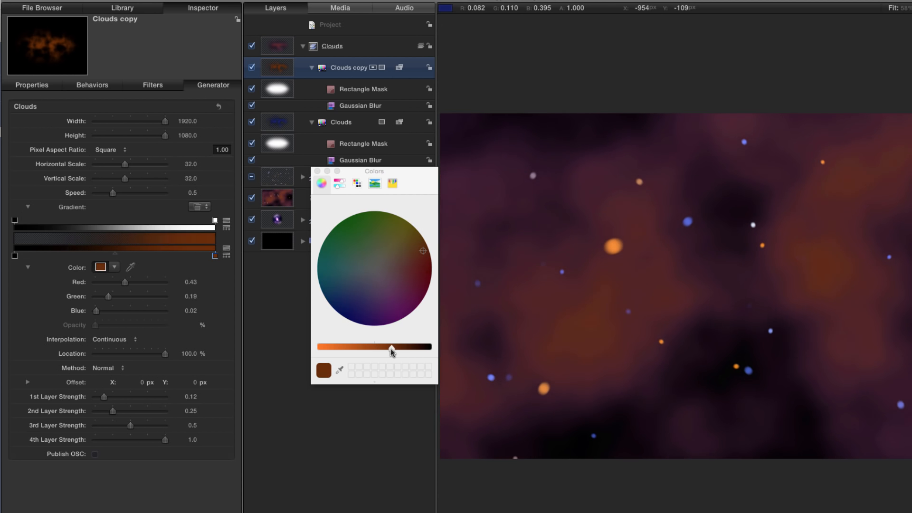
left_click(317, 171)
- Set the orange Clouds copy's Z position to -1750 px
key("F1")
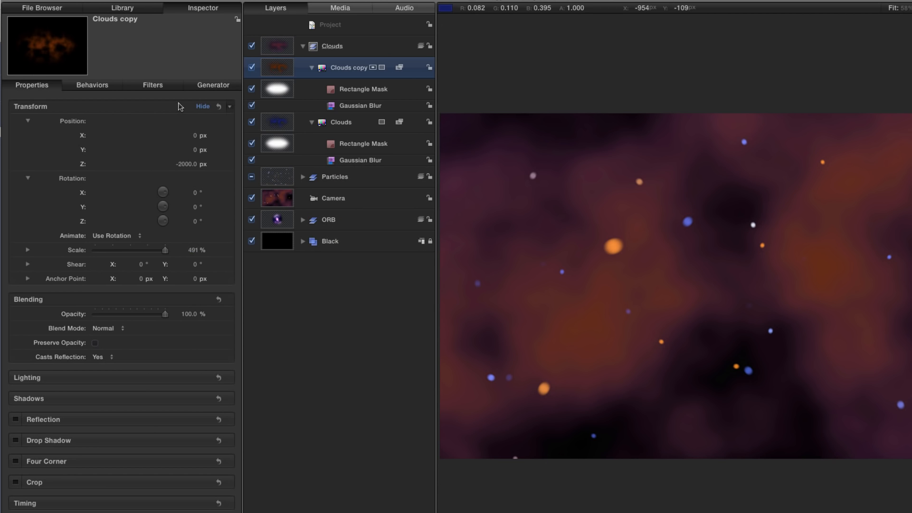
left_click(186, 164)
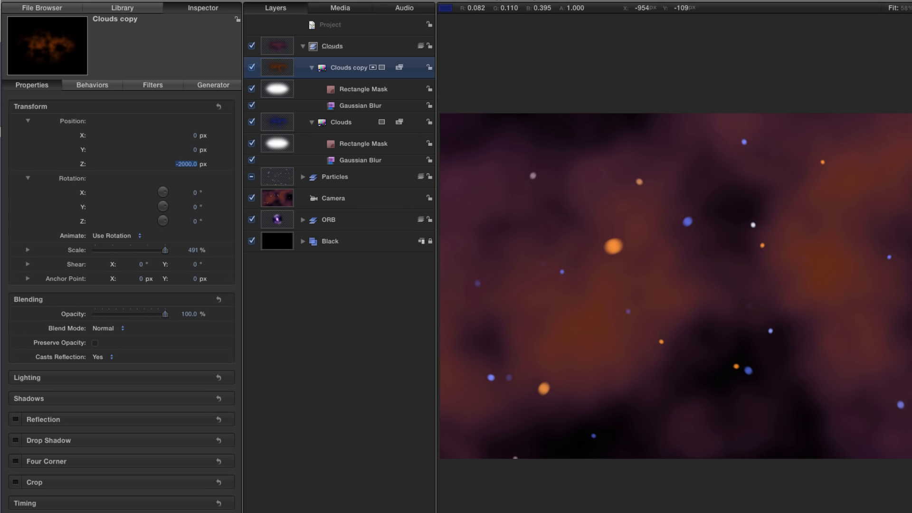
type("-1750")
key("Return")
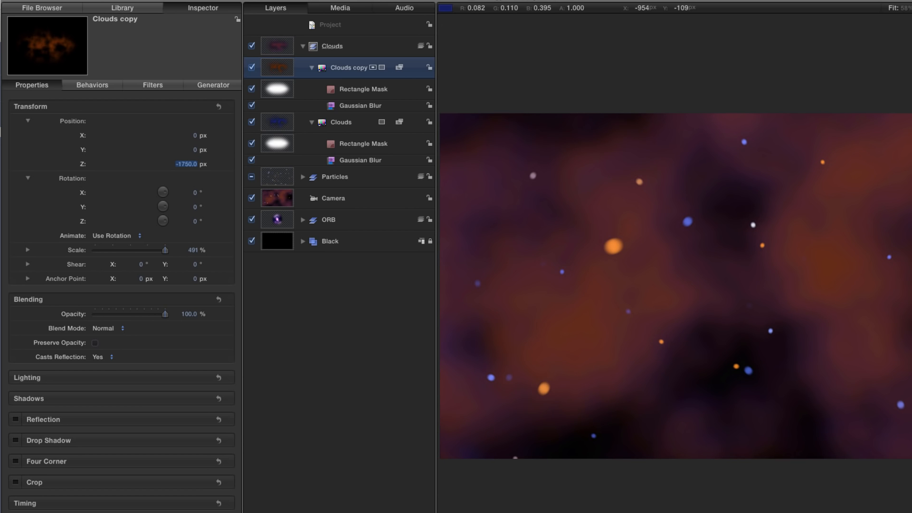
- Set the orange Clouds copy's blend mode to Screen and its opacity to 20%
left_click(103, 329)
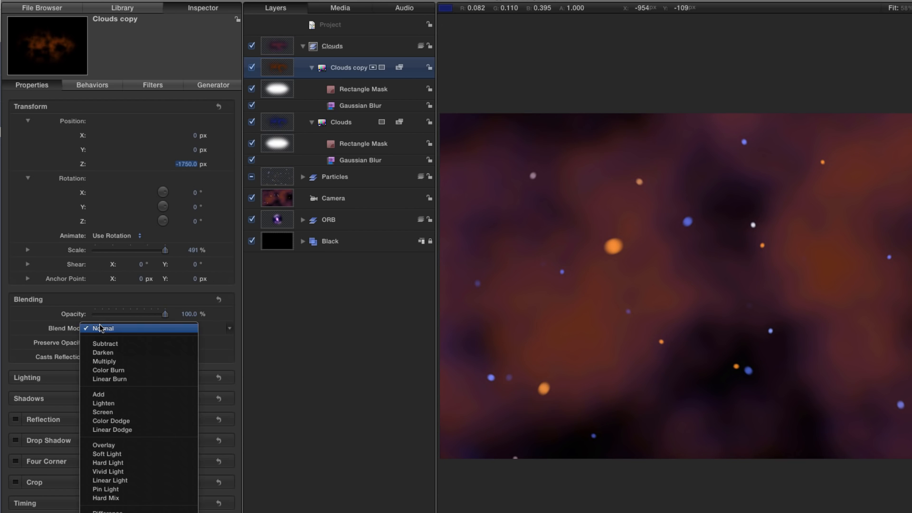
left_click(117, 412)
left_click(190, 315)
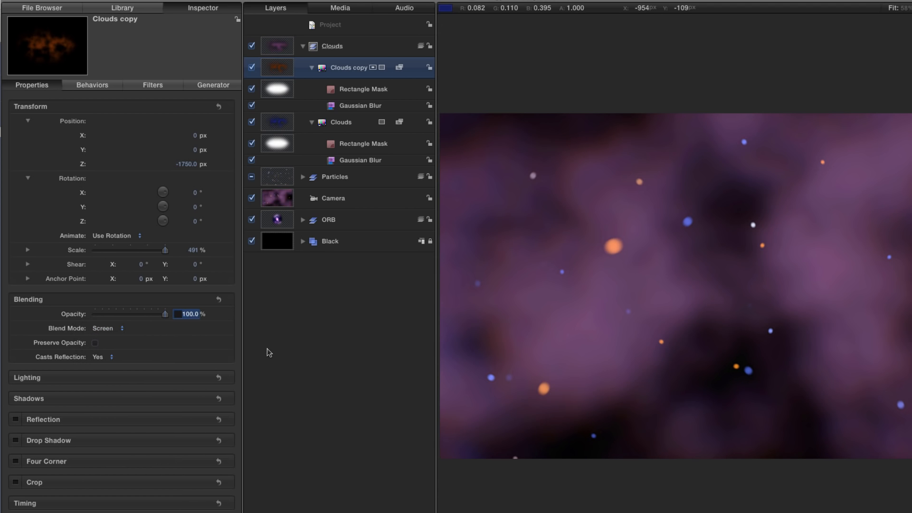
type("20")
key("Return")
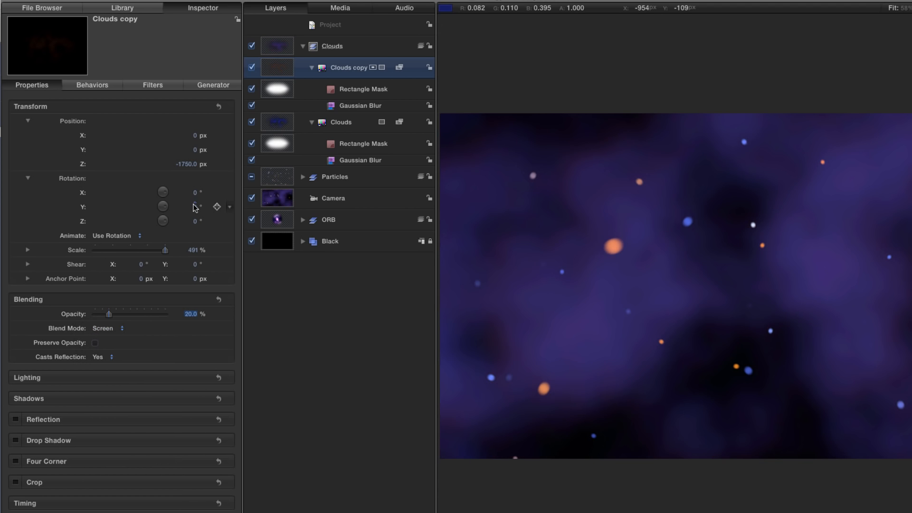
- Rotate the orange Clouds copy 180° around Z and set its scale to 600%
left_click(195, 222)
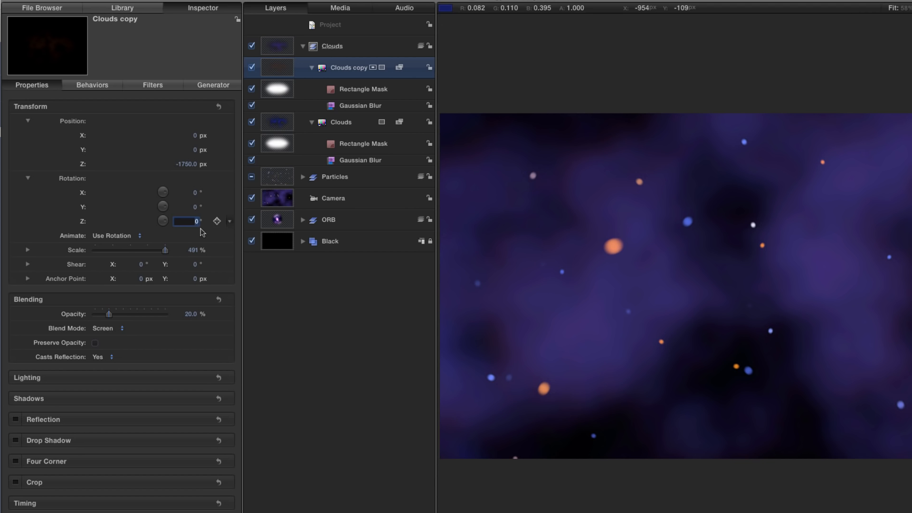
type("18")
key("Return")
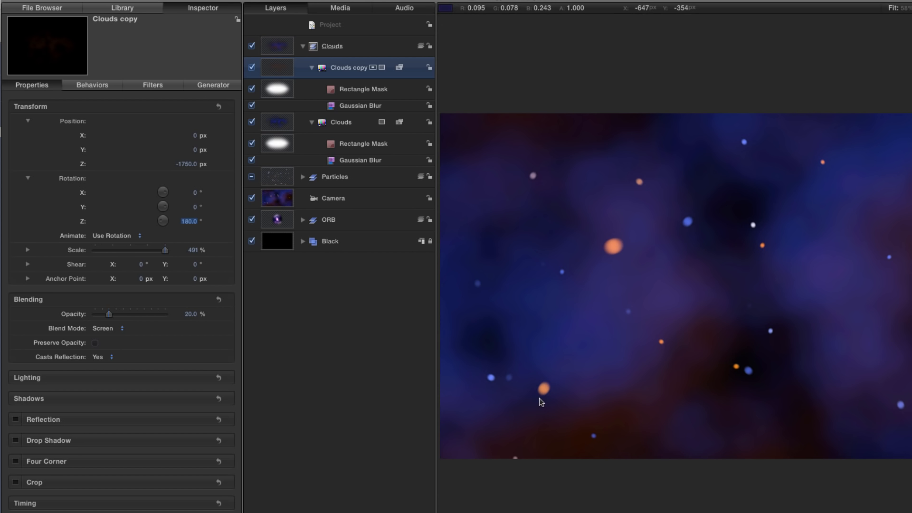
left_click(193, 250)
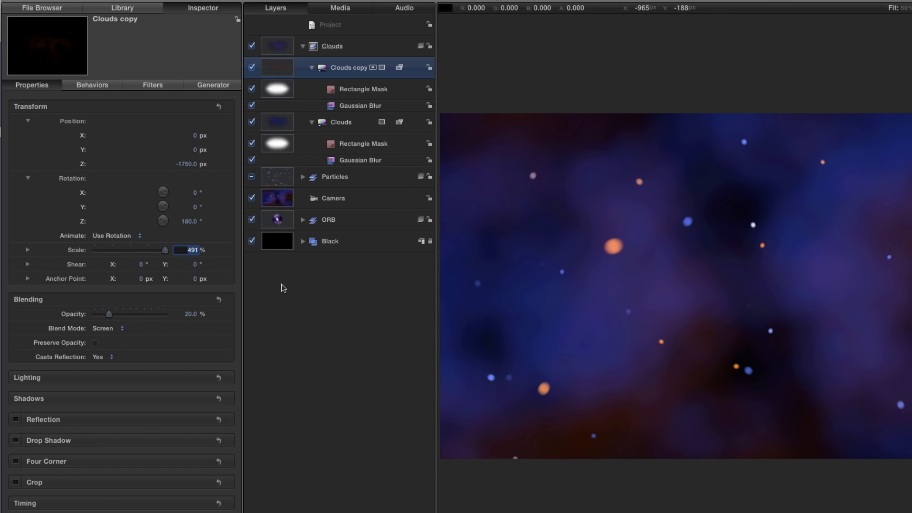
type("600")
key("Return")
mouse_move(496, 498)
left_mouse_down()
mouse_move(404, 483)
mouse_move(485, 485)
left_mouse_up()
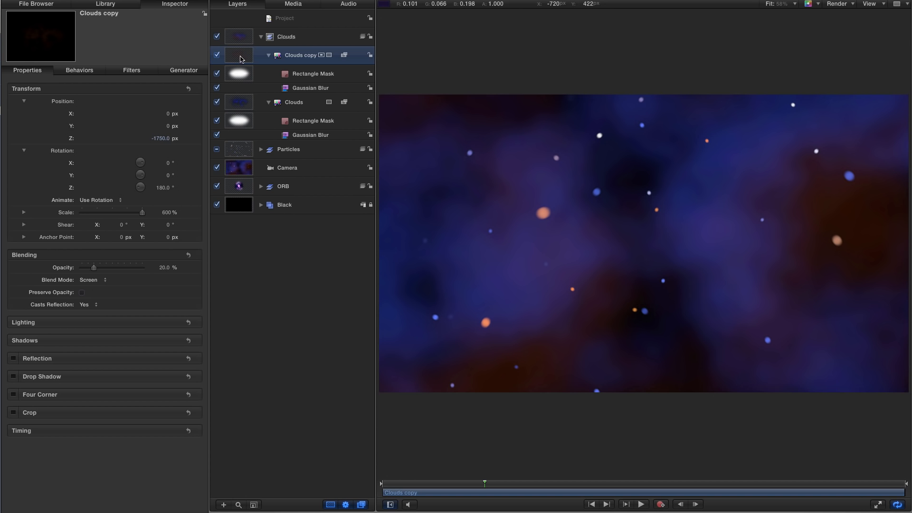
- Duplicate the original blue Clouds generator and bring the duplicate to the front of the Clouds group
left_click(241, 102)
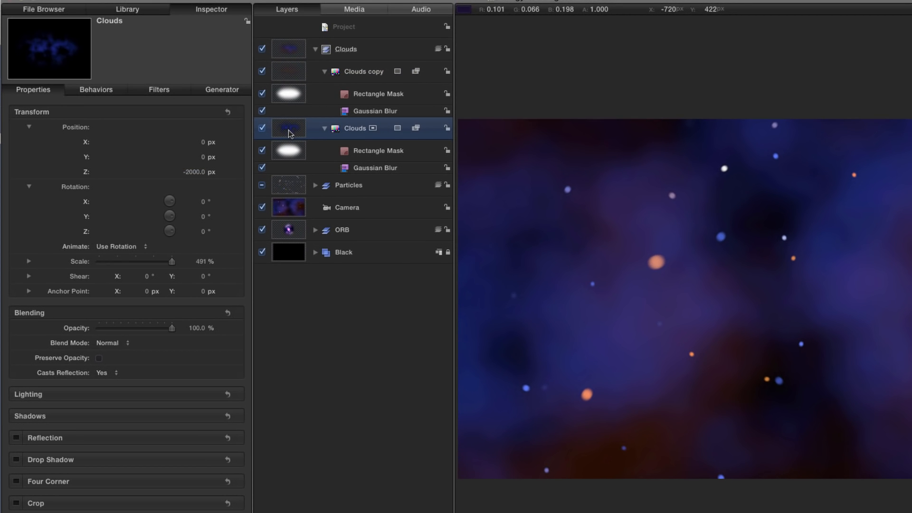
key("super+d")
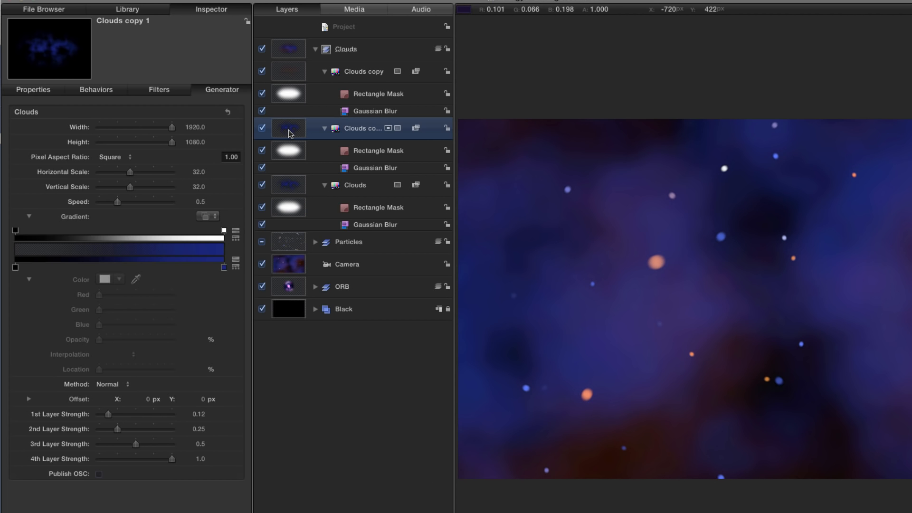
key("super+shift+bracketright")
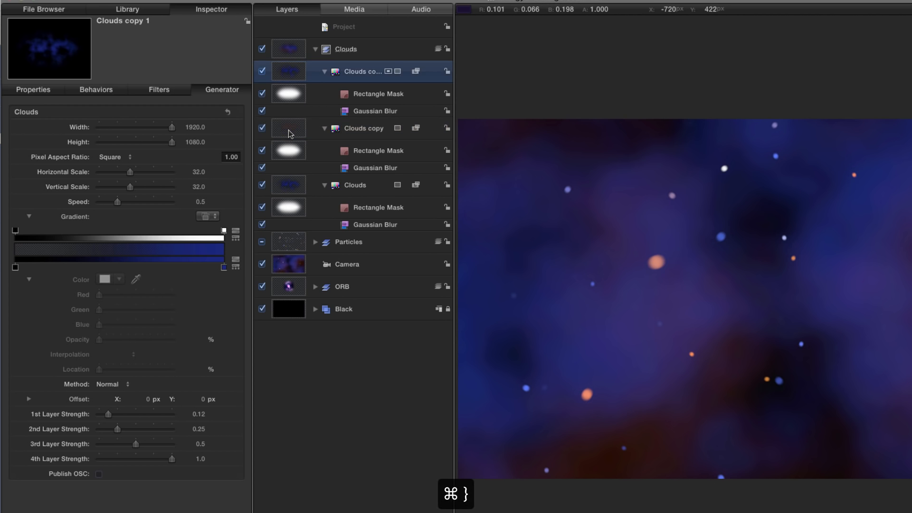
- Position the new blue Clouds duplicate at X 500 px and Z -500 px
key("F1")
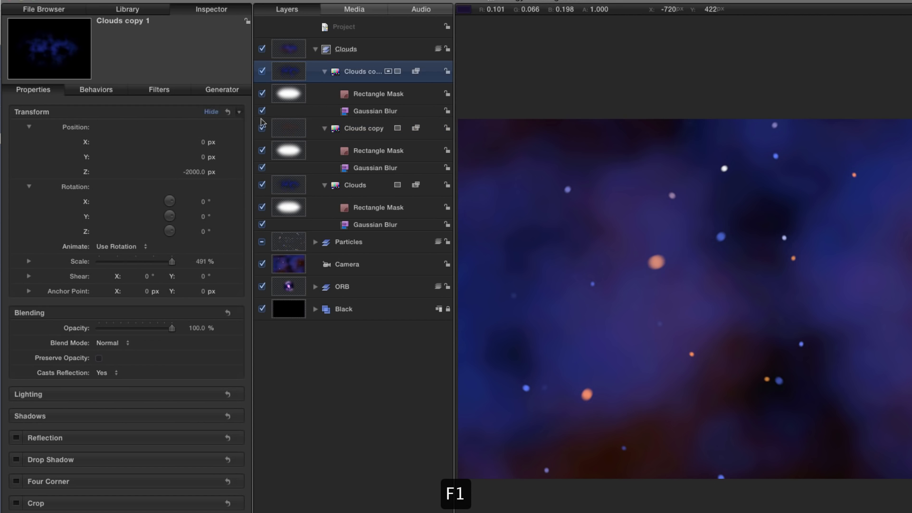
left_click(203, 143)
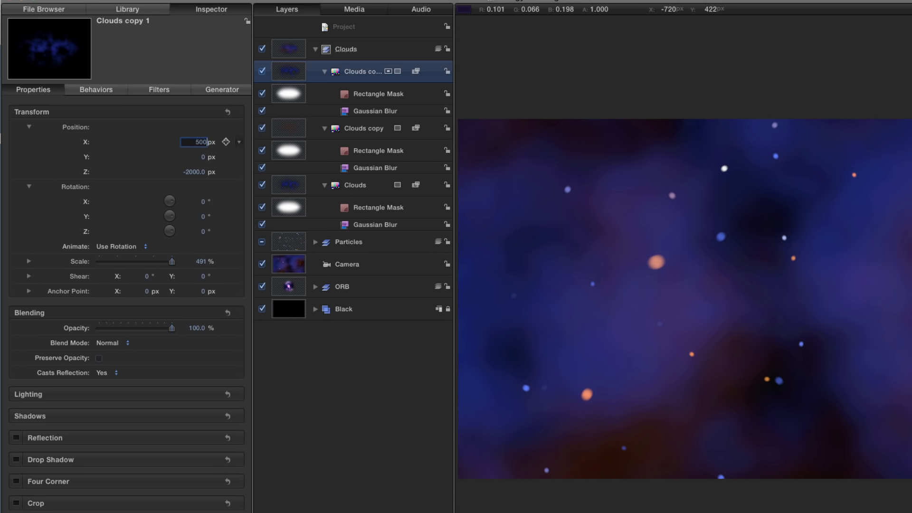
key("Tab")
key("Tab")
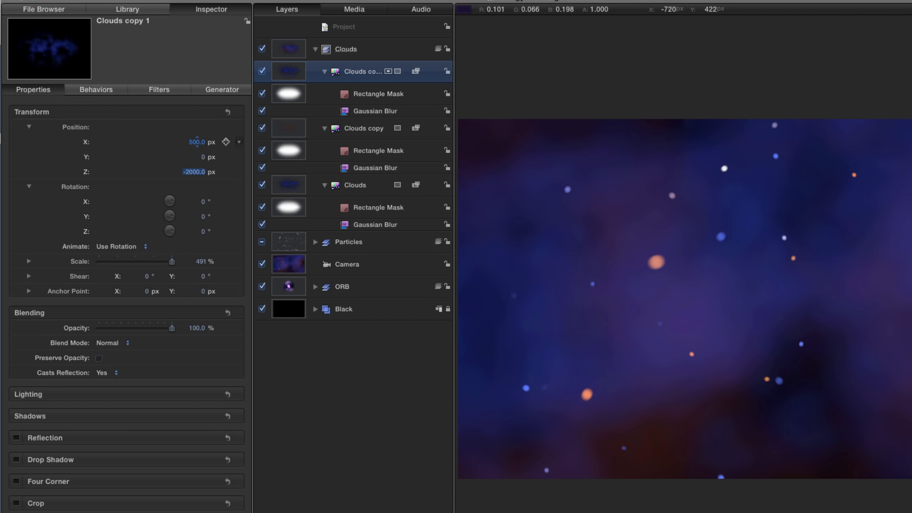
type("-500")
key("Return")
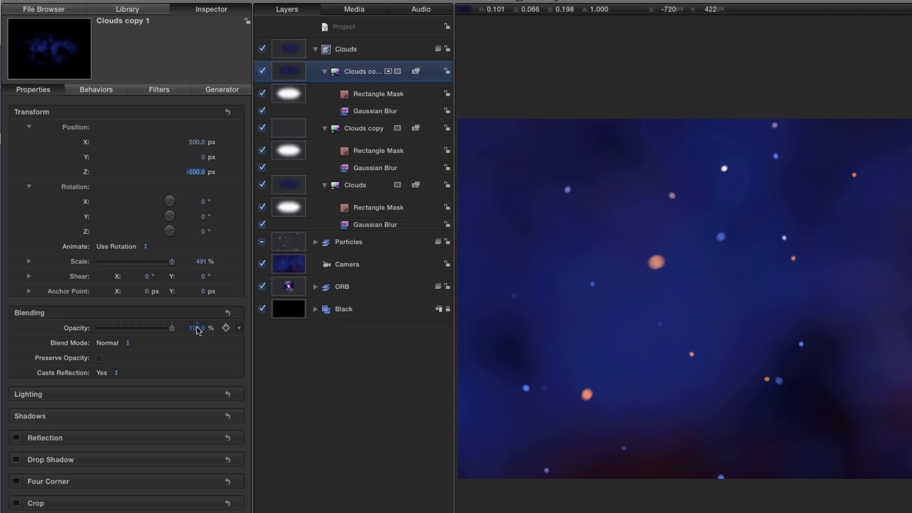
- Set the scale of the new blue Clouds duplicate to 100%
left_click(201, 262)
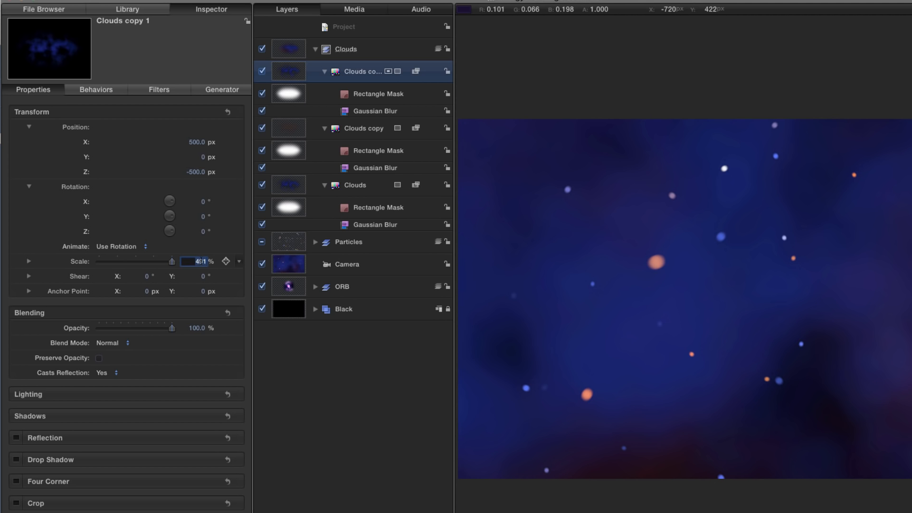
type("100")
key("Return")
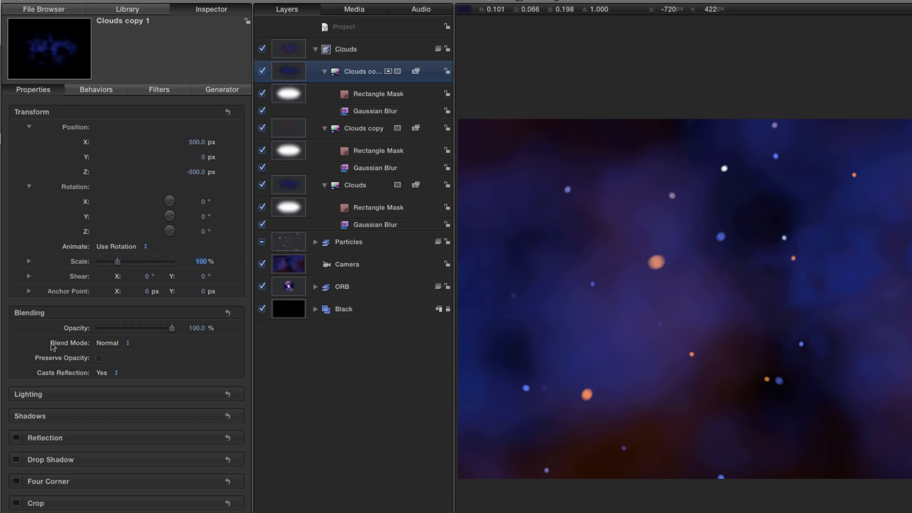
- Set the blue Clouds duplicate's blend mode to Screen and opacity to 50%, and compare the scene with the layer hidden and shown
left_click(108, 343)
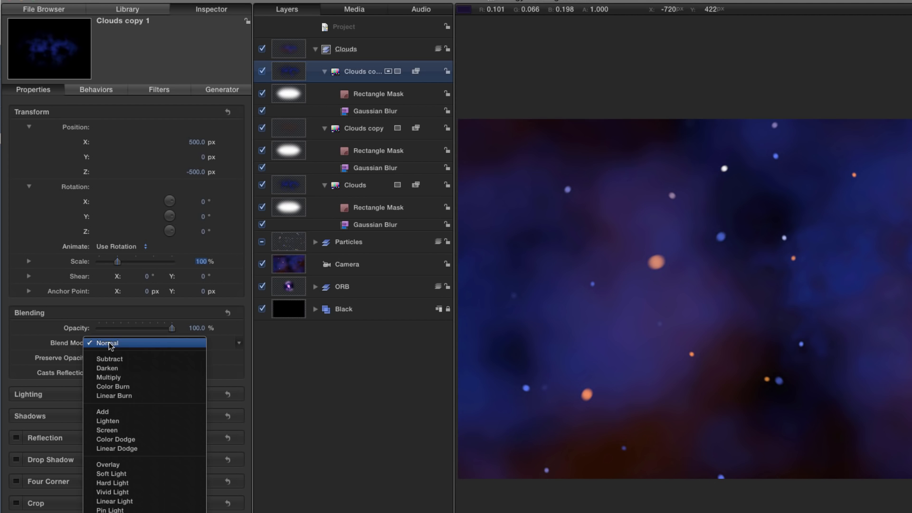
left_click(125, 433)
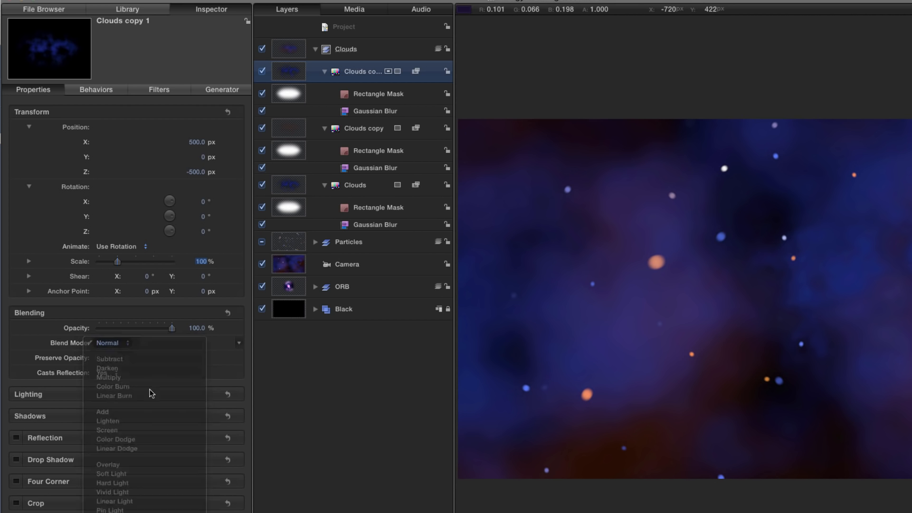
left_click(197, 328)
type("50")
key("Return")
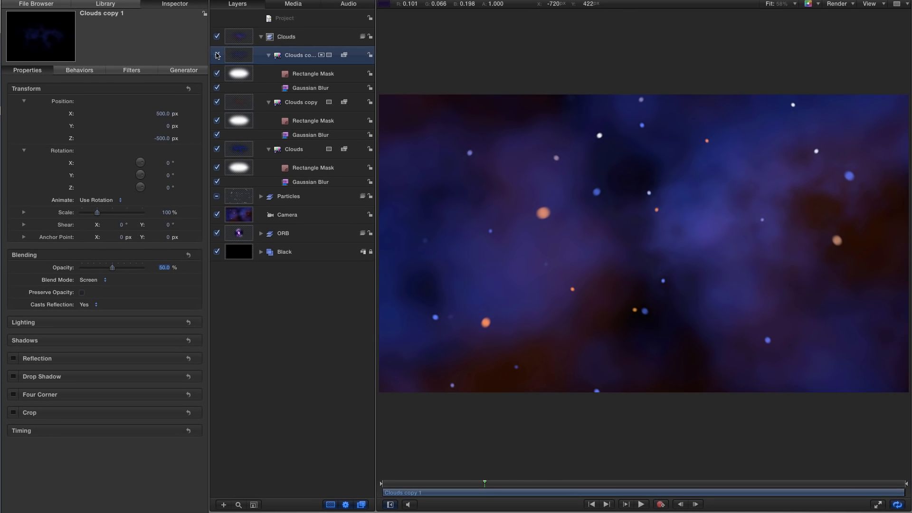
left_click(216, 55)
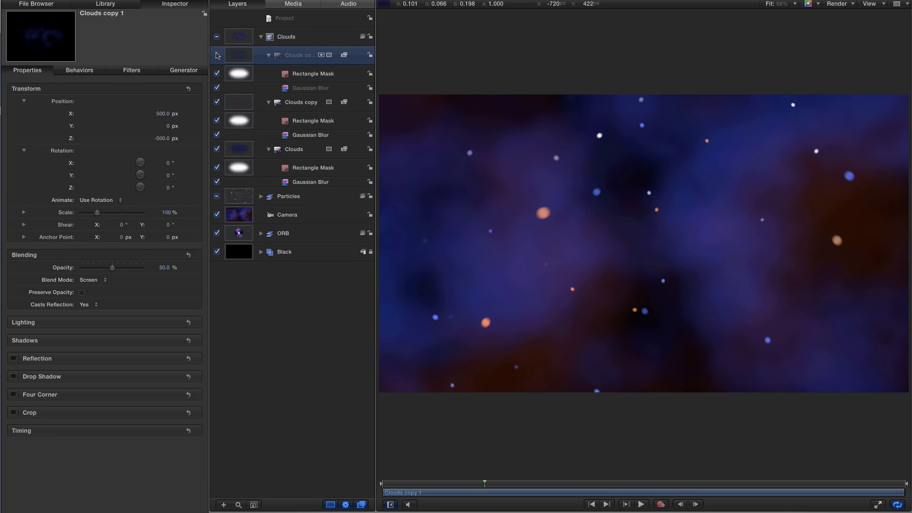
left_click(216, 55)
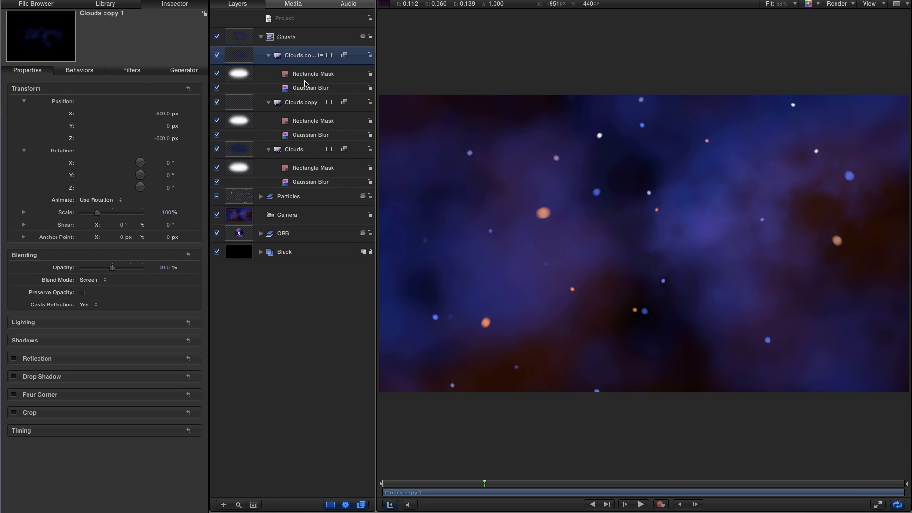
- Duplicate the frontmost blue Clouds layer, Clouds copy 1, and show the duplicate's transform and blending properties
key("super+d")
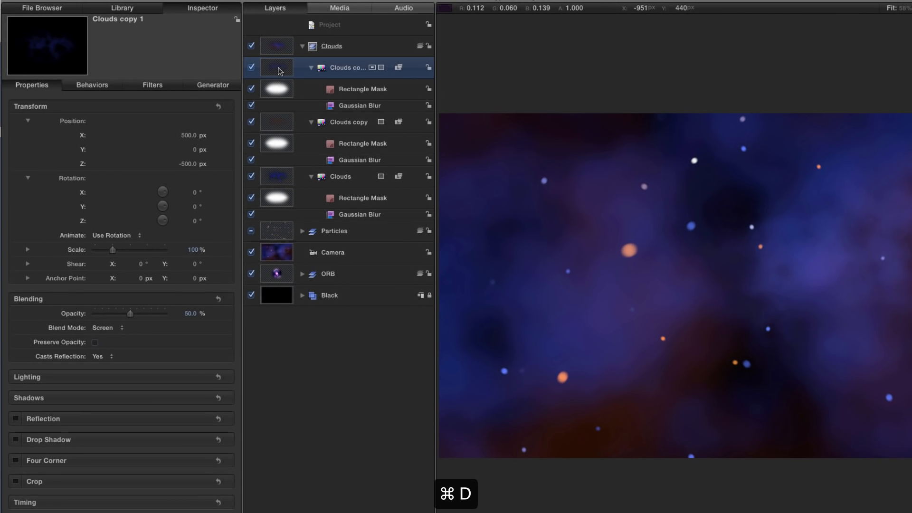
key("super+d")
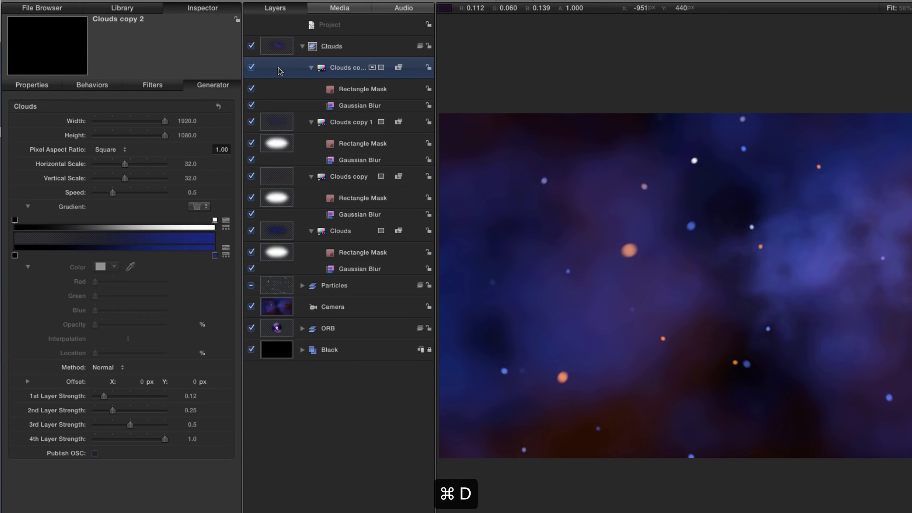
key("F1")
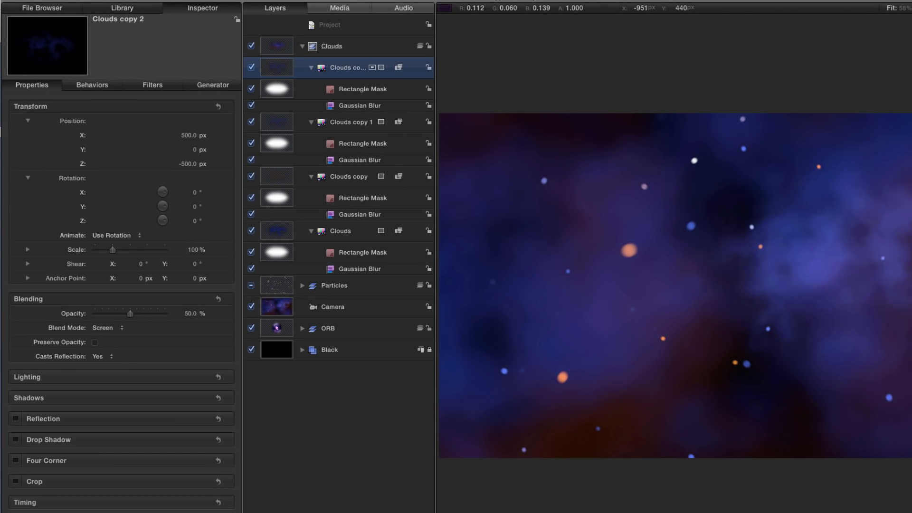
- Position Clouds copy 2 at X 250 px and Z -2500 px, and set its opacity to 100%
left_click(189, 135)
type("250")
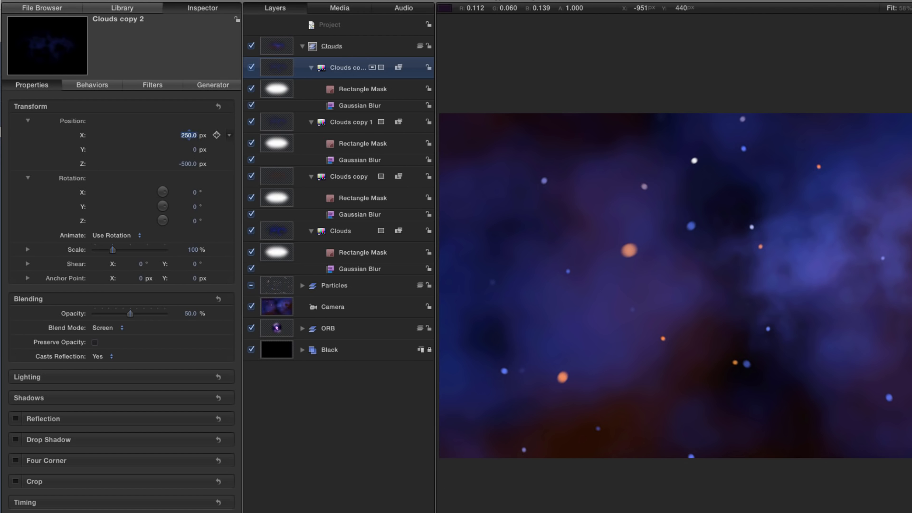
key("Return")
key("Tab")
key("Tab")
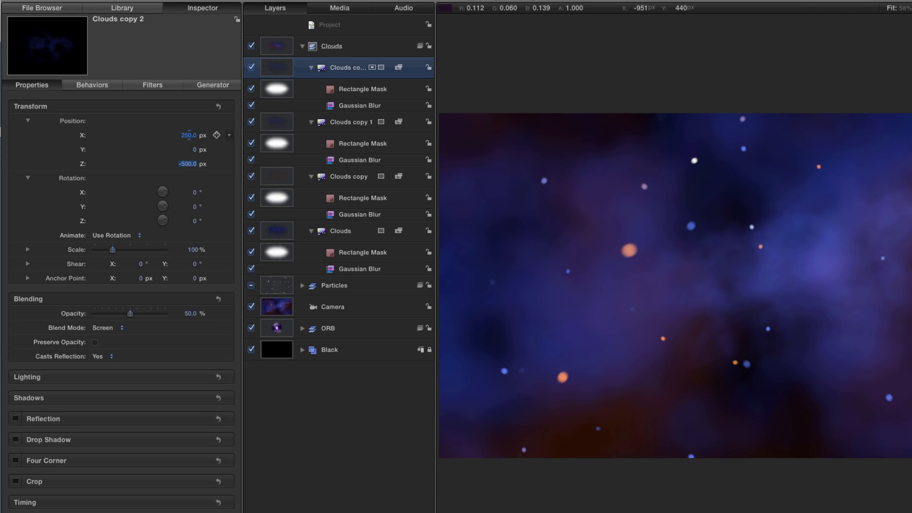
type("-")
key("Return")
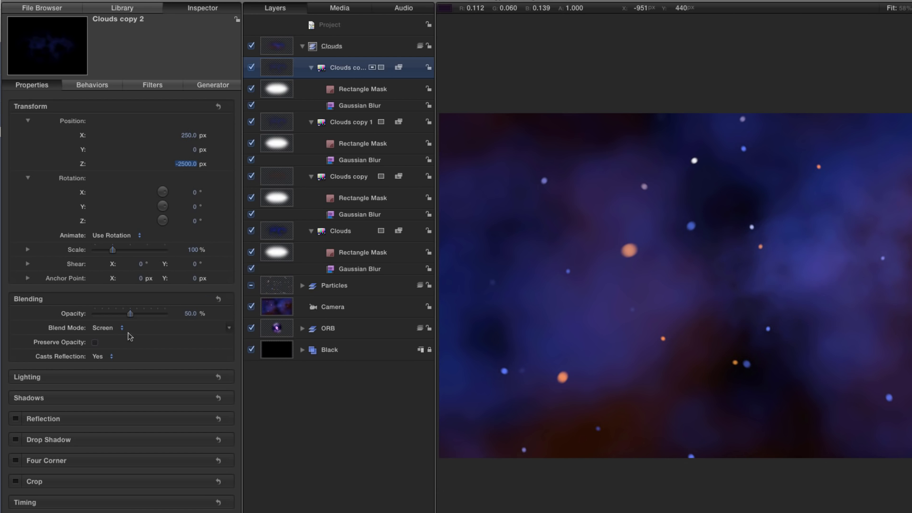
left_click_drag(143, 318, 179, 322)
- Duplicate Clouds copy 2 and position the duplicate at X -500 px and Y -500 px
left_click(277, 67)
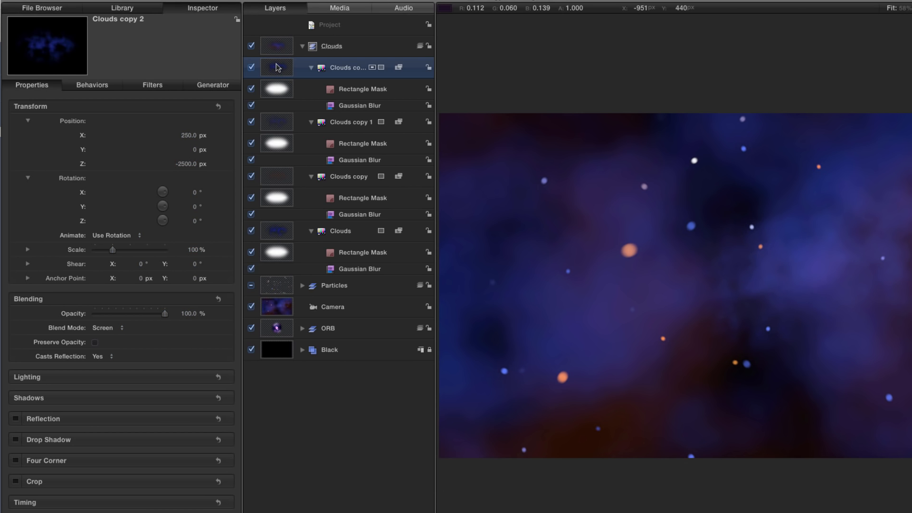
key("super+d")
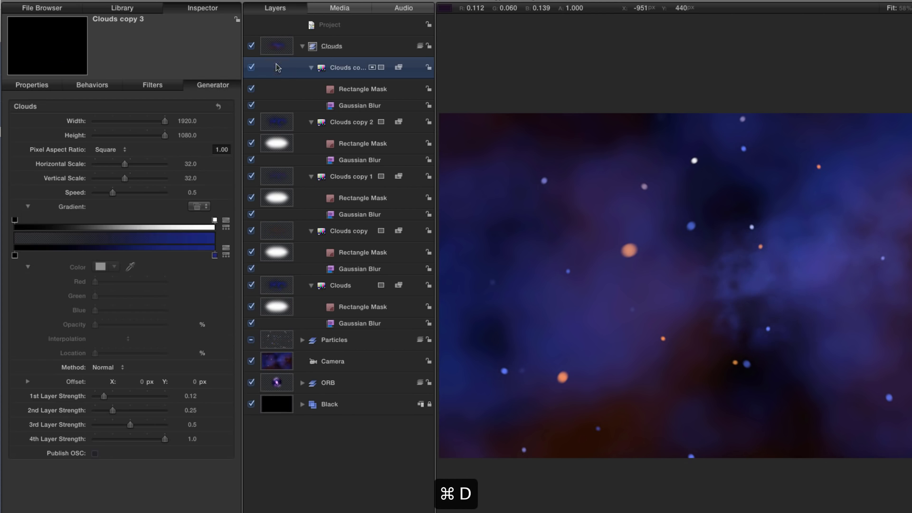
key("F1")
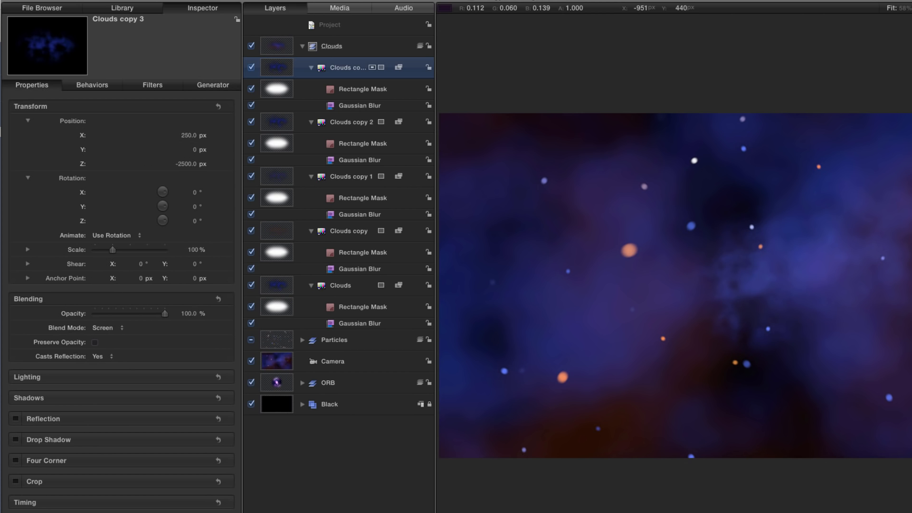
left_click(187, 136)
type("-500")
key("Tab")
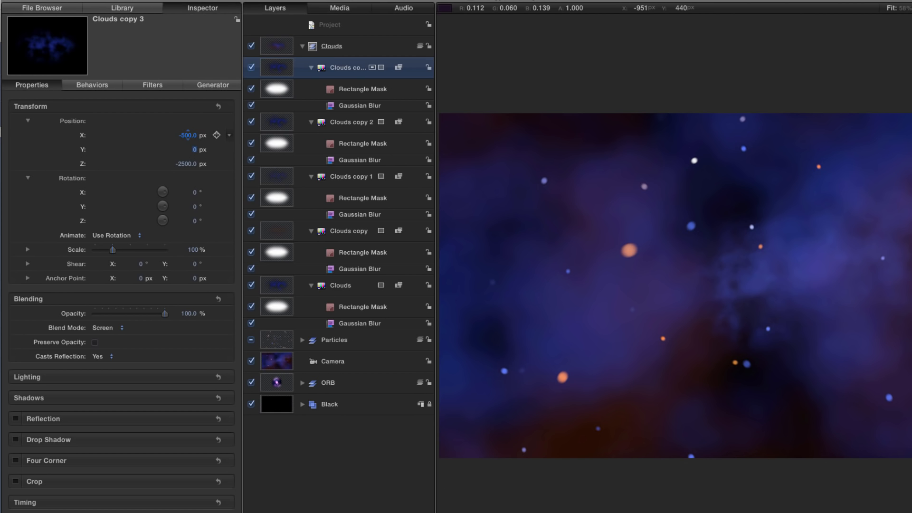
key("BackSpace")
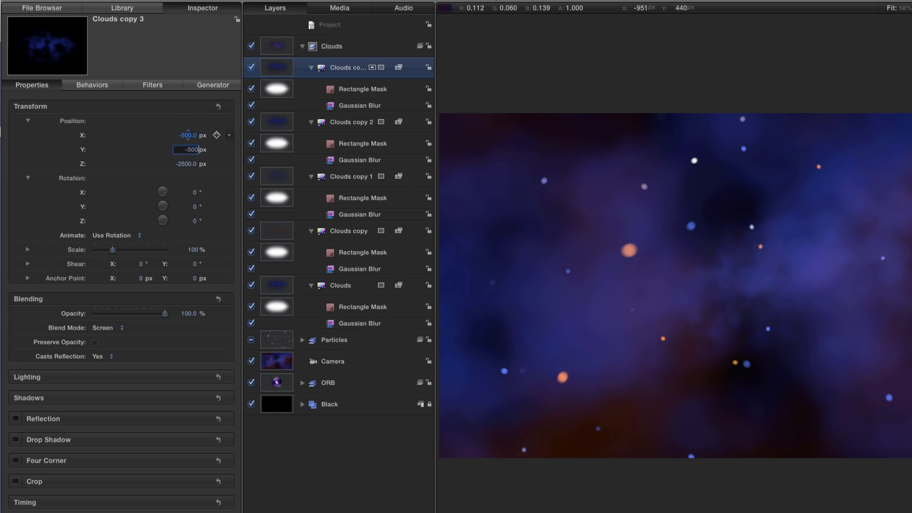
key("Return")
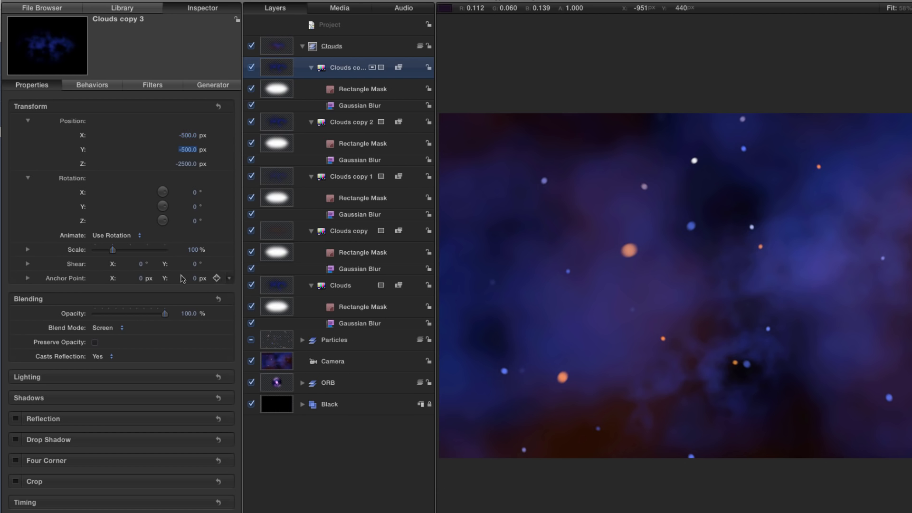
- Set the opacity of Clouds copy 3 to 80%
left_click(189, 315)
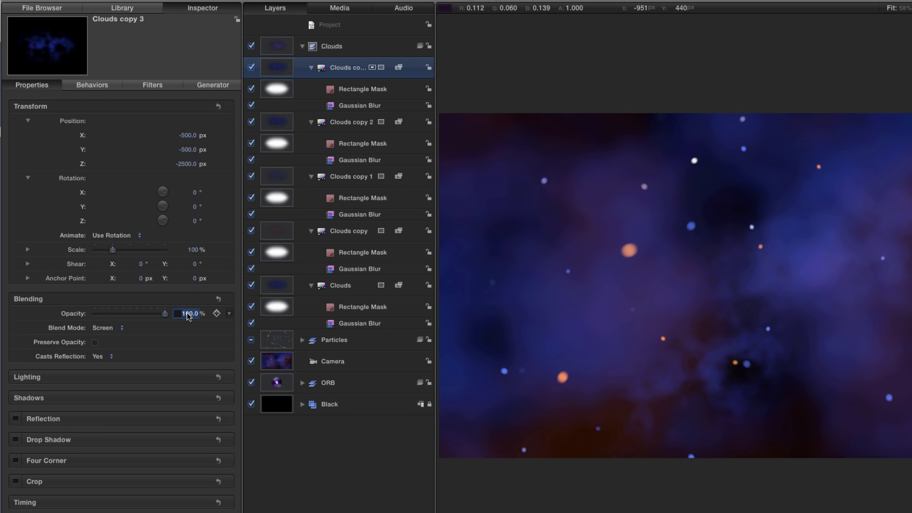
type("80")
key("Return")
- Duplicate Clouds copy 3, position the duplicate at X 500, Y 0 and Z 1500 px, and scrub the timeline to check it
left_click(275, 67)
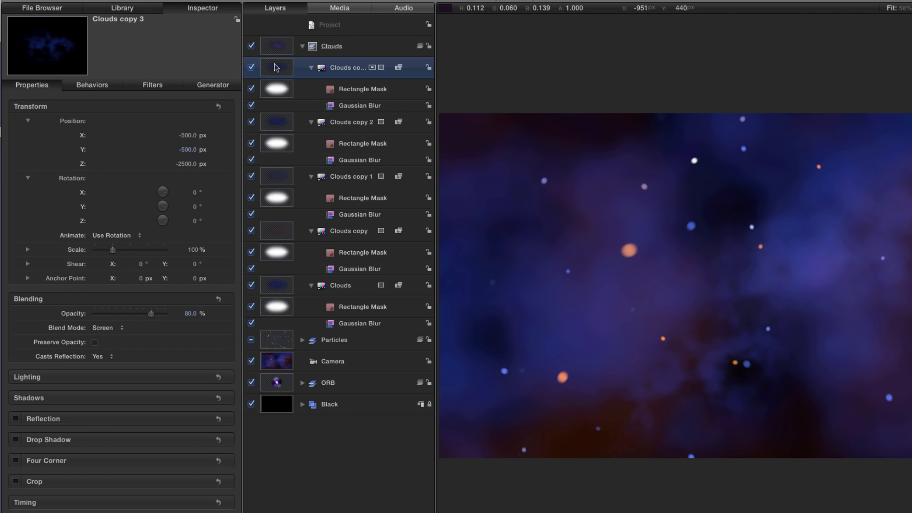
key("super+d")
key("F1")
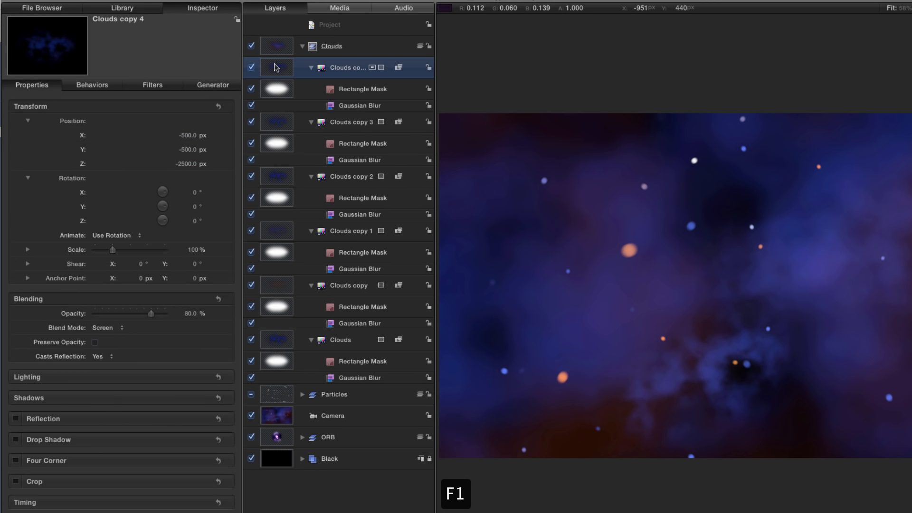
left_click(186, 136)
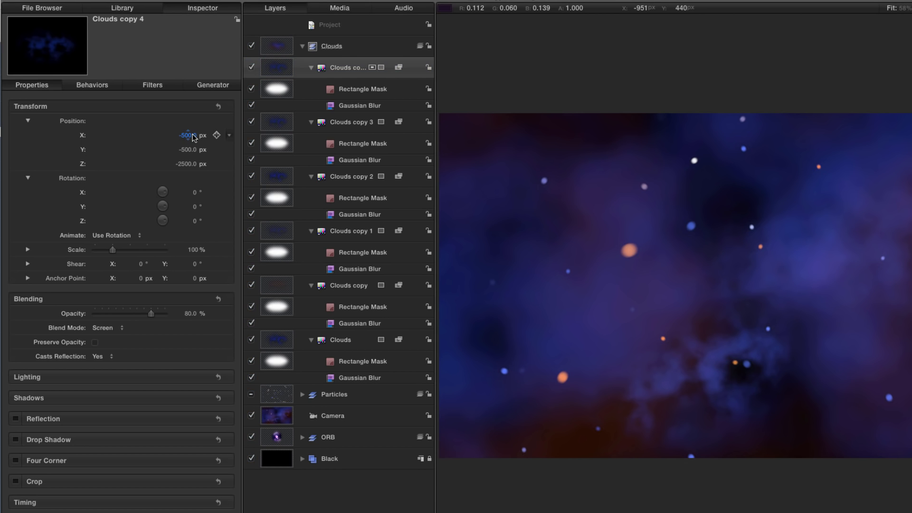
type("500")
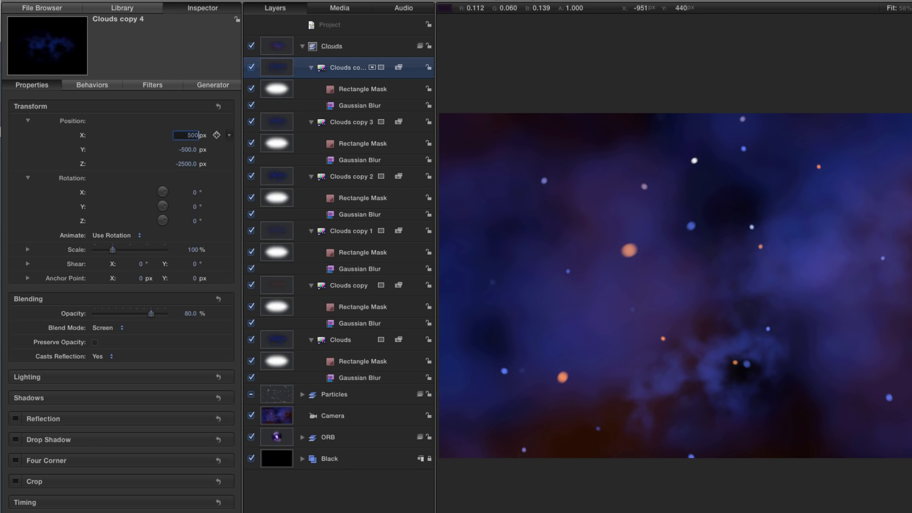
key("Tab")
type("0")
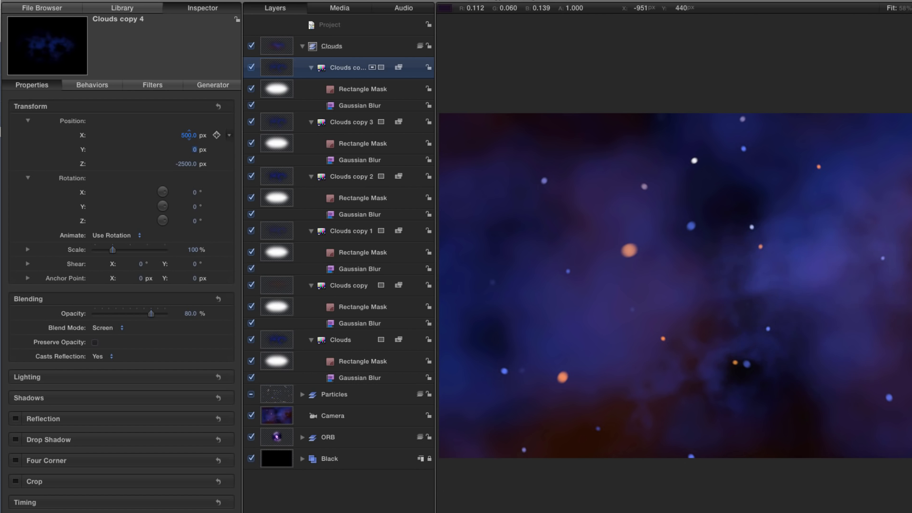
key("Tab")
type("1500")
key("Return")
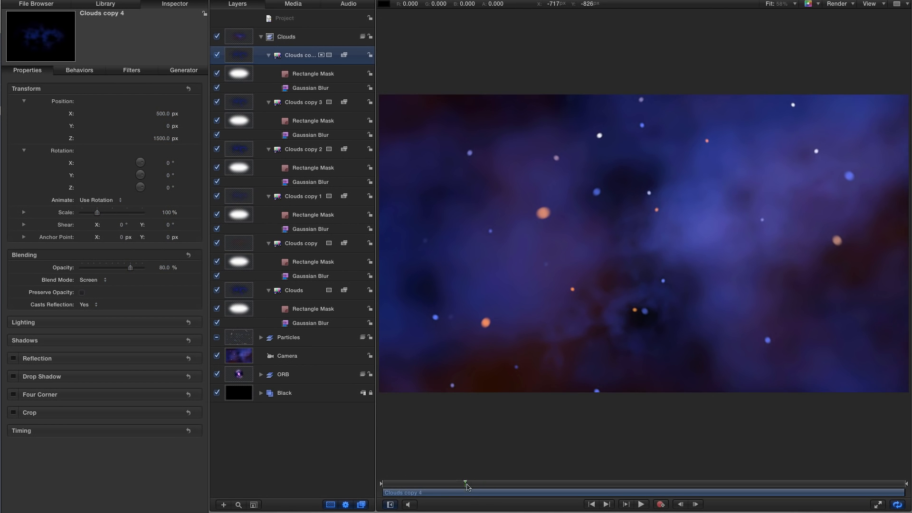
left_click_drag(468, 485, 490, 489)
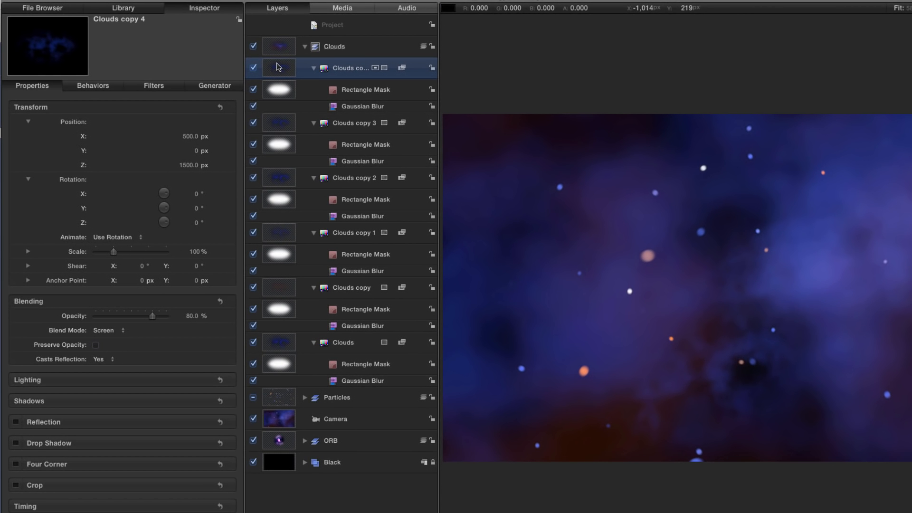
- Duplicate Clouds copy 4 and recolor the duplicate's blue gradient end to dark orange (Red 0.44, Green 0.17, Blue 0.04)
key("super+d")
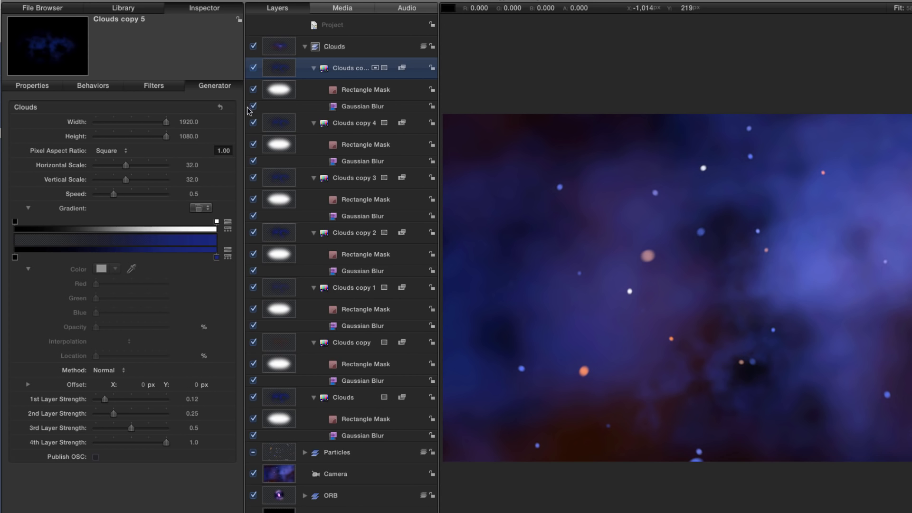
left_click(216, 257)
left_click(102, 269)
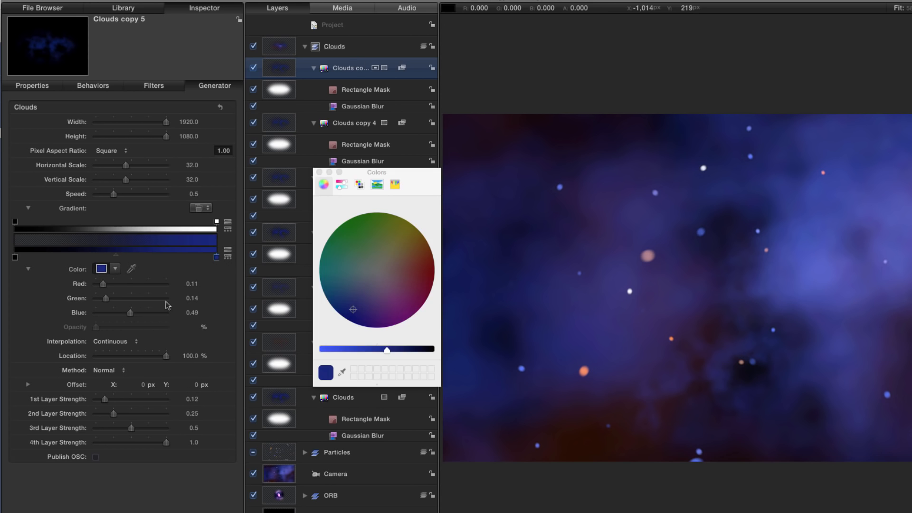
left_click_drag(353, 309, 426, 260)
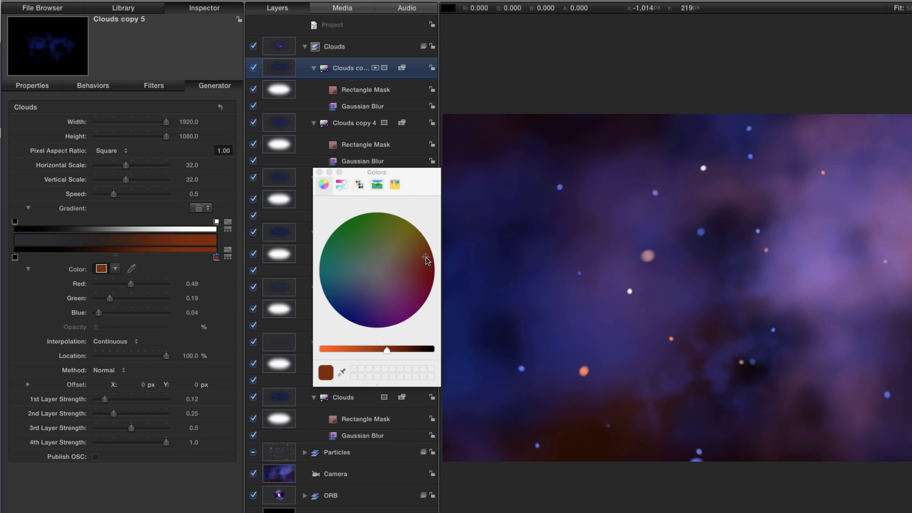
left_click_drag(390, 351, 392, 352)
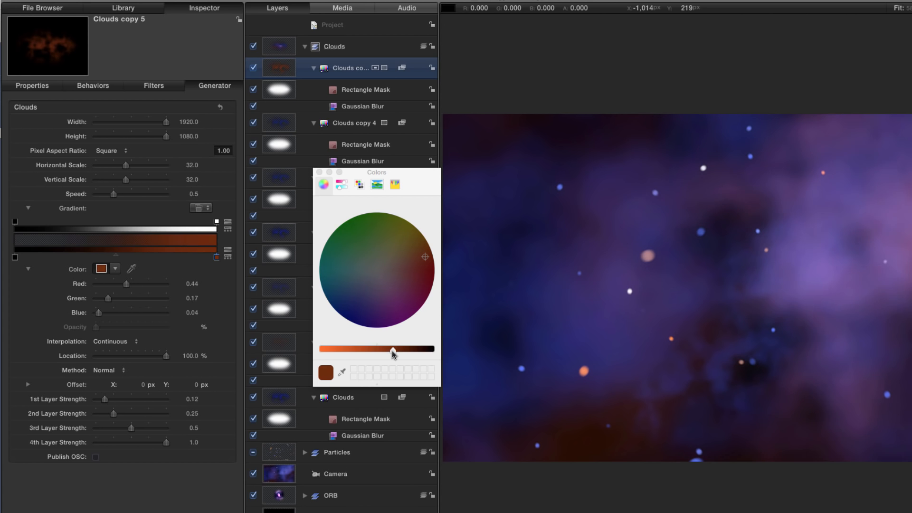
key("F1")
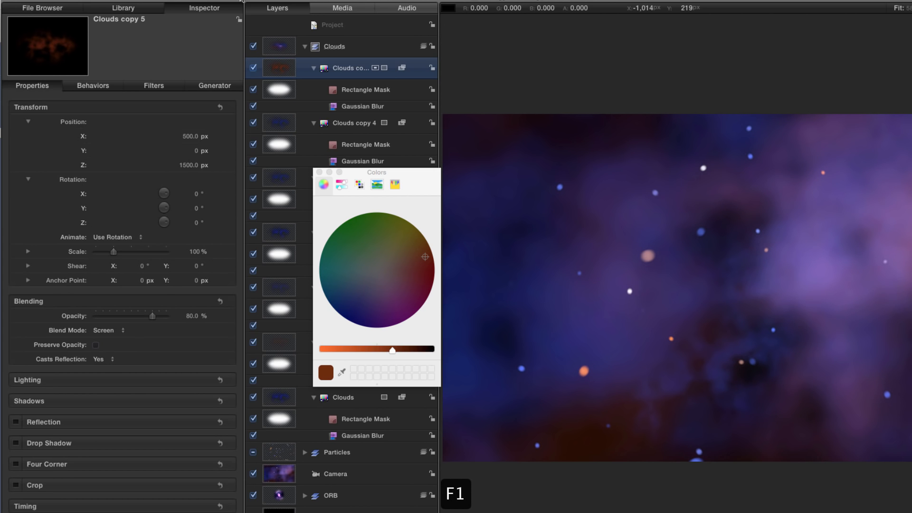
left_click(319, 172)
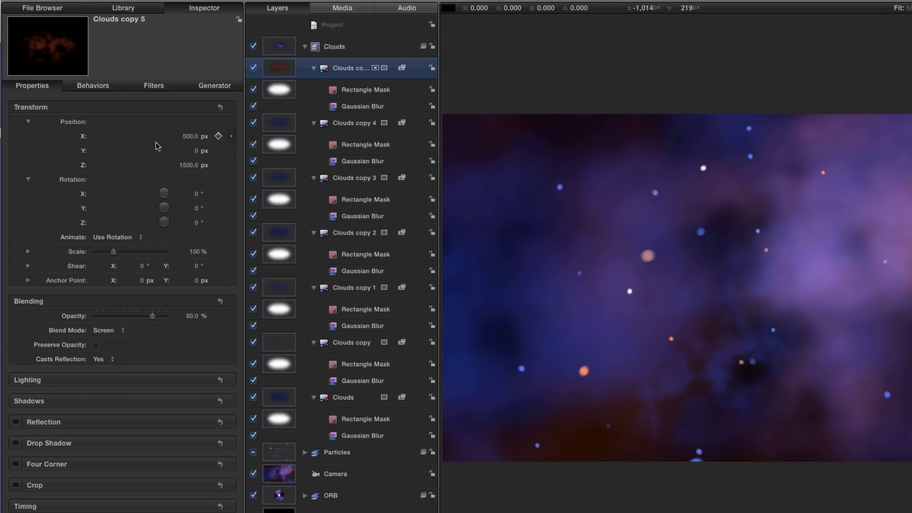
- Position Clouds copy 5 at X -400, Y 200 and Z 2500 px
left_click(190, 138)
type("-4")
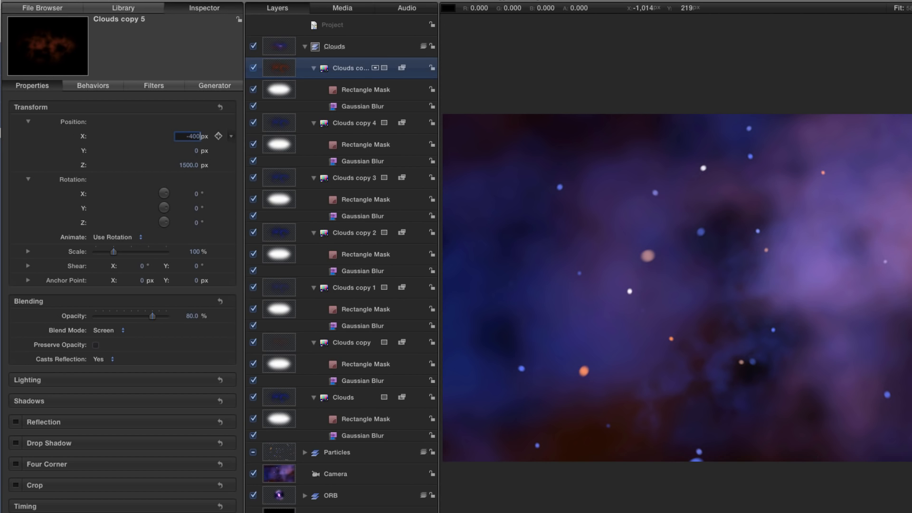
type("00")
key("Tab")
type("200")
key("Tab")
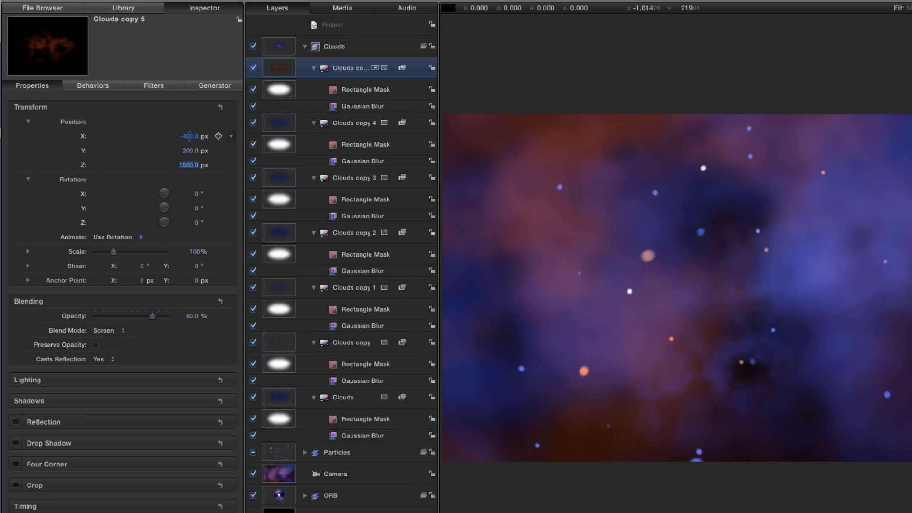
type("2500")
key("Tab")
- Set the opacity of Clouds copy 5 to 50%
left_click(192, 316)
type("50")
key("Return")
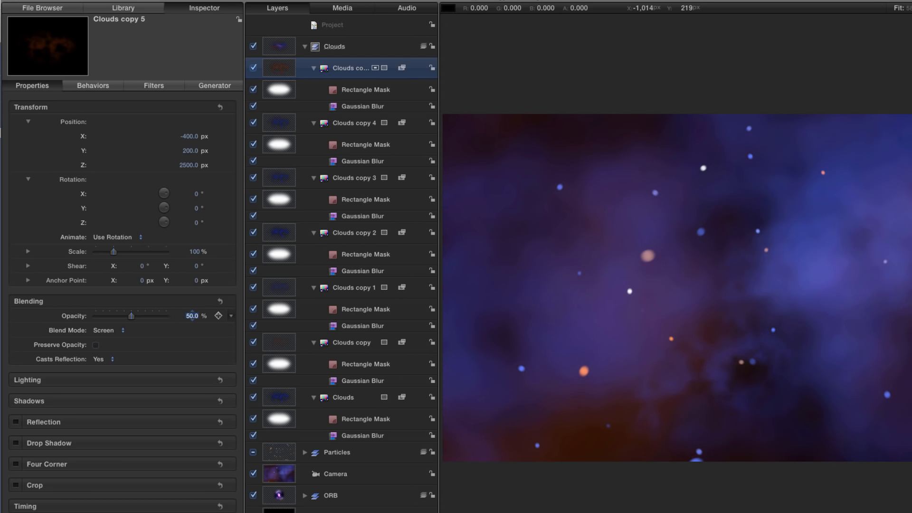
- Duplicate Clouds copy 5, position the duplicate at X 400, Y -300 and Z 5000 px, and scrub the timeline to check the clouds
left_click(286, 70)
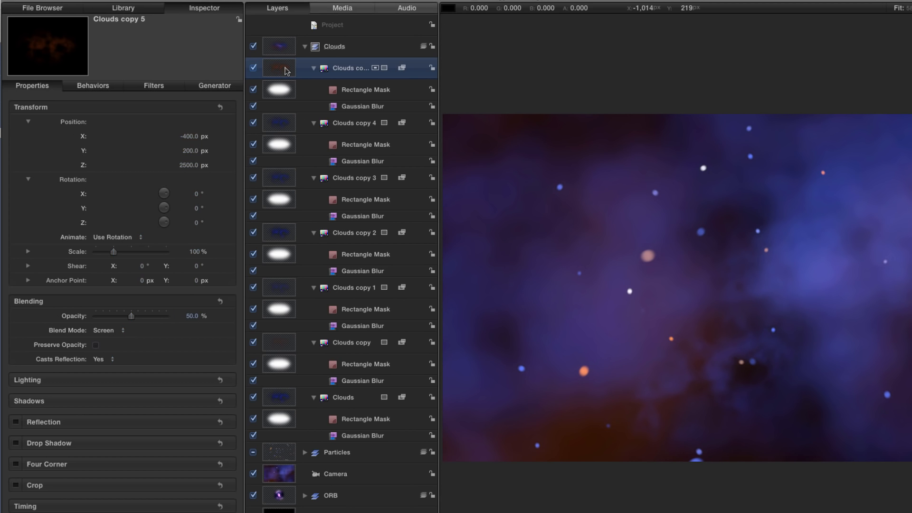
key("super+d")
key("F1")
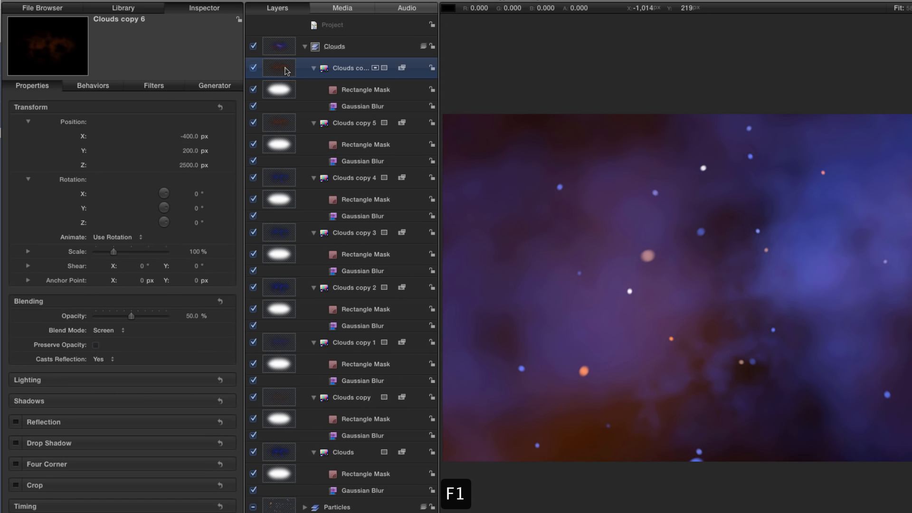
left_click(193, 136)
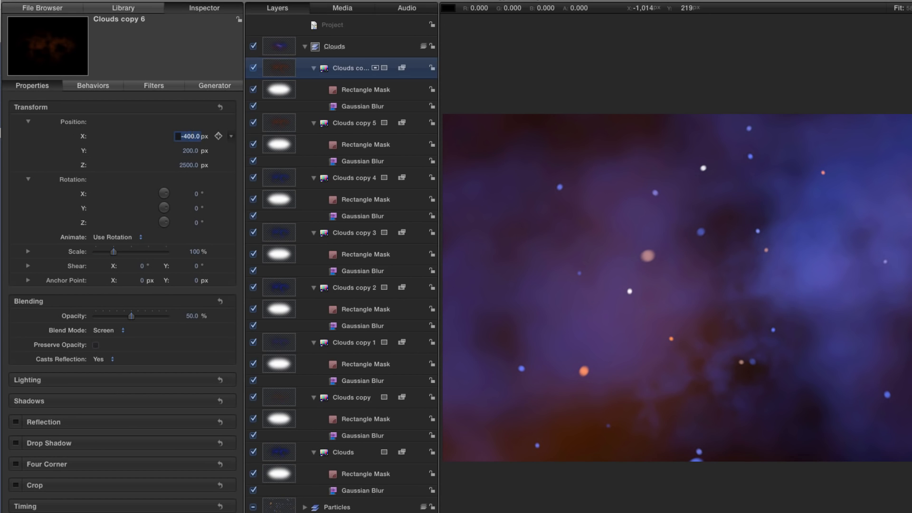
type("400")
key("Tab")
type("-")
key("Tab")
type("5000")
key("Return")
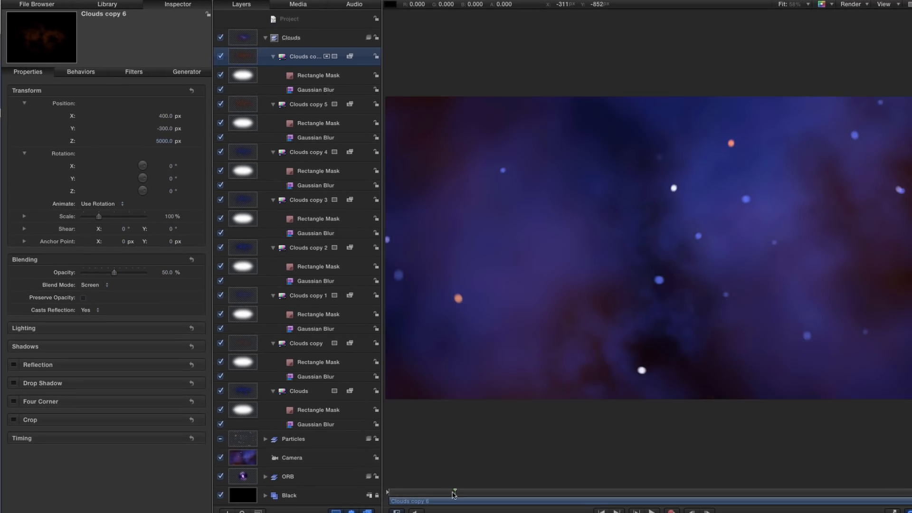
left_click_drag(454, 494, 508, 486)
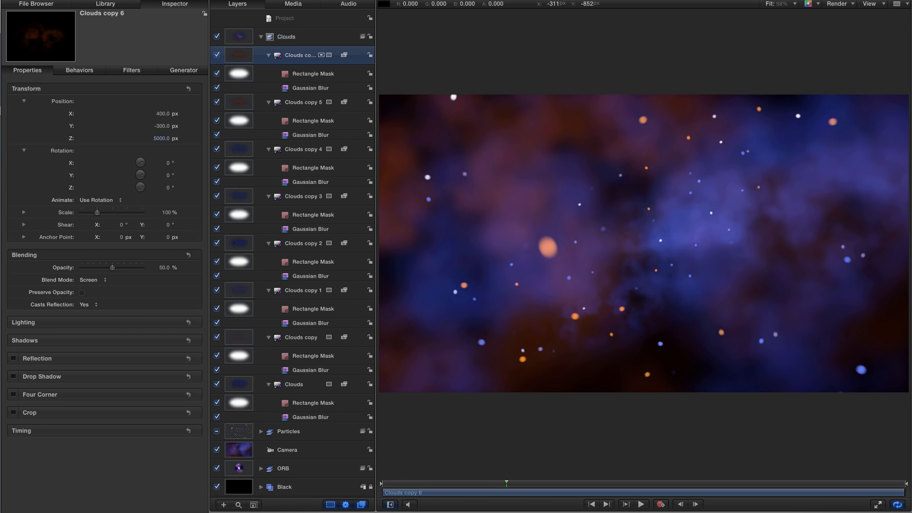